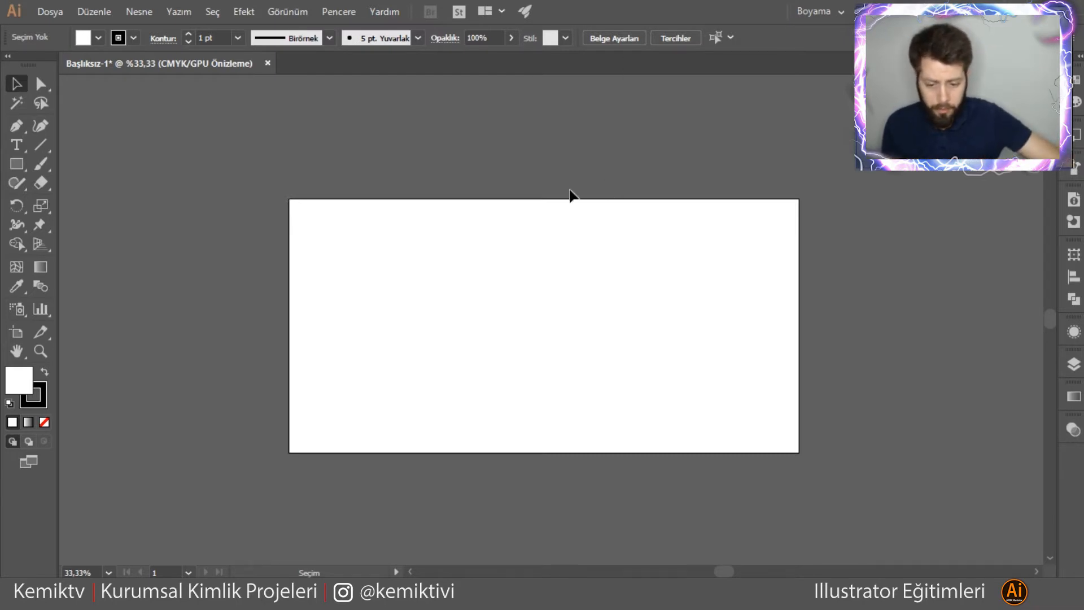
- Set the artboard's position to X 0 px and Y 0 px
{"action": "left_click", "coordinate": [16, 331]}
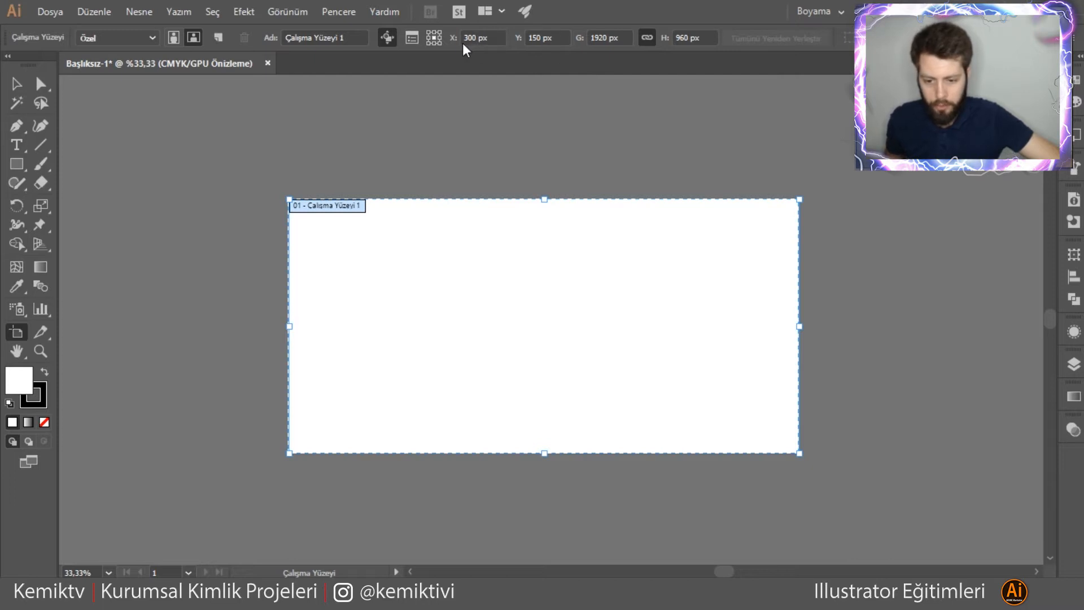
{"action": "left_click", "coordinate": [487, 37]}
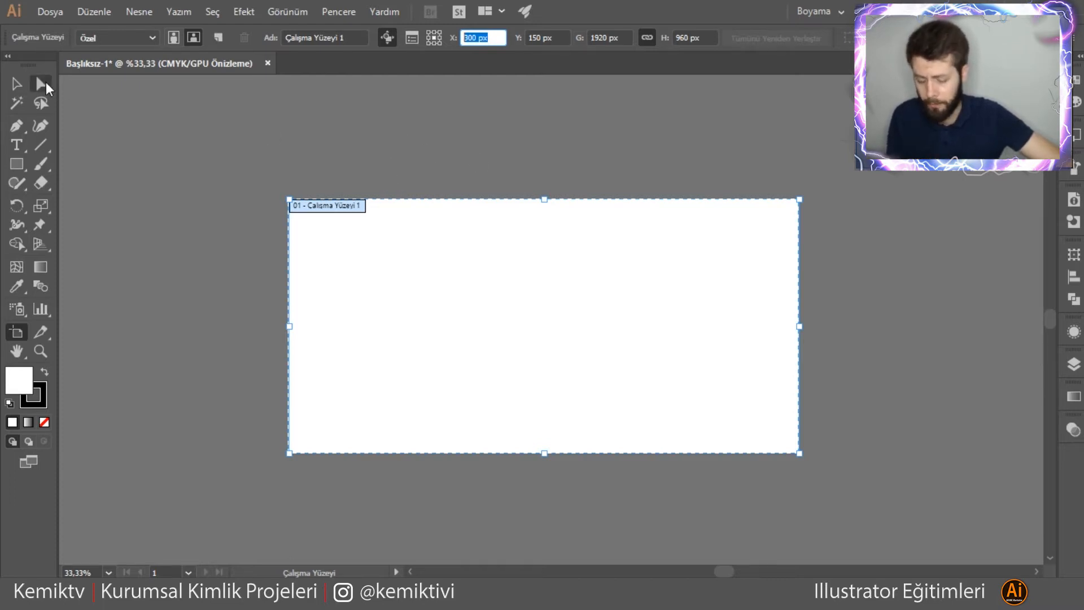
{"action": "type", "text": "0"}
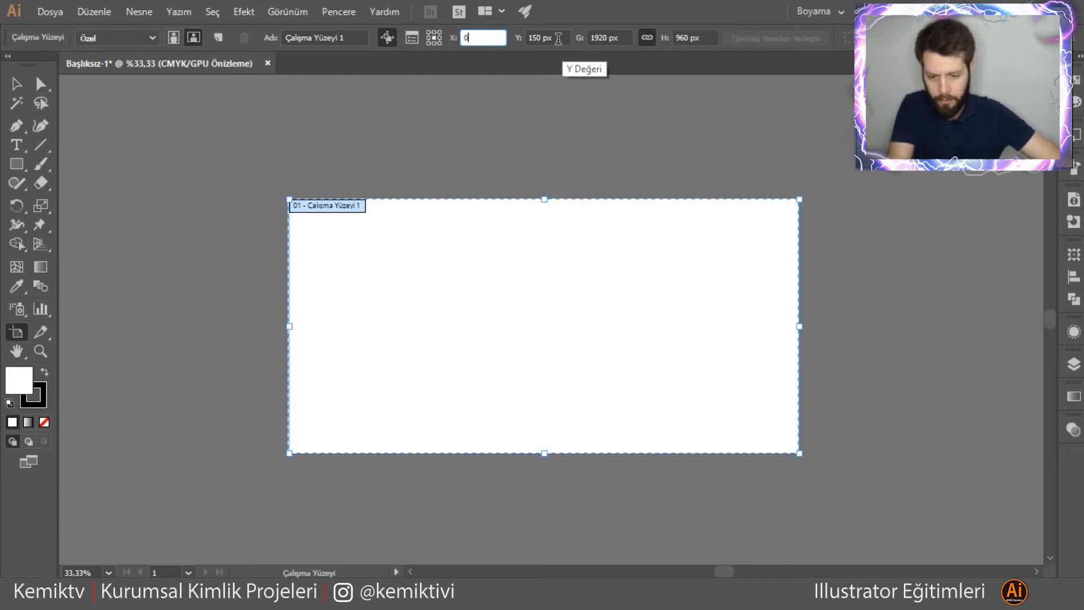
{"action": "key", "text": "Tab"}
{"action": "type", "text": "0"}
{"action": "left_click", "coordinate": [508, 224]}
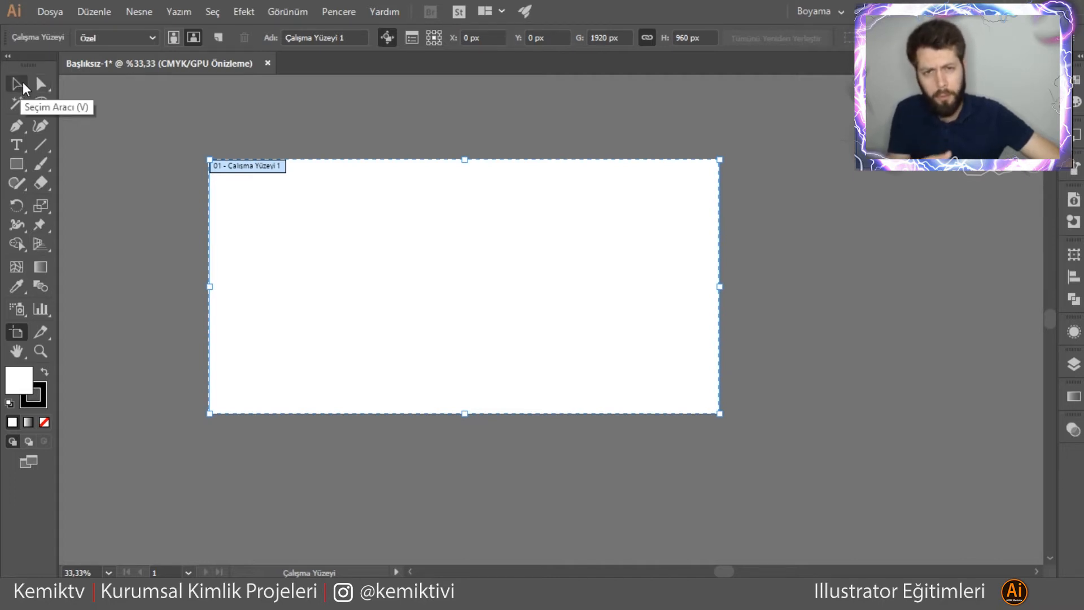
- Set the artboard's Y position to 100 px
{"action": "scroll", "coordinate": [460, 262], "scroll_direction": "down", "scroll_amount": 4}
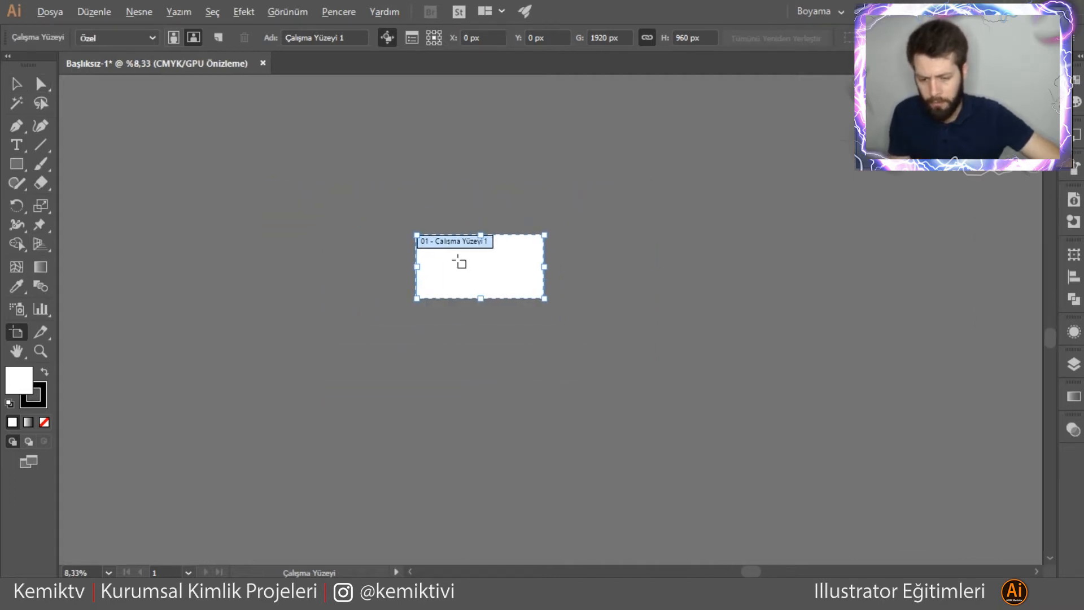
{"action": "scroll", "coordinate": [459, 261], "scroll_direction": "down", "scroll_amount": 3}
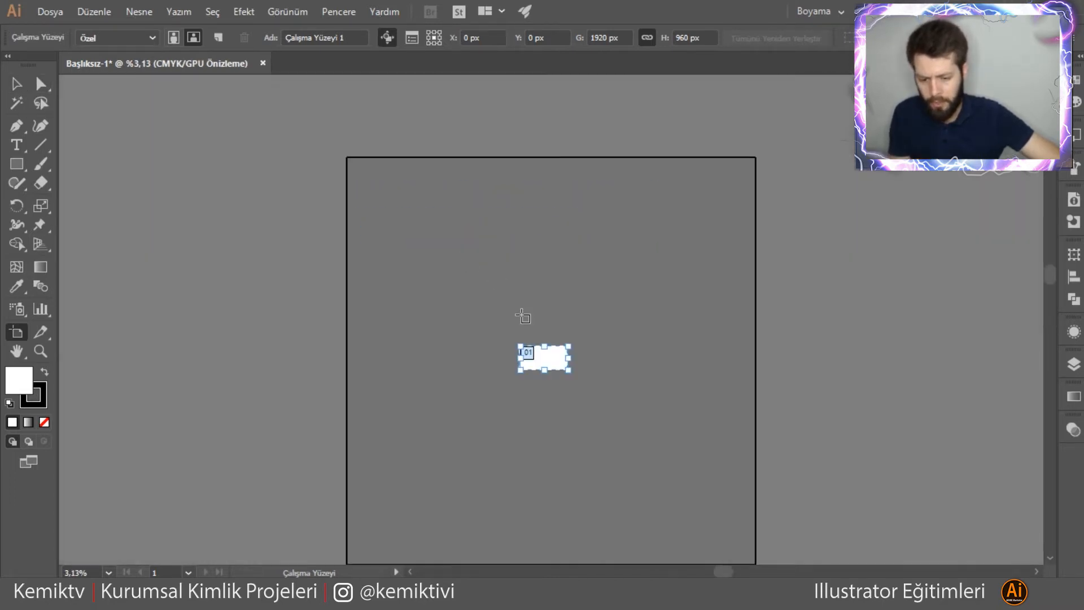
{"action": "left_click", "coordinate": [542, 40]}
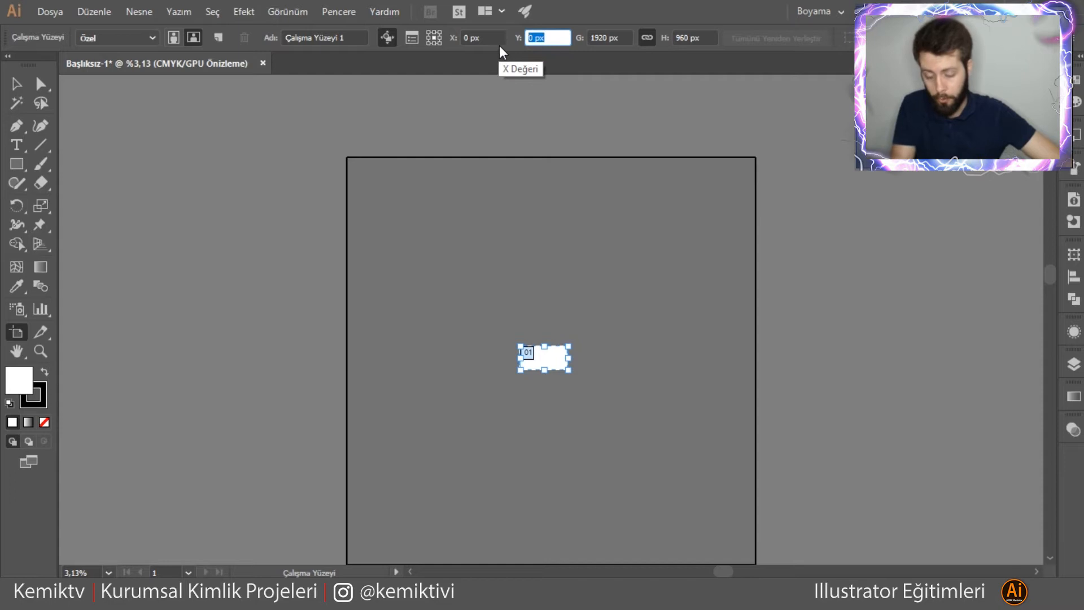
{"action": "type", "text": "100"}
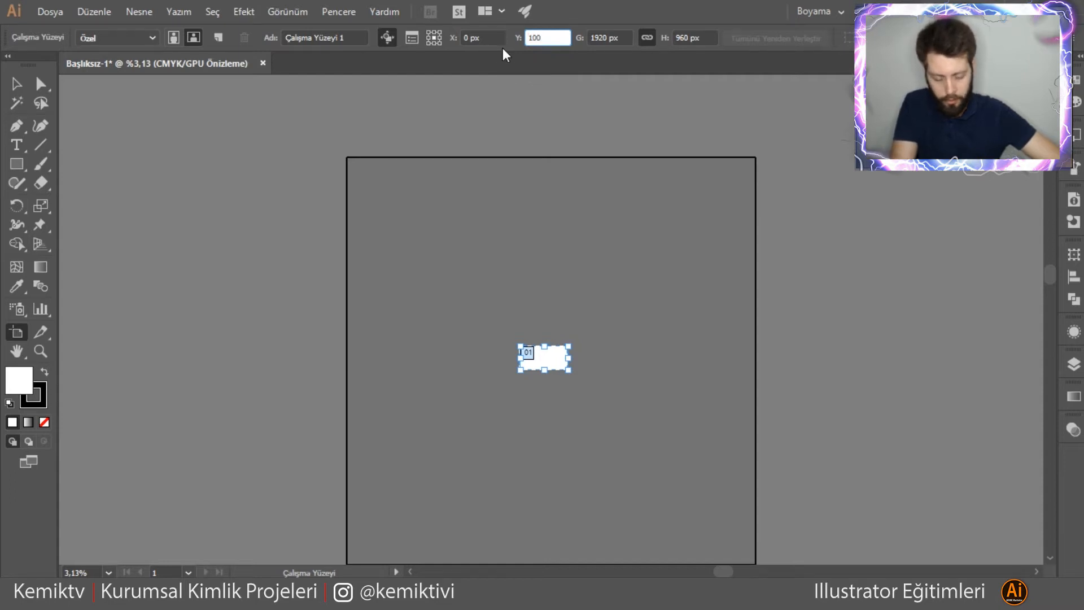
{"action": "key", "text": "Return"}
- Try the artboard at a Y position of 900 px and undo both vertical moves
{"action": "double_click", "coordinate": [558, 39]}
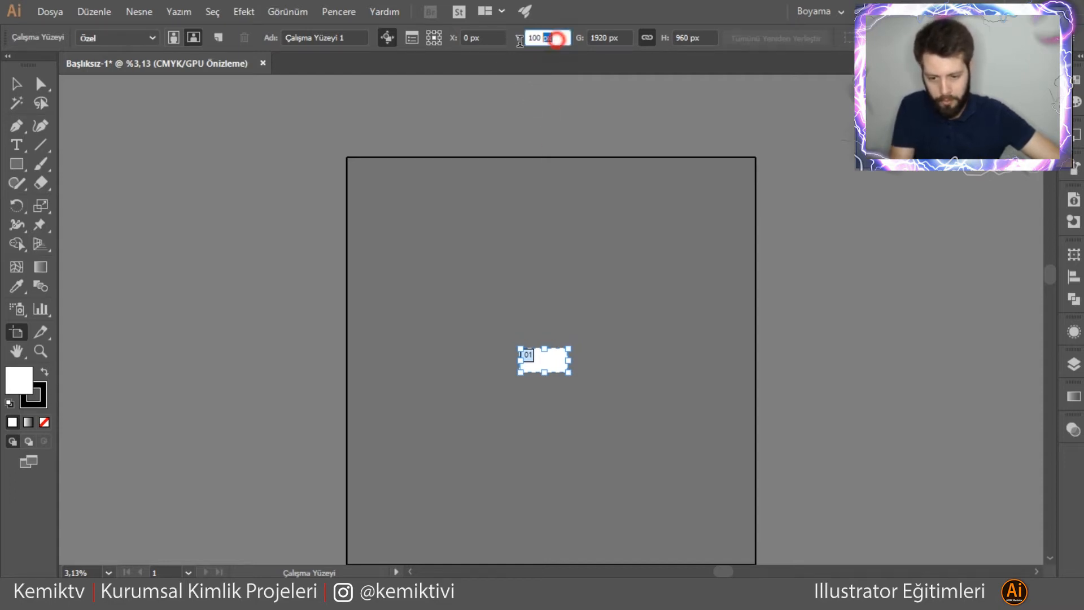
{"action": "left_click", "coordinate": [557, 39]}
{"action": "type", "text": "900"}
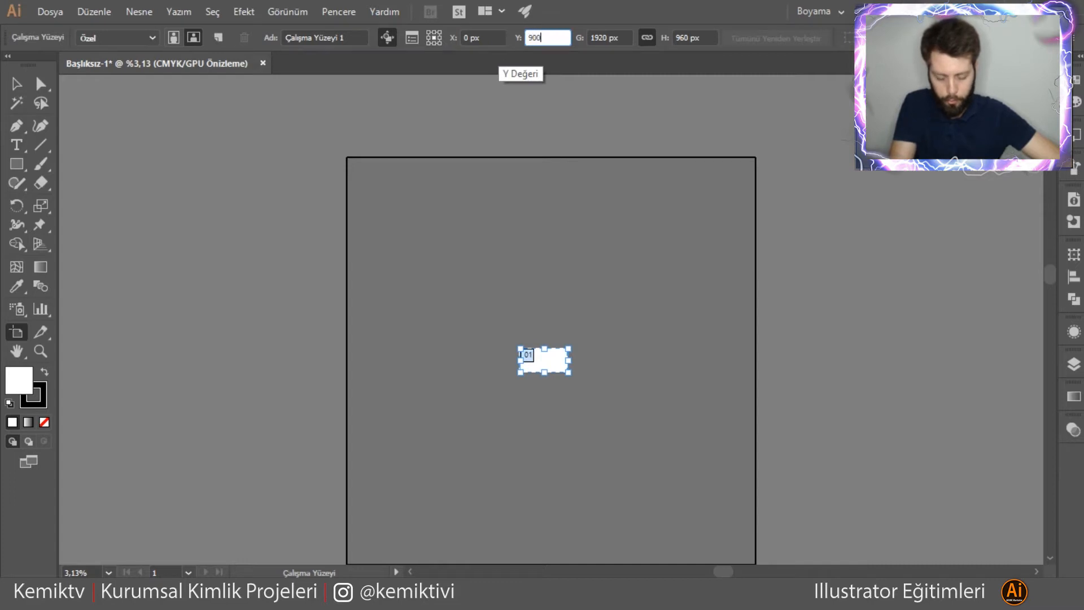
{"action": "key", "text": "Return"}
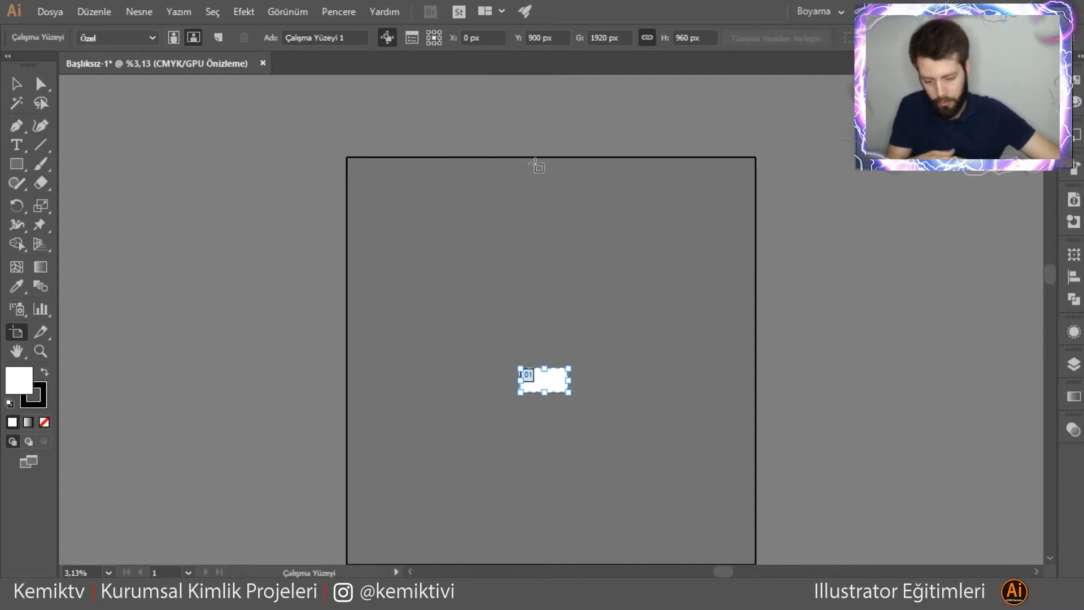
{"action": "scroll", "coordinate": [545, 401], "scroll_direction": "up", "scroll_amount": 1, "text": "alt"}
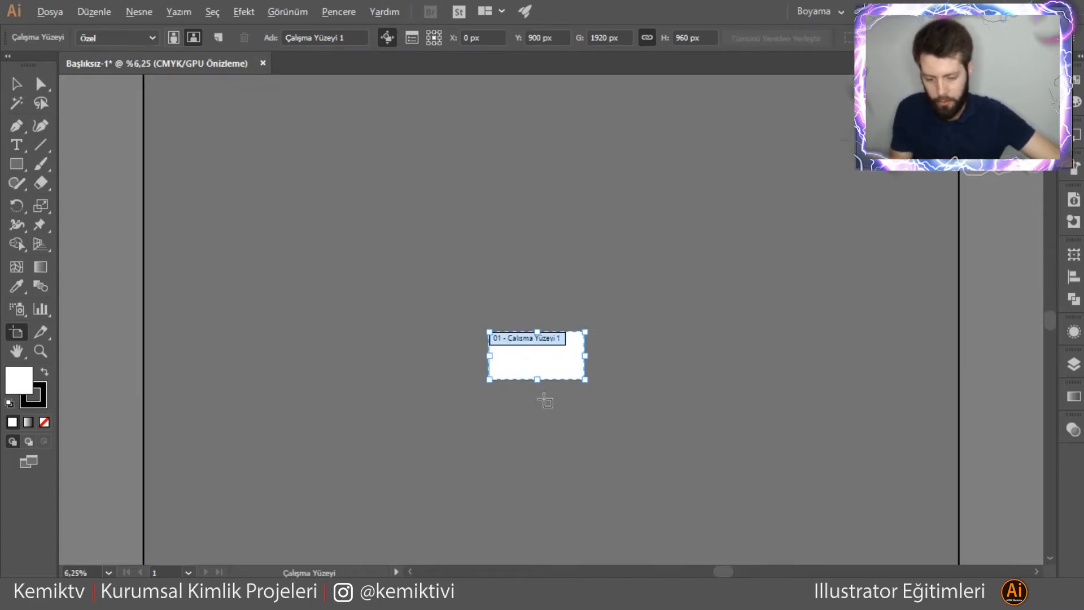
{"action": "scroll", "coordinate": [554, 350], "scroll_direction": "up", "scroll_amount": 1, "text": "alt"}
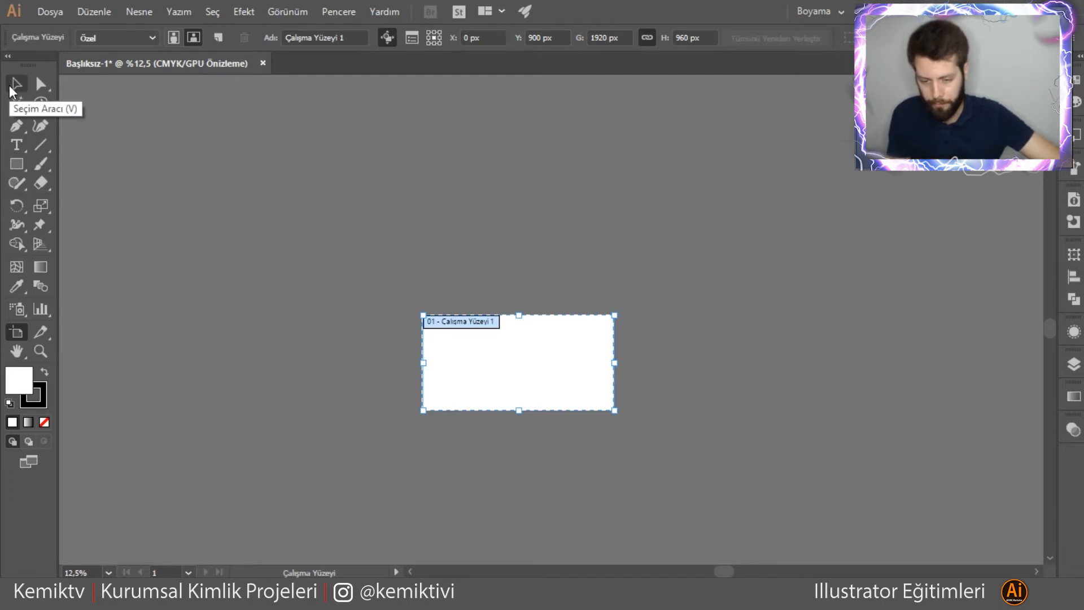
{"action": "key", "text": "ctrl+z"}
{"action": "key", "text": "ctrl+z"}
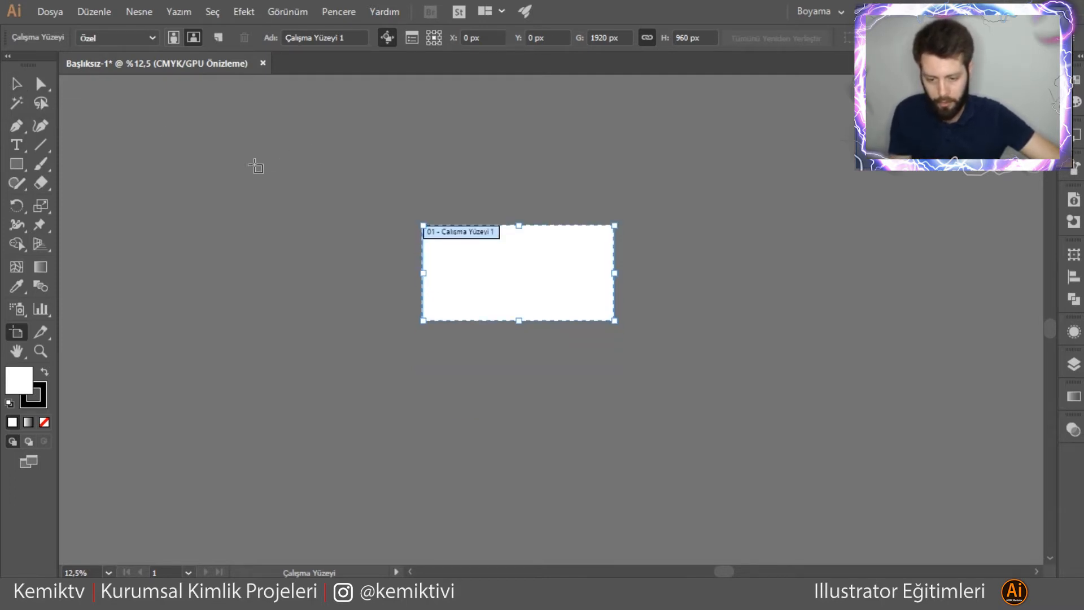
- Fit the artboard in the window and view it at 50% with some margin around it
{"action": "left_click", "coordinate": [108, 572]}
{"action": "left_click", "coordinate": [125, 558]}
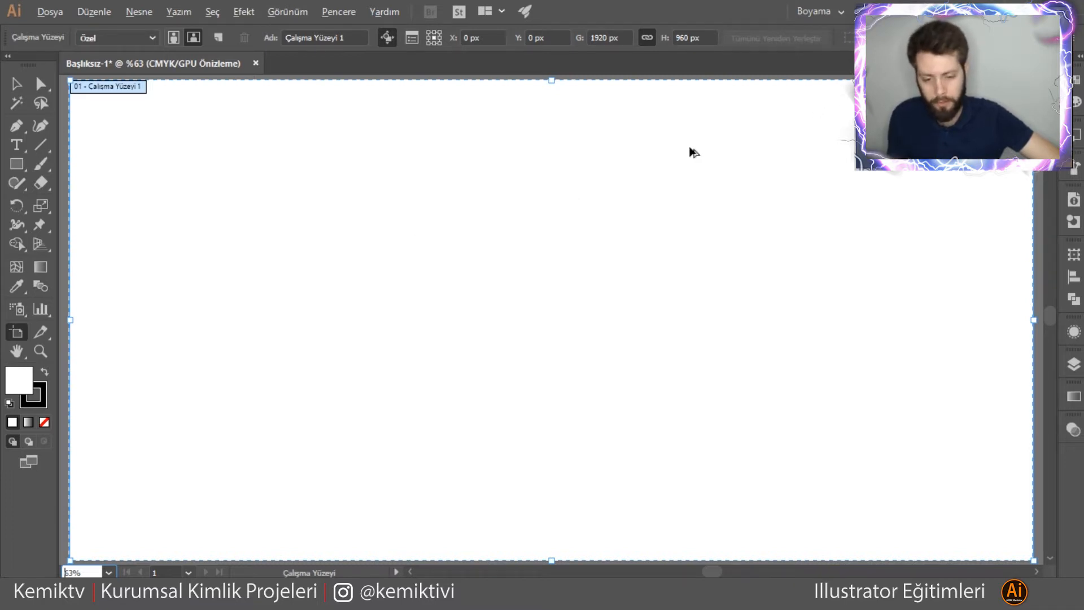
{"action": "scroll", "coordinate": [689, 150], "scroll_direction": "down", "scroll_amount": 1}
{"action": "key", "text": "alt+space"}
{"action": "left_click", "coordinate": [632, 154]}
{"action": "left_click_drag", "start_coordinate": [627, 156], "coordinate": [552, 177]}
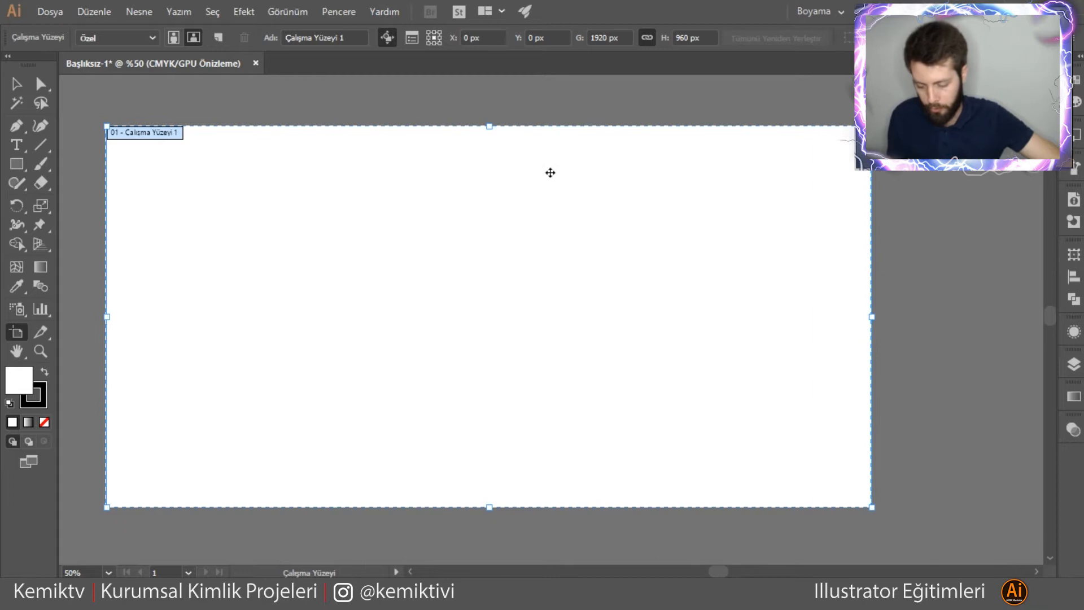
{"action": "mouse_move", "coordinate": [529, 161]}
{"action": "left_mouse_down"}
{"action": "mouse_move", "coordinate": [528, 179]}
{"action": "mouse_move", "coordinate": [523, 167]}
{"action": "left_mouse_up"}
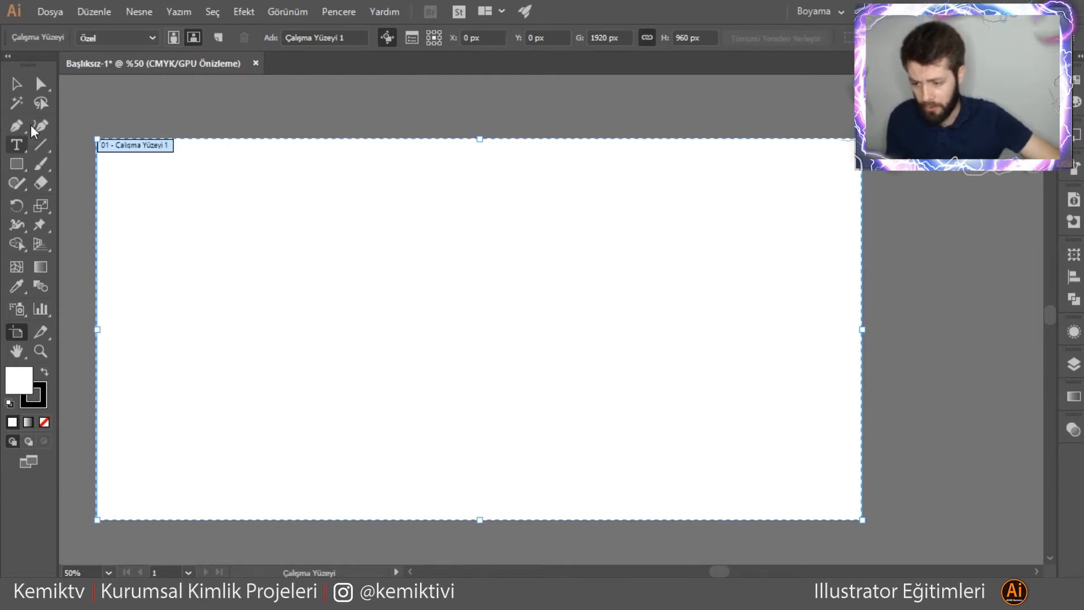
{"action": "left_click", "coordinate": [16, 84]}
{"action": "left_click_drag", "start_coordinate": [237, 214], "coordinate": [332, 249]}
- Draw an open wavy path with the Pen tool in the lower left part of the artboard
{"action": "key", "text": "p"}
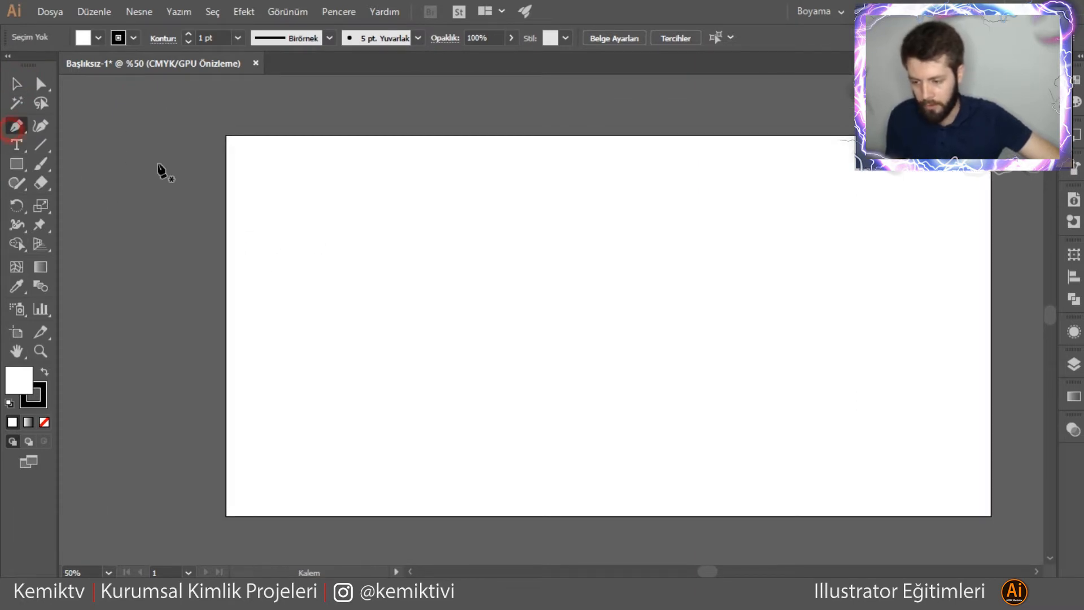
{"action": "left_click", "coordinate": [275, 325]}
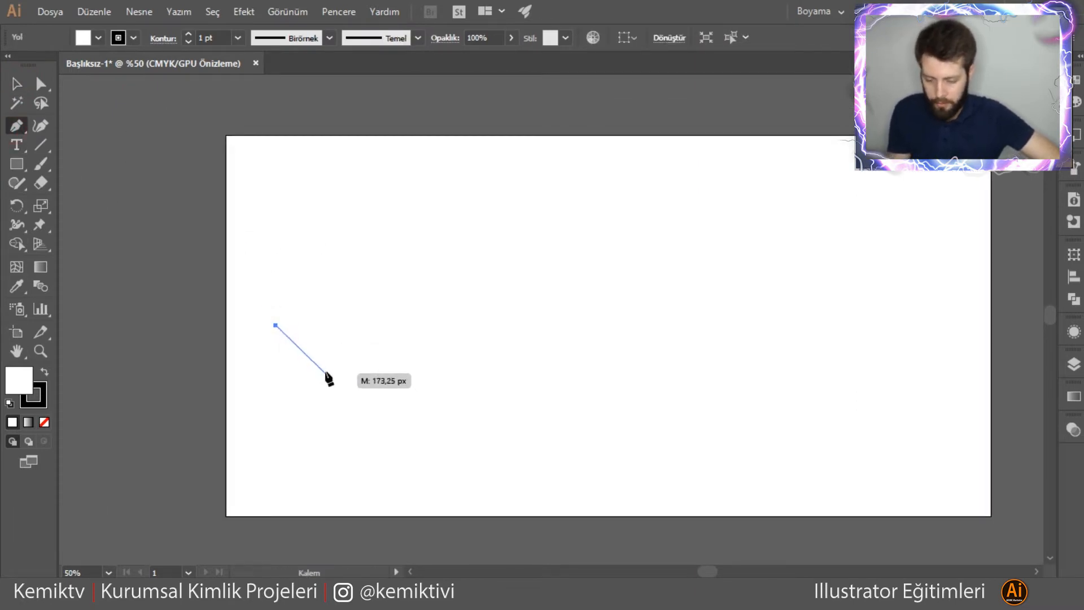
{"action": "left_click_drag", "start_coordinate": [324, 342], "coordinate": [382, 471]}
{"action": "left_click_drag", "start_coordinate": [403, 416], "coordinate": [416, 464]}
{"action": "left_click_drag", "start_coordinate": [382, 506], "coordinate": [368, 520]}
- Move the wavy path up to the artboard's upper left area and delete it
{"action": "left_click", "coordinate": [24, 86]}
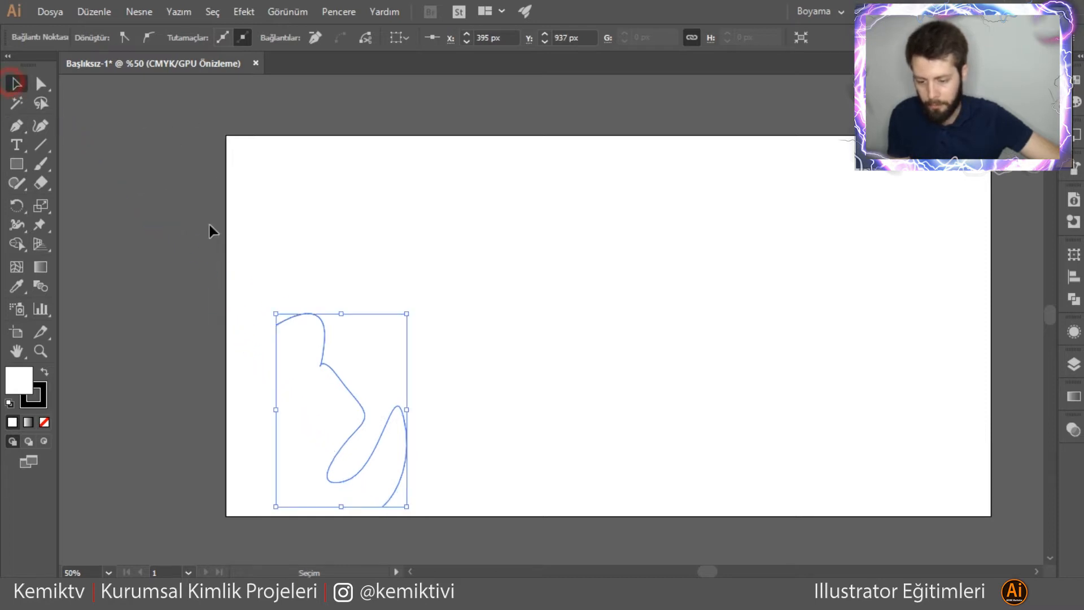
{"action": "left_click_drag", "start_coordinate": [336, 375], "coordinate": [313, 231]}
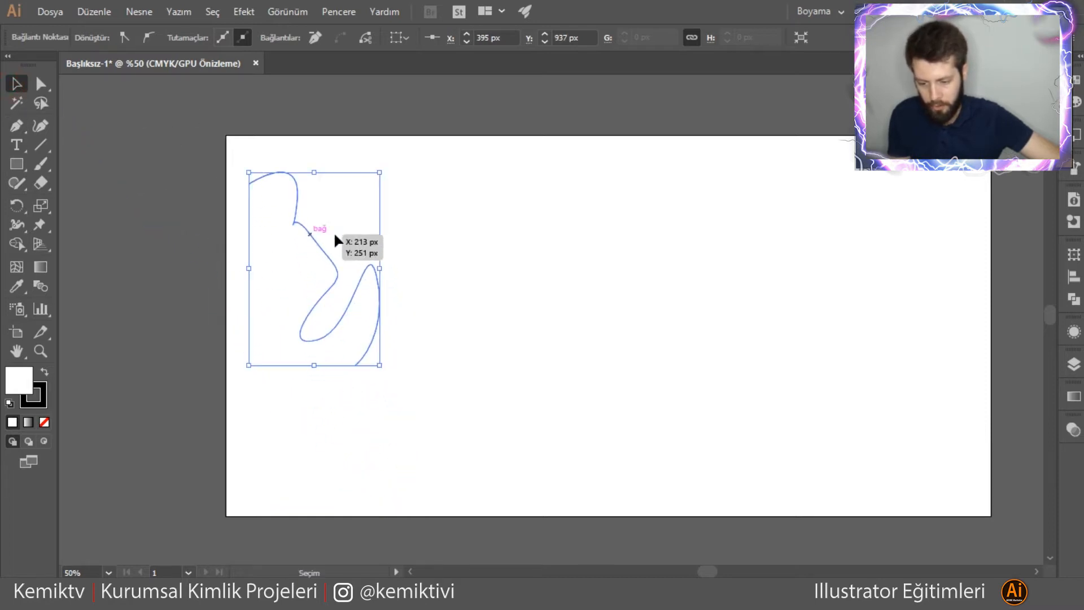
{"action": "left_click", "coordinate": [437, 234]}
{"action": "left_click", "coordinate": [313, 240]}
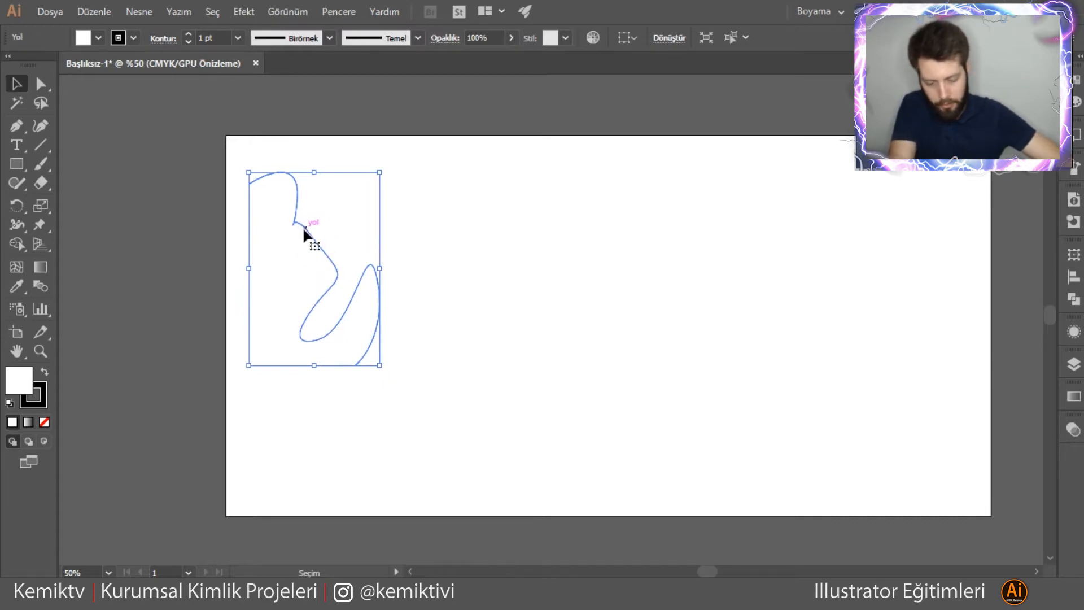
{"action": "key", "text": "Delete"}
- Draw a zigzagging smooth path down the artboard's left side with the Curvature tool
{"action": "left_click", "coordinate": [15, 127]}
{"action": "left_click_drag", "start_coordinate": [15, 127], "coordinate": [42, 128]}
{"action": "left_click", "coordinate": [41, 126]}
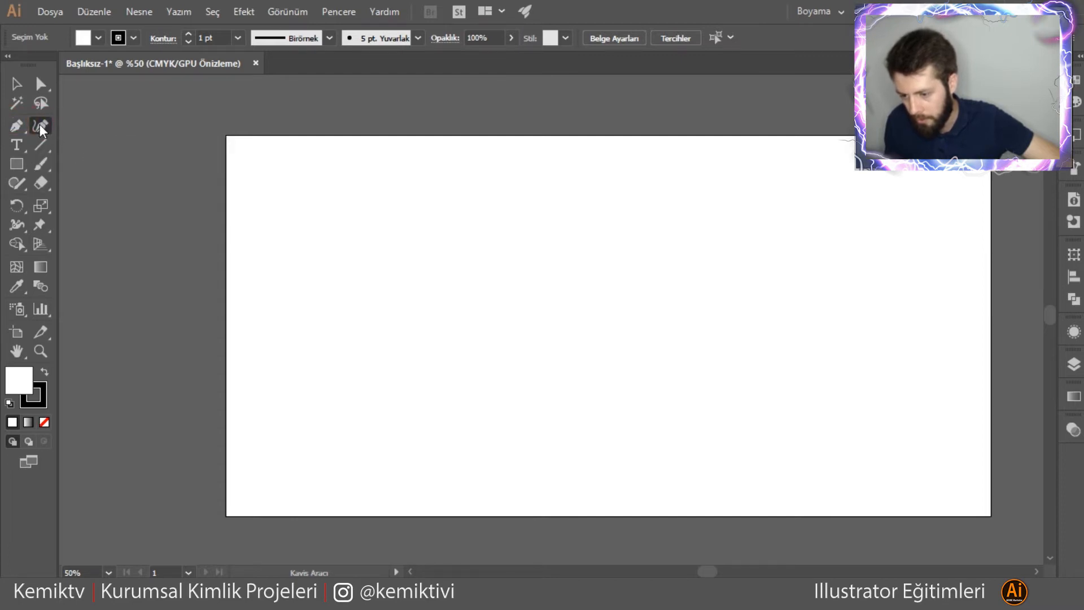
{"action": "left_click", "coordinate": [276, 242]}
{"action": "left_click", "coordinate": [282, 247]}
{"action": "left_click", "coordinate": [292, 278]}
{"action": "left_click", "coordinate": [265, 309]}
{"action": "left_click", "coordinate": [311, 354]}
{"action": "left_click", "coordinate": [282, 435]}
{"action": "left_click", "coordinate": [334, 434]}
{"action": "left_click", "coordinate": [288, 471]}
- Undo the curvature path and the earlier Pen path edits until the artboard is empty
{"action": "key", "text": "ctrl"}
{"action": "key", "text": "ctrl+z"}
{"action": "key", "text": "ctrl+z"}
{"action": "key", "text": "ctrl+z"}
{"action": "key", "text": "ctrl+z"}
{"action": "key", "text": "ctrl+z"}
{"action": "key", "text": "ctrl+z"}
{"action": "key", "text": "ctrl+z"}
{"action": "key", "text": "ctrl+z"}
{"action": "key", "text": "ctrl+z"}
{"action": "key", "text": "ctrl+z"}
{"action": "key", "text": "ctrl+z"}
{"action": "key", "text": "ctrl+z"}
{"action": "key", "text": "ctrl+z"}
{"action": "key", "text": "ctrl+z"}
{"action": "key", "text": "ctrl+z"}
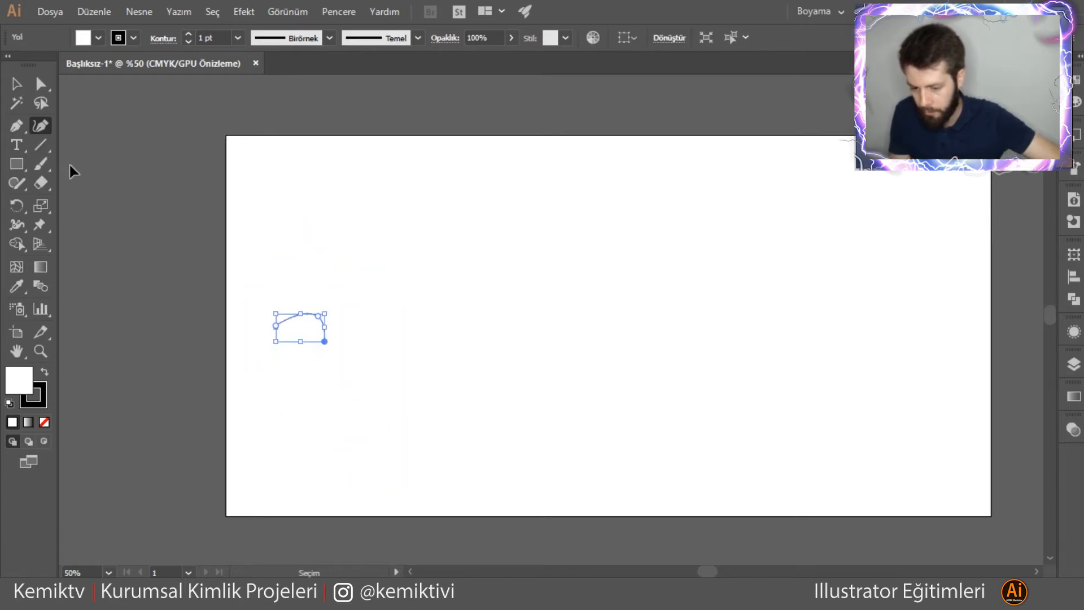
- Paint a wavy stroke down the artboard's left side with the Paintbrush tool and undo it
{"action": "left_click", "coordinate": [40, 164]}
{"action": "left_click", "coordinate": [105, 165]}
{"action": "mouse_move", "coordinate": [271, 278]}
{"action": "left_mouse_down"}
{"action": "mouse_move", "coordinate": [308, 245]}
{"action": "mouse_move", "coordinate": [314, 281]}
{"action": "mouse_move", "coordinate": [285, 338]}
{"action": "mouse_move", "coordinate": [324, 382]}
{"action": "mouse_move", "coordinate": [315, 449]}
{"action": "left_mouse_up"}
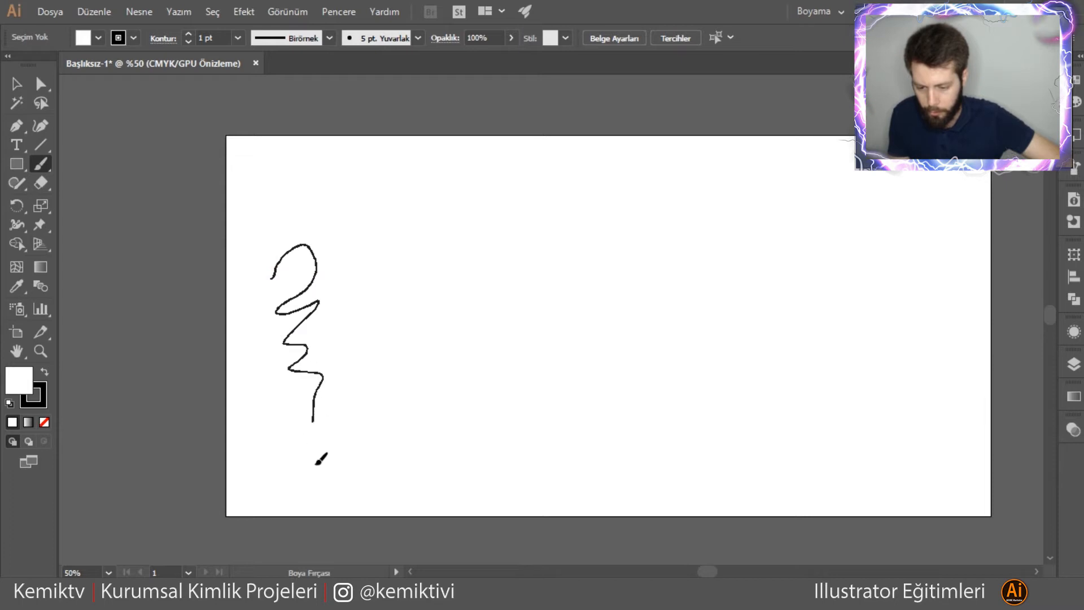
{"action": "left_click", "coordinate": [16, 83]}
{"action": "key", "text": "ctrl+z"}
- Paint a wavy black 1 pt Paintbrush stroke down the left side of the artboard
{"action": "left_click", "coordinate": [43, 168]}
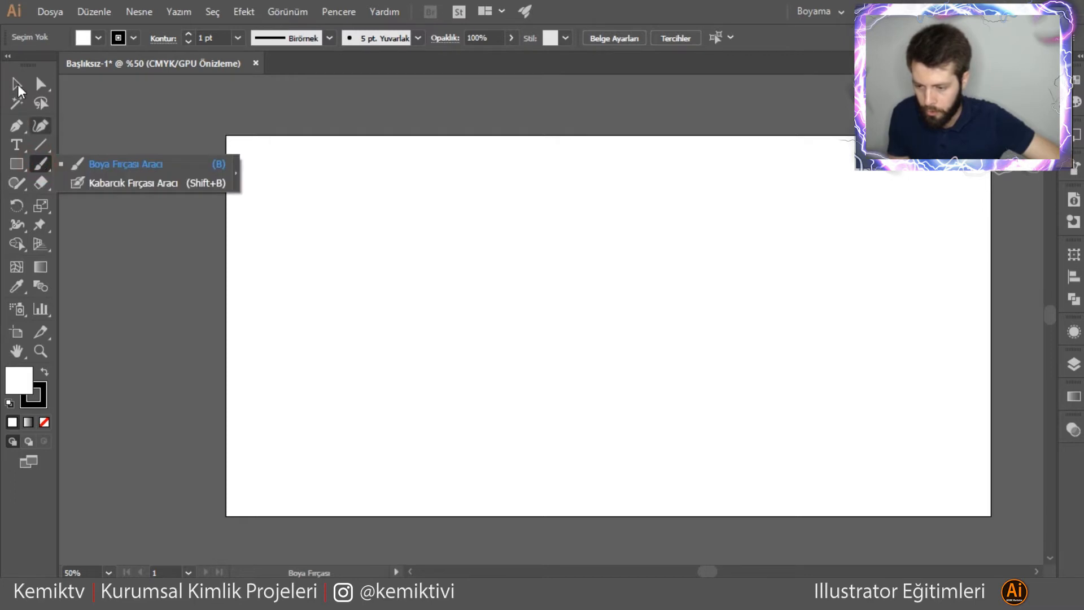
{"action": "left_click", "coordinate": [16, 83]}
{"action": "left_click", "coordinate": [40, 164]}
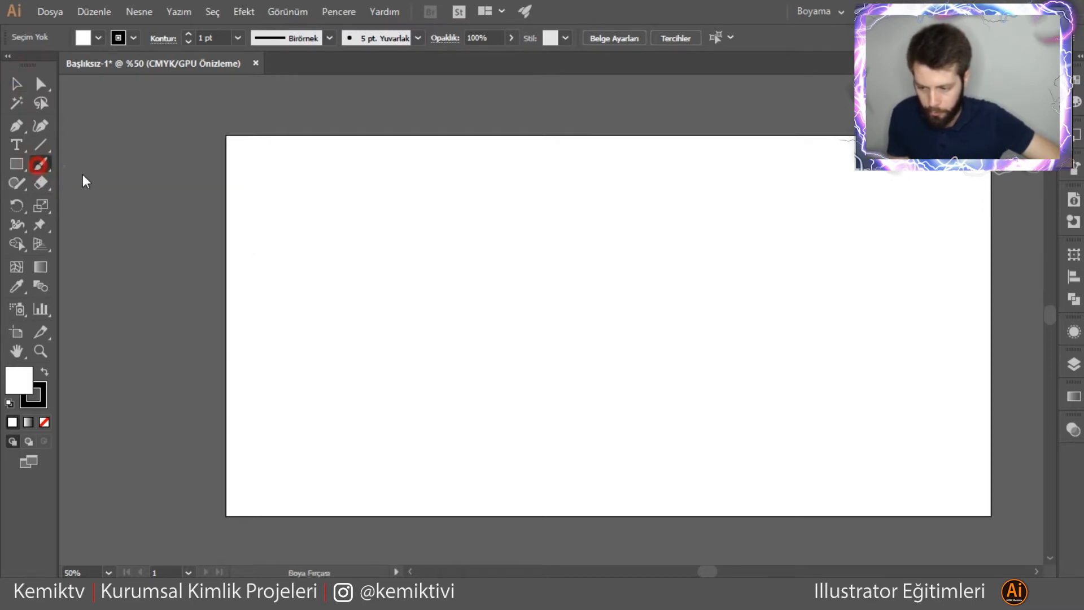
{"action": "mouse_move", "coordinate": [276, 249]}
{"action": "left_mouse_down"}
{"action": "mouse_move", "coordinate": [300, 243]}
{"action": "mouse_move", "coordinate": [302, 267]}
{"action": "left_mouse_up"}
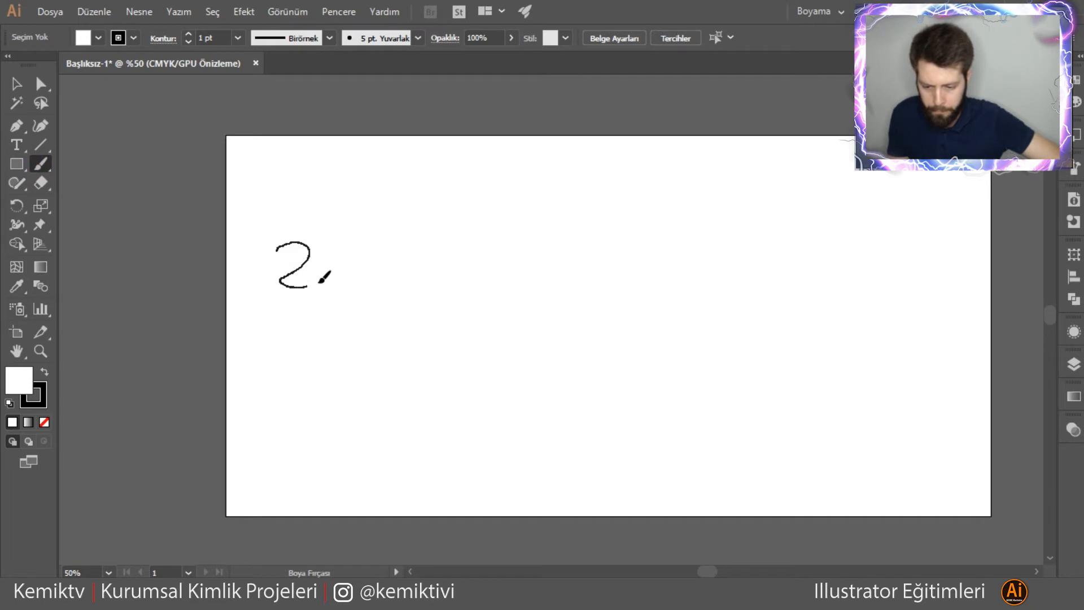
{"action": "mouse_move", "coordinate": [324, 308]}
{"action": "left_mouse_down"}
{"action": "mouse_move", "coordinate": [346, 333]}
{"action": "mouse_move", "coordinate": [354, 365]}
{"action": "mouse_move", "coordinate": [329, 386]}
{"action": "mouse_move", "coordinate": [349, 388]}
{"action": "mouse_move", "coordinate": [293, 423]}
{"action": "left_mouse_up"}
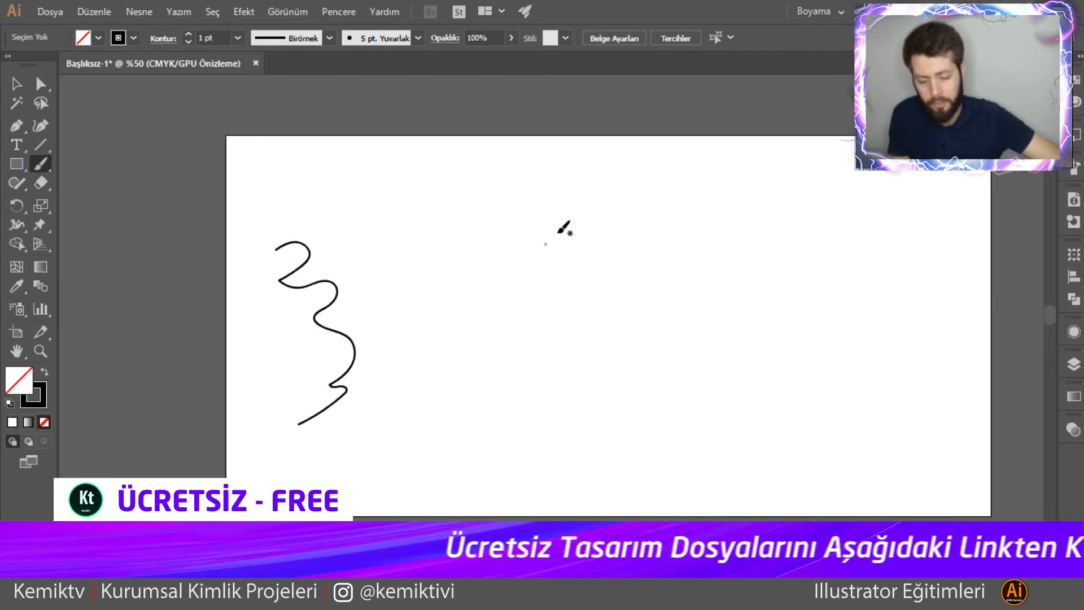
- Paint a larger wavy stroke in the right half of the artboard and undo it
{"action": "mouse_move", "coordinate": [670, 221]}
{"action": "left_mouse_down"}
{"action": "mouse_move", "coordinate": [709, 227]}
{"action": "mouse_move", "coordinate": [705, 256]}
{"action": "mouse_move", "coordinate": [647, 292]}
{"action": "mouse_move", "coordinate": [637, 328]}
{"action": "mouse_move", "coordinate": [700, 361]}
{"action": "mouse_move", "coordinate": [703, 394]}
{"action": "mouse_move", "coordinate": [619, 432]}
{"action": "mouse_move", "coordinate": [582, 471]}
{"action": "mouse_move", "coordinate": [497, 462]}
{"action": "left_mouse_up"}
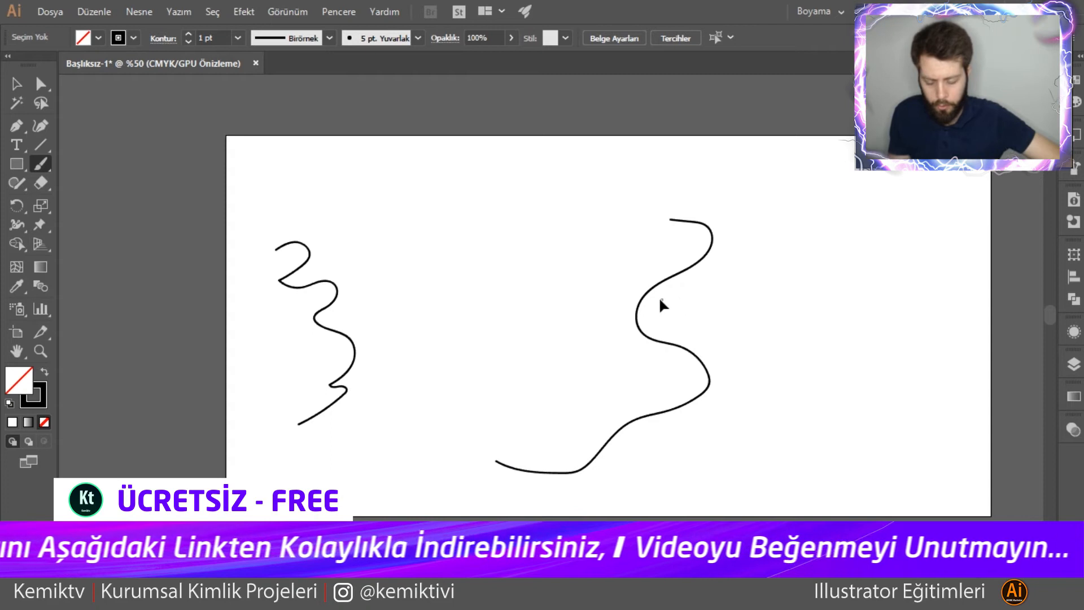
{"action": "key", "text": "ctrl+z"}
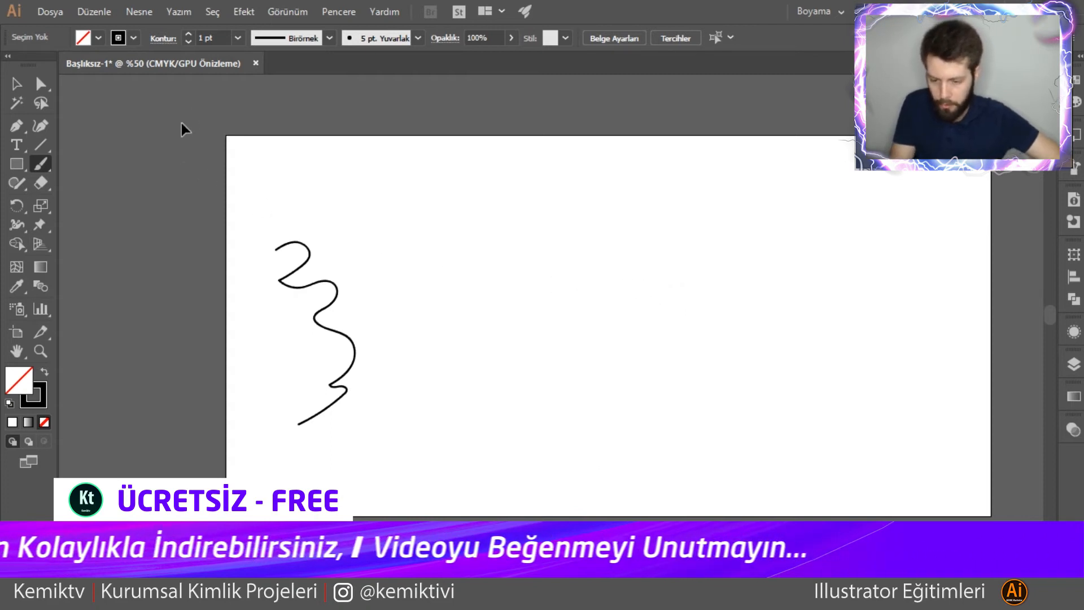
- Show the rulers and place horizontal guides at the upper and lower ends of the wavy stroke
{"action": "key", "text": "ctrl+r"}
{"action": "mouse_move", "coordinate": [328, 79]}
{"action": "left_mouse_down"}
{"action": "mouse_move", "coordinate": [279, 245]}
{"action": "mouse_move", "coordinate": [300, 254]}
{"action": "mouse_move", "coordinate": [301, 242]}
{"action": "left_mouse_up"}
{"action": "mouse_move", "coordinate": [361, 79]}
{"action": "left_mouse_down"}
{"action": "mouse_move", "coordinate": [340, 319]}
{"action": "mouse_move", "coordinate": [301, 424]}
{"action": "left_mouse_up"}
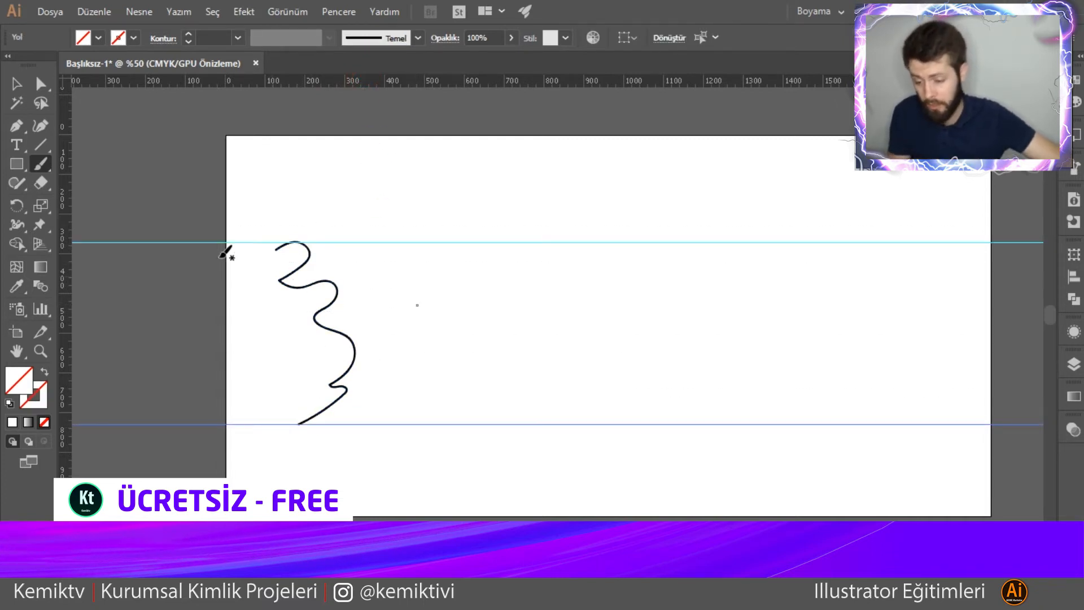
- Try painting with the Paintbrush tool from the upper guide in the right half of the artboard
{"action": "left_click", "coordinate": [40, 162]}
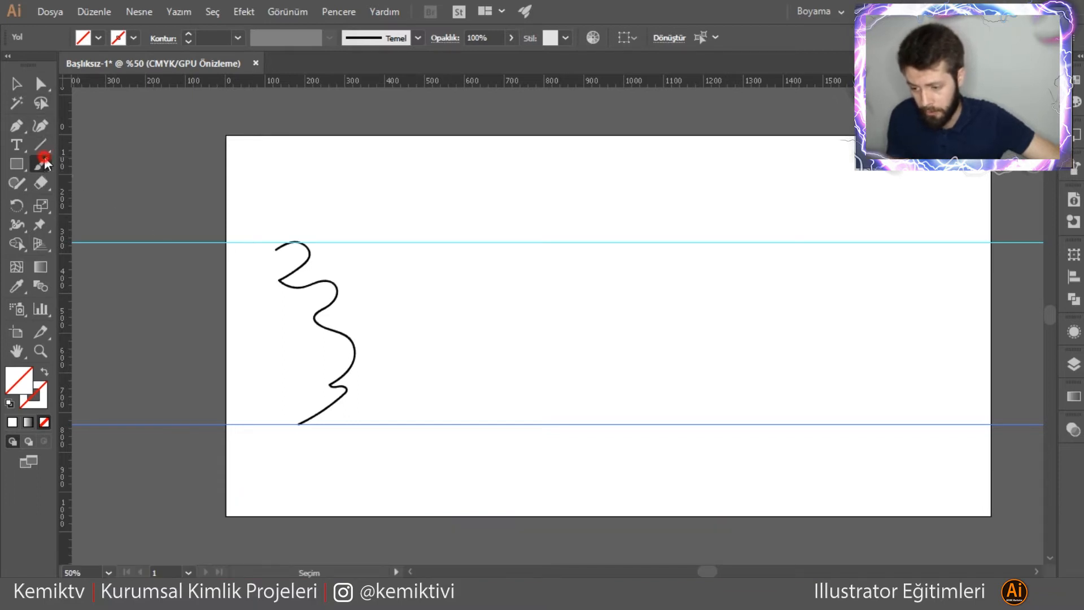
{"action": "left_click", "coordinate": [736, 242]}
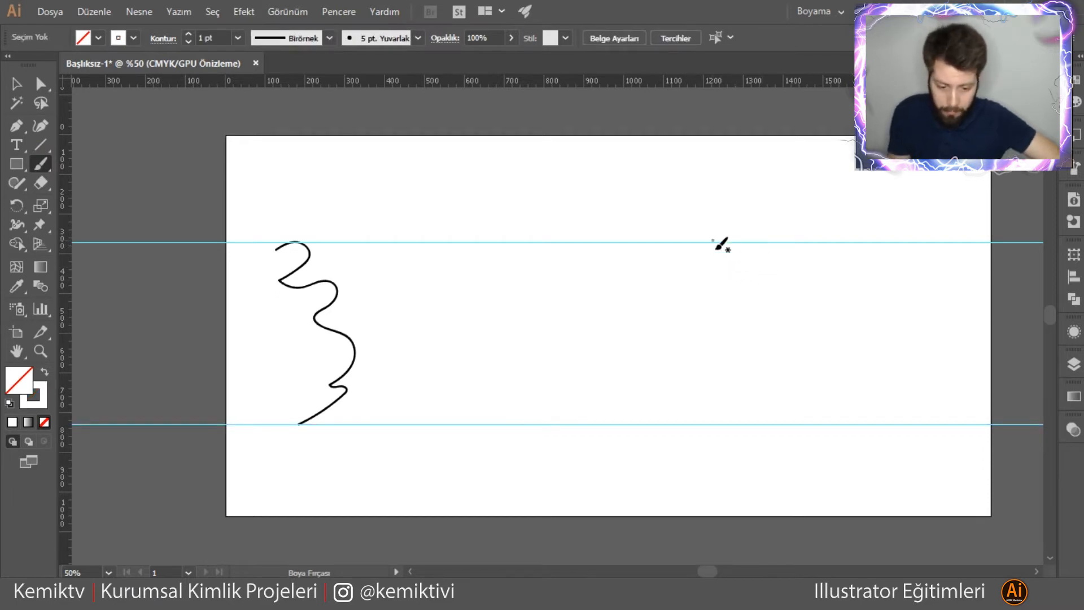
{"action": "left_click", "coordinate": [715, 244]}
{"action": "left_click", "coordinate": [755, 285]}
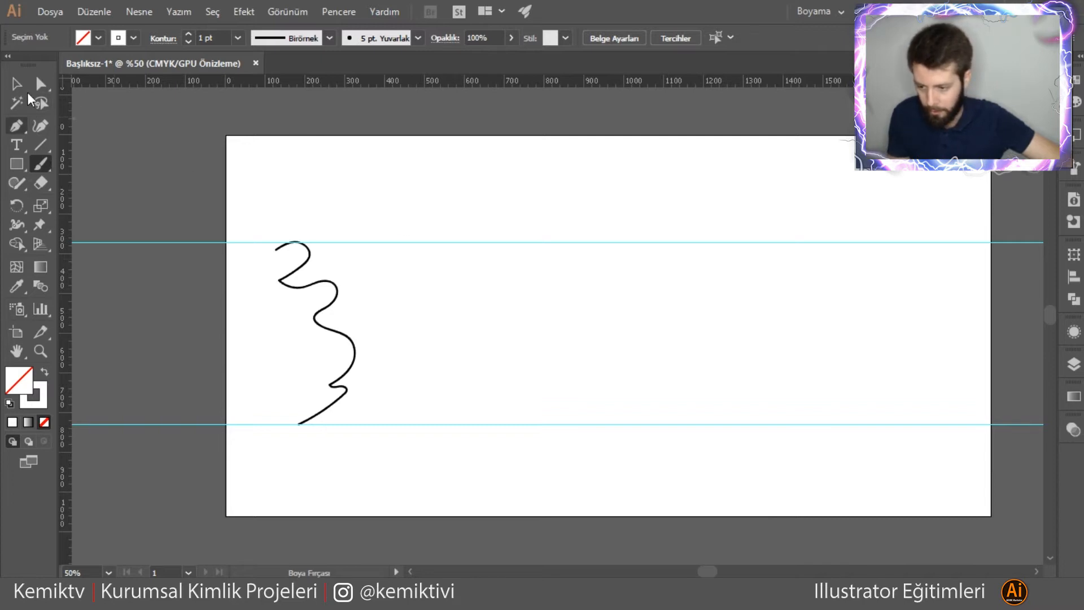
- Clear the selection, return to the Paintbrush tool and set its stroke colour to black
{"action": "left_click", "coordinate": [17, 84]}
{"action": "left_click", "coordinate": [293, 151]}
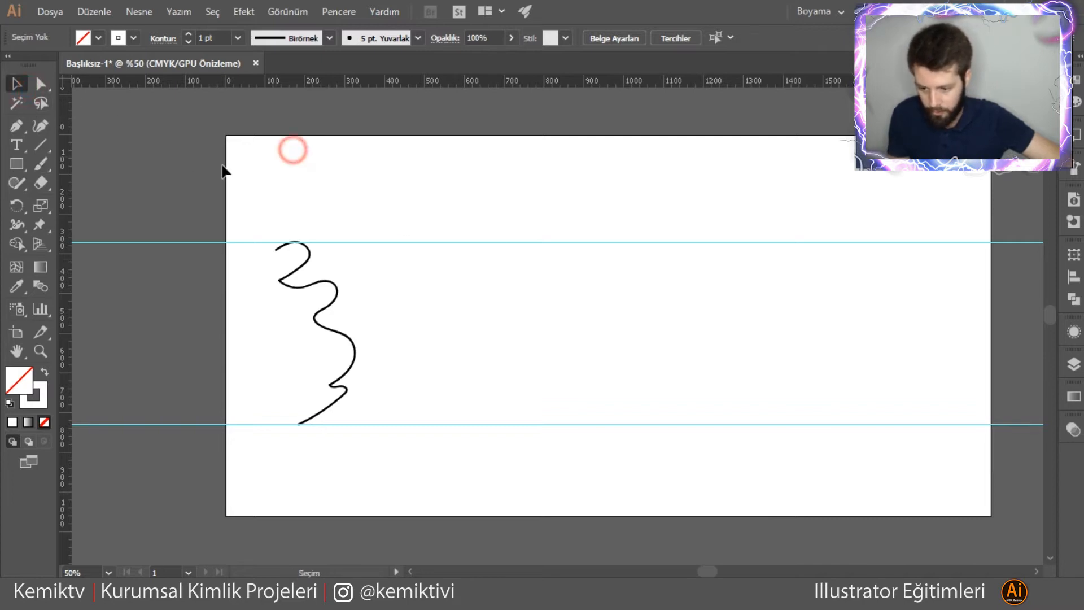
{"action": "left_click", "coordinate": [41, 163]}
{"action": "left_click", "coordinate": [584, 262]}
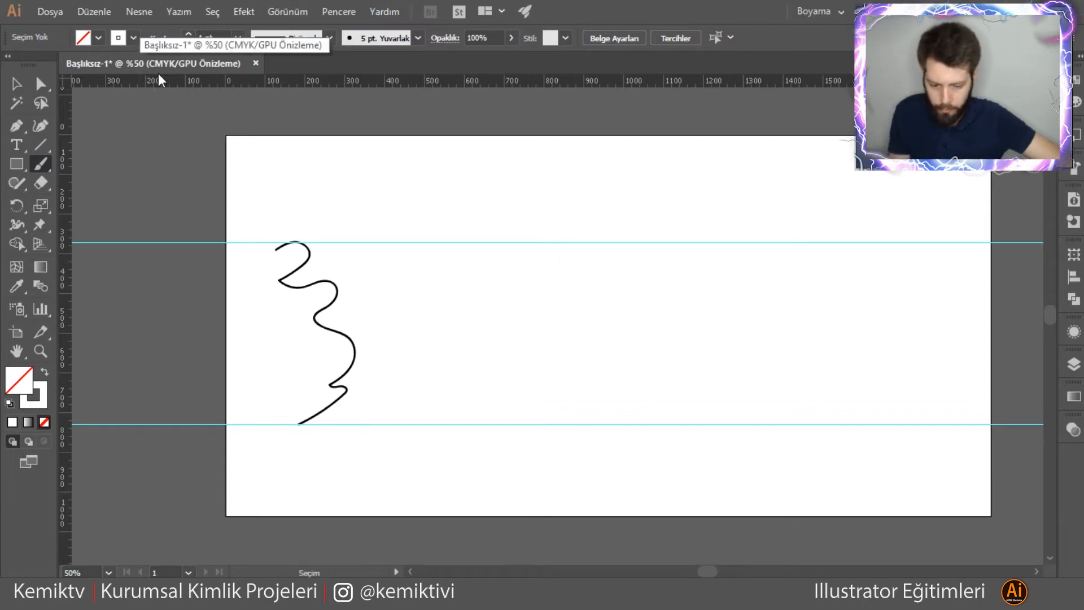
{"action": "left_click", "coordinate": [133, 37]}
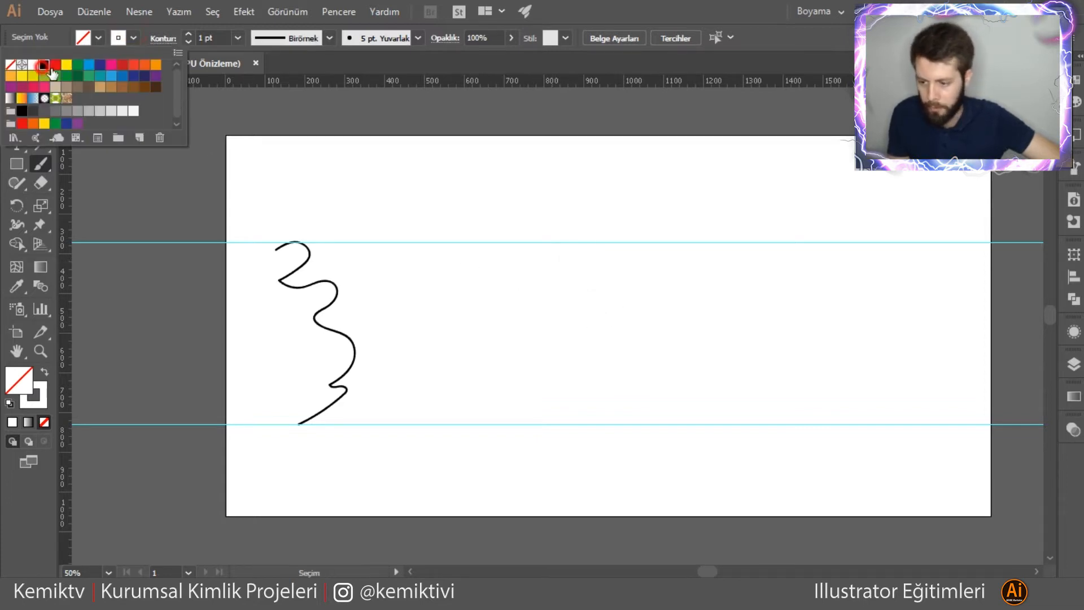
{"action": "left_click", "coordinate": [37, 69]}
{"action": "left_click", "coordinate": [607, 249]}
{"action": "mouse_move", "coordinate": [664, 329]}
{"action": "left_mouse_down"}
{"action": "mouse_move", "coordinate": [597, 315]}
{"action": "mouse_move", "coordinate": [450, 186]}
{"action": "left_mouse_up"}
{"action": "key", "text": "ctrl+z"}
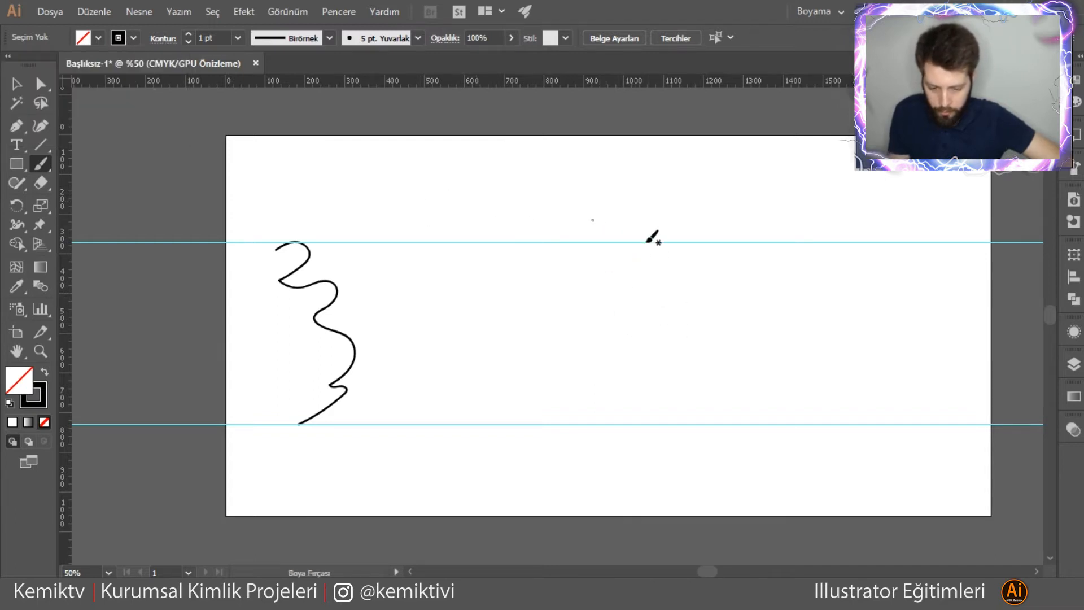
- Paint a wavy black 1 pt Paintbrush stroke between the two guides in the right half of the artboard
{"action": "left_click_drag", "start_coordinate": [640, 246], "coordinate": [667, 261]}
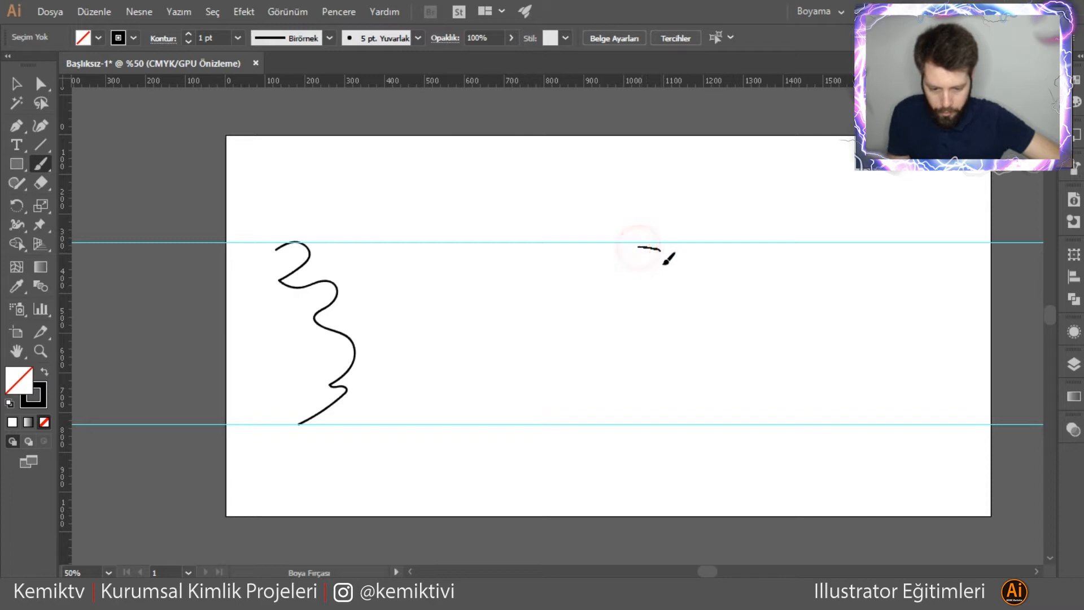
{"action": "left_click_drag", "start_coordinate": [633, 333], "coordinate": [719, 316]}
{"action": "left_click_drag", "start_coordinate": [640, 348], "coordinate": [675, 382]}
{"action": "left_click_drag", "start_coordinate": [590, 423], "coordinate": [587, 424]}
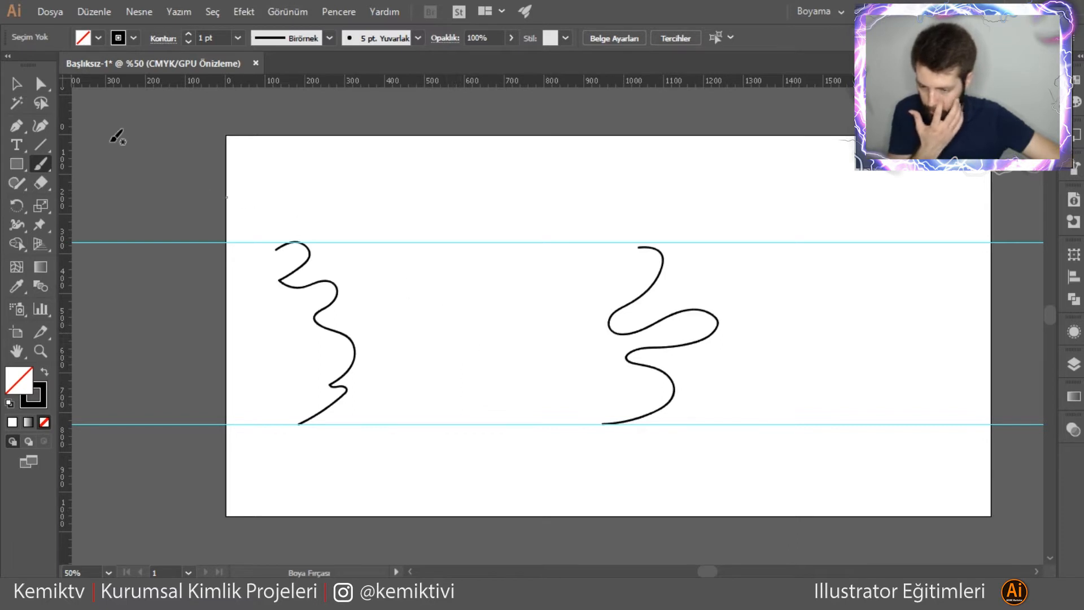
- Select both horizontal guides and delete them
{"action": "left_click", "coordinate": [13, 86]}
{"action": "left_click_drag", "start_coordinate": [483, 376], "coordinate": [480, 471]}
{"action": "key", "text": "Delete"}
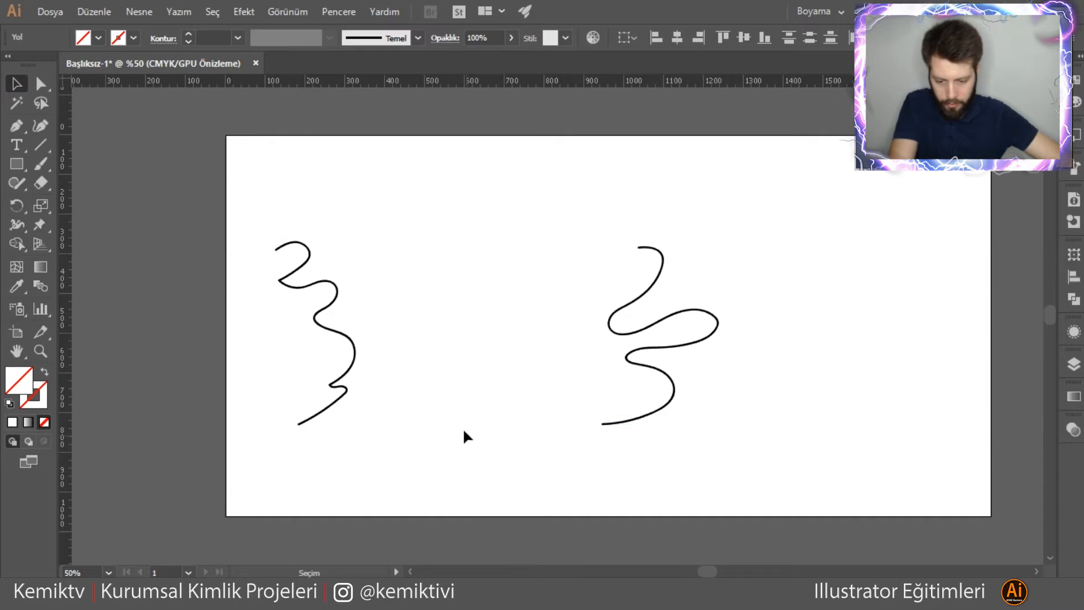
- Reflect the left wavy stroke left to right and move the right wavy stroke about 150 px farther right
{"action": "left_click", "coordinate": [317, 283]}
{"action": "right_click", "coordinate": [320, 281]}
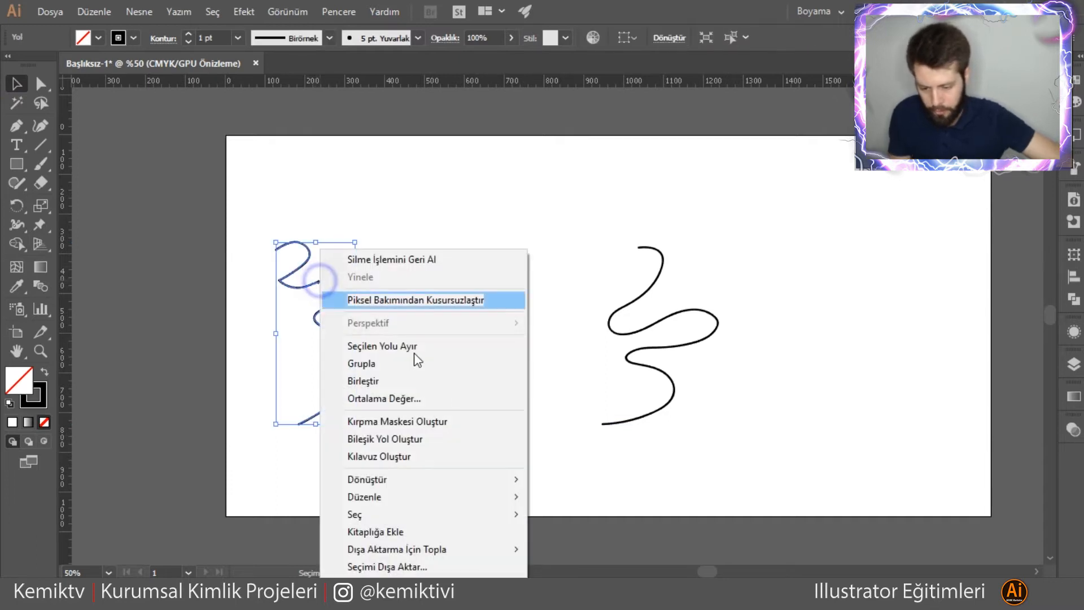
{"action": "mouse_move", "coordinate": [511, 479]}
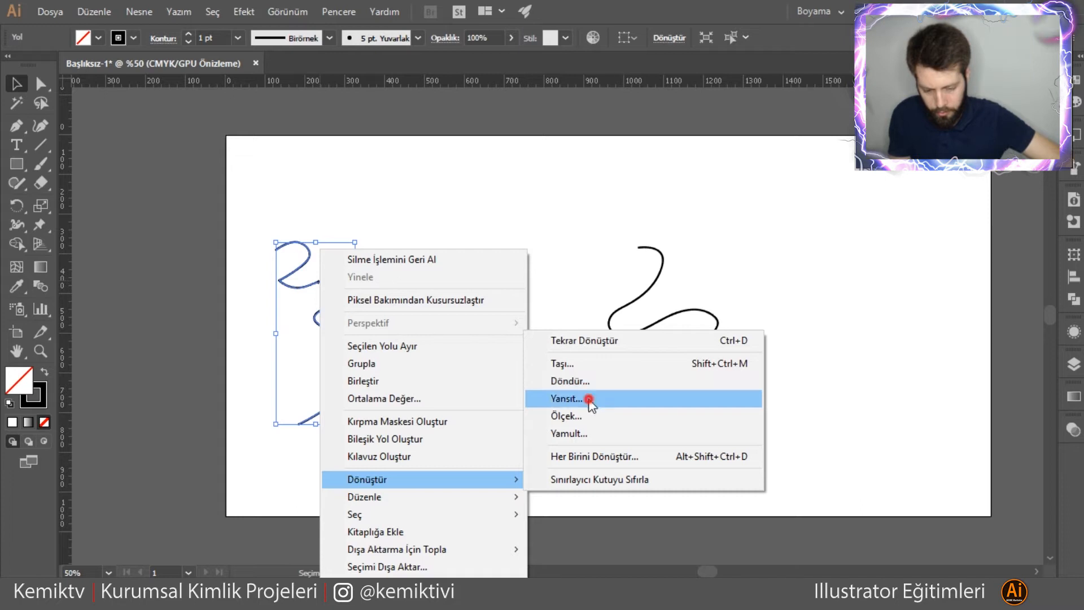
{"action": "left_click", "coordinate": [559, 399]}
{"action": "left_click", "coordinate": [564, 395]}
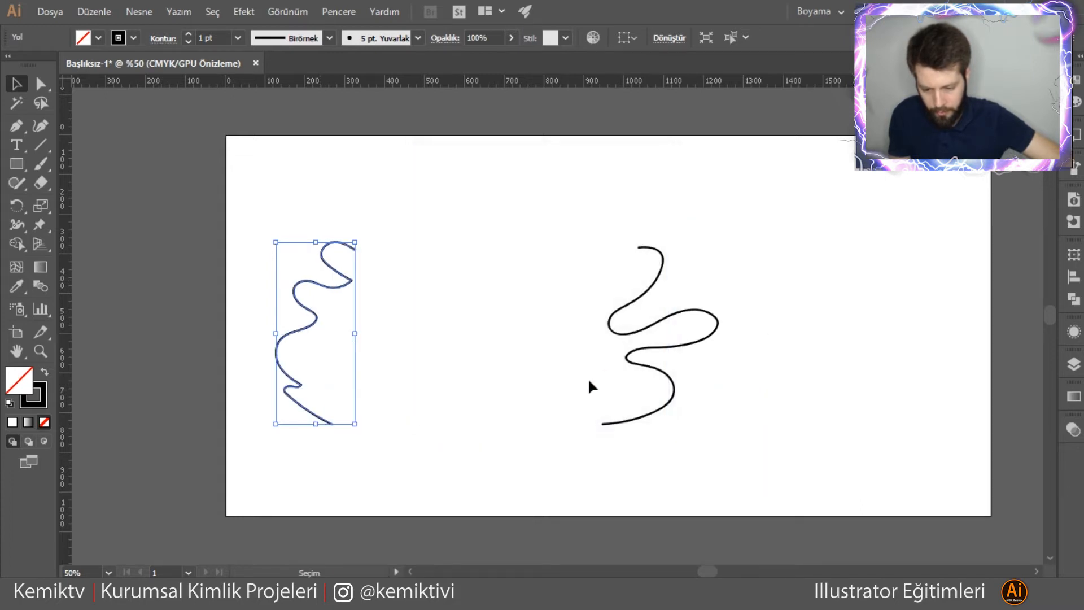
{"action": "left_click_drag", "start_coordinate": [639, 328], "coordinate": [700, 328]}
- Set the stroke weight of both wavy strokes to 2 pt
{"action": "left_click", "coordinate": [308, 307]}
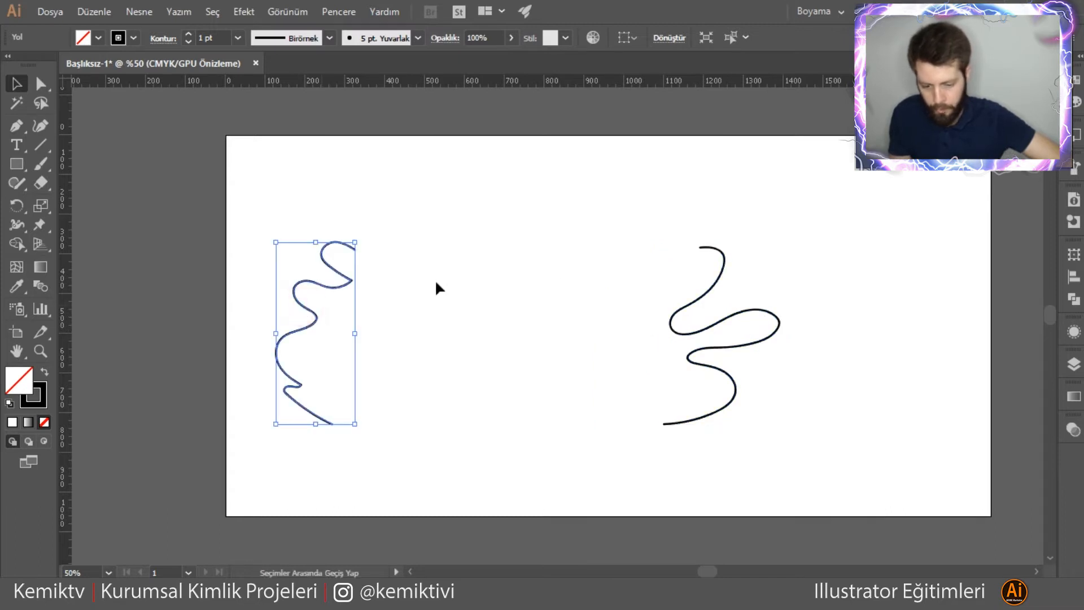
{"action": "left_click", "coordinate": [686, 309], "text": "shift"}
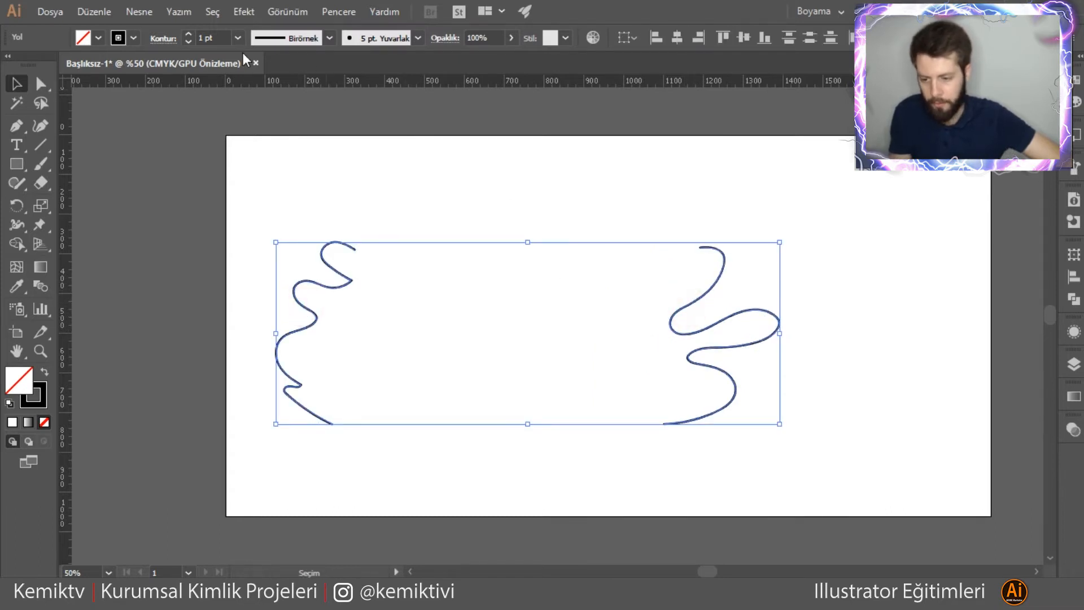
{"action": "type", "text": "2"}
{"action": "key", "text": "Return"}
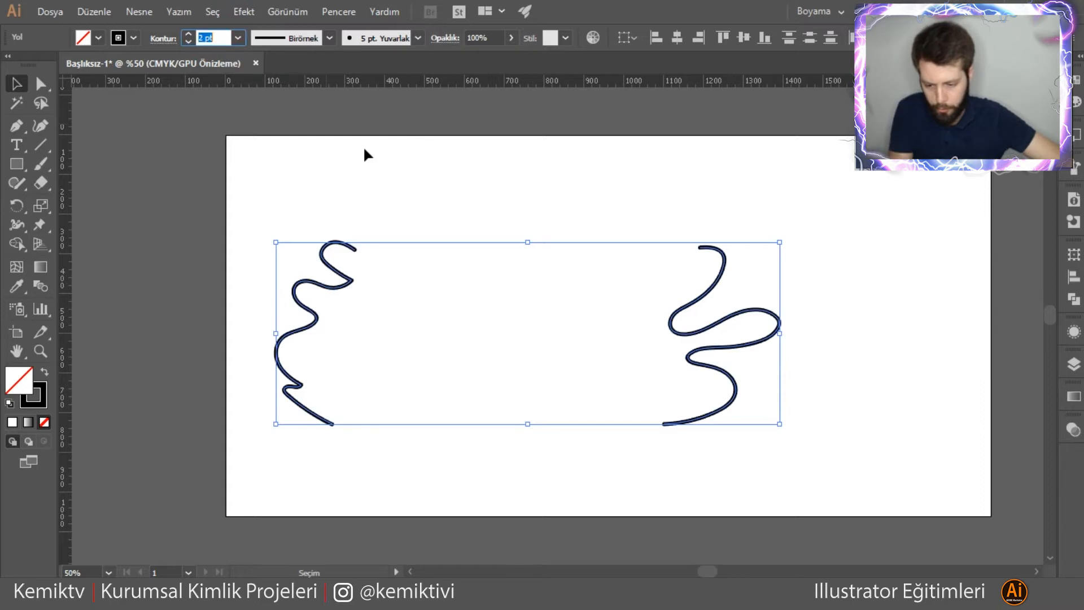
- Give both wavy strokes round caps and round corner joins
{"action": "left_click", "coordinate": [164, 41]}
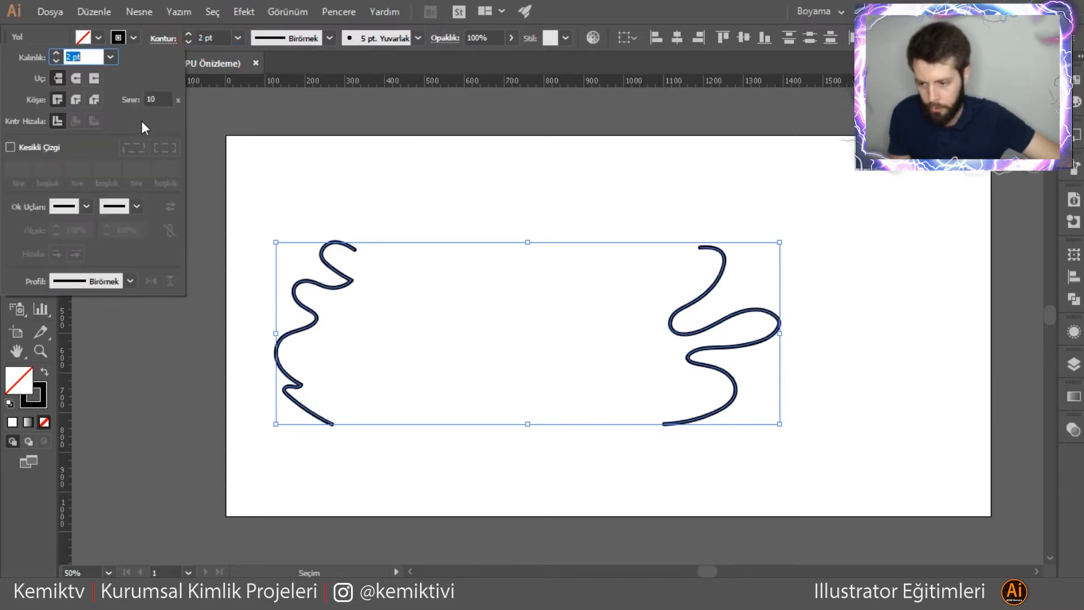
{"action": "left_click", "coordinate": [75, 79]}
{"action": "left_click", "coordinate": [79, 101]}
{"action": "left_click", "coordinate": [382, 169]}
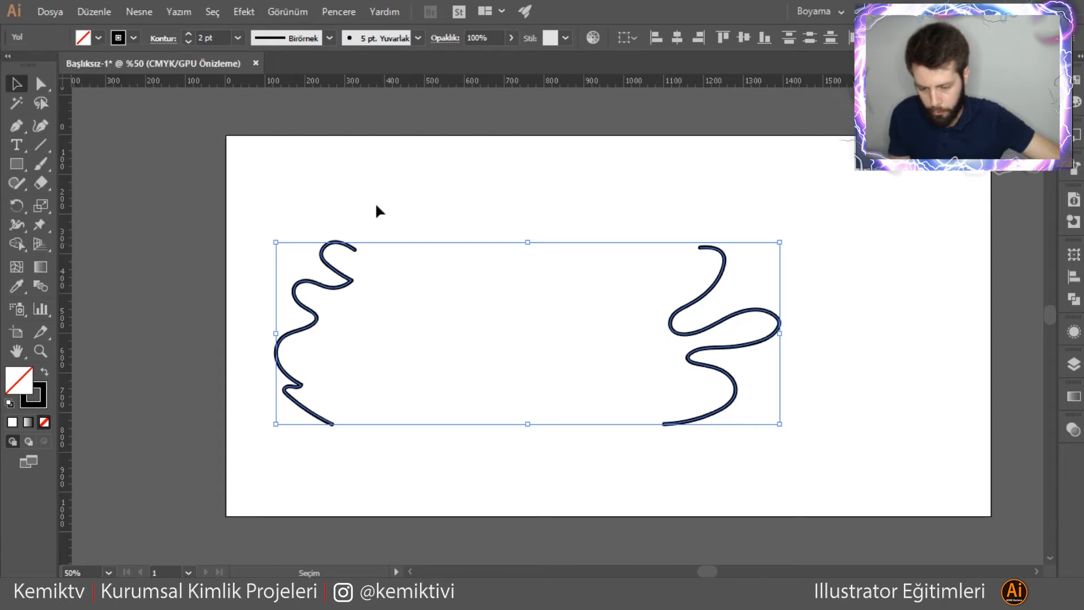
{"action": "left_click", "coordinate": [372, 198]}
- Convert the sharp corner anchor point near the upper end of the left wavy stroke to a smooth point
{"action": "scroll", "coordinate": [358, 282], "scroll_direction": "up", "scroll_amount": 3}
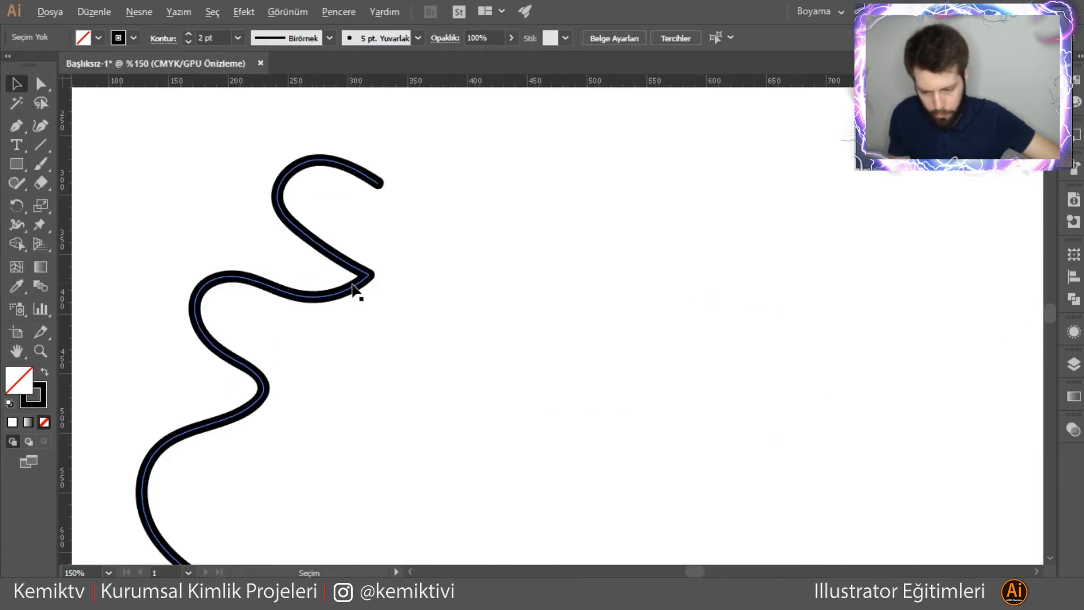
{"action": "scroll", "coordinate": [356, 291], "scroll_direction": "up", "scroll_amount": 4}
{"action": "left_click", "coordinate": [41, 84]}
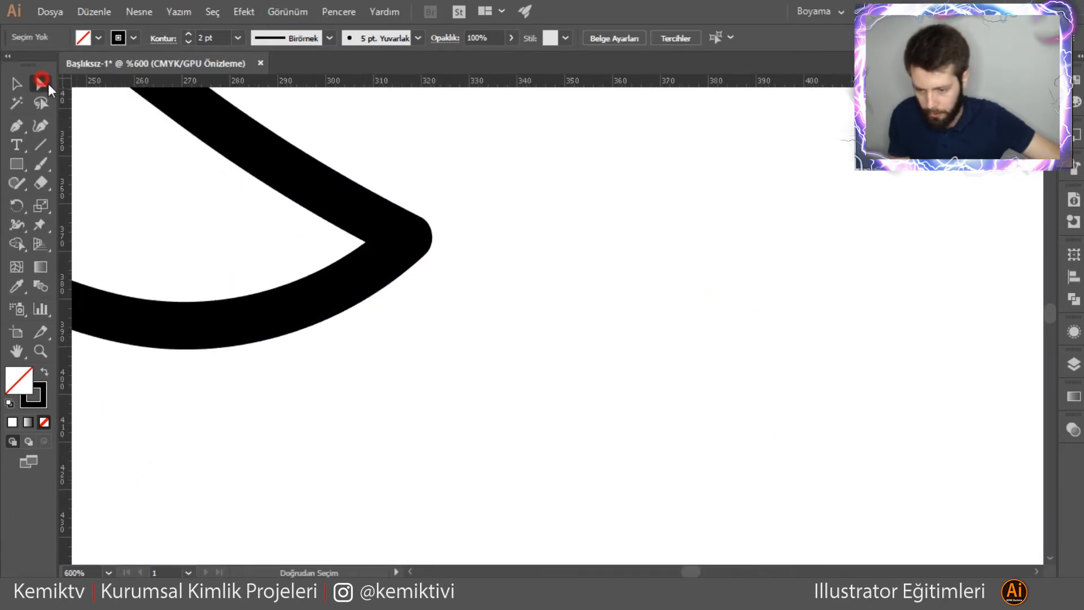
{"action": "left_click", "coordinate": [408, 238]}
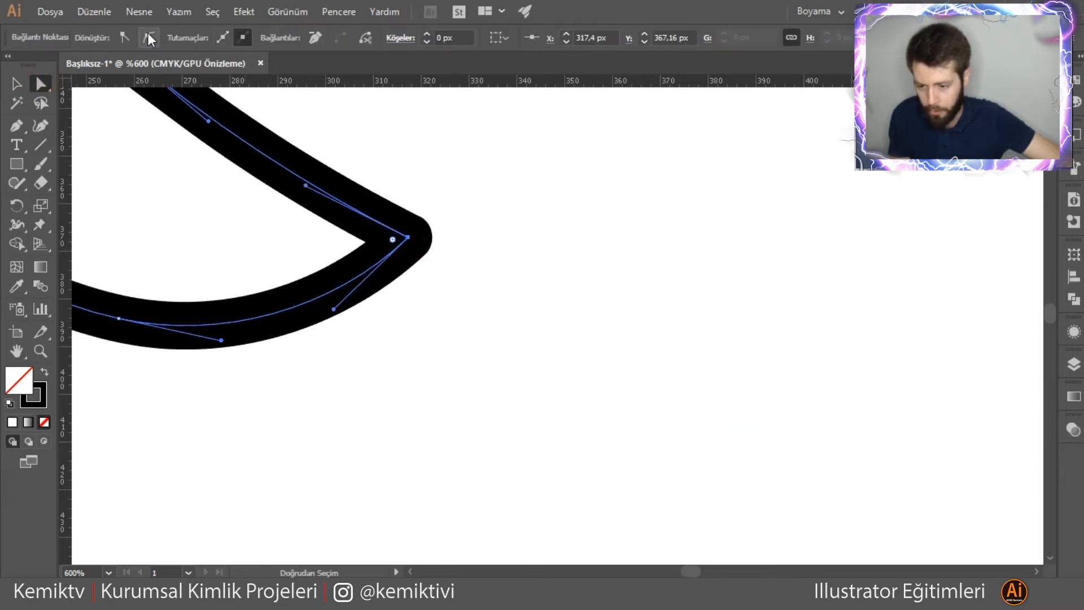
{"action": "left_click", "coordinate": [148, 38]}
{"action": "left_click", "coordinate": [16, 85]}
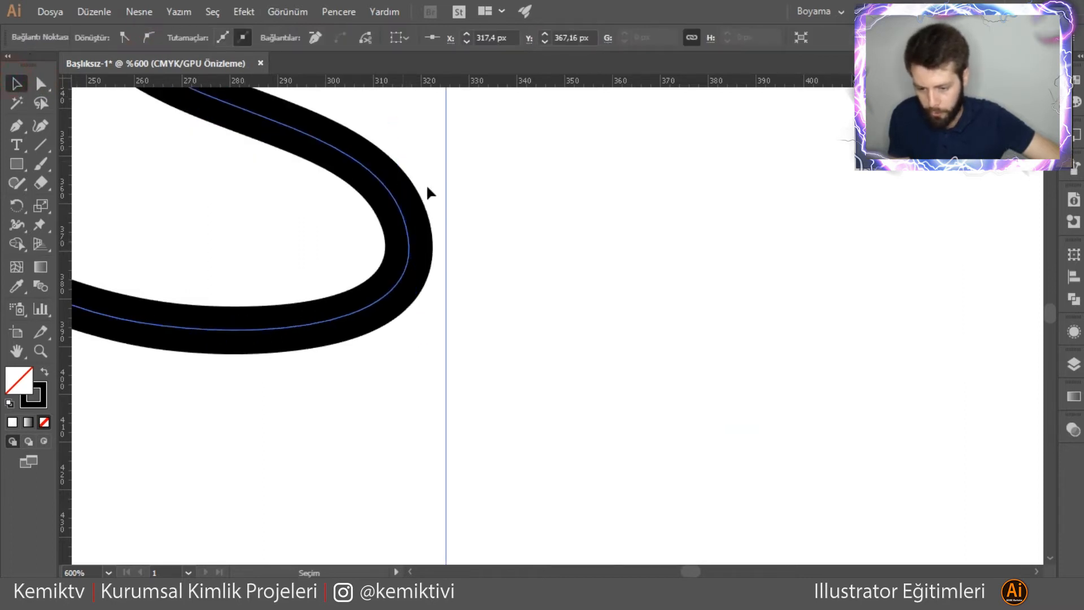
{"action": "scroll", "coordinate": [478, 201], "scroll_direction": "down", "scroll_amount": 9}
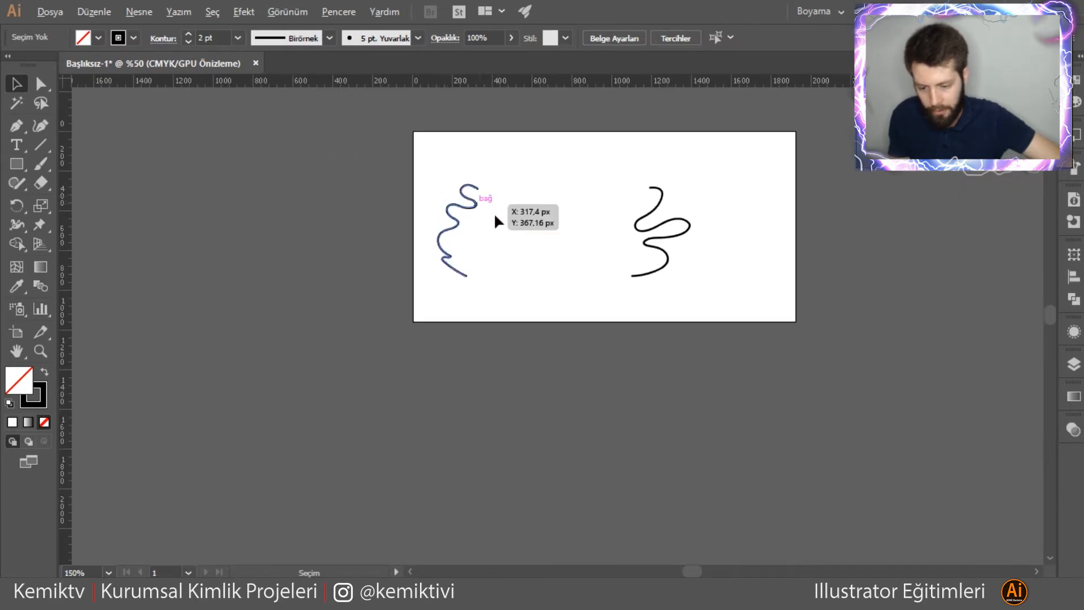
{"action": "scroll", "coordinate": [712, 248], "scroll_direction": "up", "scroll_amount": 1}
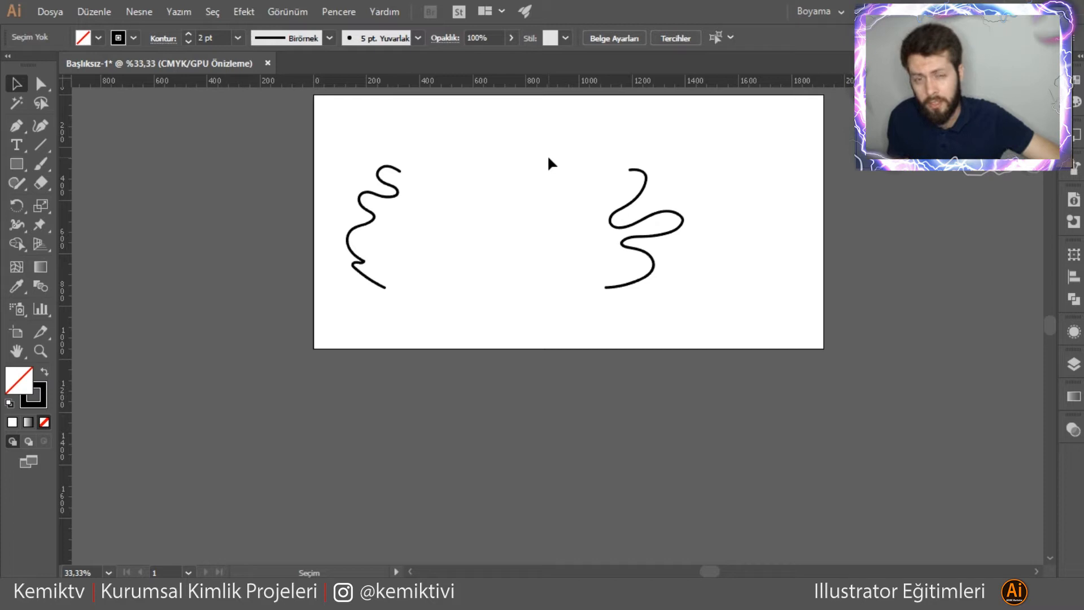
- Expand the appearance of both wavy strokes into filled shapes
{"action": "left_click_drag", "start_coordinate": [374, 195], "coordinate": [411, 209]}
{"action": "key", "text": "ctrl+z"}
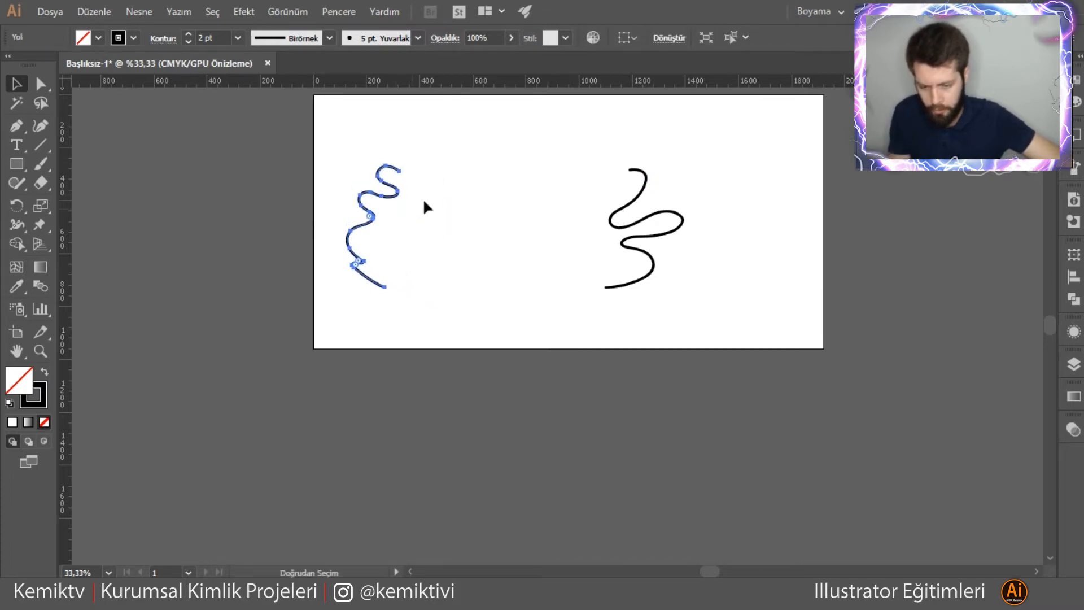
{"action": "left_click", "coordinate": [631, 199], "text": "shift"}
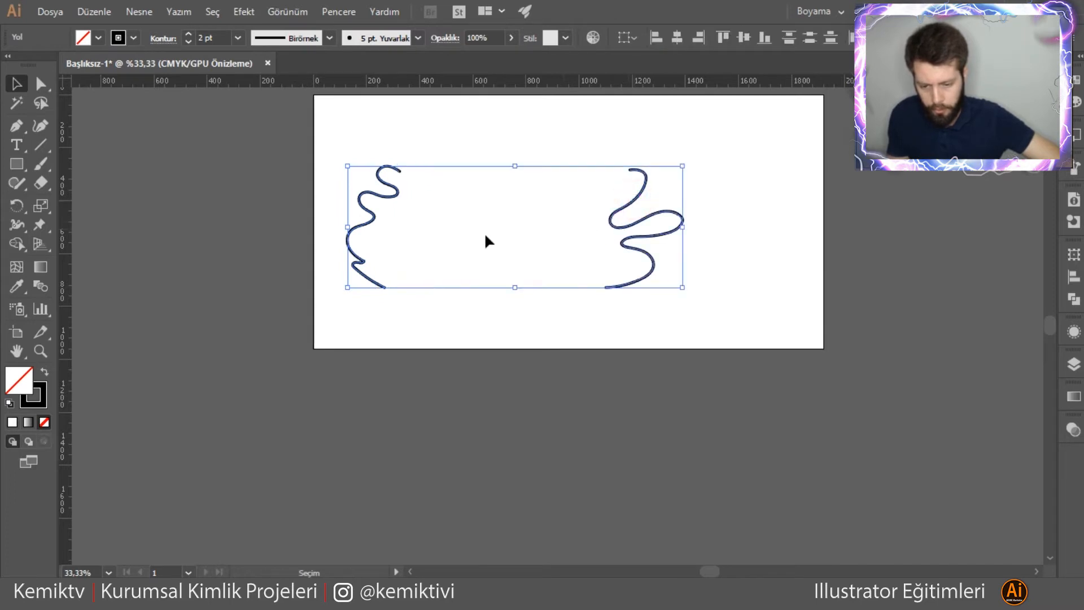
{"action": "left_click", "coordinate": [135, 11]}
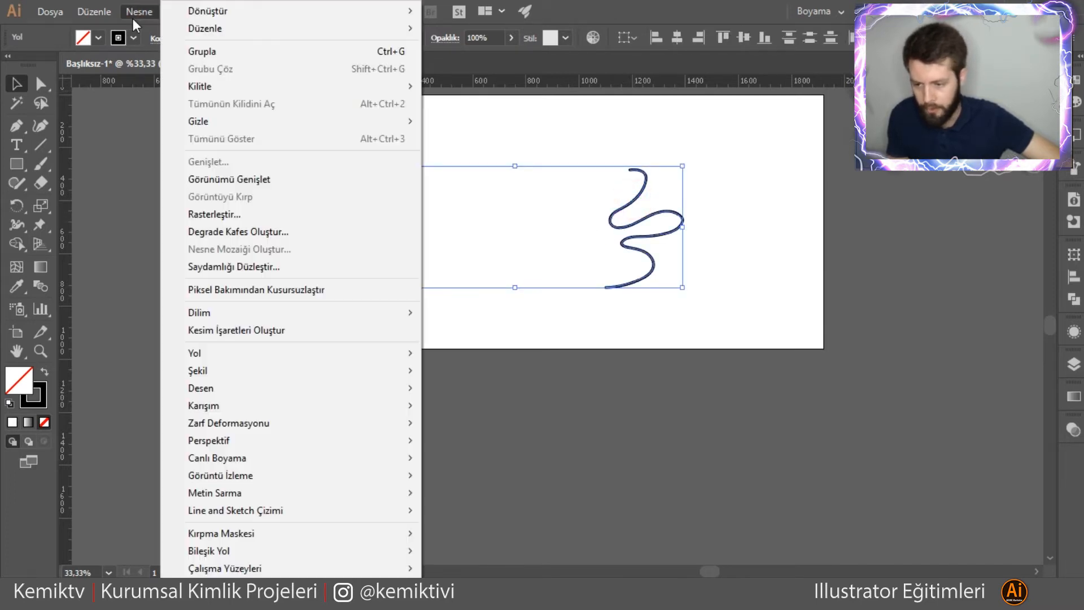
{"action": "left_click", "coordinate": [265, 182]}
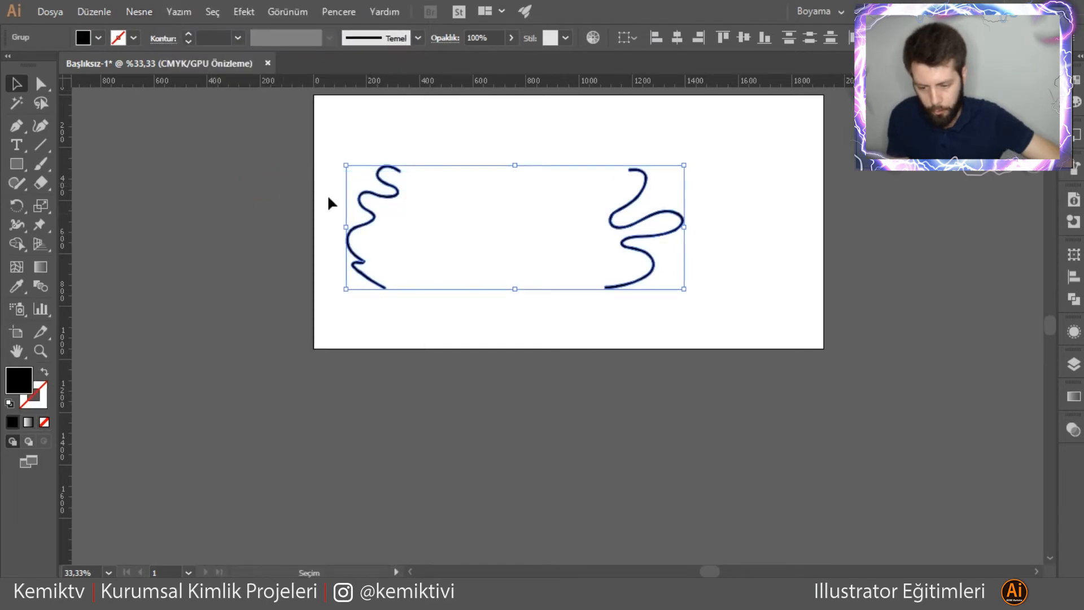
{"action": "left_click", "coordinate": [480, 319]}
- Try moving an anchor point on the lower curve of the expanded right shape, and undo it
{"action": "scroll", "coordinate": [663, 276], "scroll_direction": "up", "scroll_amount": 4}
{"action": "scroll", "coordinate": [504, 341], "scroll_direction": "up", "scroll_amount": 2}
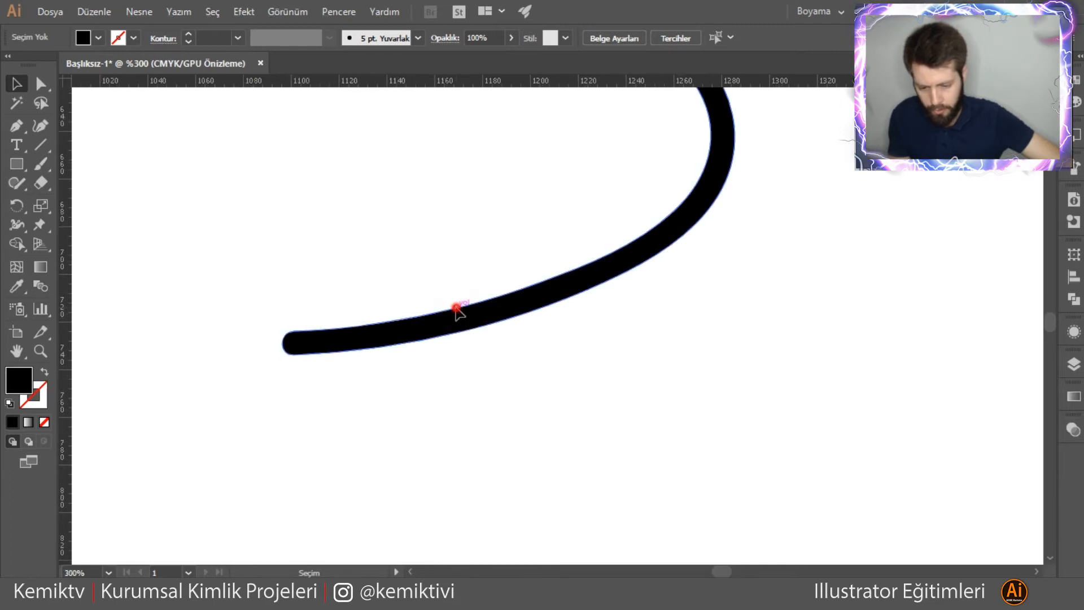
{"action": "left_click", "coordinate": [480, 332]}
{"action": "left_click", "coordinate": [43, 86]}
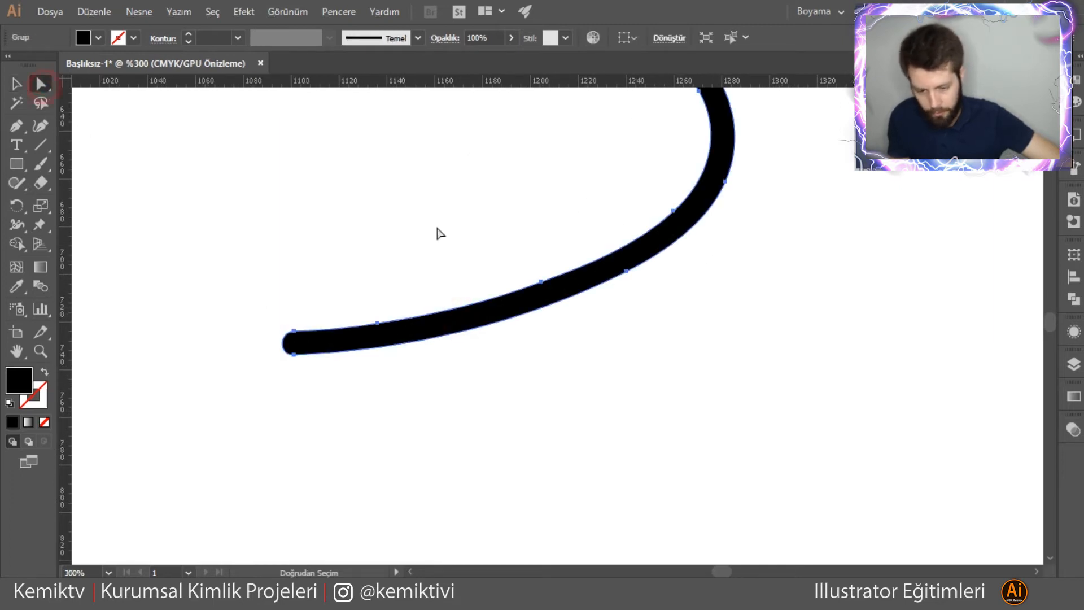
{"action": "left_click_drag", "start_coordinate": [540, 284], "coordinate": [496, 249]}
{"action": "key", "text": "ctrl+z"}
{"action": "left_click", "coordinate": [19, 84]}
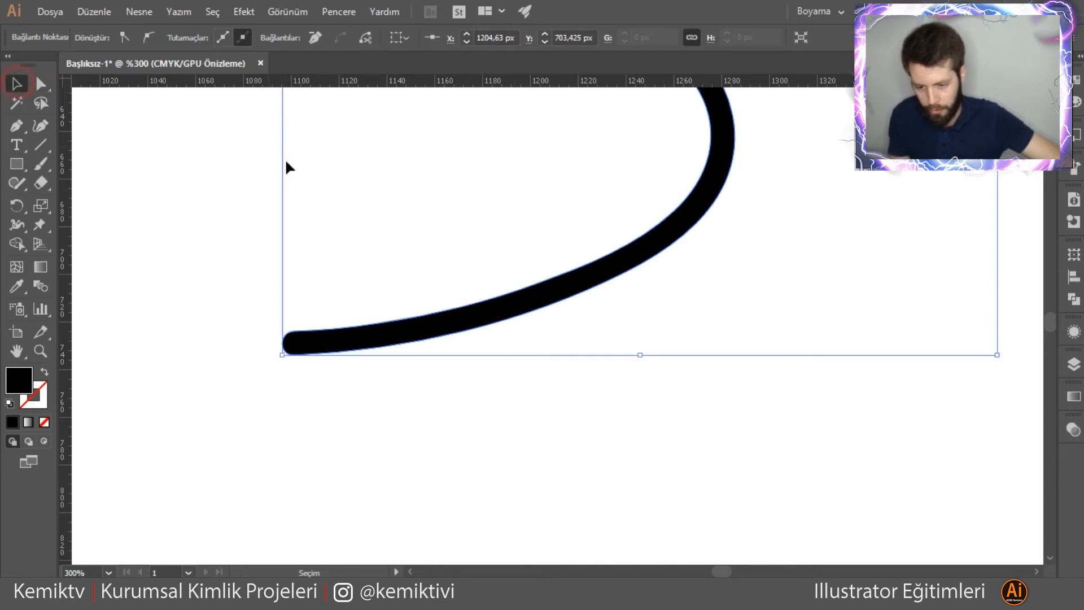
{"action": "left_click", "coordinate": [402, 263]}
- Check the area around the upper part of the left wavy shape for stray paths
{"action": "scroll", "coordinate": [402, 263], "scroll_direction": "down", "scroll_amount": 4}
{"action": "scroll", "coordinate": [416, 278], "scroll_direction": "down", "scroll_amount": 2}
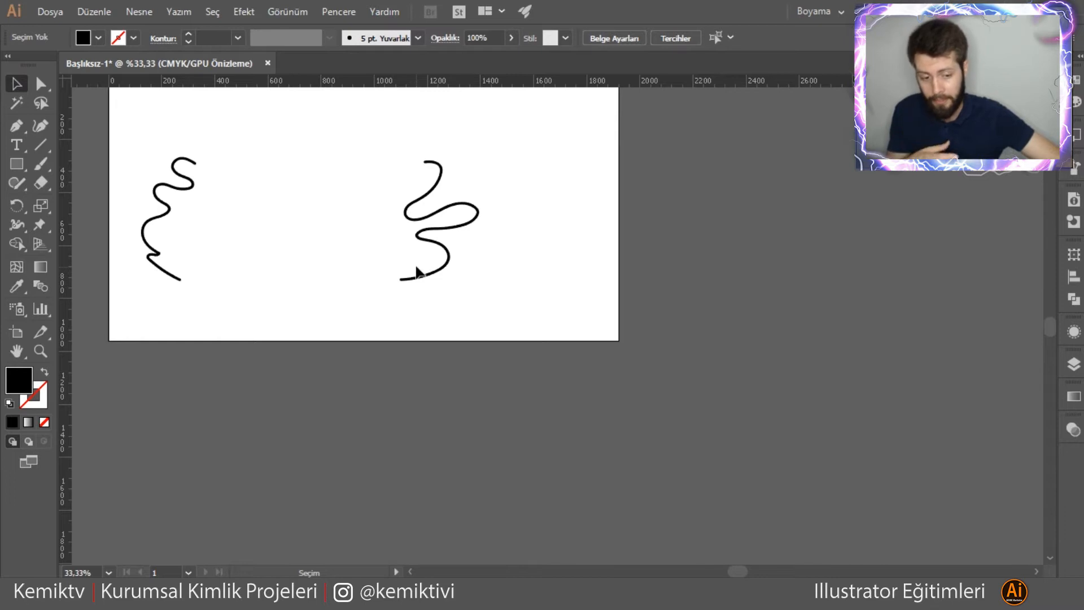
{"action": "scroll", "coordinate": [408, 257], "scroll_direction": "down", "scroll_amount": 1}
{"action": "scroll", "coordinate": [408, 255], "scroll_direction": "down", "scroll_amount": 1}
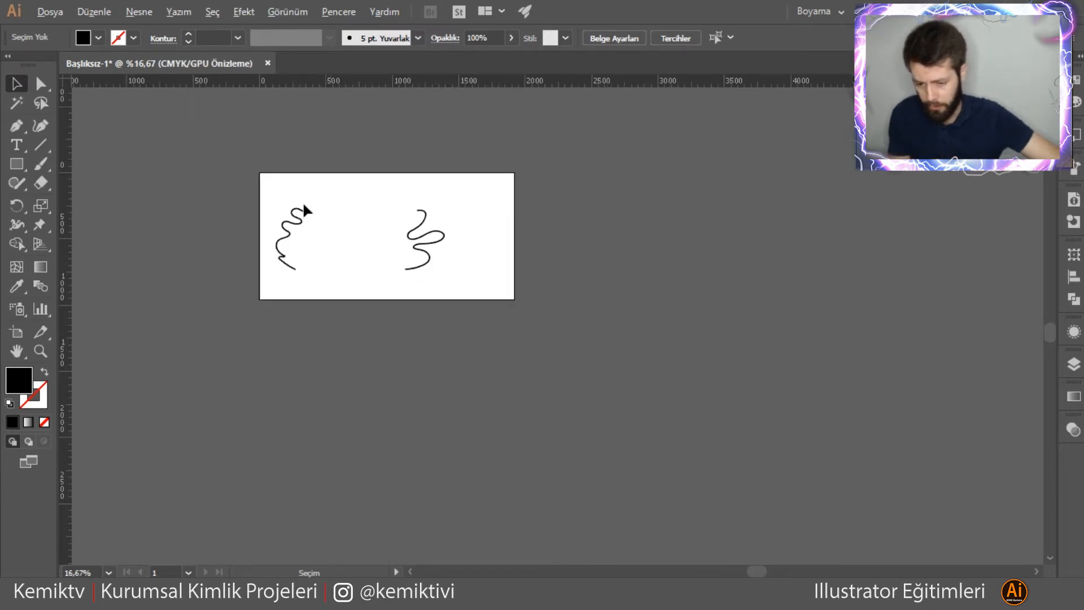
{"action": "scroll", "coordinate": [302, 211], "scroll_direction": "up", "scroll_amount": 1}
{"action": "scroll", "coordinate": [300, 229], "scroll_direction": "up", "scroll_amount": 1}
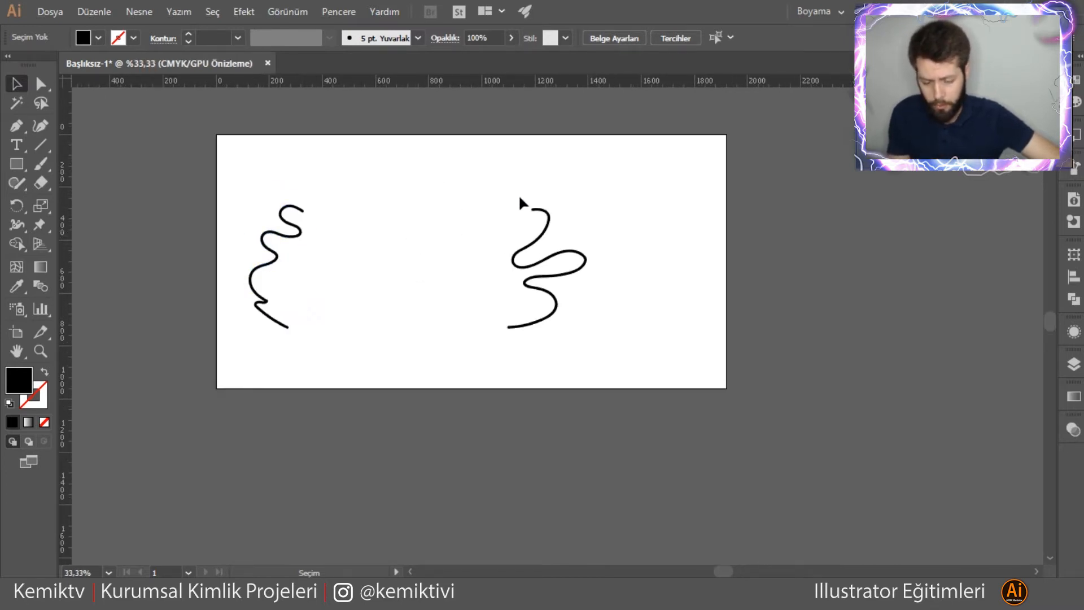
{"action": "left_click", "coordinate": [287, 226]}
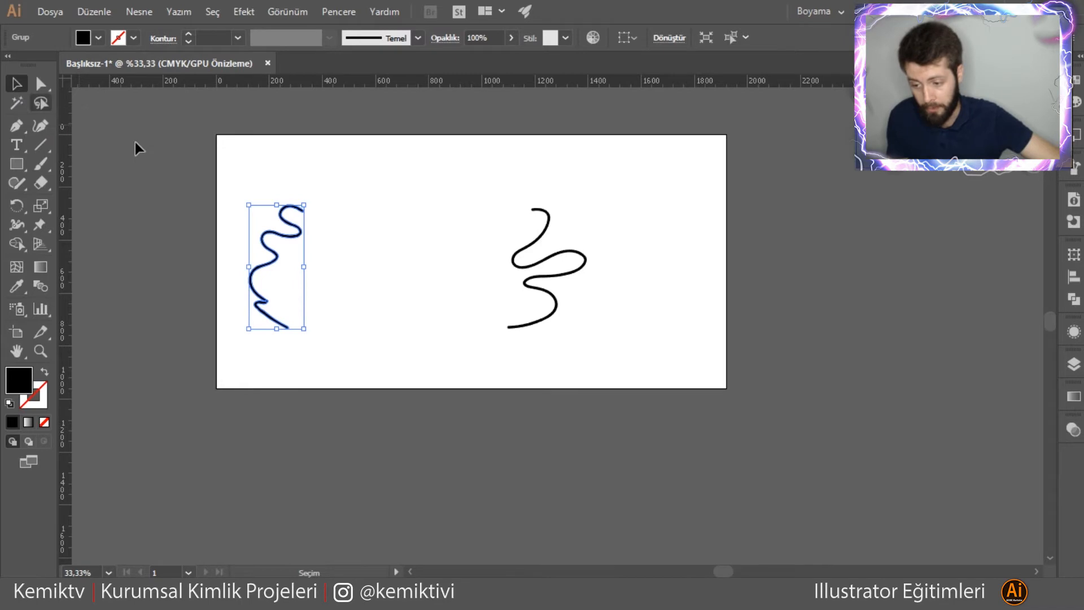
{"action": "left_click", "coordinate": [170, 164]}
{"action": "left_click_drag", "start_coordinate": [251, 196], "coordinate": [316, 257]}
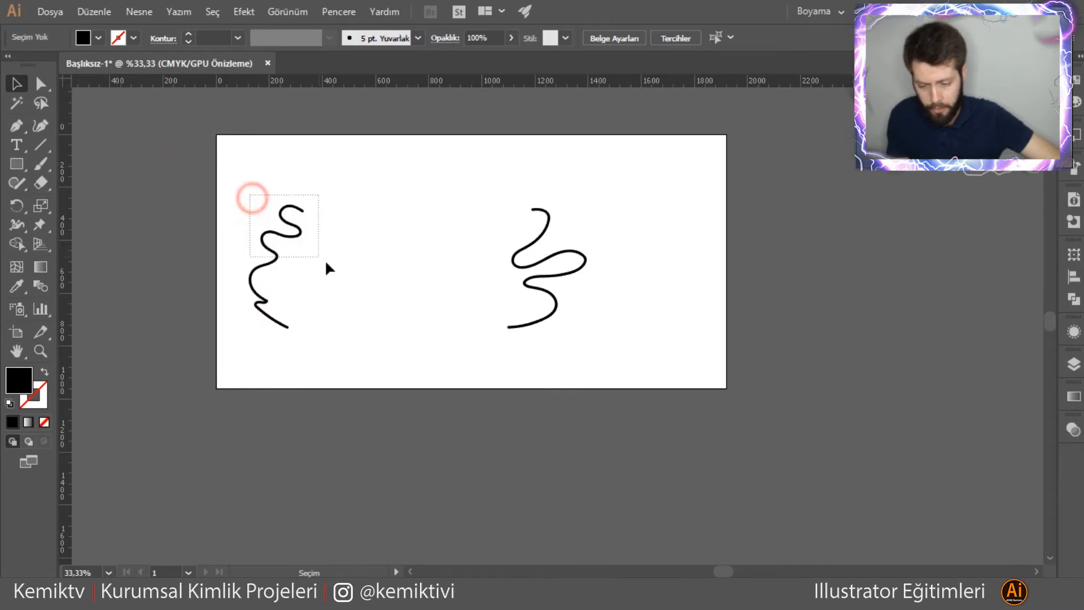
- Delete the stray paths around the upper curve of the right wavy shape and check both shapes for leftovers
{"action": "left_click", "coordinate": [530, 204]}
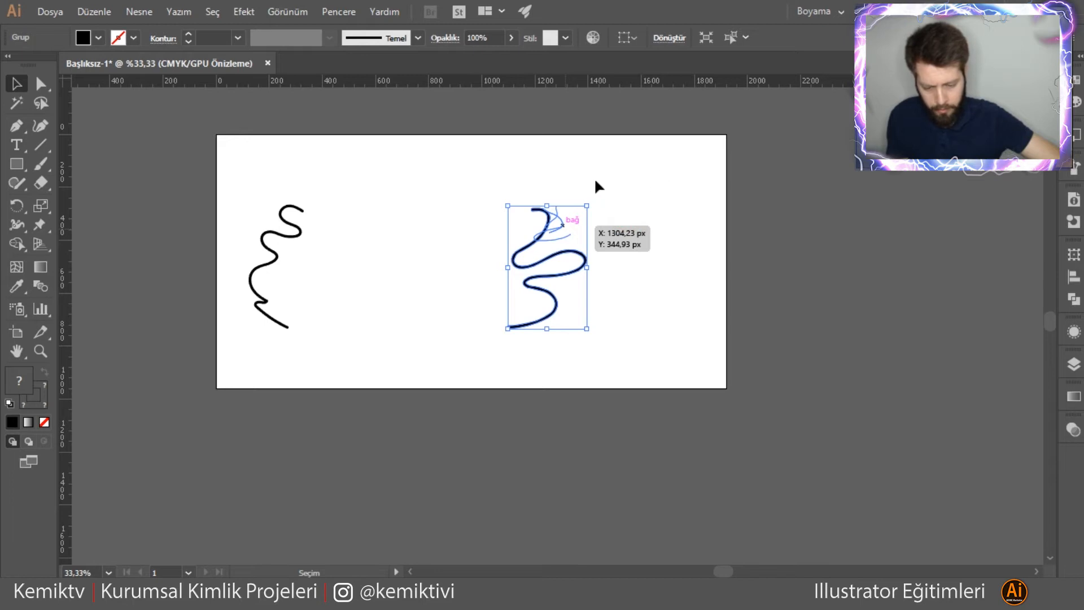
{"action": "left_click", "coordinate": [431, 190]}
{"action": "mouse_move", "coordinate": [484, 179]}
{"action": "left_mouse_down"}
{"action": "mouse_move", "coordinate": [585, 244]}
{"action": "mouse_move", "coordinate": [603, 273]}
{"action": "left_mouse_up"}
{"action": "left_click", "coordinate": [551, 274], "text": "shift"}
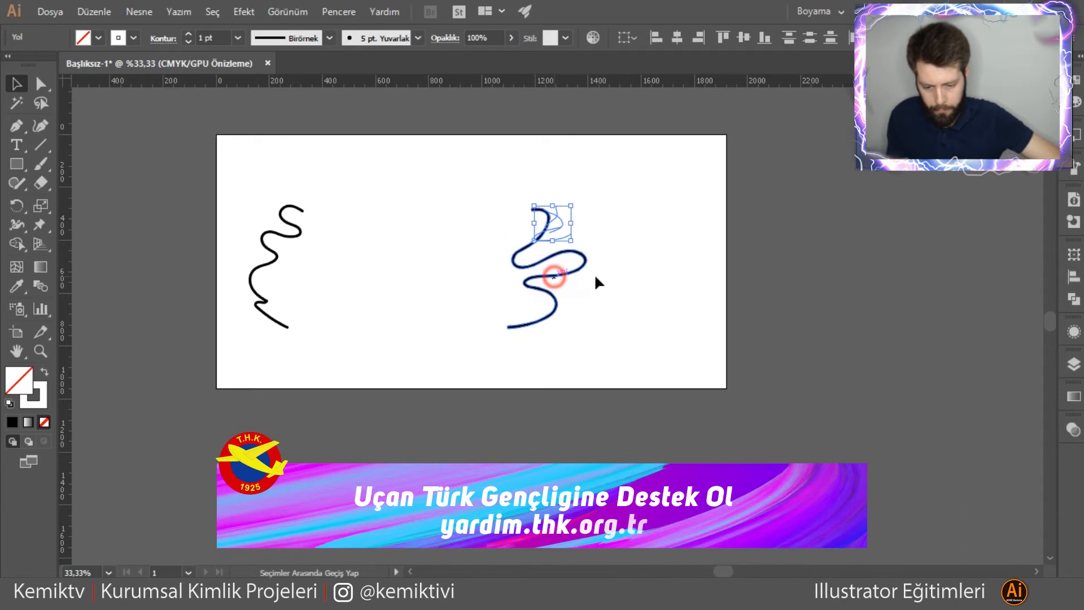
{"action": "key", "text": "Delete"}
{"action": "left_click_drag", "start_coordinate": [371, 131], "coordinate": [734, 324]}
{"action": "mouse_move", "coordinate": [718, 160]}
{"action": "left_mouse_down"}
{"action": "mouse_move", "coordinate": [685, 188]}
{"action": "mouse_move", "coordinate": [232, 394]}
{"action": "left_mouse_up"}
{"action": "left_click", "coordinate": [368, 429]}
{"action": "left_click", "coordinate": [554, 280]}
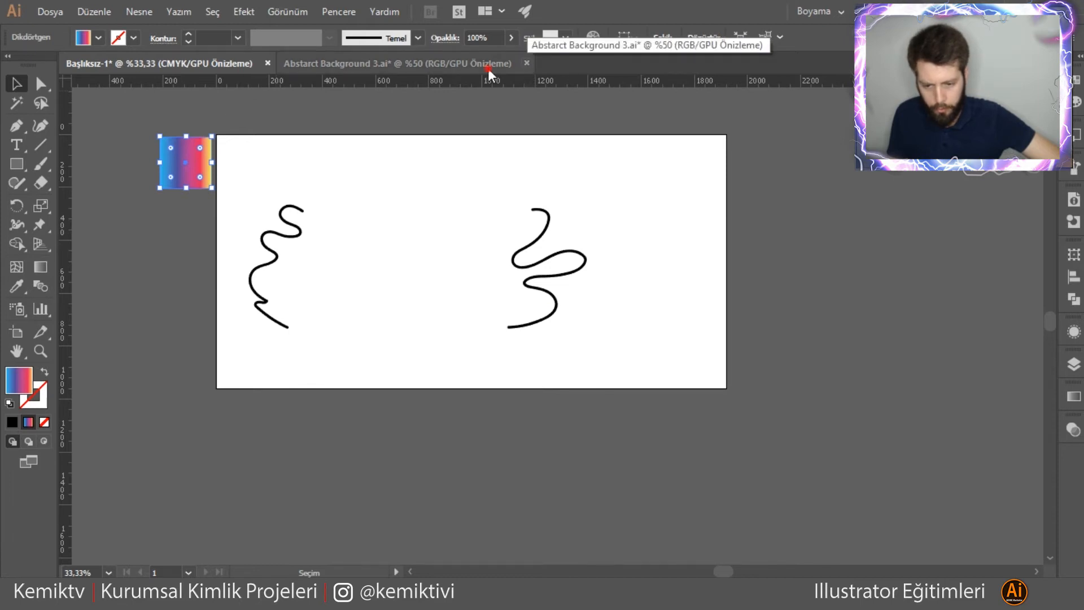
- Switch to the Abstarct Background 3.ai document and close it
{"action": "left_click", "coordinate": [489, 67]}
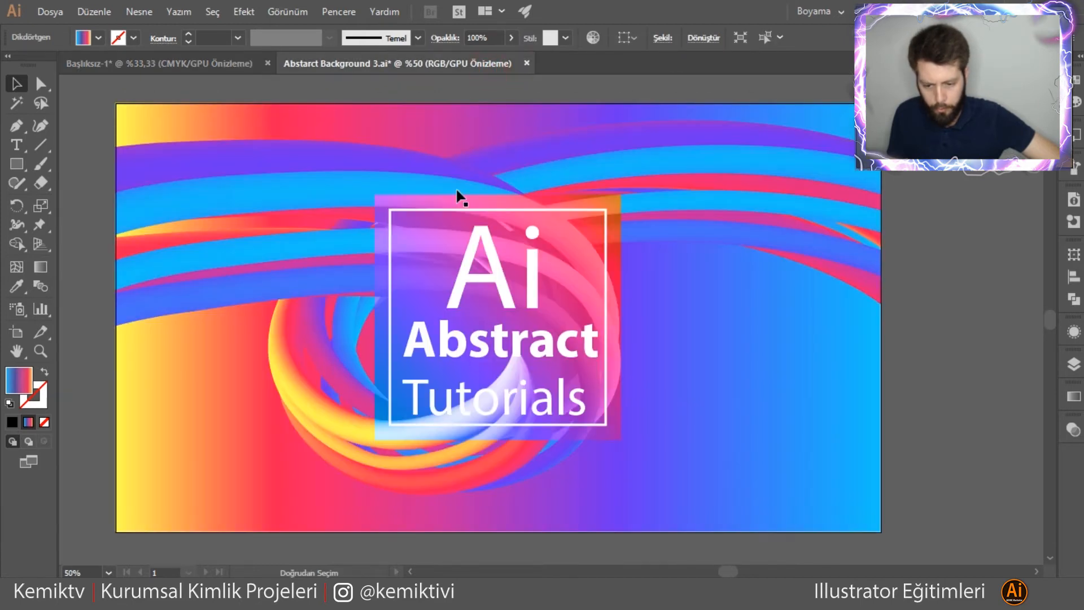
{"action": "left_click", "coordinate": [527, 64]}
{"action": "left_click", "coordinate": [626, 319]}
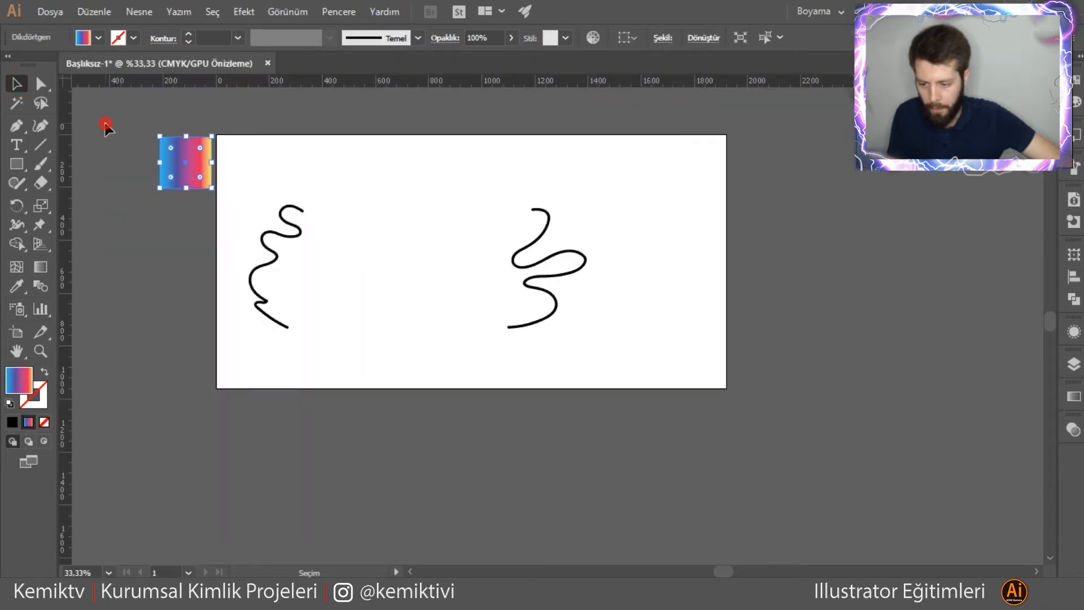
- Apply the gradient of the sample rectangle beside the artboard to the left wavy shape with the Eyedropper
{"action": "left_click", "coordinate": [106, 125]}
{"action": "left_click", "coordinate": [301, 230]}
{"action": "left_click", "coordinate": [16, 286]}
{"action": "left_click", "coordinate": [213, 152]}
{"action": "left_click", "coordinate": [17, 83]}
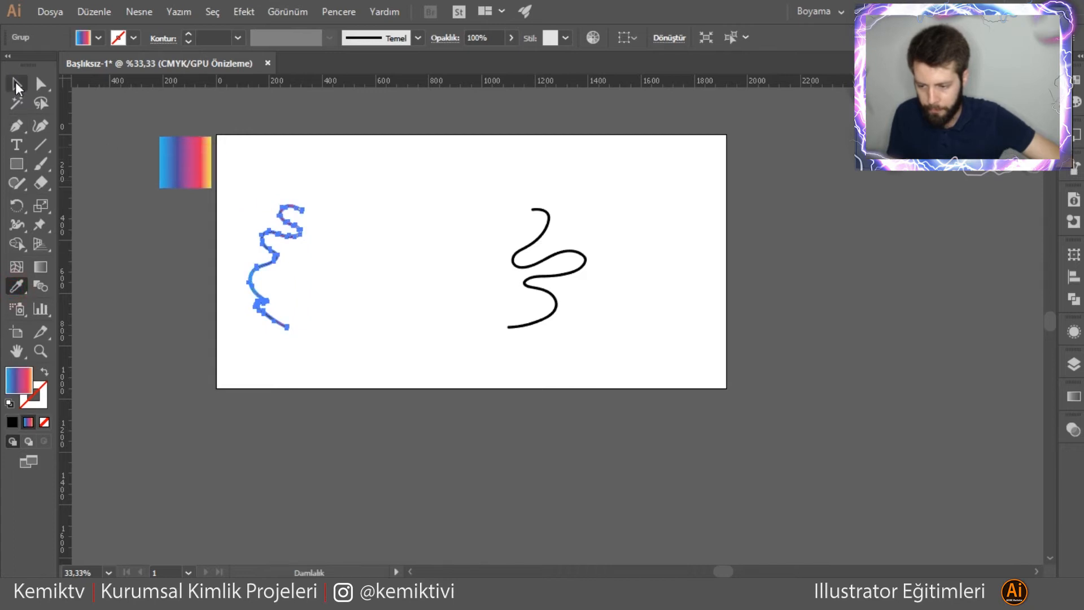
{"action": "left_click", "coordinate": [109, 186]}
- Apply the sample rectangle's gradient to the right wavy shape with the Eyedropper
{"action": "left_click", "coordinate": [556, 262]}
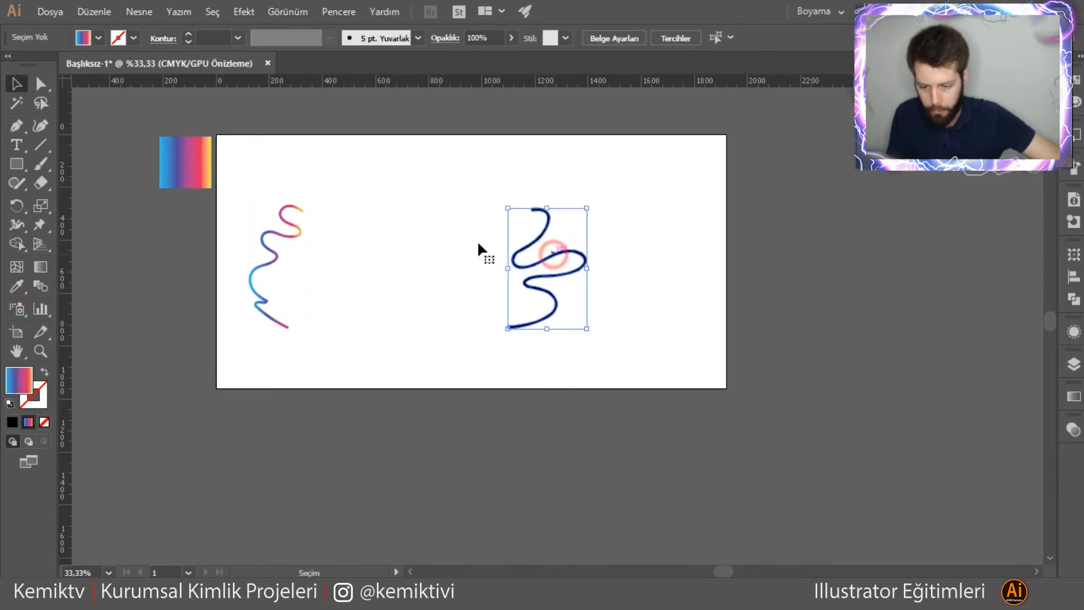
{"action": "left_click", "coordinate": [16, 286]}
{"action": "left_click", "coordinate": [198, 152]}
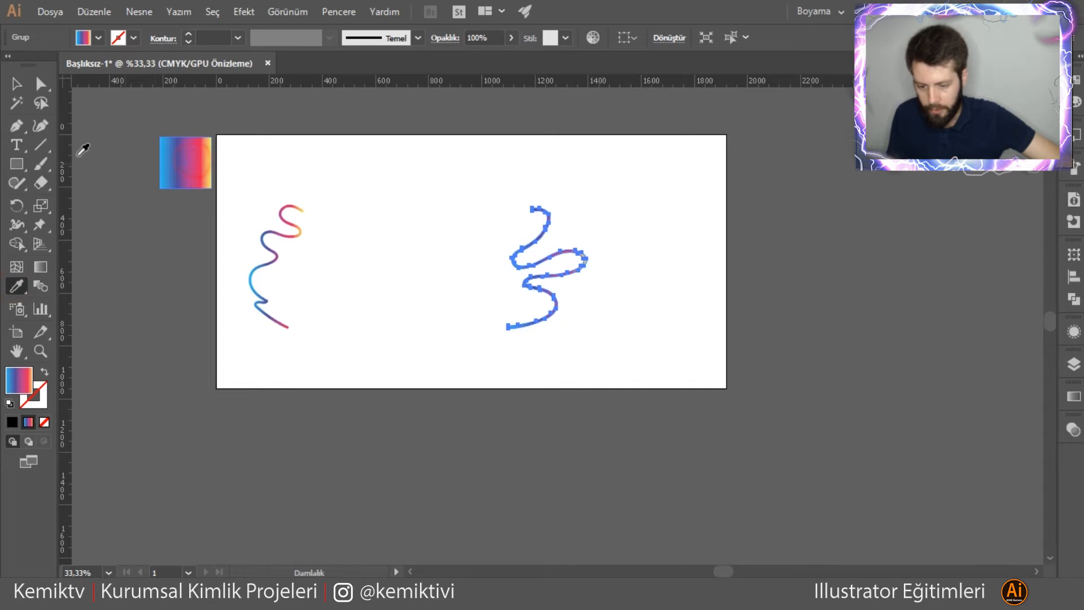
{"action": "left_click", "coordinate": [17, 84]}
{"action": "left_click", "coordinate": [134, 219]}
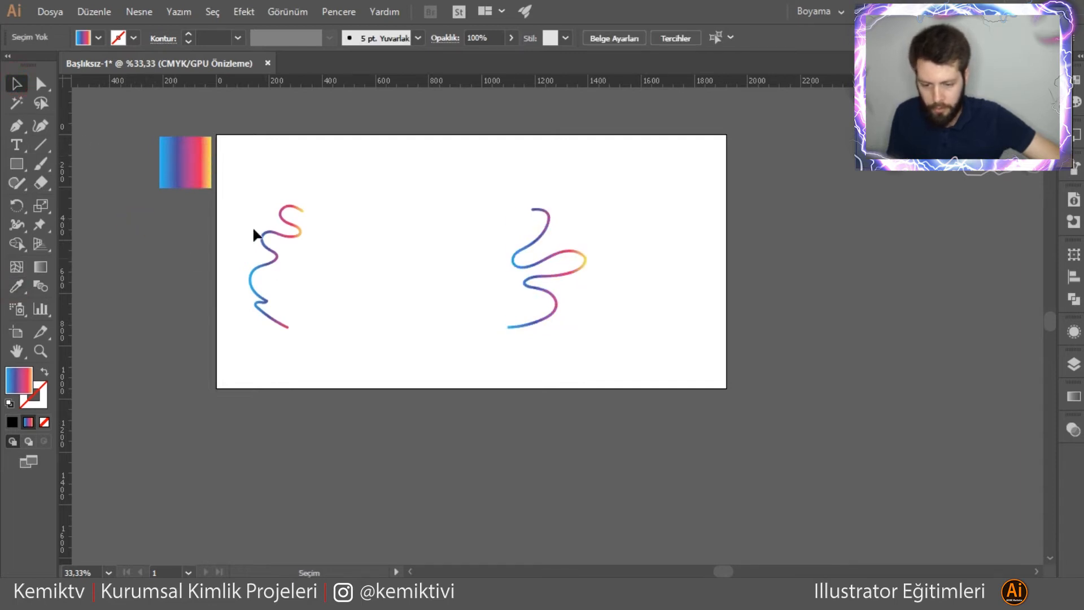
- Move both wavy shapes above the artboard and create a blend between them
{"action": "mouse_move", "coordinate": [237, 199]}
{"action": "left_mouse_down"}
{"action": "mouse_move", "coordinate": [619, 305]}
{"action": "mouse_move", "coordinate": [599, 286]}
{"action": "left_mouse_up"}
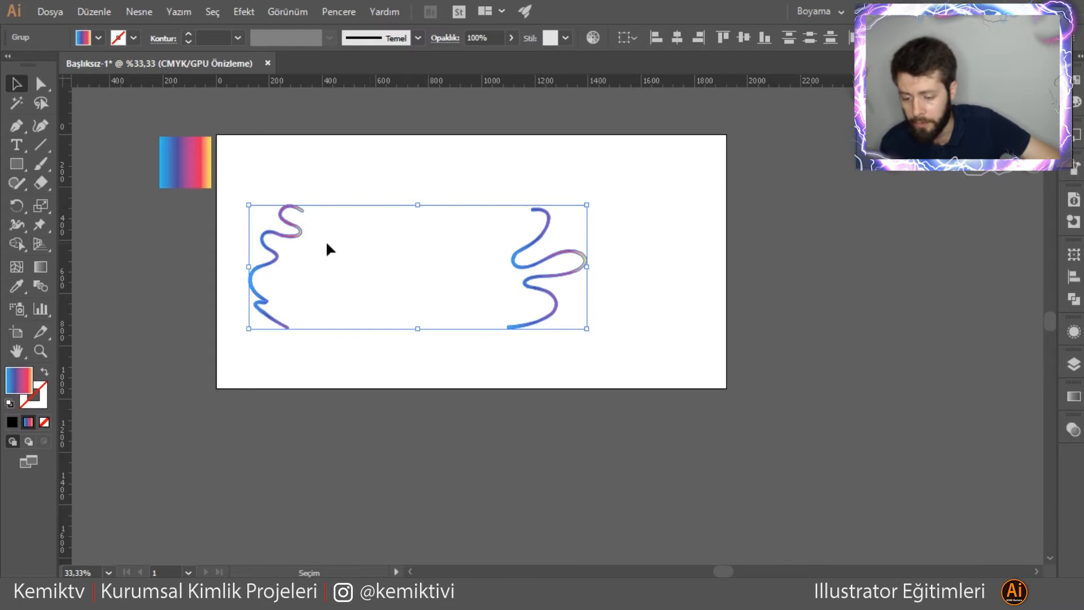
{"action": "mouse_move", "coordinate": [287, 234]}
{"action": "left_mouse_down"}
{"action": "mouse_move", "coordinate": [346, 179]}
{"action": "mouse_move", "coordinate": [366, 111]}
{"action": "mouse_move", "coordinate": [361, 80]}
{"action": "mouse_move", "coordinate": [327, 172]}
{"action": "left_mouse_up"}
{"action": "left_click", "coordinate": [138, 12]}
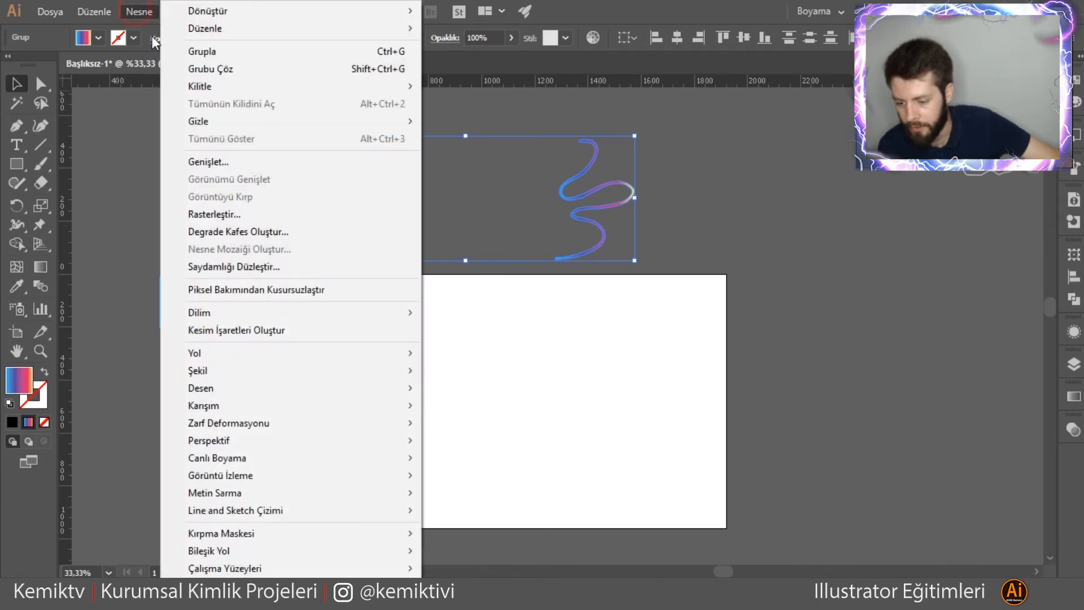
{"action": "mouse_move", "coordinate": [291, 404]}
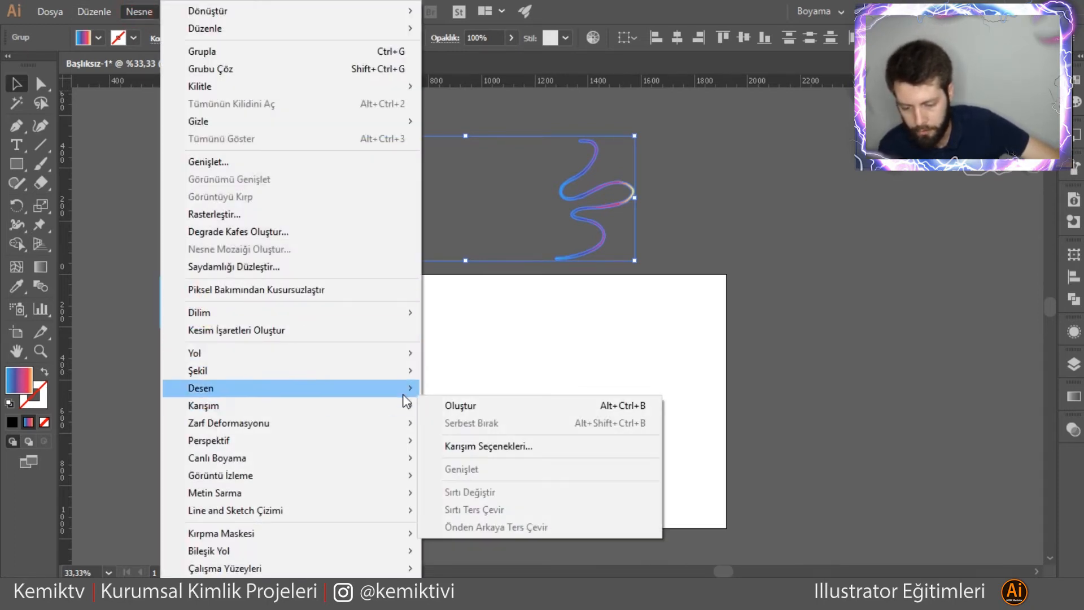
{"action": "left_click", "coordinate": [459, 406]}
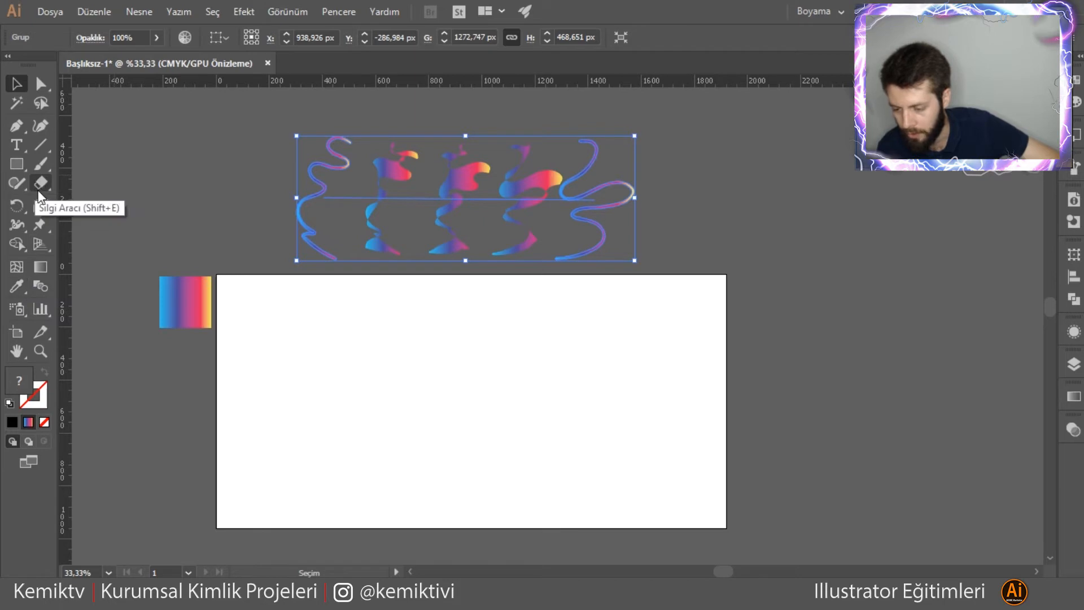
- Open the blend options, enable the preview and set the spacing to Specified Steps (Belirlenen Adımlar), keeping the artwork uncovered
{"action": "left_click", "coordinate": [35, 289]}
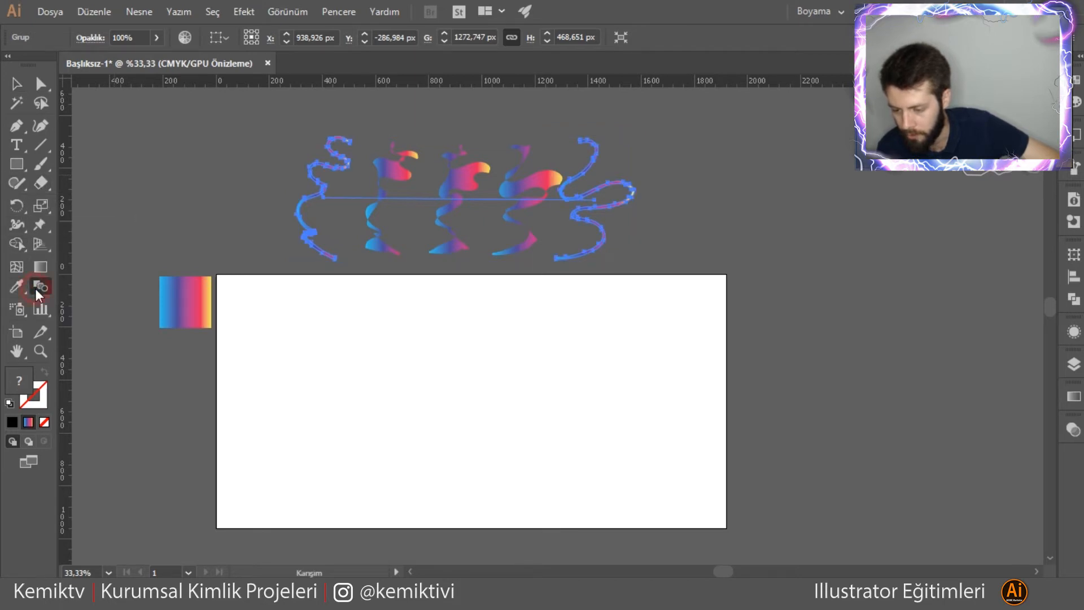
{"action": "double_click", "coordinate": [41, 288]}
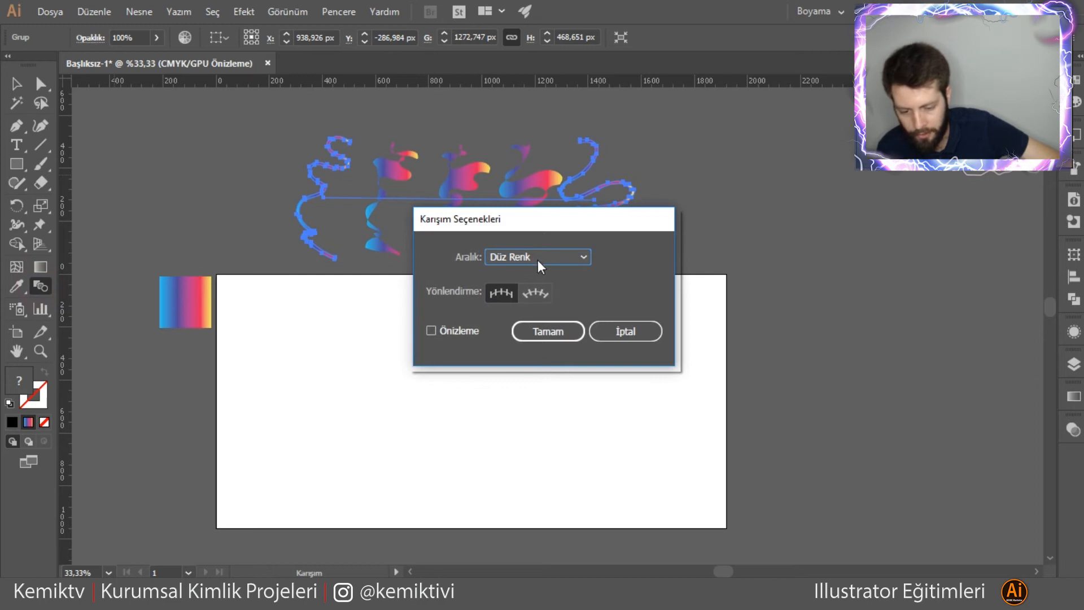
{"action": "left_click", "coordinate": [453, 328]}
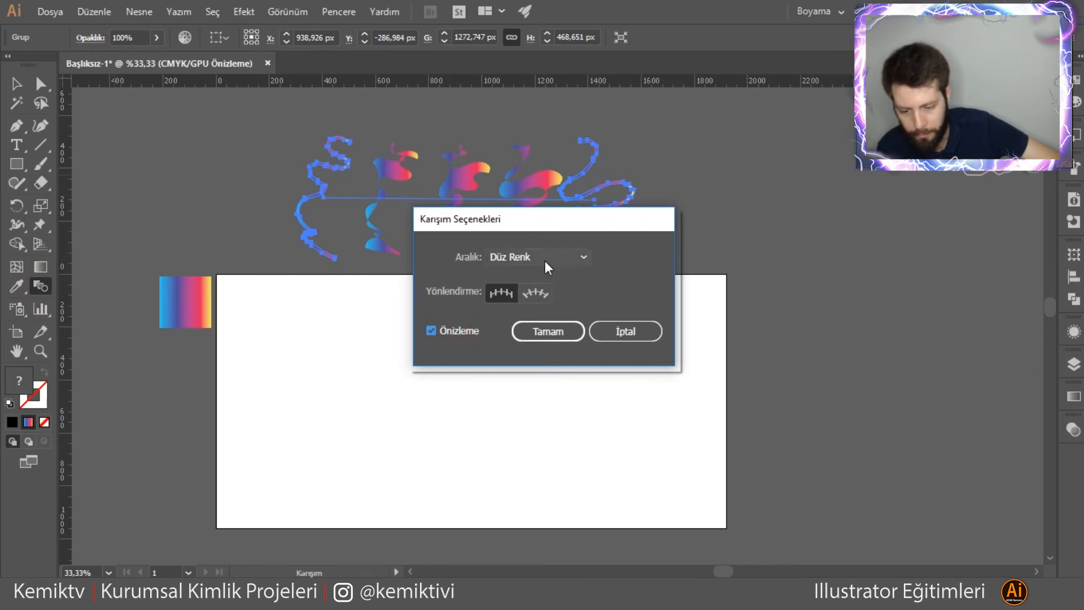
{"action": "left_click", "coordinate": [544, 259]}
{"action": "left_click", "coordinate": [549, 294]}
{"action": "left_click_drag", "start_coordinate": [570, 224], "coordinate": [451, 313]}
- Try the Specified Distance (Belirlenen Uzaklık) spacing for the blend with a value of 4 px
{"action": "left_click", "coordinate": [449, 348]}
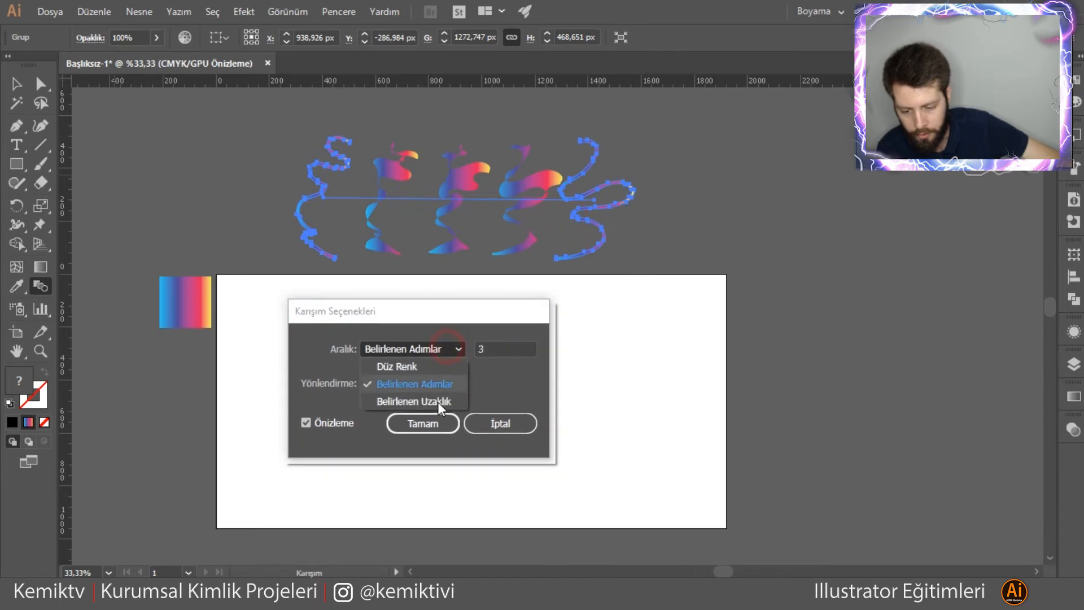
{"action": "left_click", "coordinate": [432, 400]}
{"action": "left_click", "coordinate": [525, 350]}
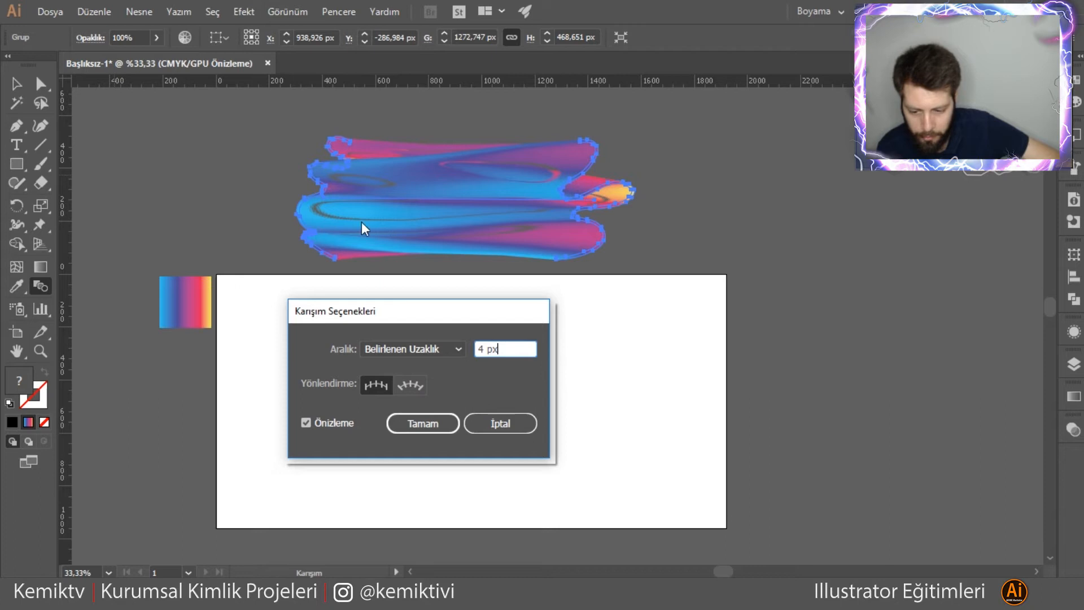
{"action": "left_click_drag", "start_coordinate": [513, 350], "coordinate": [455, 350]}
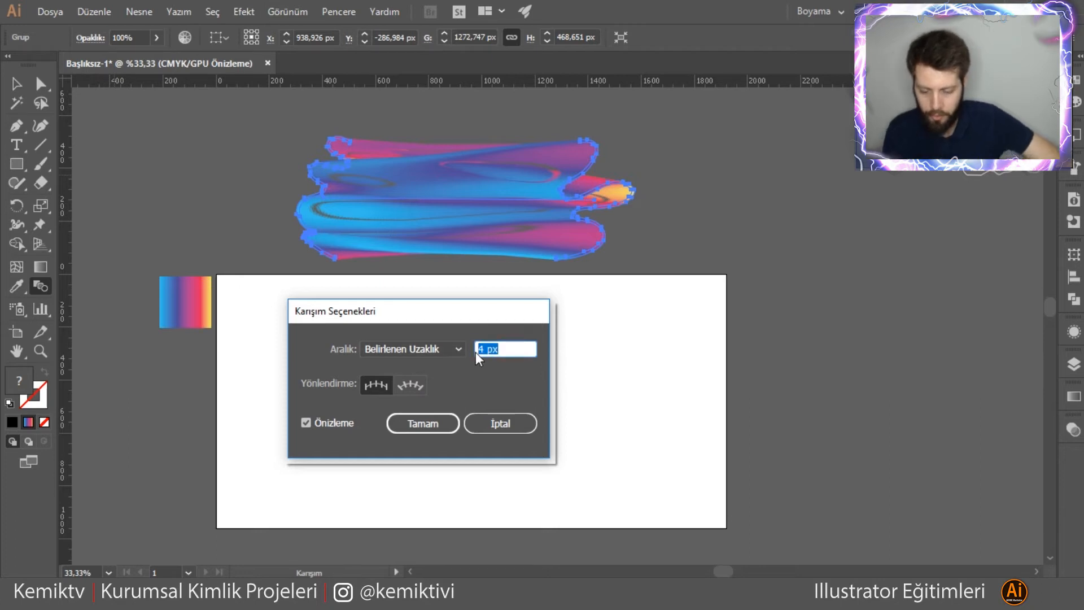
- Return the blend spacing to Specified Steps and try increasing step counts up to 136
{"action": "left_click", "coordinate": [432, 347]}
{"action": "left_click", "coordinate": [427, 383]}
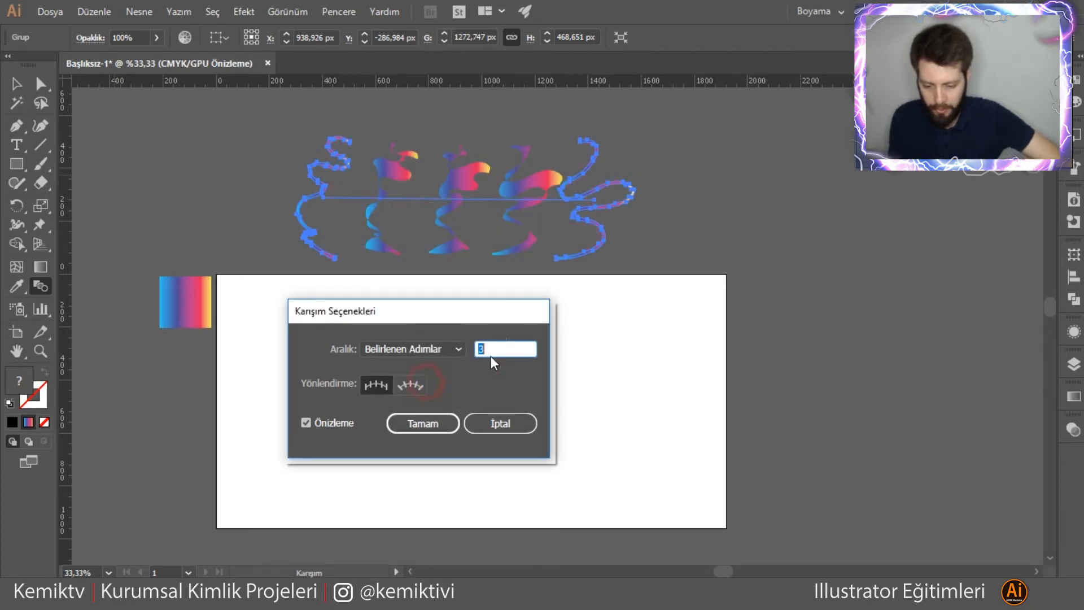
{"action": "type", "text": "43"}
{"action": "key", "text": "Tab"}
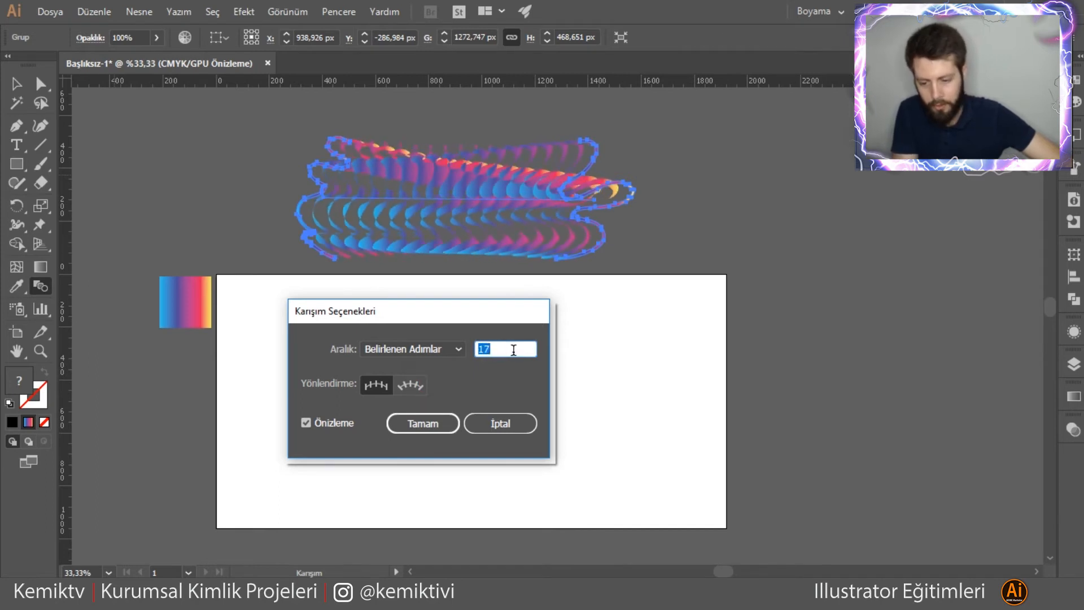
{"action": "type", "text": "78"}
{"action": "key", "text": "Tab"}
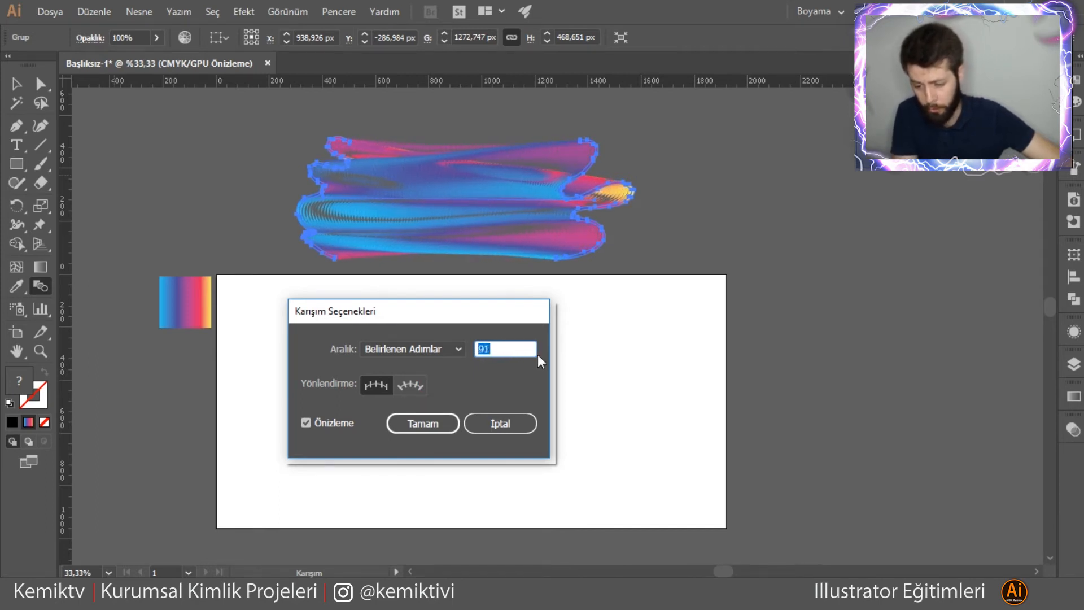
{"action": "type", "text": "103"}
{"action": "key", "text": "Tab"}
{"action": "type", "text": "110"}
{"action": "key", "text": "Tab"}
{"action": "key", "text": "Up"}
{"action": "key", "text": "Up"}
{"action": "key", "text": "Up"}
{"action": "key", "text": "Up"}
{"action": "key", "text": "Up"}
{"action": "key", "text": "Up"}
{"action": "key", "text": "Up"}
{"action": "key", "text": "Up"}
{"action": "key", "text": "Up"}
{"action": "key", "text": "Up"}
{"action": "key", "text": "Up"}
{"action": "key", "text": "Up"}
{"action": "key", "text": "Up"}
{"action": "key", "text": "Up"}
{"action": "key", "text": "Up"}
{"action": "key", "text": "Up"}
{"action": "key", "text": "Up"}
{"action": "key", "text": "Up"}
{"action": "key", "text": "Up"}
{"action": "key", "text": "Up"}
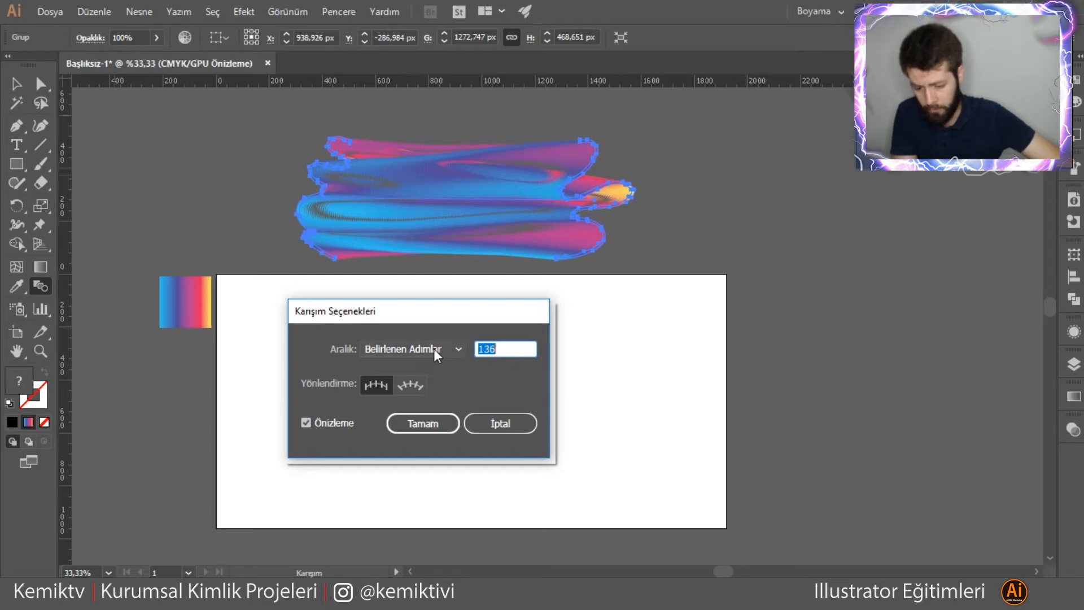
- Try the Smooth Color (Düz Renk) spacing for the blend
{"action": "left_click", "coordinate": [434, 348]}
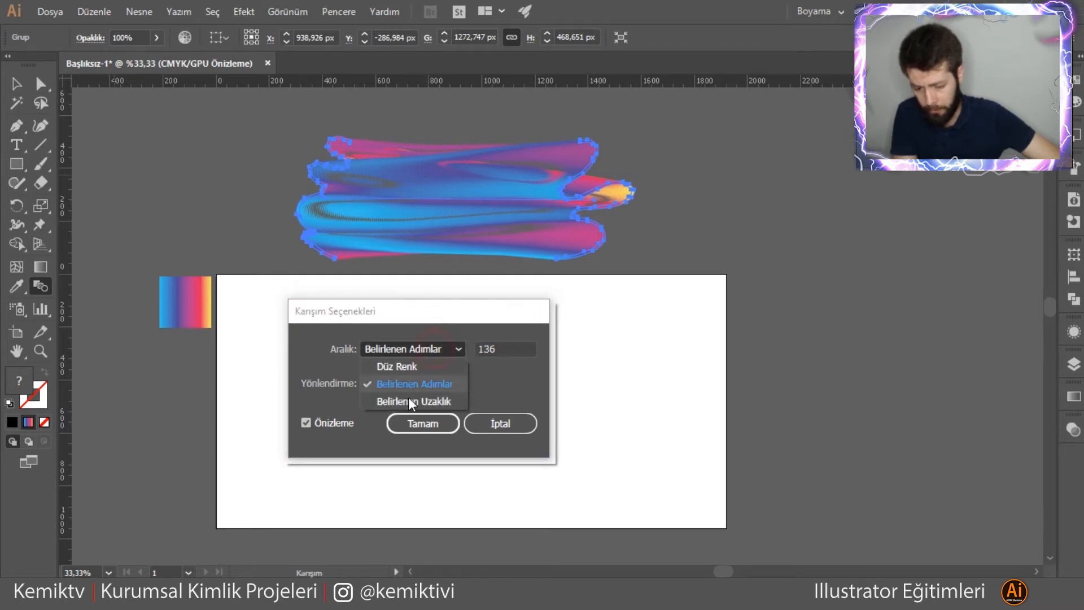
{"action": "left_click", "coordinate": [515, 345]}
{"action": "key", "text": "Up"}
- Set the blend spacing to Specified Steps with 300 steps
{"action": "left_click", "coordinate": [442, 353]}
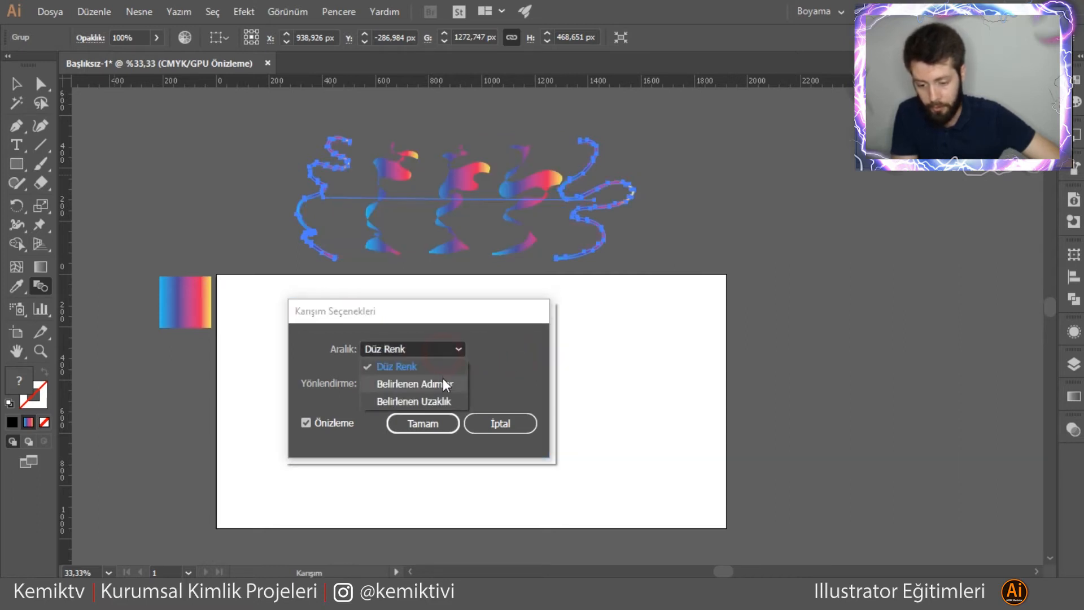
{"action": "left_click", "coordinate": [442, 378]}
{"action": "left_click", "coordinate": [508, 350]}
{"action": "key", "text": "Up"}
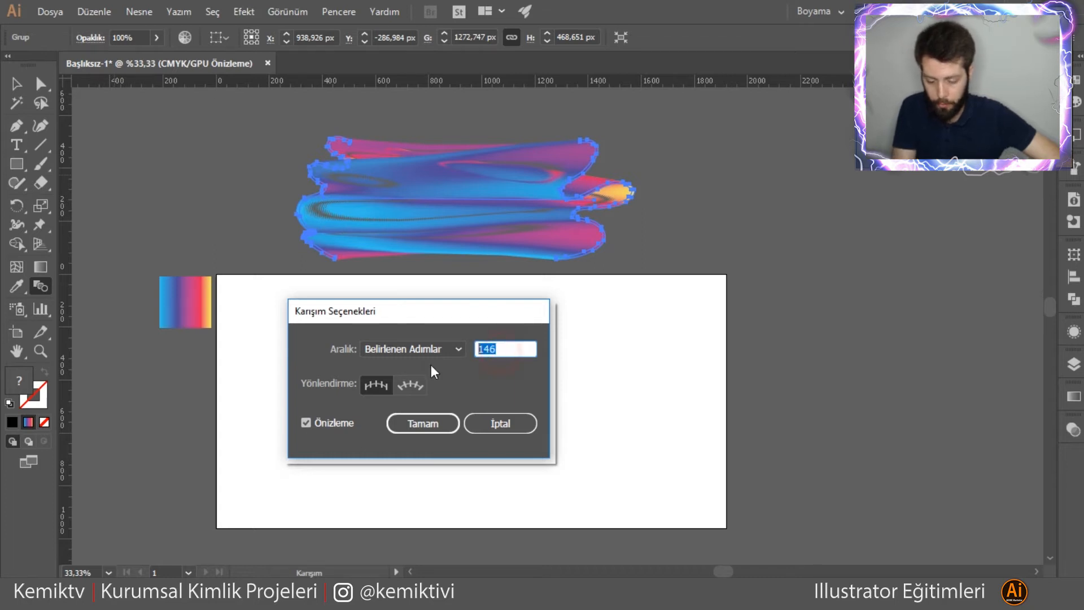
{"action": "type", "text": "300"}
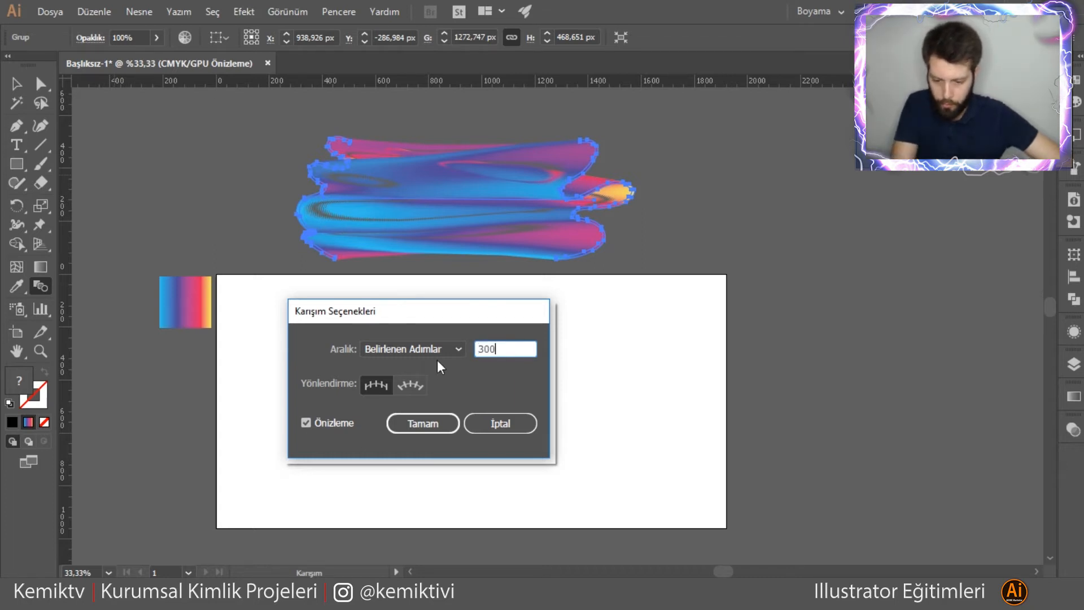
- Compare the blend's orientation options, choose alignment to the path and apply the blend options
{"action": "left_click", "coordinate": [413, 385]}
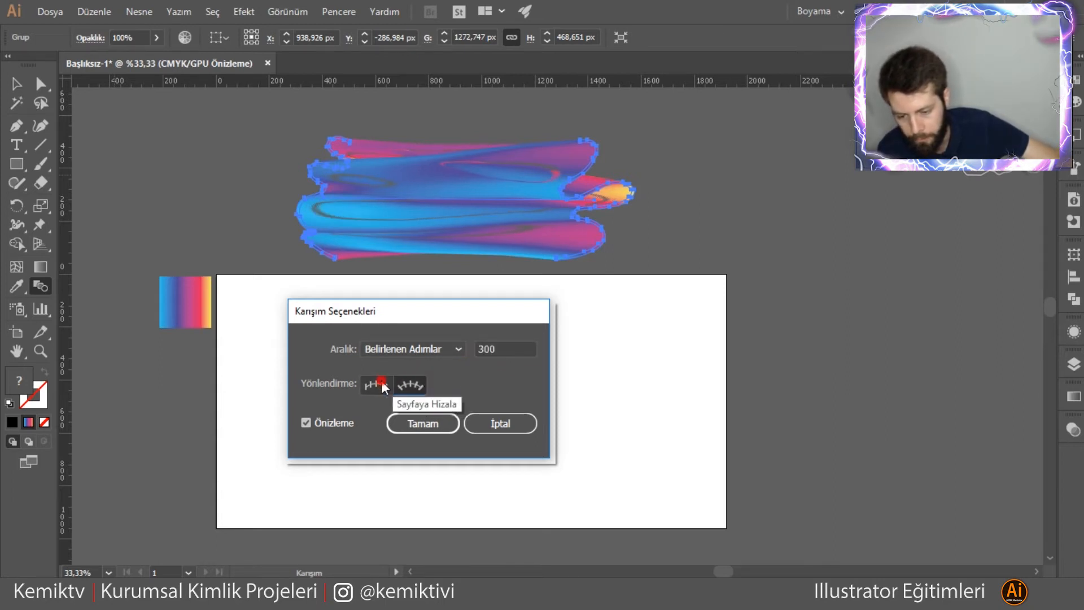
{"action": "left_click", "coordinate": [419, 391]}
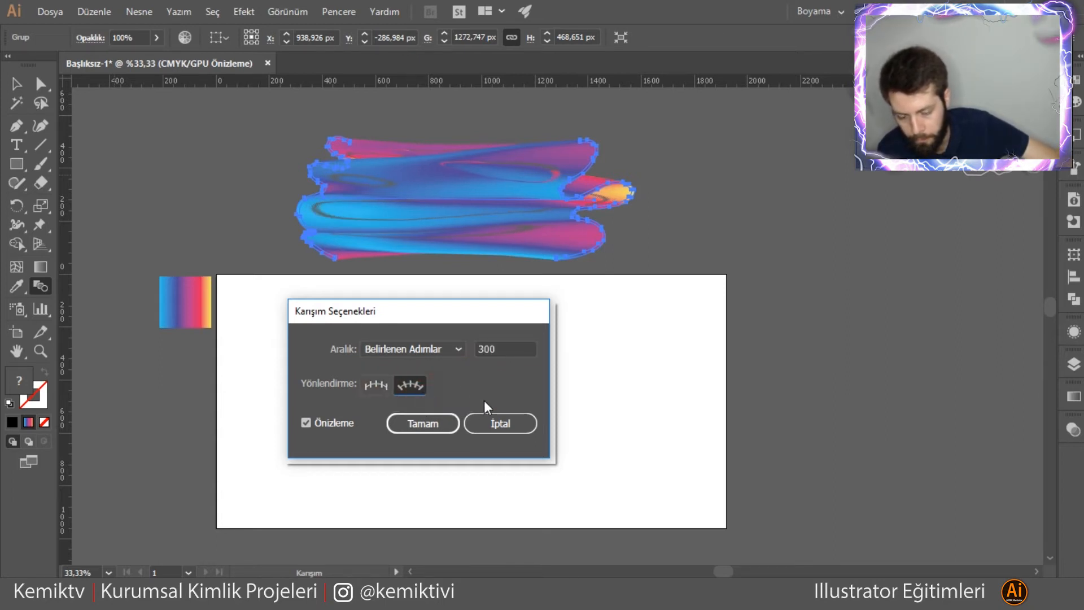
{"action": "left_click", "coordinate": [423, 427]}
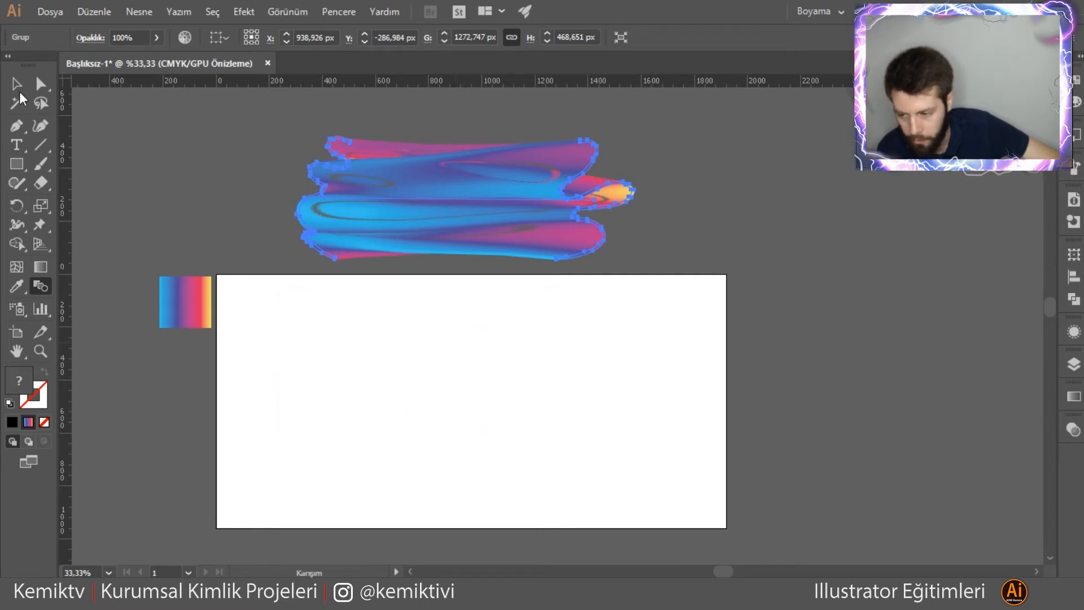
- Move the blended shape up and to the left above the artboard, and deselect it
{"action": "left_click", "coordinate": [16, 84]}
{"action": "left_click", "coordinate": [190, 172]}
{"action": "left_click_drag", "start_coordinate": [434, 257], "coordinate": [409, 204]}
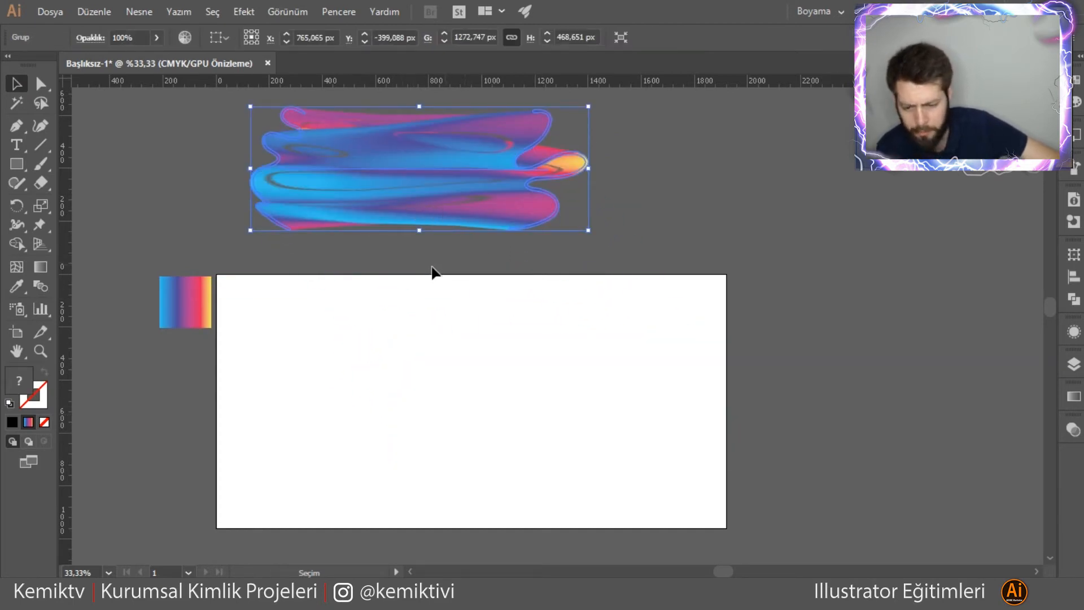
{"action": "left_click", "coordinate": [408, 325]}
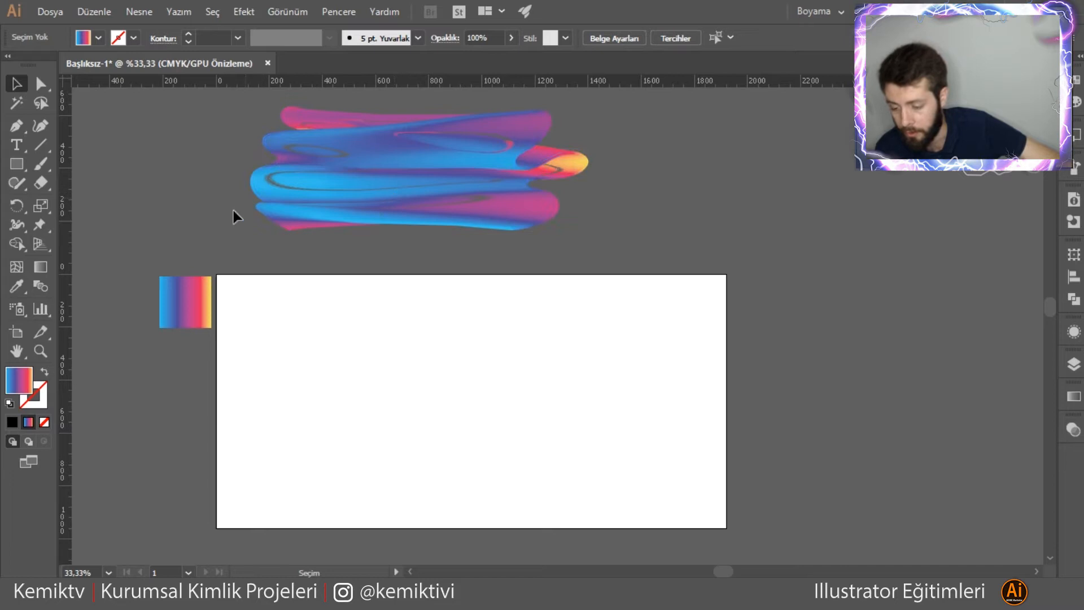
- Try drawing a curved path with the Pen tool from below the artboard's lower-left corner, and undo it
{"action": "left_click", "coordinate": [14, 126]}
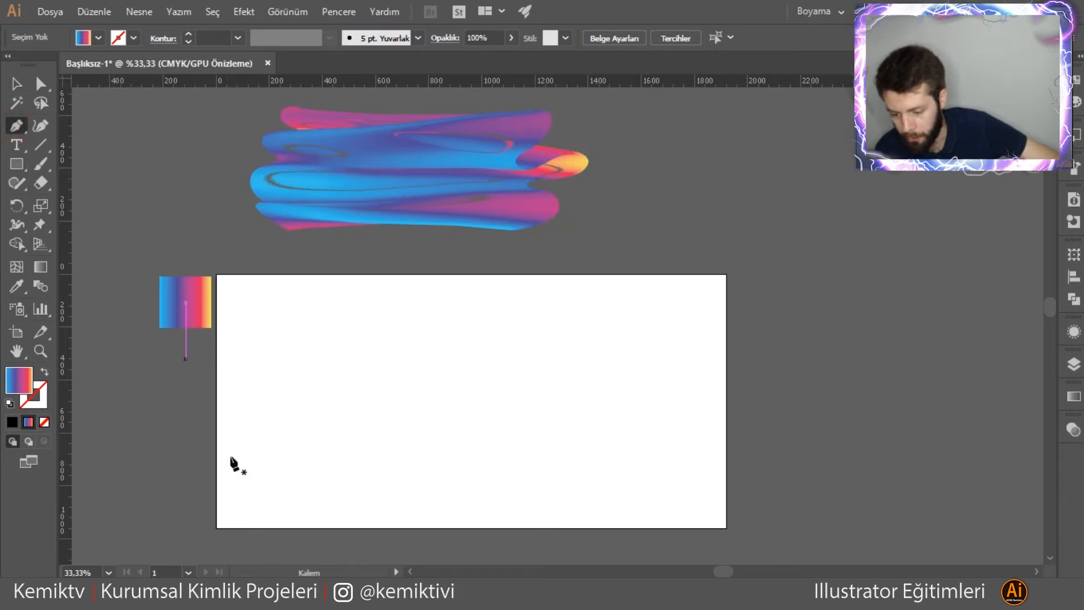
{"action": "left_click", "coordinate": [206, 554]}
{"action": "left_click_drag", "start_coordinate": [397, 391], "coordinate": [432, 401]}
{"action": "key", "text": "ctrl"}
{"action": "key", "text": "ctrl+z"}
{"action": "key", "text": "ctrl+z"}
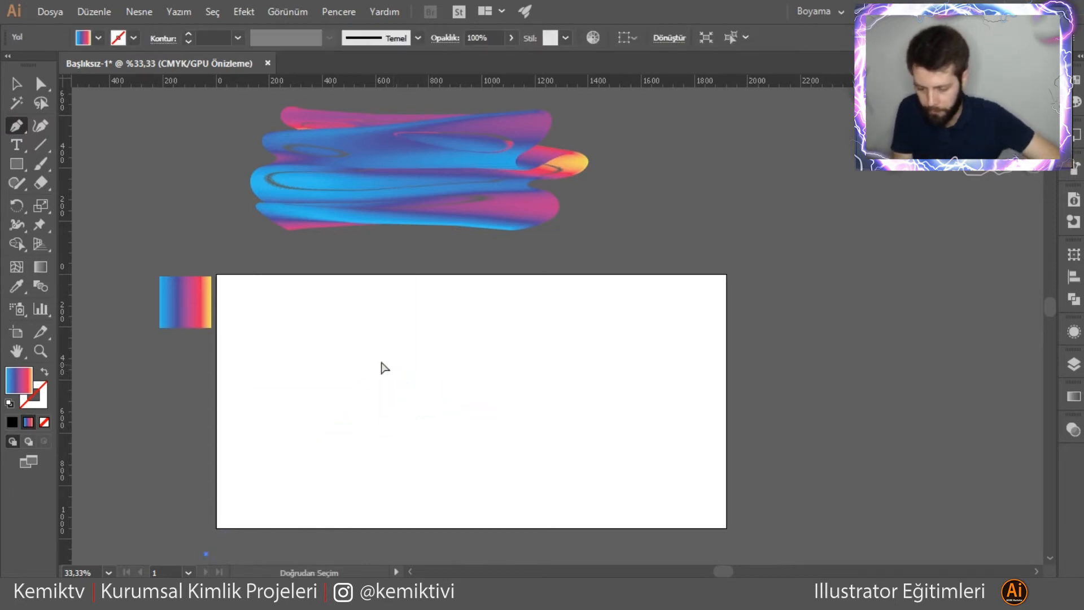
- Draw an open looping path with the Curvature tool from below the artboard's lower-left corner to its upper-right area, using six points
{"action": "left_click", "coordinate": [43, 125]}
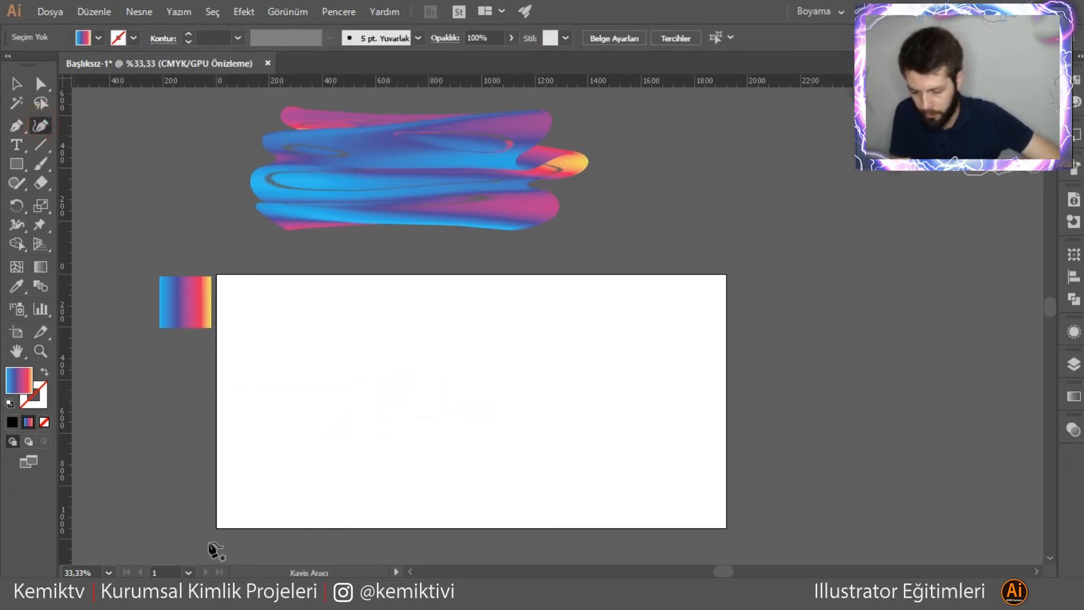
{"action": "left_click", "coordinate": [208, 544]}
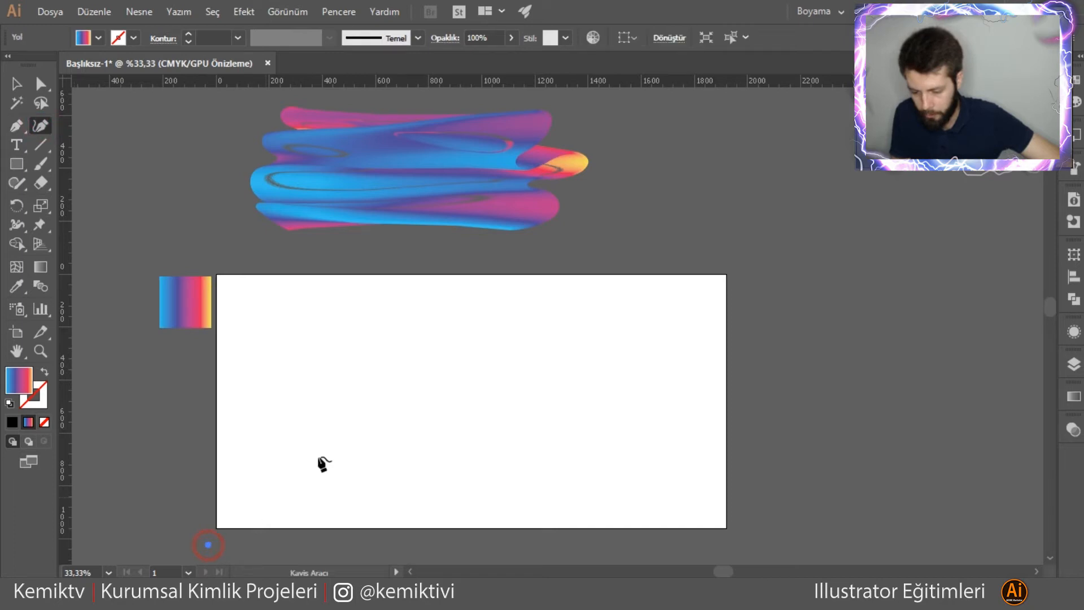
{"action": "left_click", "coordinate": [393, 390]}
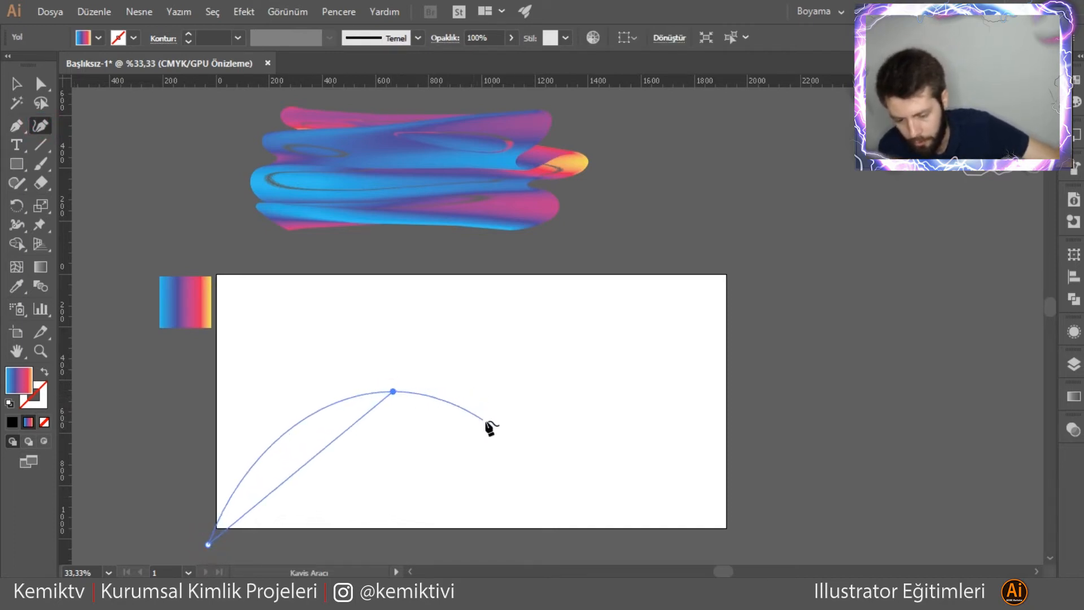
{"action": "left_click", "coordinate": [559, 455]}
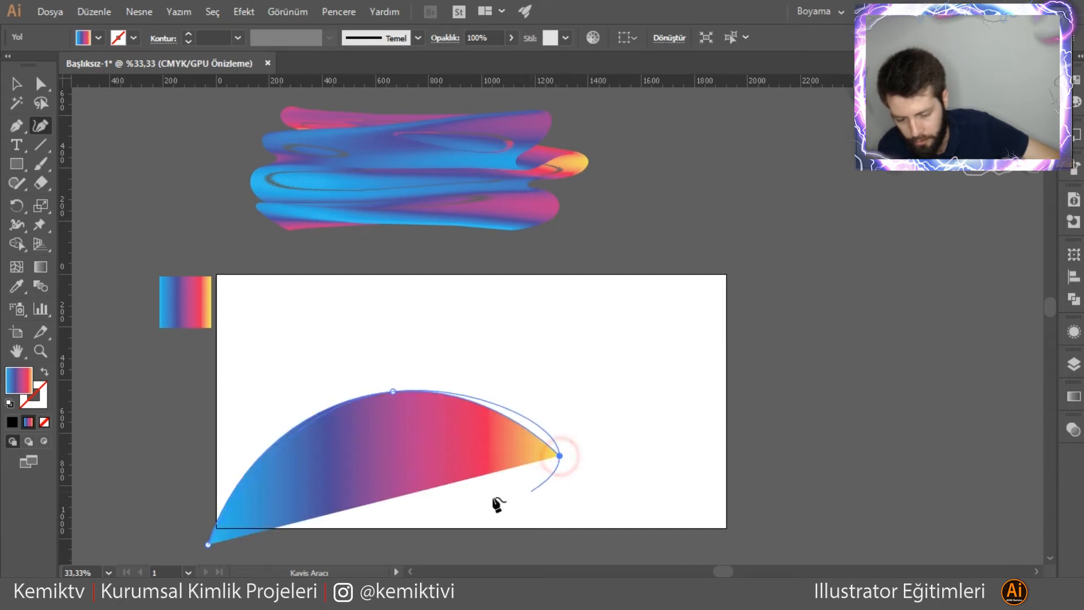
{"action": "left_click", "coordinate": [500, 502]}
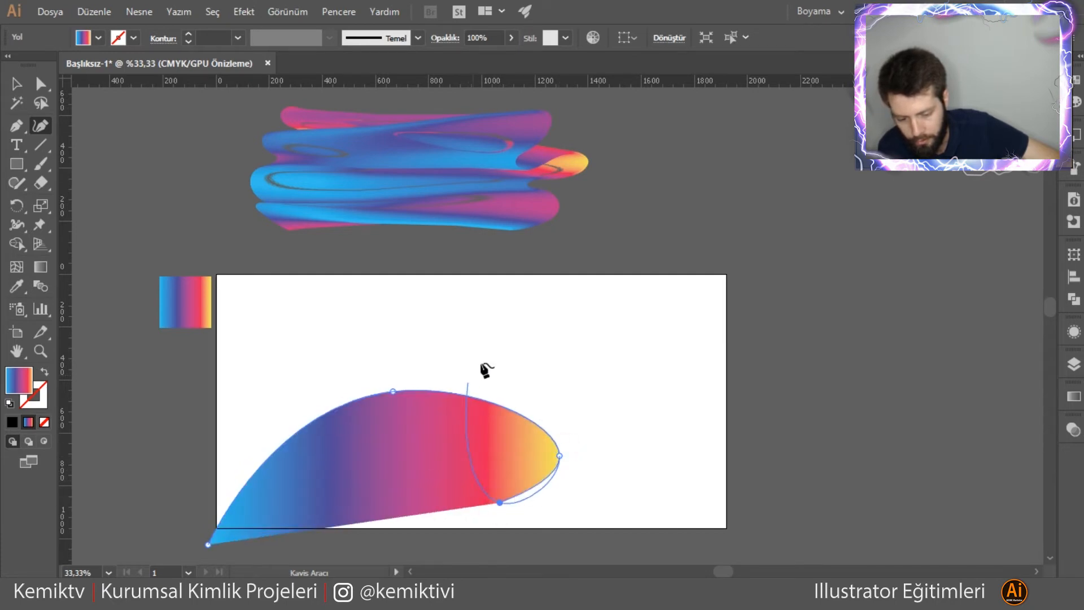
{"action": "left_click", "coordinate": [544, 364]}
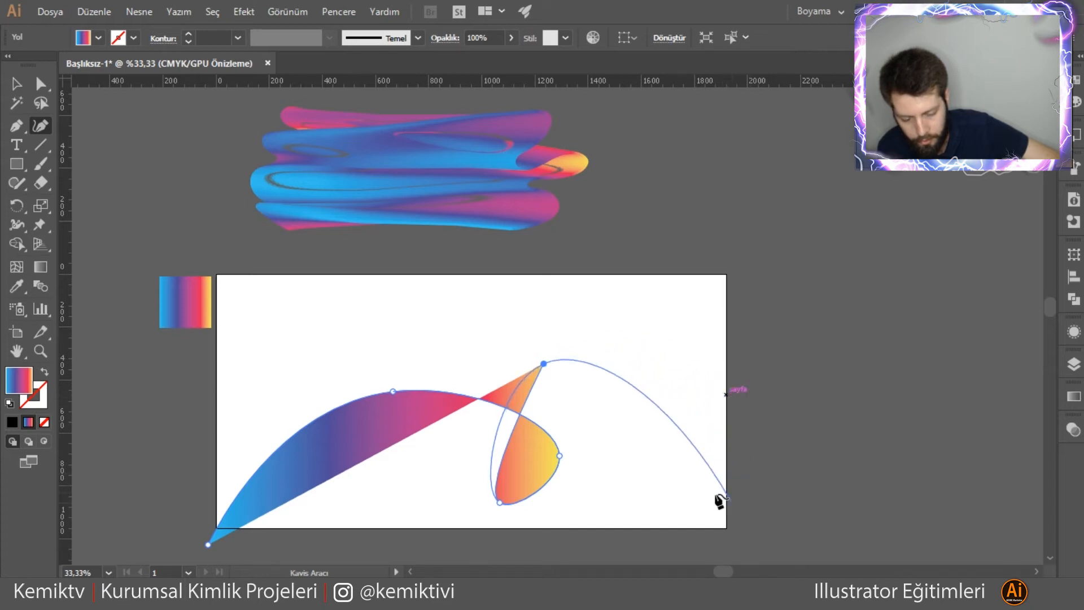
{"action": "left_click", "coordinate": [665, 343]}
{"action": "key", "text": "Escape"}
- Remove the gradient fill from the looping path
{"action": "left_click", "coordinate": [41, 83]}
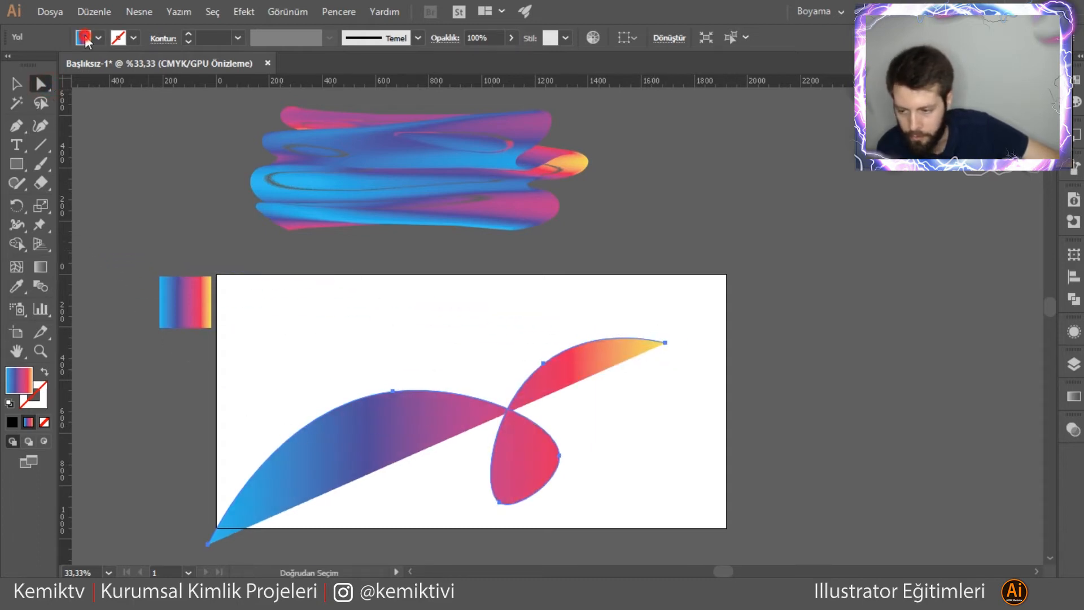
{"action": "left_click", "coordinate": [85, 38]}
{"action": "left_click", "coordinate": [11, 63]}
- Give the looping path a pink stroke with a weight of 7 pt and deselect it
{"action": "left_click", "coordinate": [130, 36]}
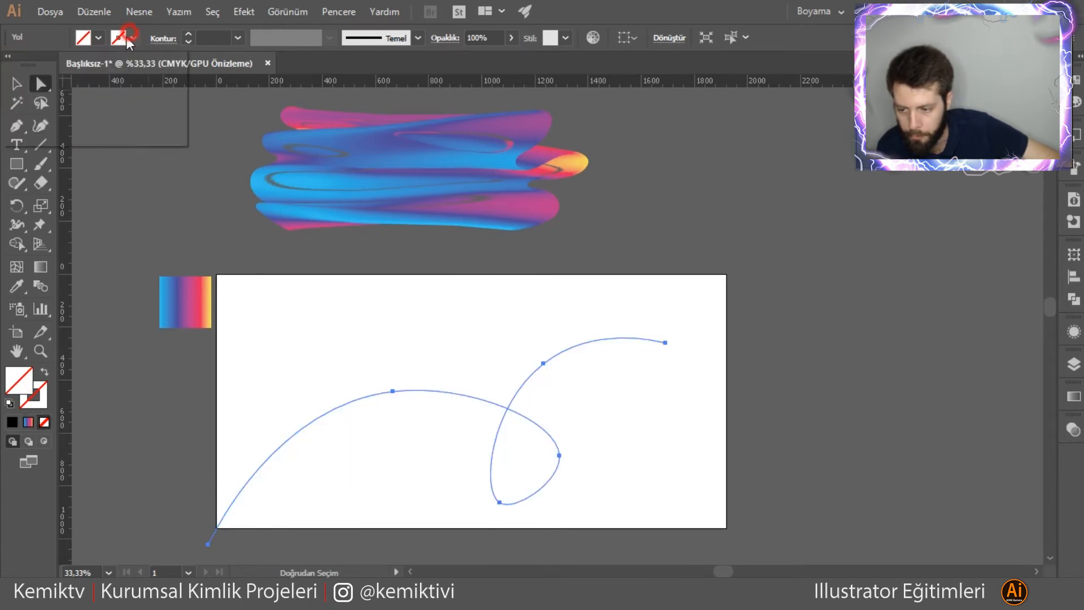
{"action": "left_click", "coordinate": [109, 70]}
{"action": "left_click", "coordinate": [361, 305]}
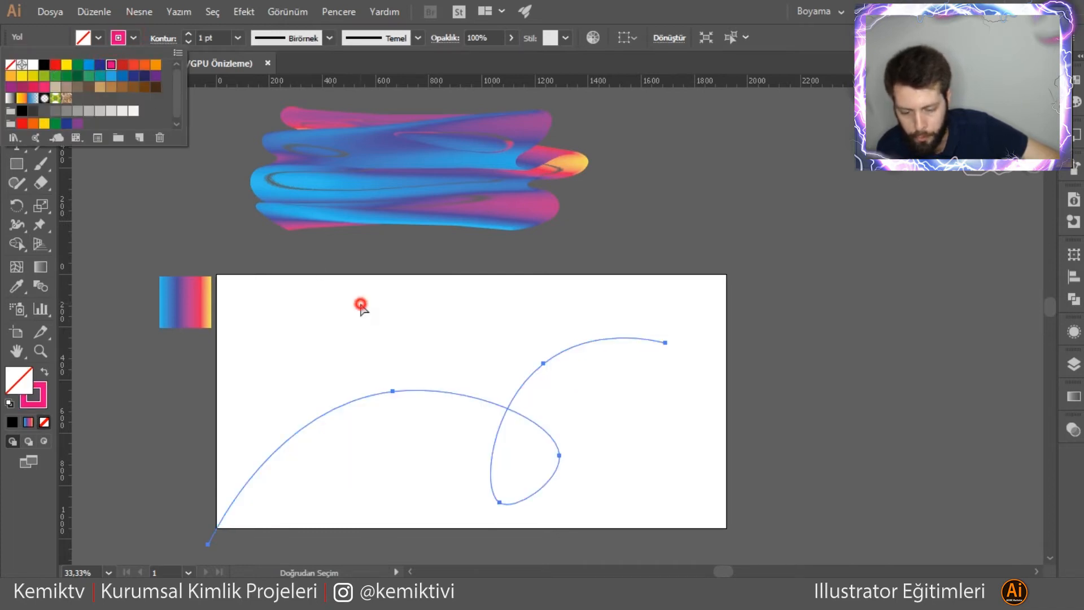
{"action": "left_click", "coordinate": [469, 369]}
{"action": "left_click_drag", "start_coordinate": [400, 357], "coordinate": [509, 436]}
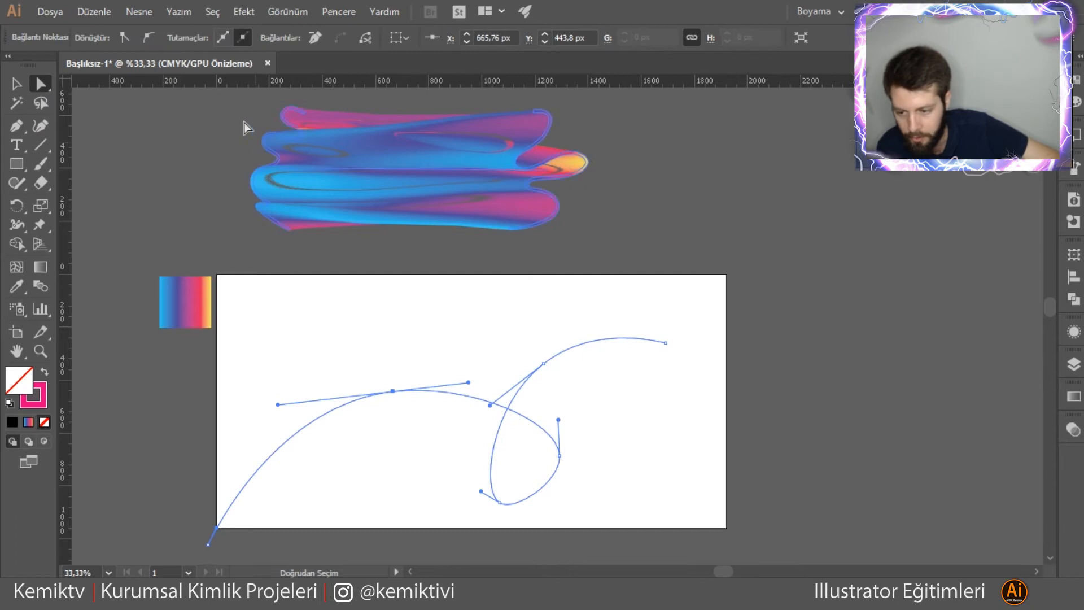
{"action": "left_click", "coordinate": [16, 85]}
{"action": "left_click", "coordinate": [363, 324]}
{"action": "left_click", "coordinate": [411, 390]}
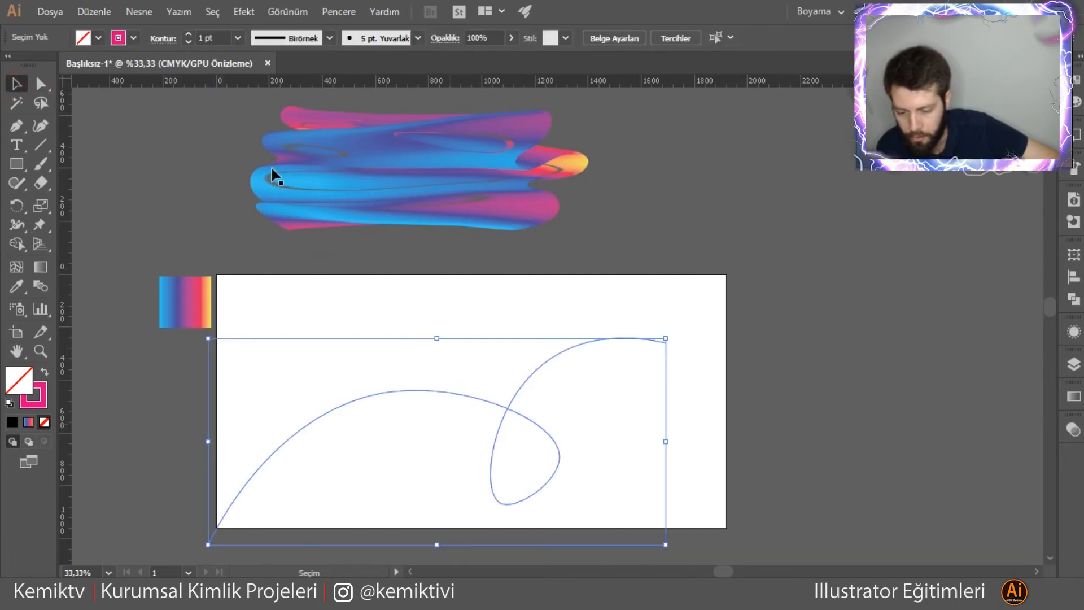
{"action": "left_click", "coordinate": [188, 35]}
{"action": "left_click", "coordinate": [188, 35]}
{"action": "left_click", "coordinate": [188, 34]}
{"action": "left_click", "coordinate": [188, 34]}
{"action": "left_click", "coordinate": [374, 292]}
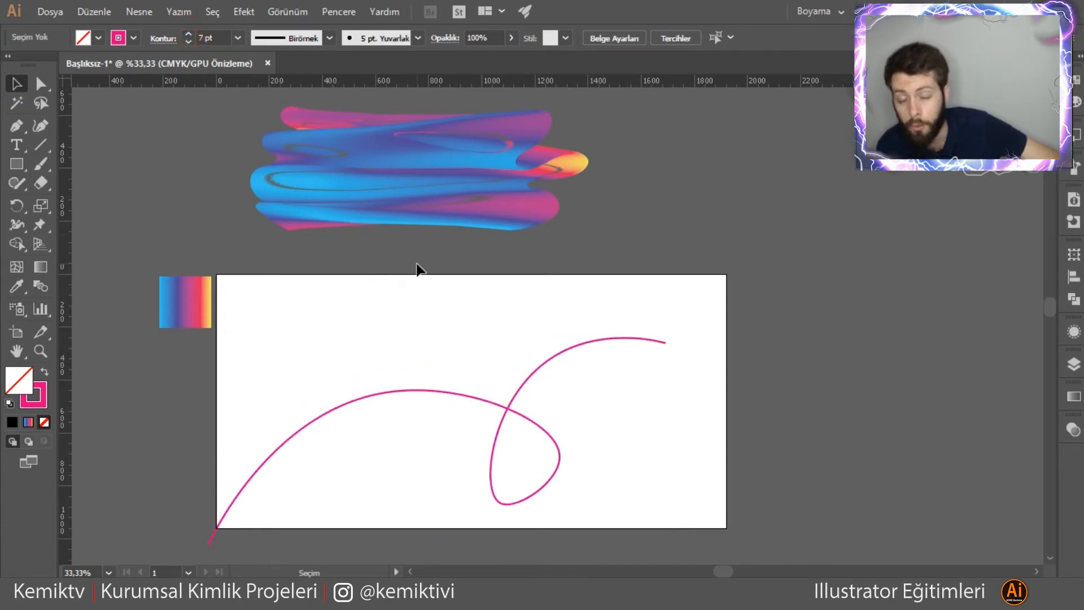
- Select the blended shape together with the looping path, replace the blend's spine with that path, and deselect
{"action": "left_click", "coordinate": [406, 170]}
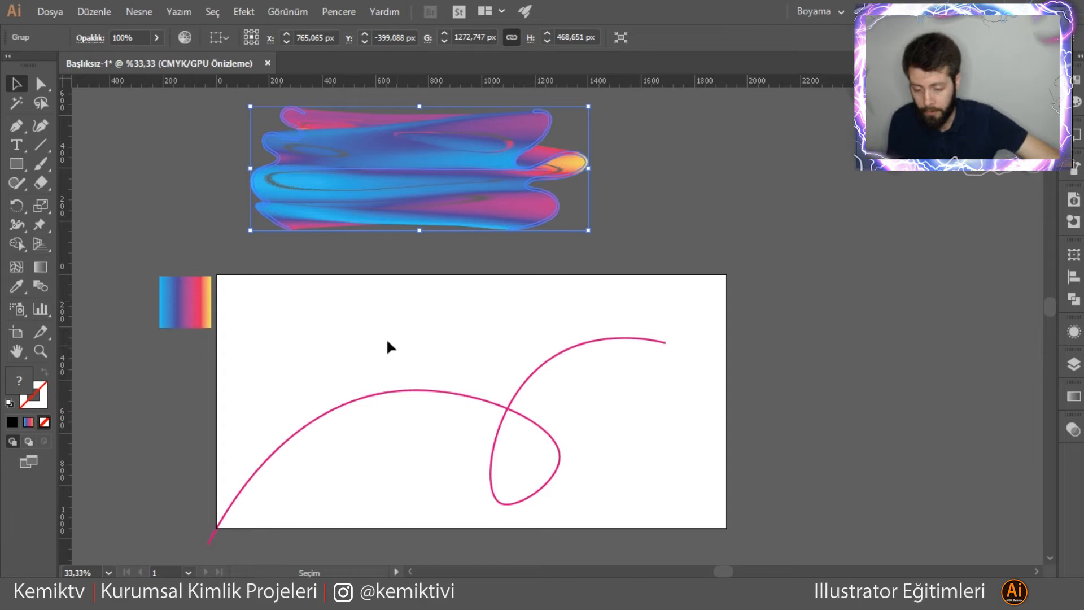
{"action": "left_click", "coordinate": [406, 392], "text": "shift"}
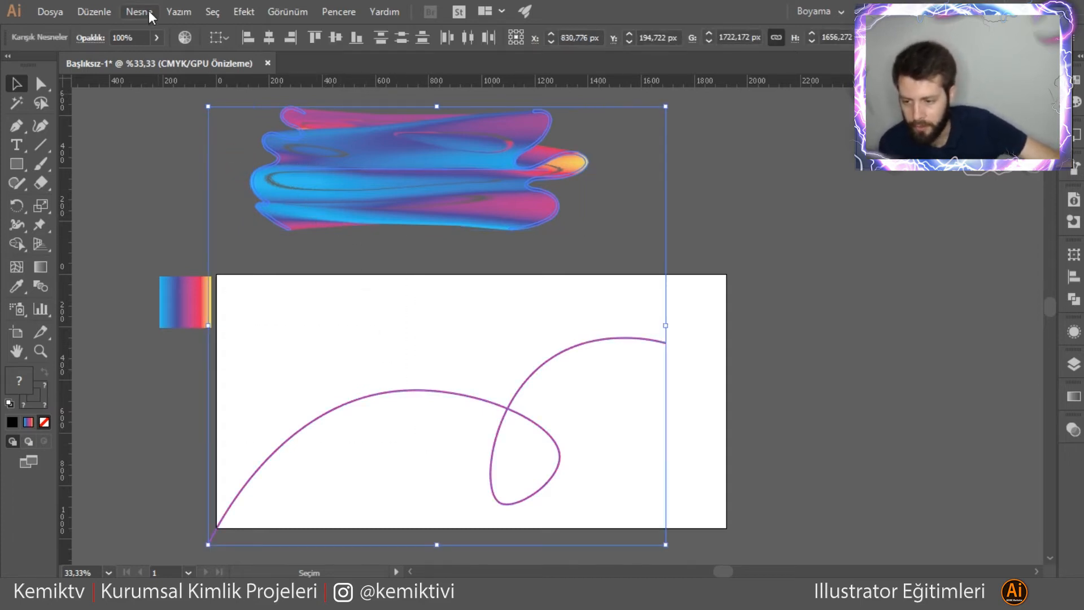
{"action": "left_click", "coordinate": [148, 10]}
{"action": "mouse_move", "coordinate": [283, 409]}
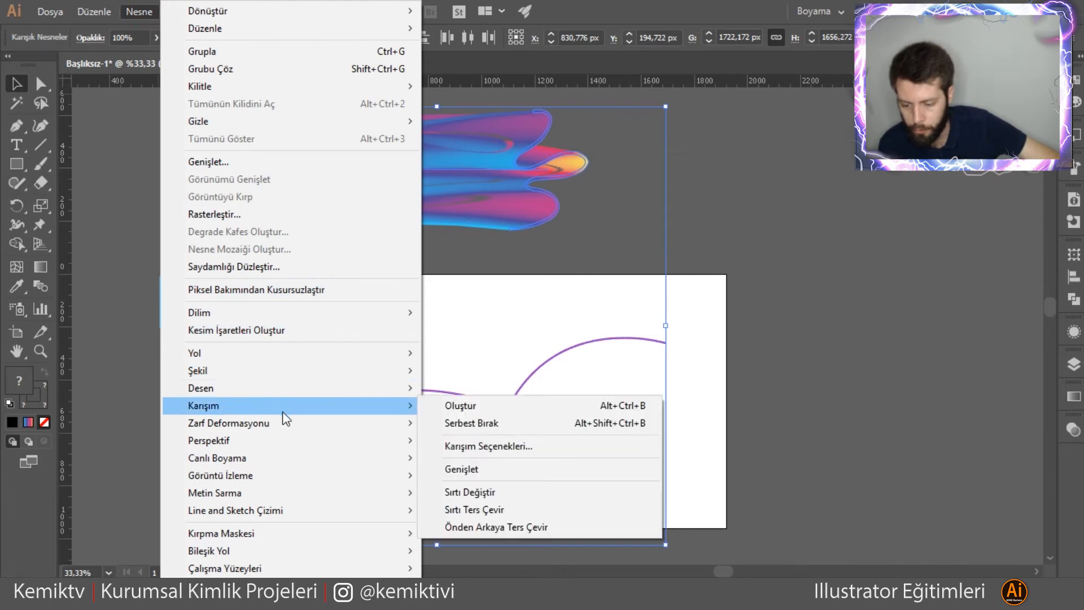
{"action": "left_click", "coordinate": [500, 492]}
{"action": "left_click", "coordinate": [394, 303]}
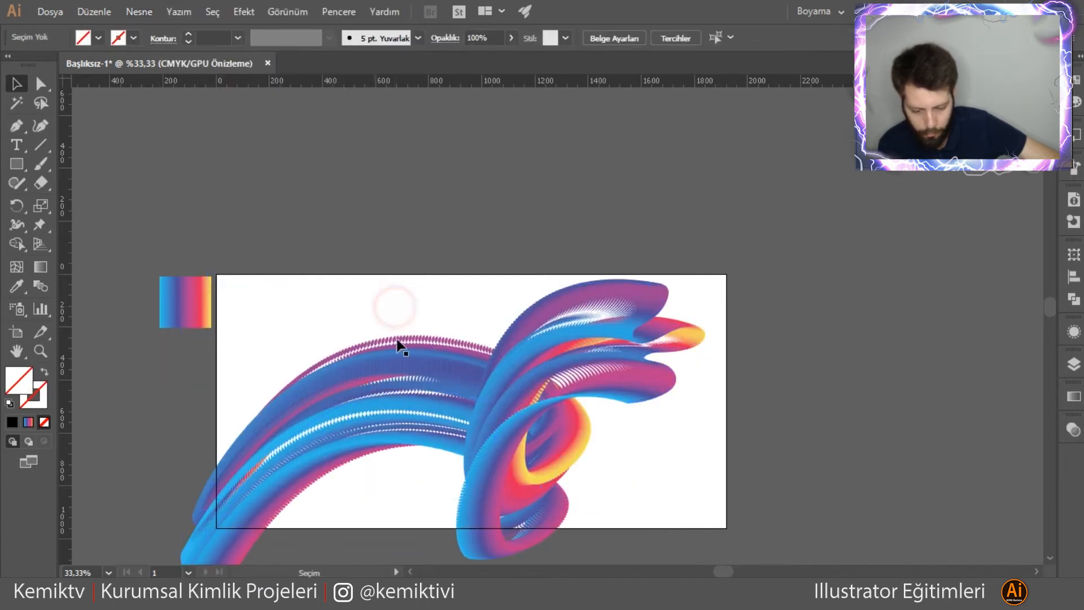
- Increase the number of specified steps of the blend along the path, apply the blend options and deselect it
{"action": "left_click", "coordinate": [400, 437]}
{"action": "double_click", "coordinate": [39, 286]}
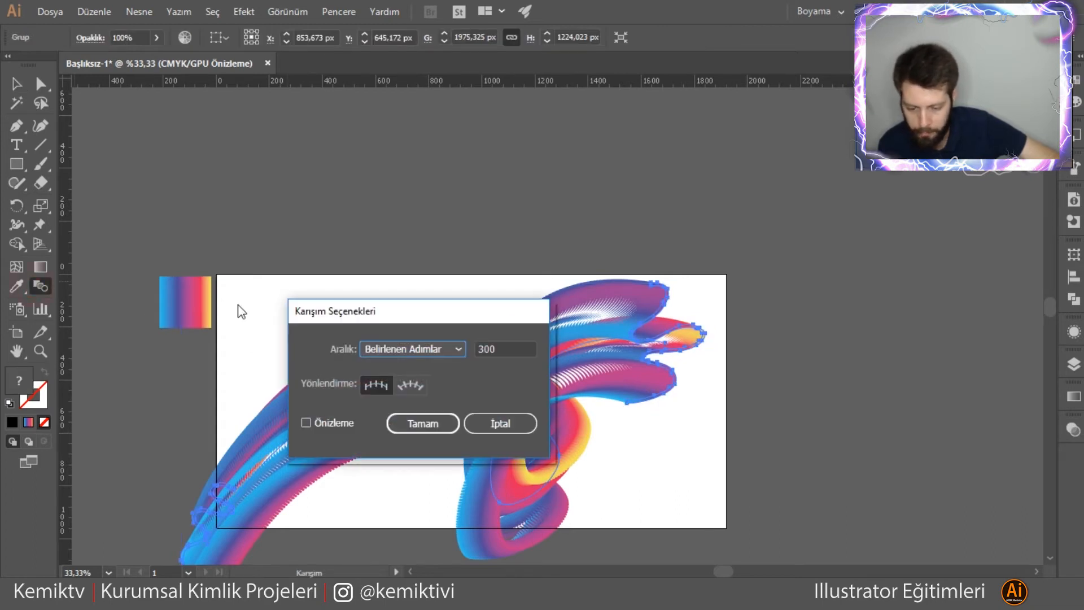
{"action": "left_click", "coordinate": [497, 349]}
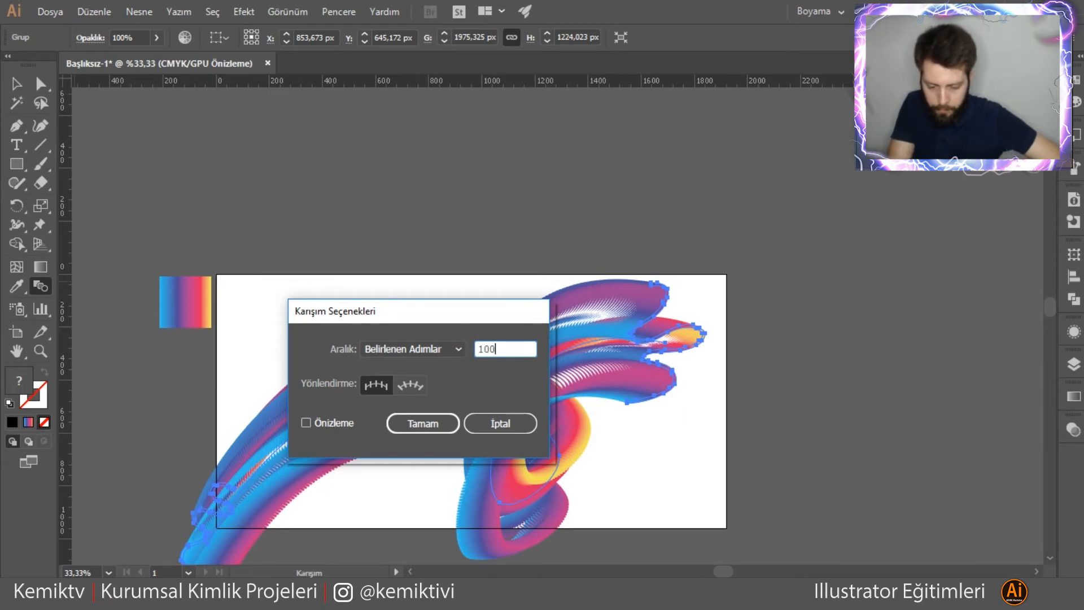
{"action": "left_click", "coordinate": [406, 422]}
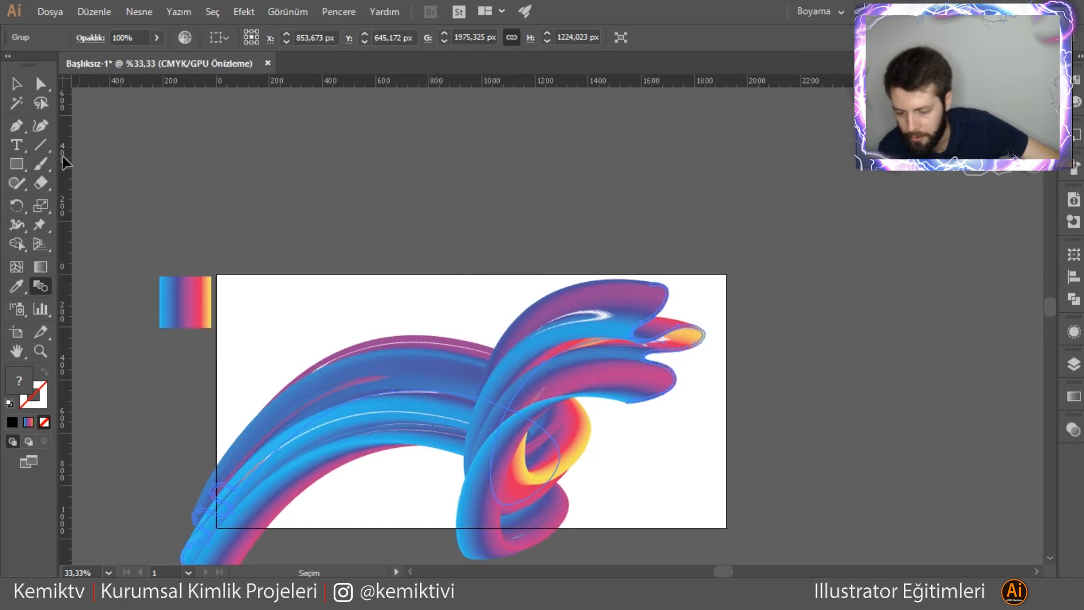
{"action": "left_click", "coordinate": [6, 84]}
{"action": "left_click", "coordinate": [251, 215]}
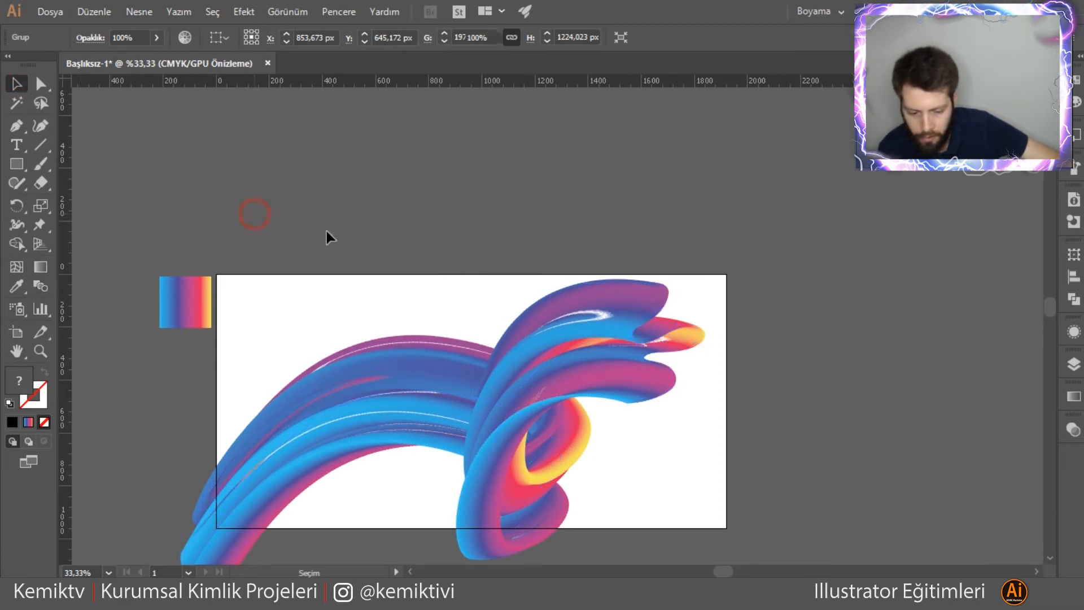
- Examine the white streaks and overall smoothness of the blended shape, both in close-up and across the whole artboard
{"action": "scroll", "coordinate": [579, 338], "scroll_direction": "up", "scroll_amount": 5}
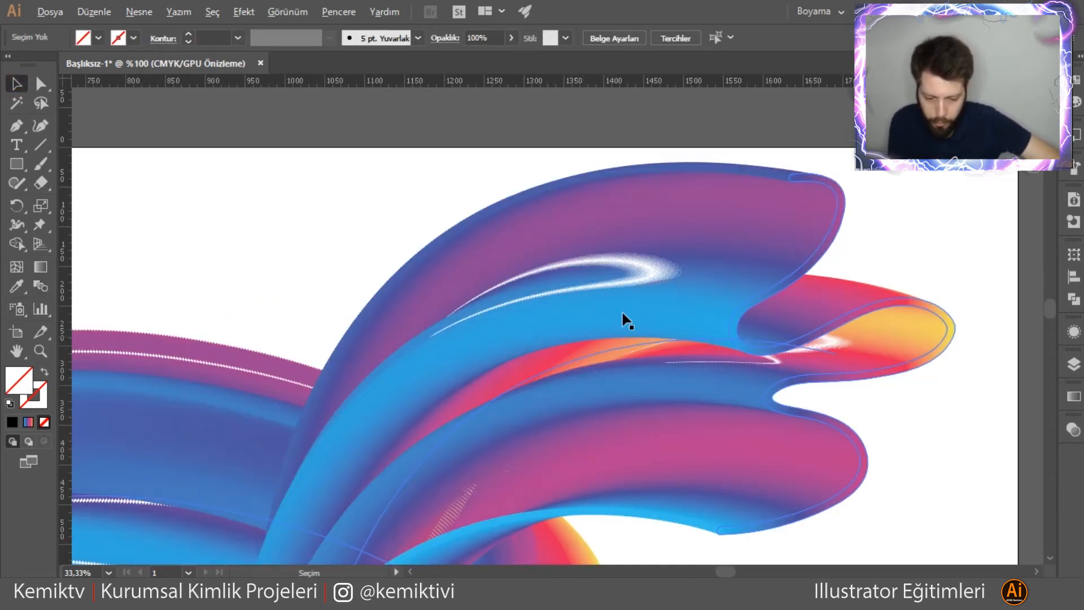
{"action": "scroll", "coordinate": [637, 247], "scroll_direction": "up", "scroll_amount": 2}
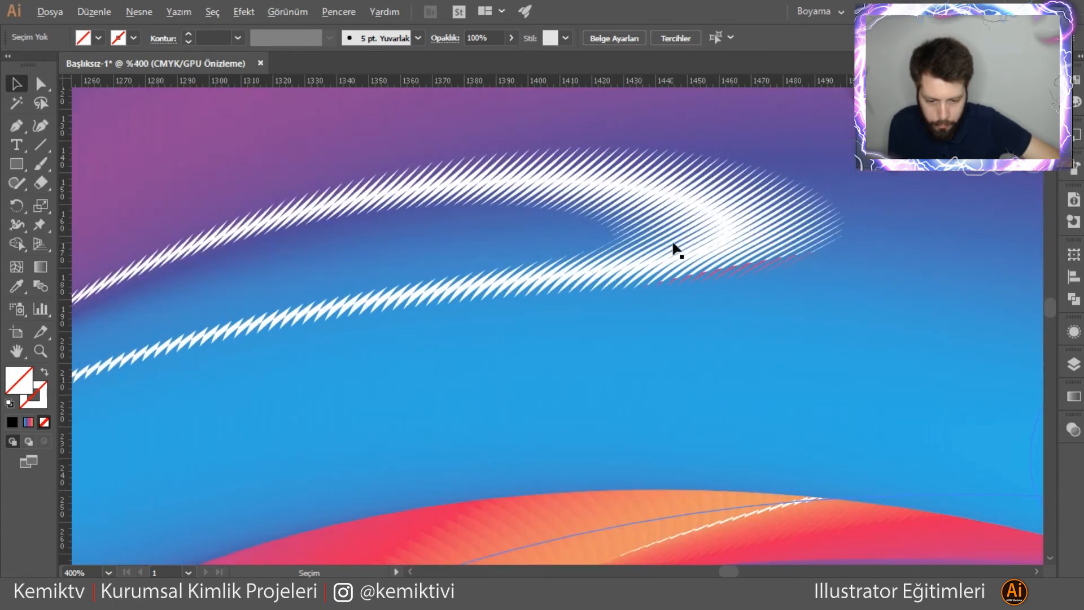
{"action": "scroll", "coordinate": [676, 249], "scroll_direction": "up", "scroll_amount": 2}
{"action": "scroll", "coordinate": [627, 265], "scroll_direction": "down", "scroll_amount": 3}
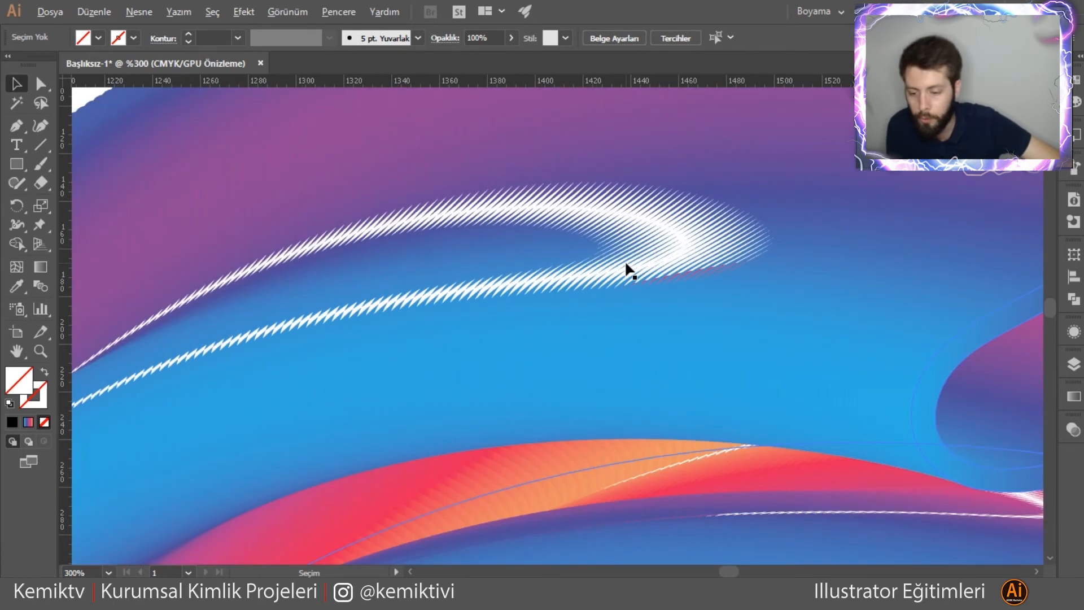
{"action": "scroll", "coordinate": [626, 270], "scroll_direction": "down", "scroll_amount": 2}
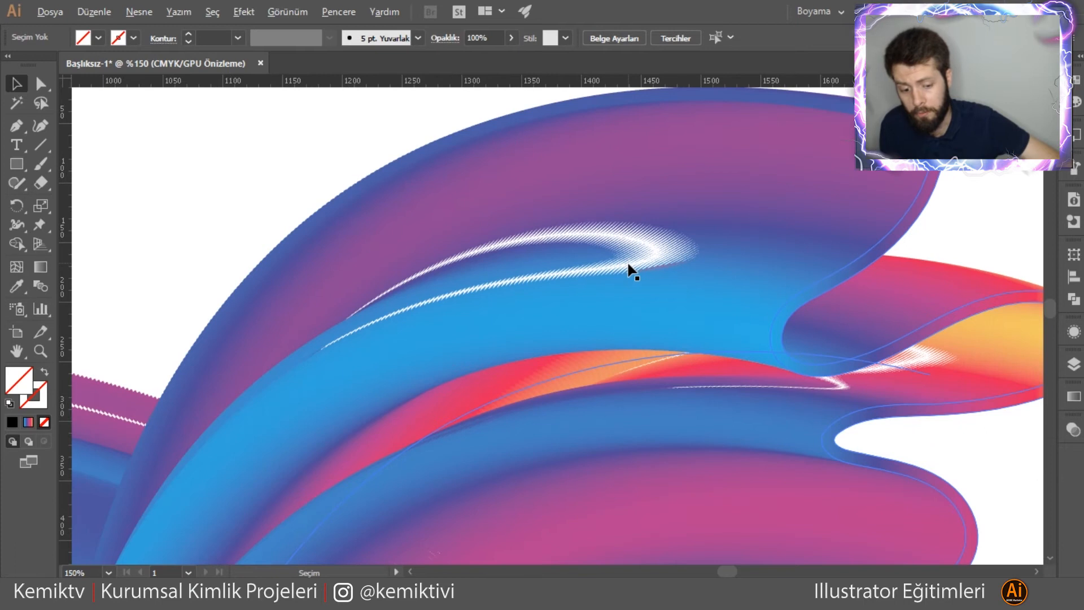
{"action": "scroll", "coordinate": [632, 271], "scroll_direction": "down", "scroll_amount": 3}
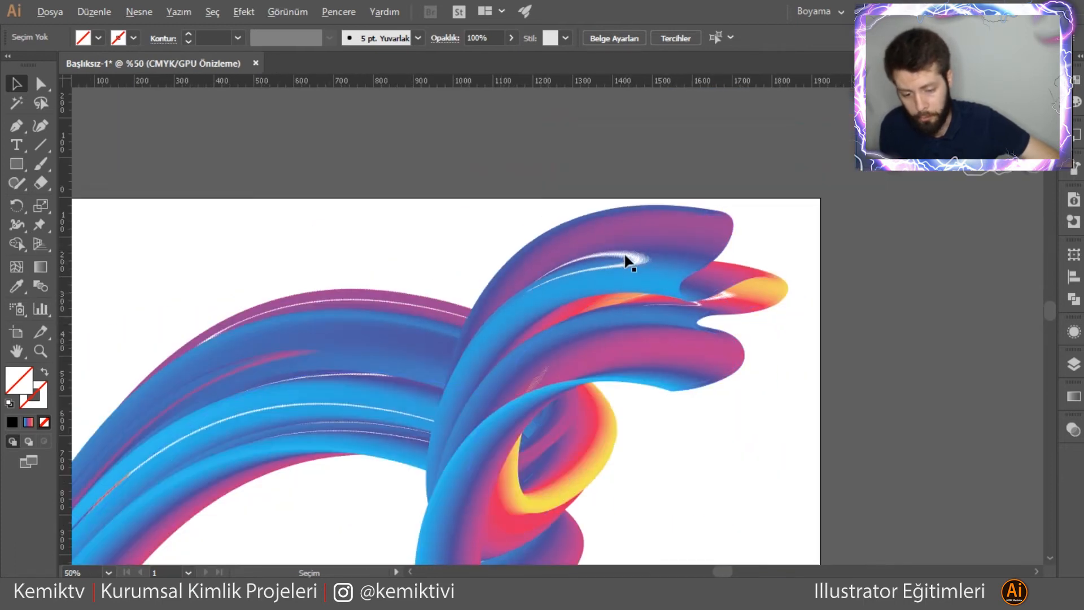
{"action": "scroll", "coordinate": [627, 261], "scroll_direction": "up", "scroll_amount": 5}
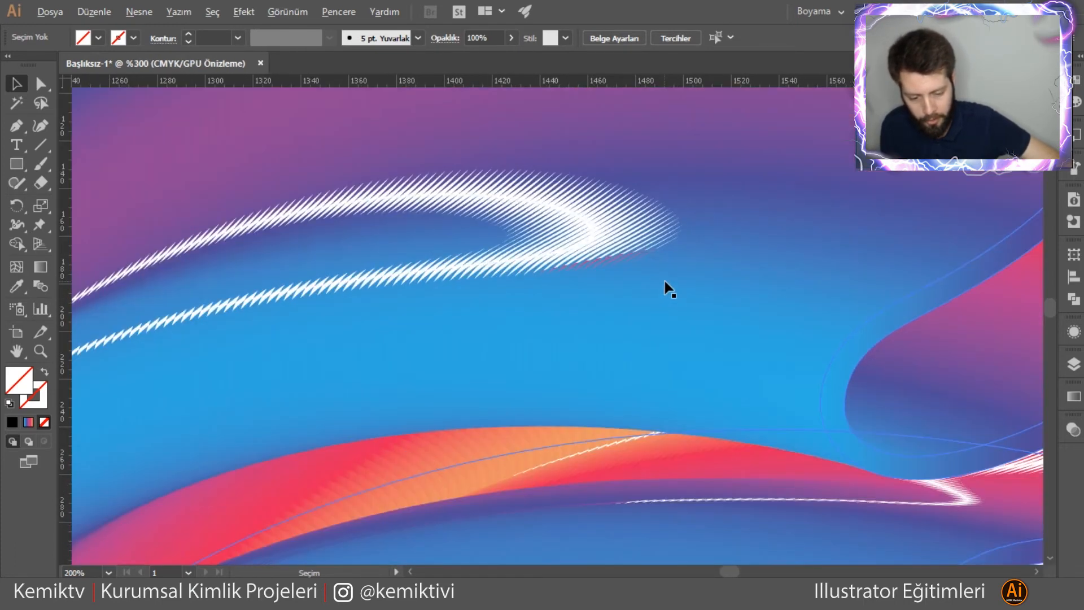
{"action": "scroll", "coordinate": [645, 271], "scroll_direction": "up", "scroll_amount": 1}
{"action": "scroll", "coordinate": [582, 294], "scroll_direction": "down", "scroll_amount": 7}
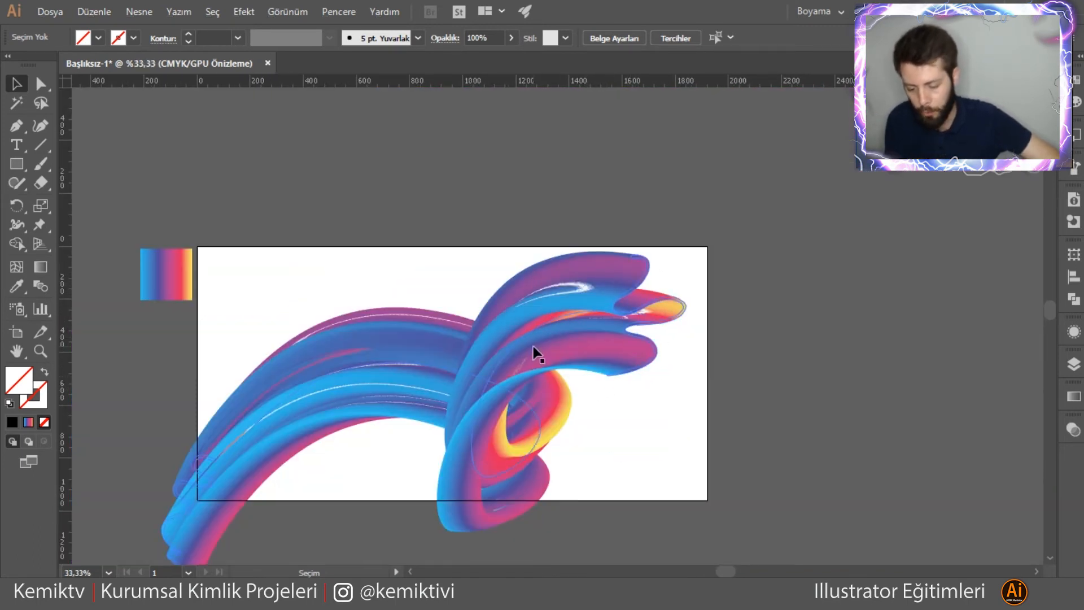
{"action": "scroll", "coordinate": [536, 352], "scroll_direction": "down", "scroll_amount": 2}
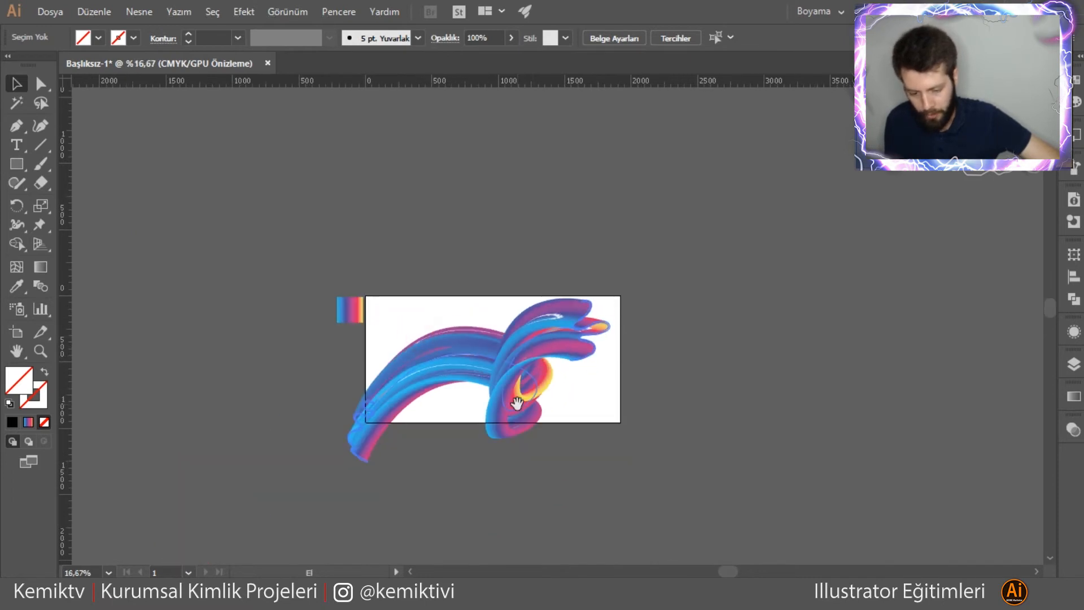
{"action": "scroll", "coordinate": [551, 426], "scroll_direction": "up", "scroll_amount": 2}
{"action": "scroll", "coordinate": [526, 436], "scroll_direction": "up", "scroll_amount": 3}
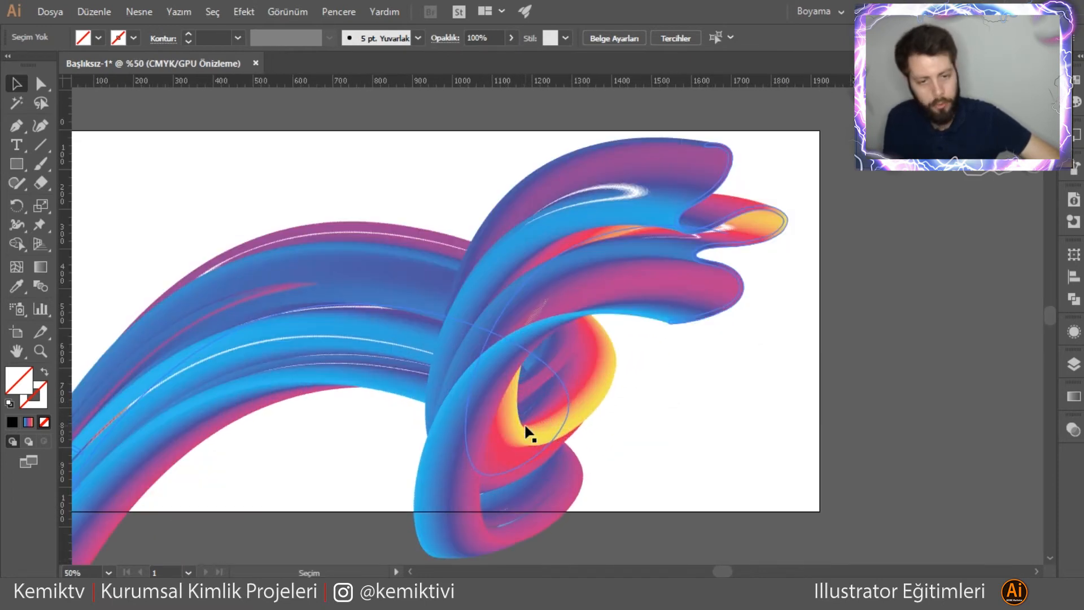
{"action": "key", "text": "alt"}
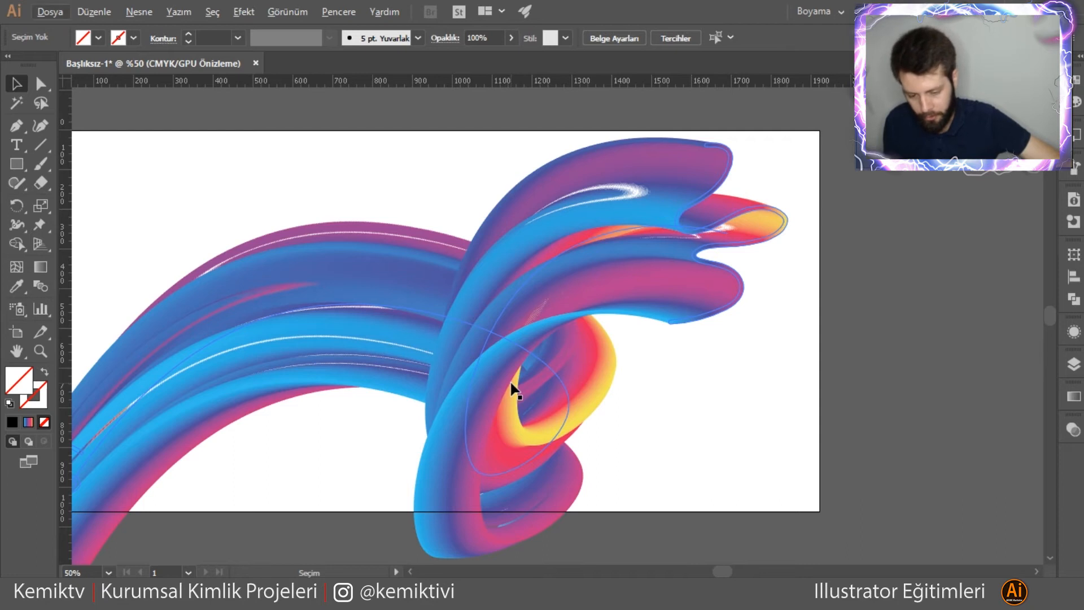
- Undo the blend step change, the spine replacement and the stroke formatting of the looping path
{"action": "left_click", "coordinate": [402, 243]}
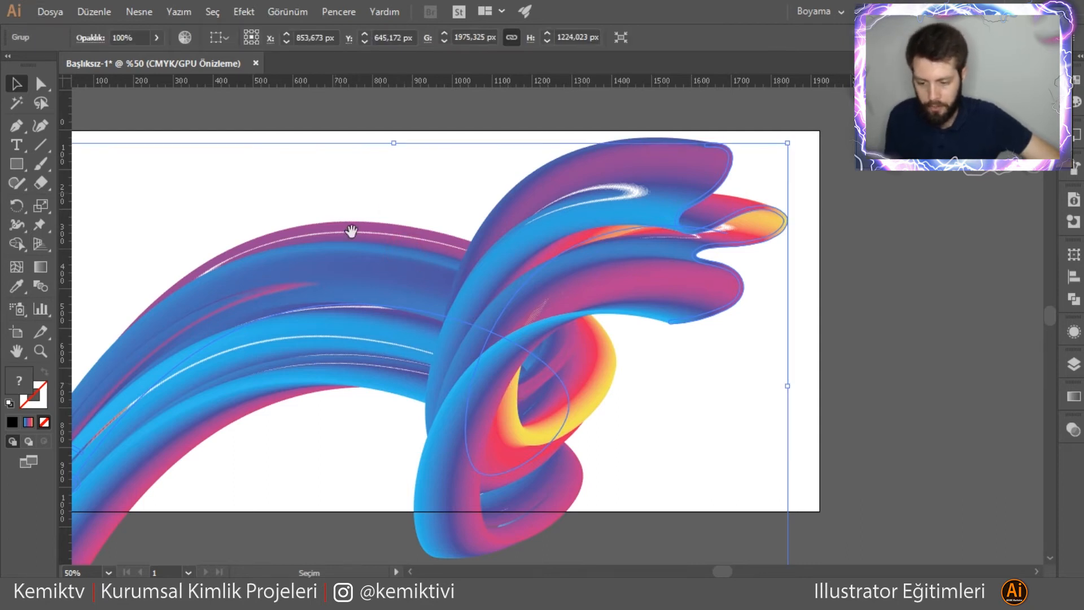
{"action": "scroll", "coordinate": [361, 243], "scroll_direction": "down", "scroll_amount": 1}
{"action": "scroll", "coordinate": [388, 257], "scroll_direction": "down", "scroll_amount": 2}
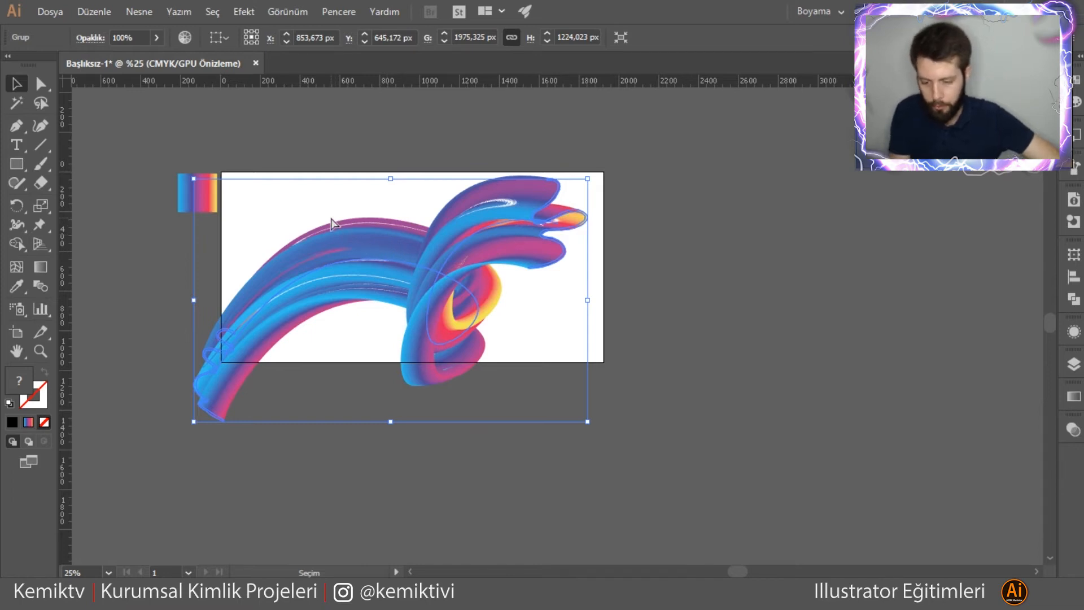
{"action": "key", "text": "ctrl+z"}
{"action": "key", "text": "ctrl+z"}
{"action": "key", "text": "ctrl+z"}
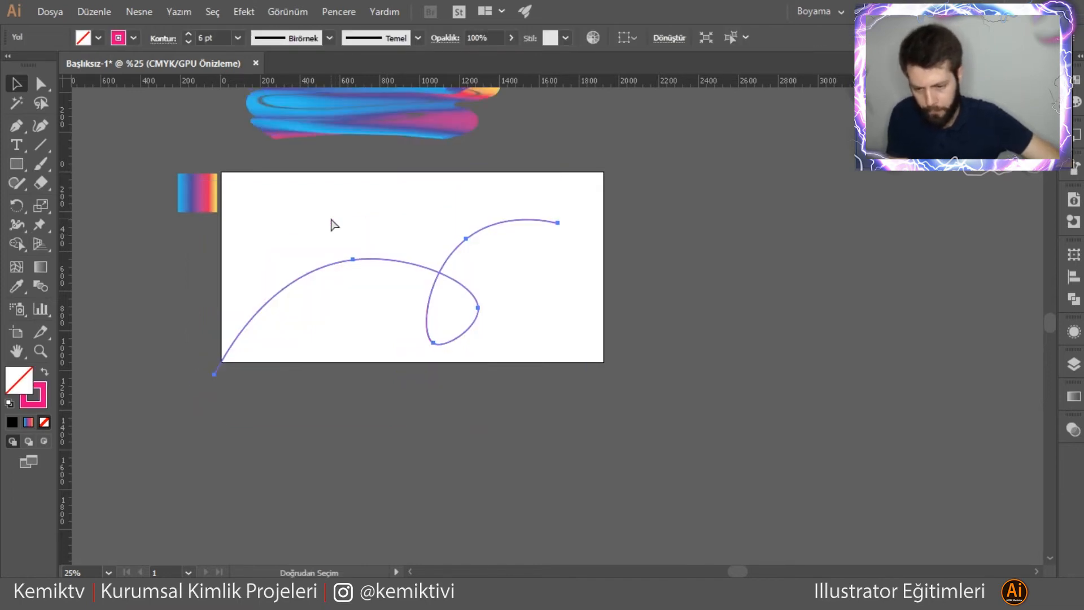
{"action": "key", "text": "ctrl+z"}
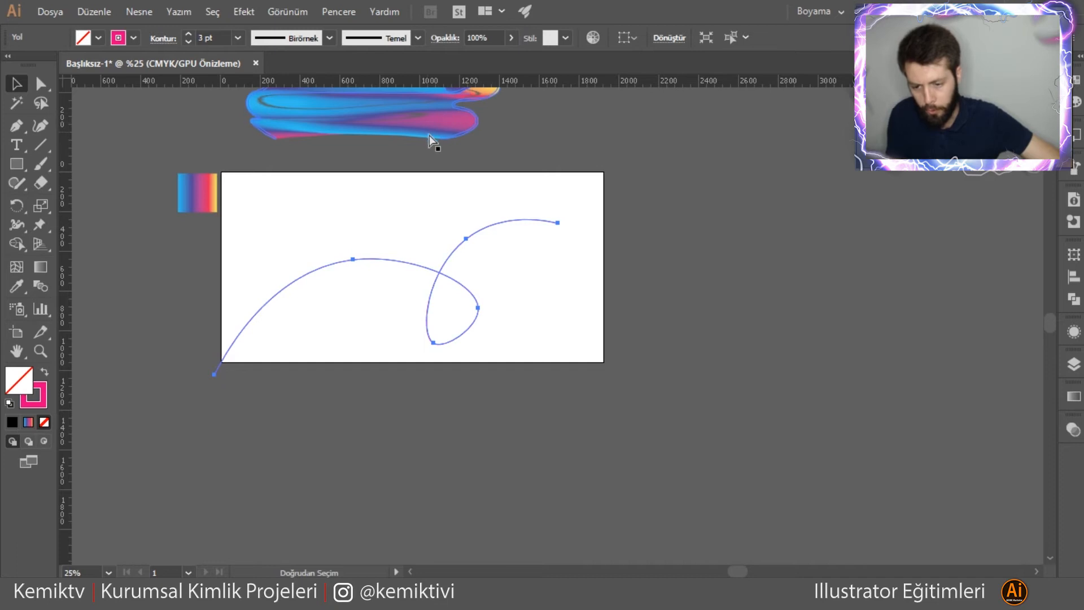
{"action": "key", "text": "ctrl+z"}
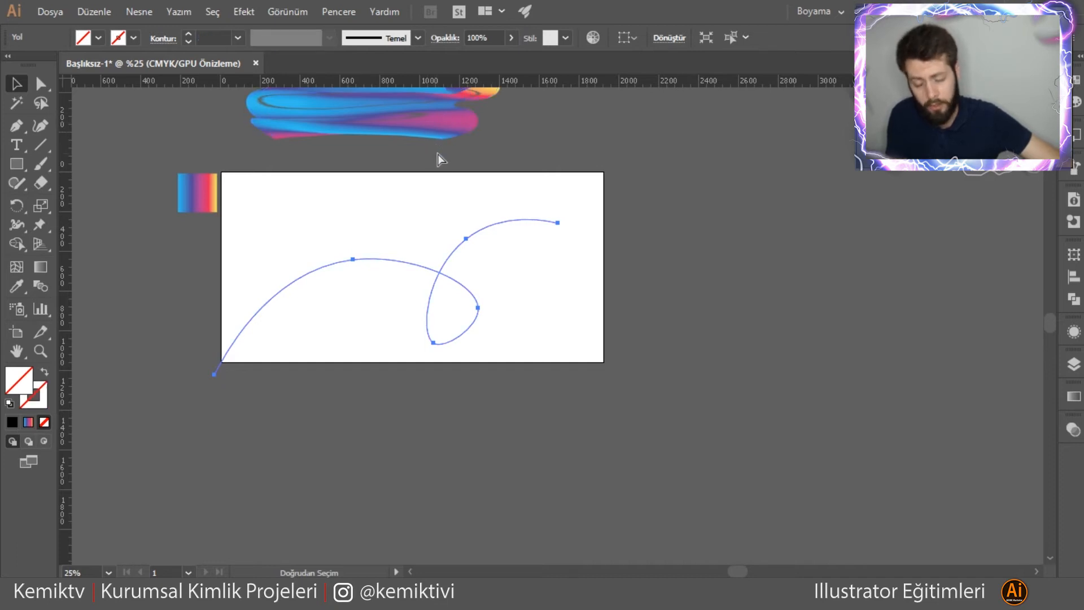
- Undo the looping path and the blend, back to the two separate gradient-filled wavy shapes
{"action": "key", "text": "ctrl+z"}
{"action": "key", "text": "ctrl+z"}
{"action": "key", "text": "ctrl+z"}
{"action": "key", "text": "ctrl+z"}
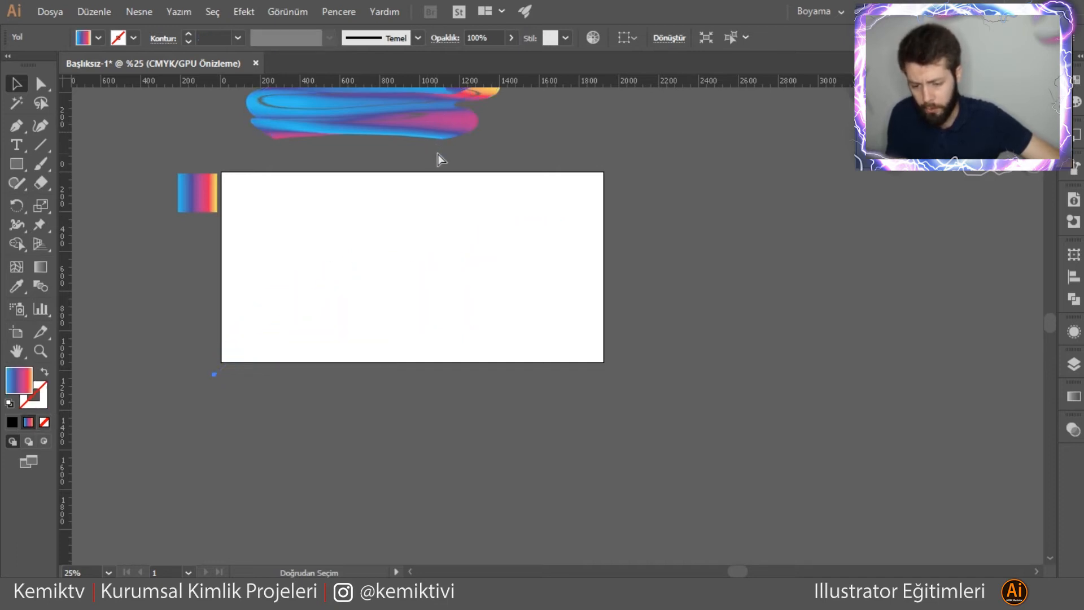
{"action": "key", "text": "ctrl+z"}
{"action": "key", "text": "ctrl+z"}
{"action": "key", "text": "ctrl+z"}
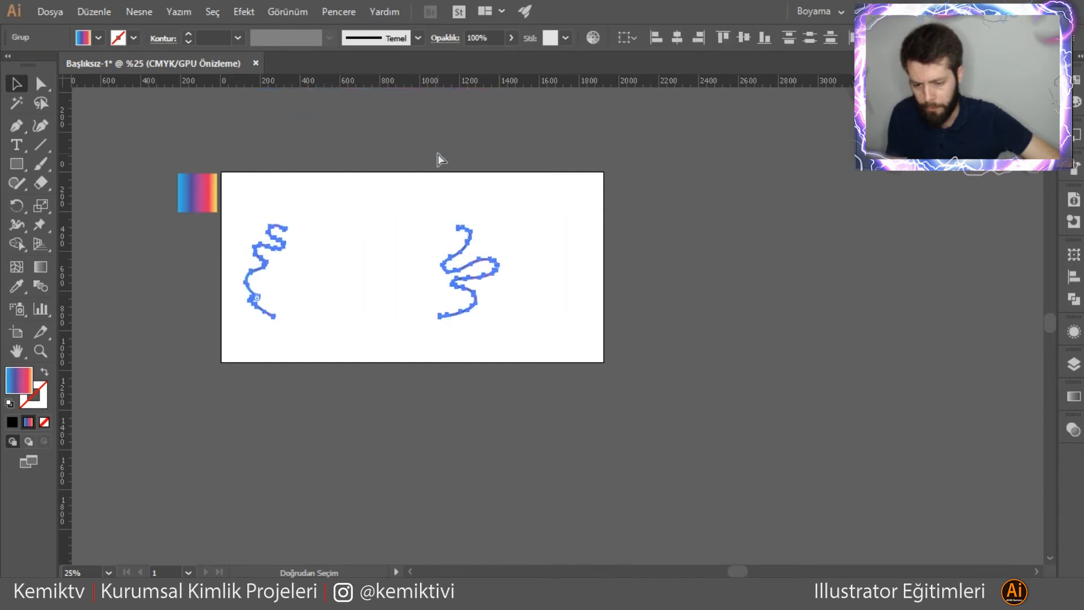
{"action": "left_click", "coordinate": [400, 205]}
{"action": "left_click_drag", "start_coordinate": [399, 205], "coordinate": [494, 302]}
{"action": "key", "text": "Delete"}
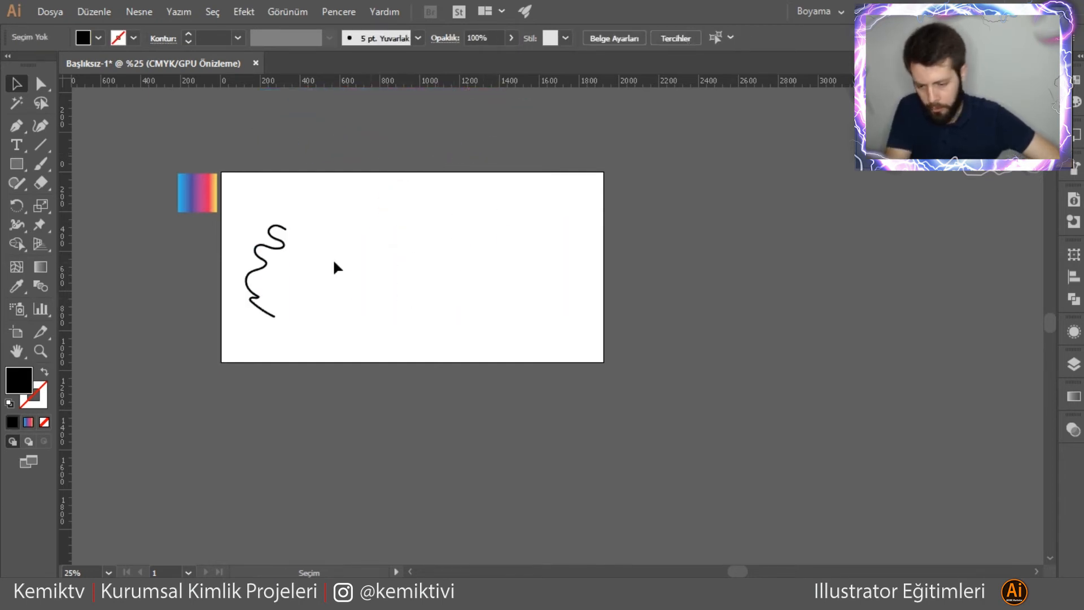
{"action": "left_click", "coordinate": [281, 249]}
{"action": "key", "text": "super"}
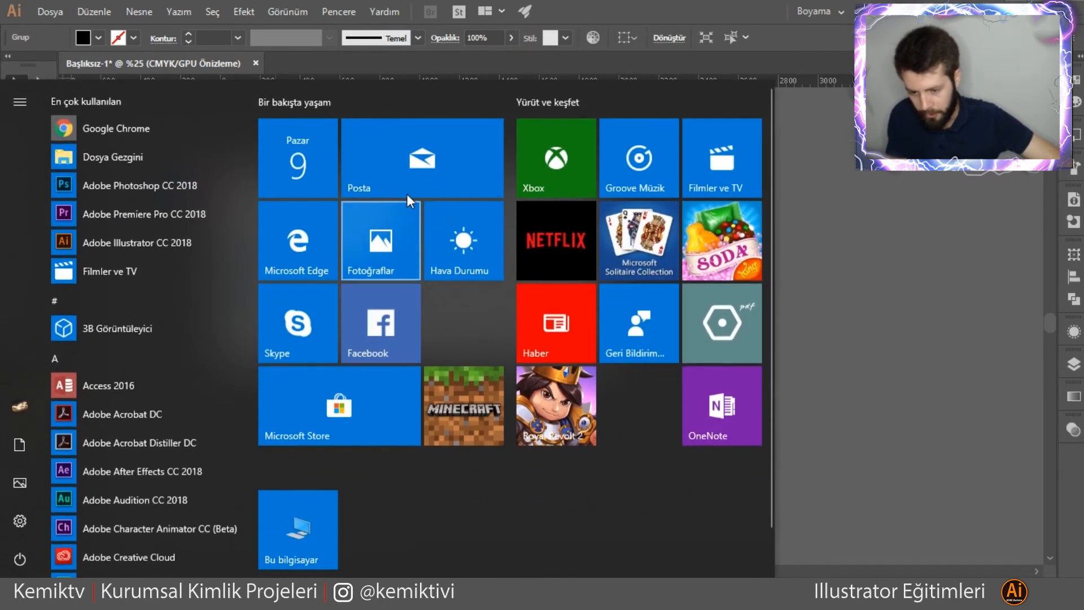
{"action": "key", "text": "super"}
- Undo the shape deletion, gradient fills, gradient square and stroke outlining, back to the two plain 1 pt wavy lines
{"action": "key", "text": "ctrl+z"}
{"action": "key", "text": "ctrl+z"}
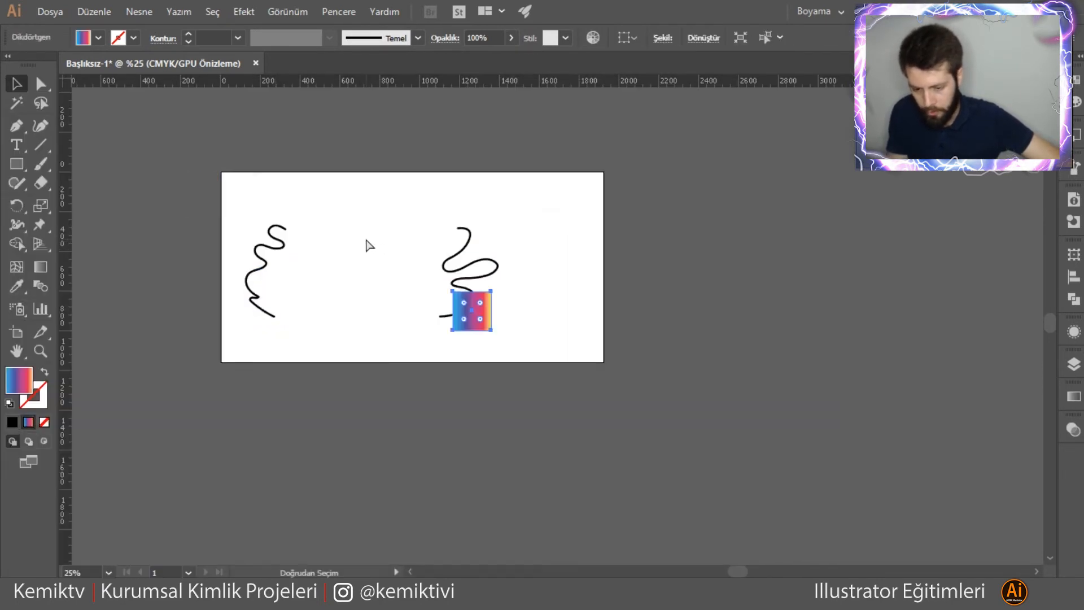
{"action": "key", "text": "ctrl+z"}
{"action": "key", "text": "ctrl+z"}
{"action": "key", "text": "ctrl+z"}
{"action": "key", "text": "ctrl+z"}
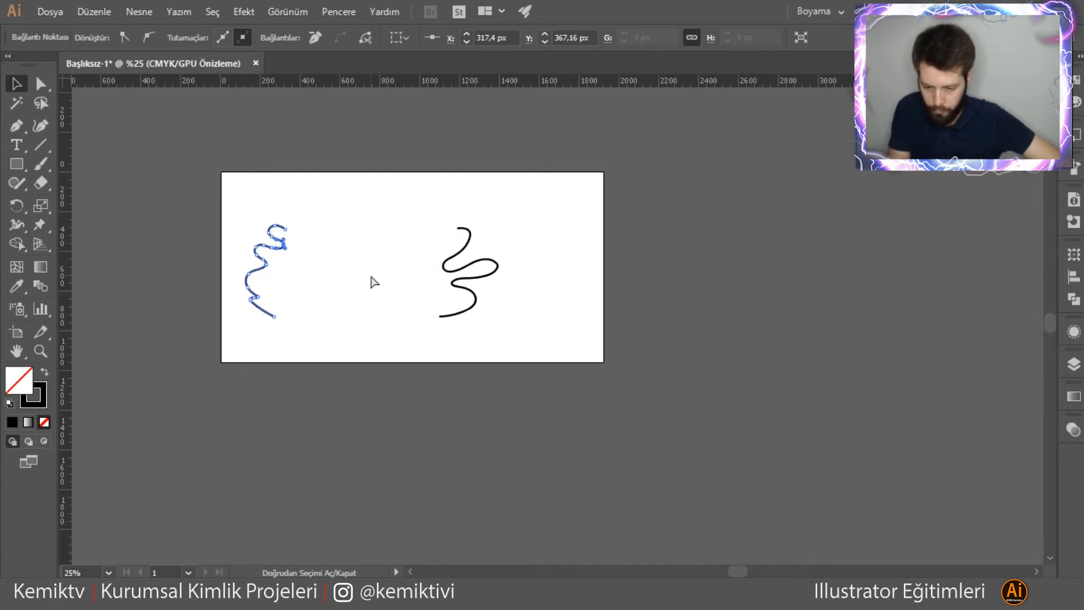
{"action": "key", "text": "ctrl+shift+z"}
{"action": "key", "text": "ctrl+shift+z"}
{"action": "key", "text": "ctrl+shift+z"}
{"action": "key", "text": "ctrl+shift+z"}
{"action": "left_click", "coordinate": [527, 317]}
{"action": "key", "text": "ctrl+z"}
{"action": "key", "text": "ctrl+z"}
{"action": "key", "text": "ctrl+z"}
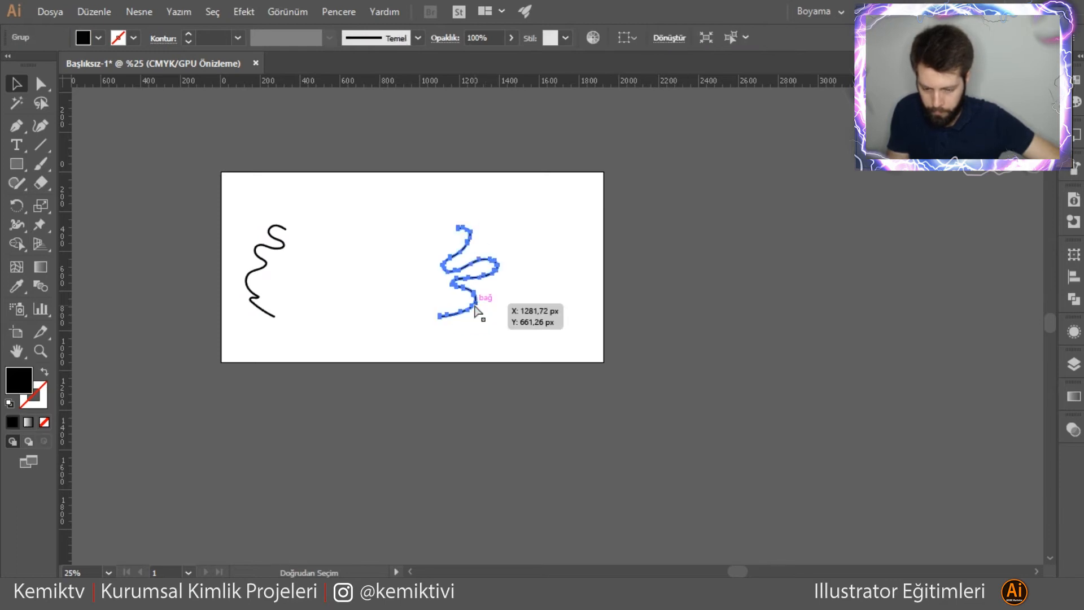
{"action": "key", "text": "ctrl+z"}
{"action": "key", "text": "ctrl+z"}
{"action": "key", "text": "ctrl+z"}
{"action": "key", "text": "ctrl+z"}
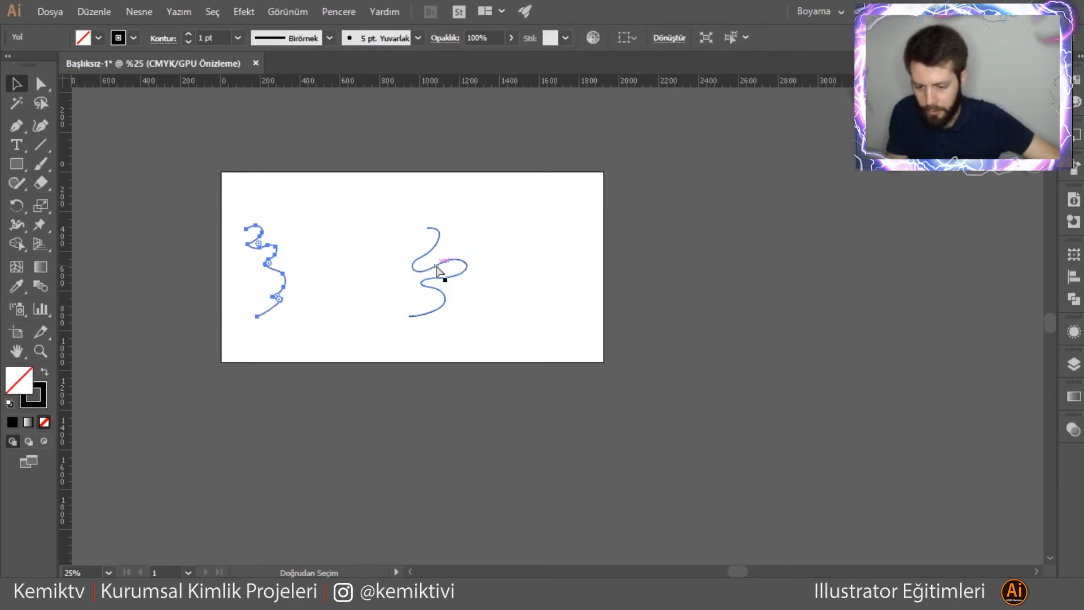
- Deselect the lines and delete the left wavy line
{"action": "key", "text": "v"}
{"action": "left_click", "coordinate": [171, 154]}
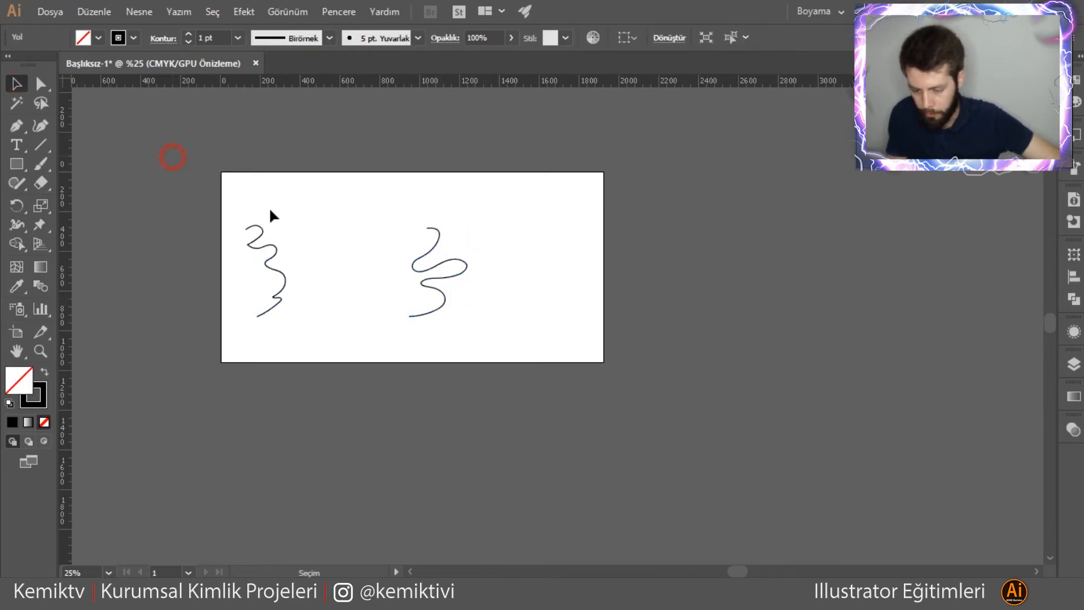
{"action": "scroll", "coordinate": [416, 298], "scroll_direction": "up", "scroll_amount": 2}
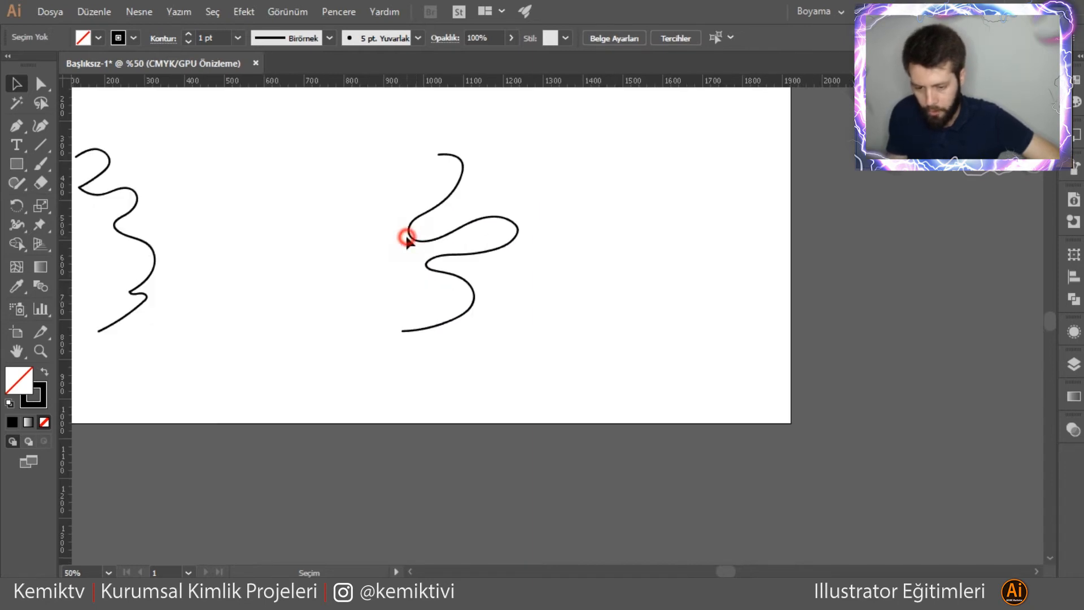
{"action": "left_click", "coordinate": [151, 249]}
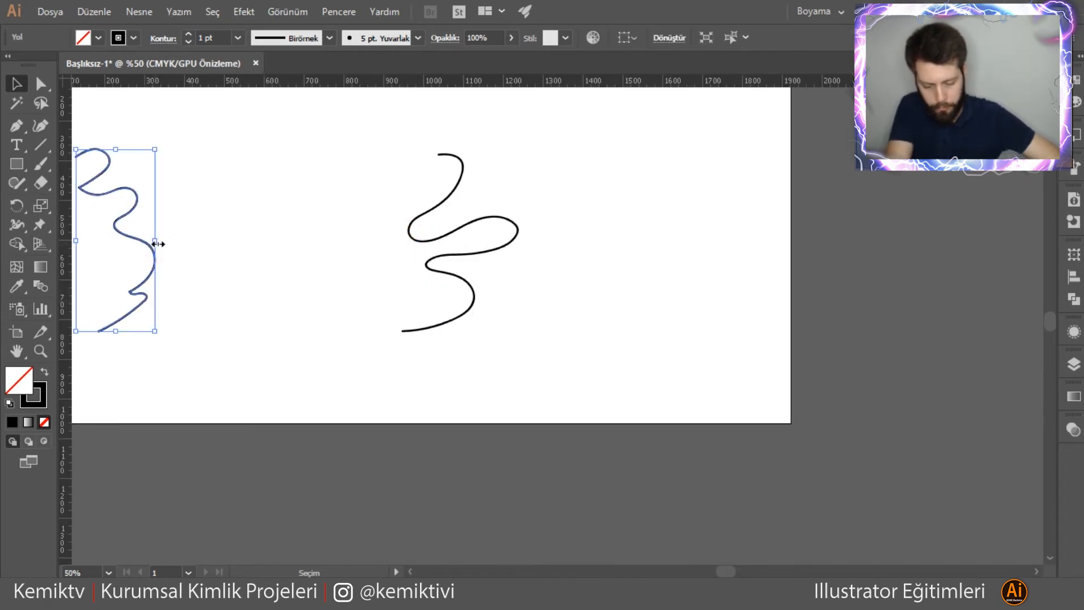
{"action": "key", "text": "Delete"}
- Duplicate the remaining wavy line and place the copy to its left on the artboard
{"action": "left_click", "coordinate": [432, 244]}
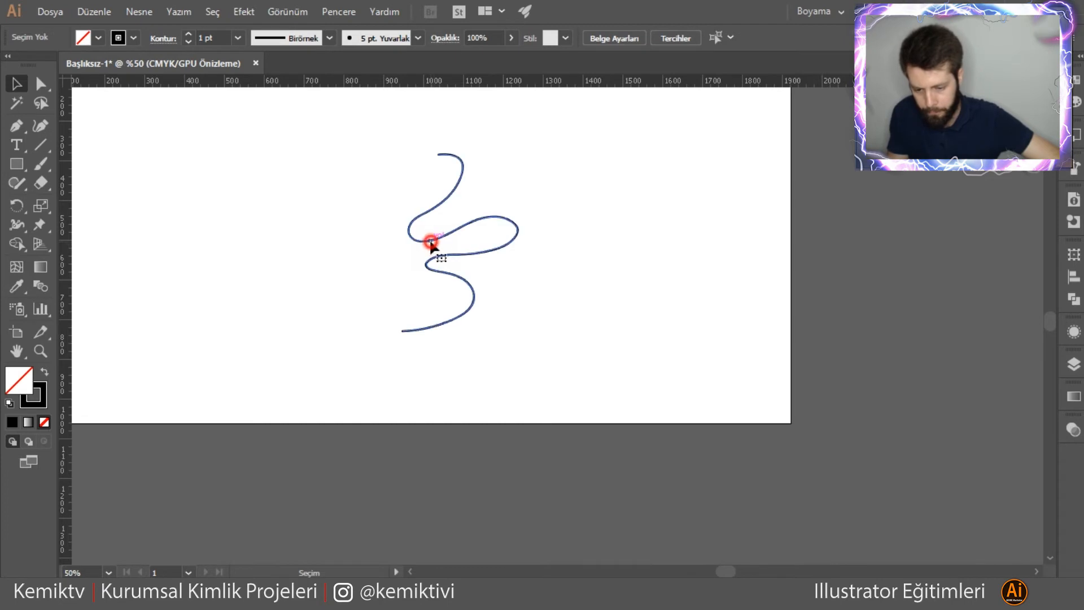
{"action": "left_click", "coordinate": [438, 235]}
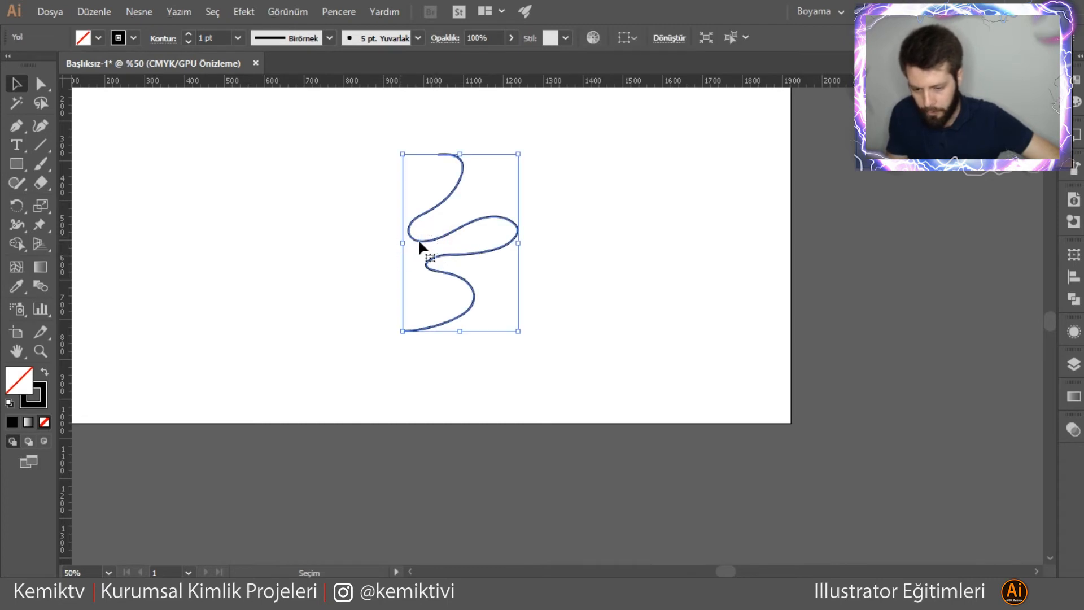
{"action": "left_click_drag", "start_coordinate": [433, 244], "coordinate": [196, 239]}
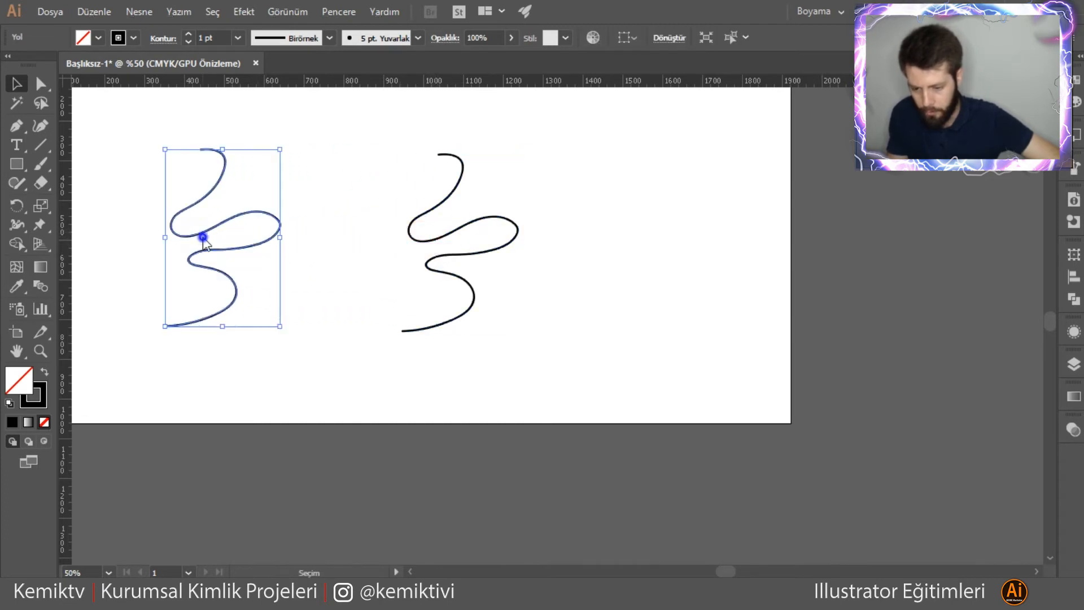
{"action": "right_click", "coordinate": [203, 238]}
{"action": "mouse_move", "coordinate": [370, 467]}
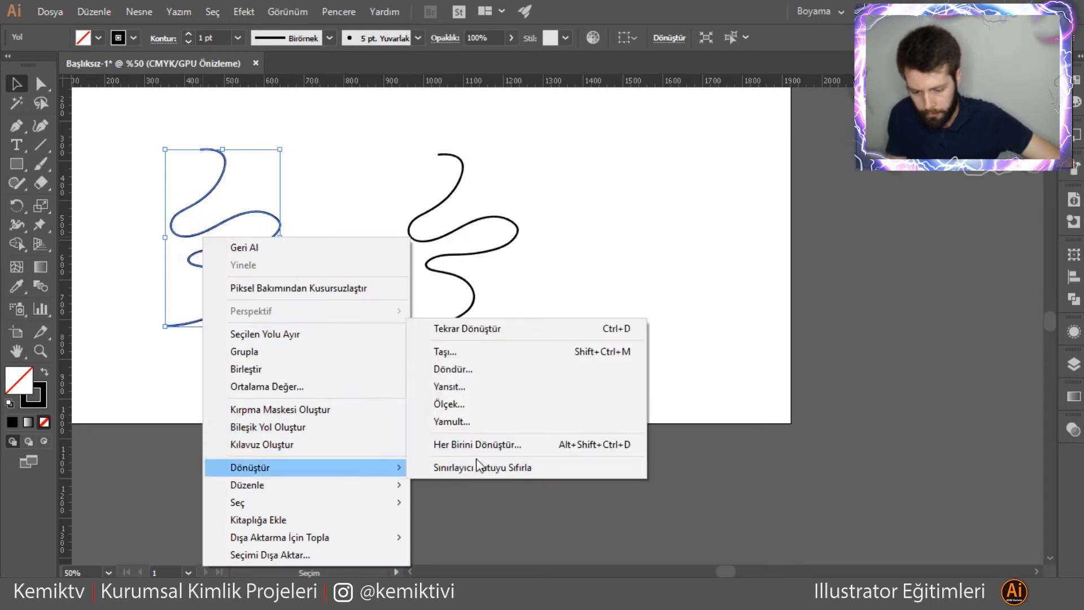
{"action": "left_click", "coordinate": [479, 374]}
{"action": "left_click", "coordinate": [621, 355]}
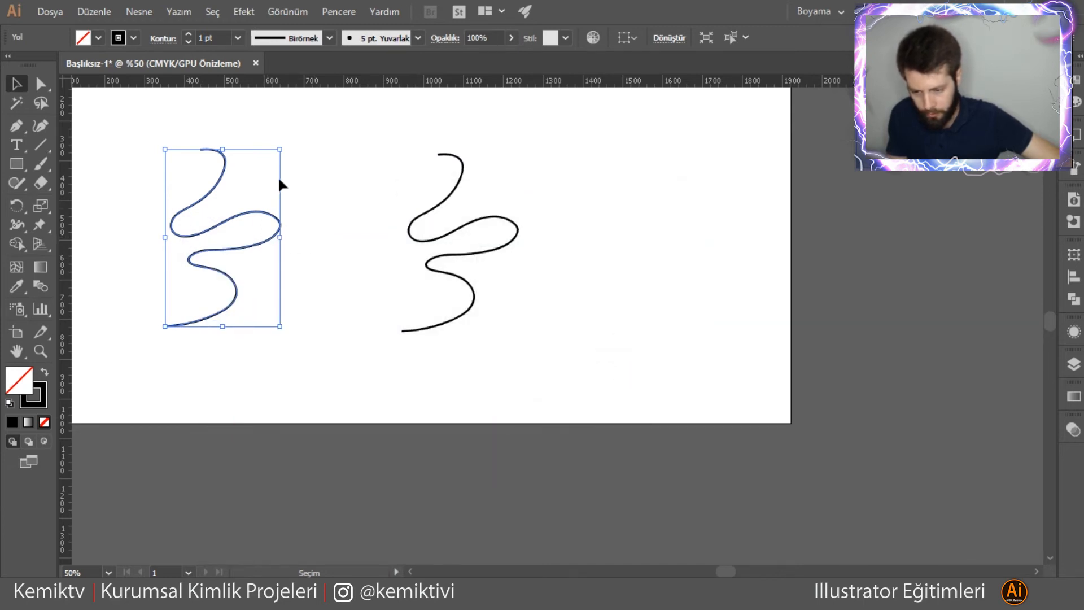
- Rotate the left copy of the wavy line by about 180° and deselect it
{"action": "left_click_drag", "start_coordinate": [289, 145], "coordinate": [257, 375]}
{"action": "left_click", "coordinate": [259, 370]}
{"action": "left_click_drag", "start_coordinate": [145, 317], "coordinate": [289, 371]}
- Move the anchor on the left line's upper curve to X 607 px, Y 362 px, forming an extra bend, and deselect
{"action": "left_click", "coordinate": [40, 84]}
{"action": "left_click", "coordinate": [373, 279]}
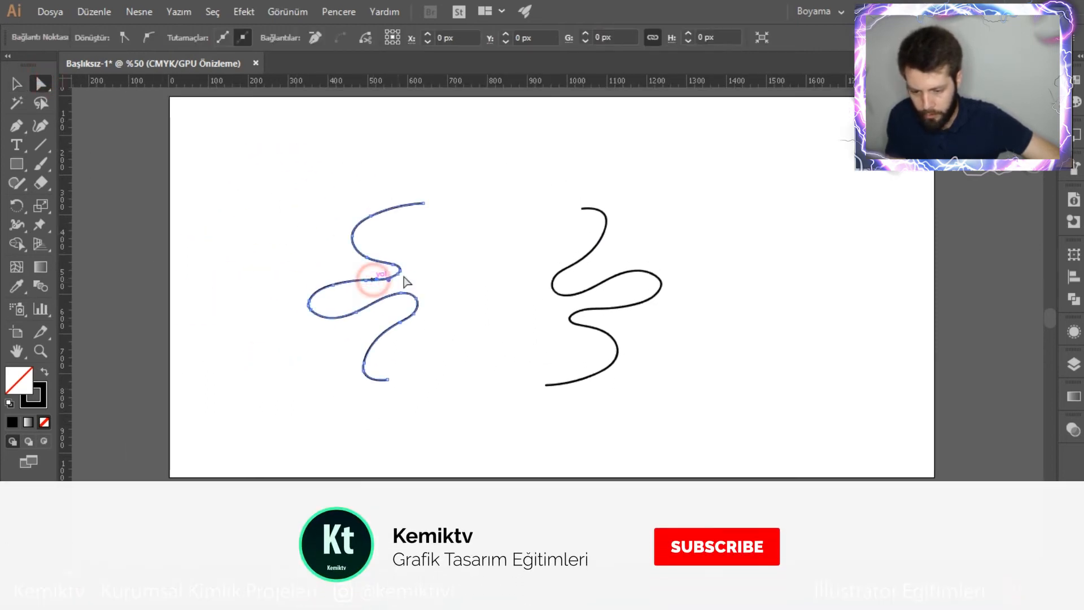
{"action": "left_click_drag", "start_coordinate": [404, 259], "coordinate": [388, 280]}
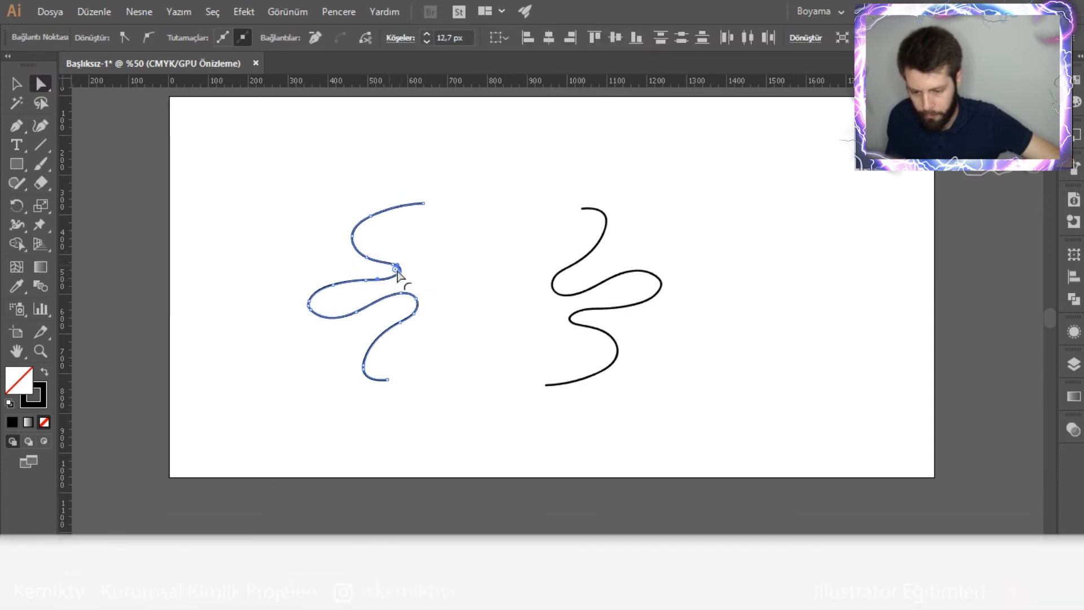
{"action": "left_click", "coordinate": [418, 276]}
{"action": "scroll", "coordinate": [375, 262], "scroll_direction": "up", "scroll_amount": 2}
{"action": "left_click", "coordinate": [330, 205]}
{"action": "left_click_drag", "start_coordinate": [330, 205], "coordinate": [446, 216]}
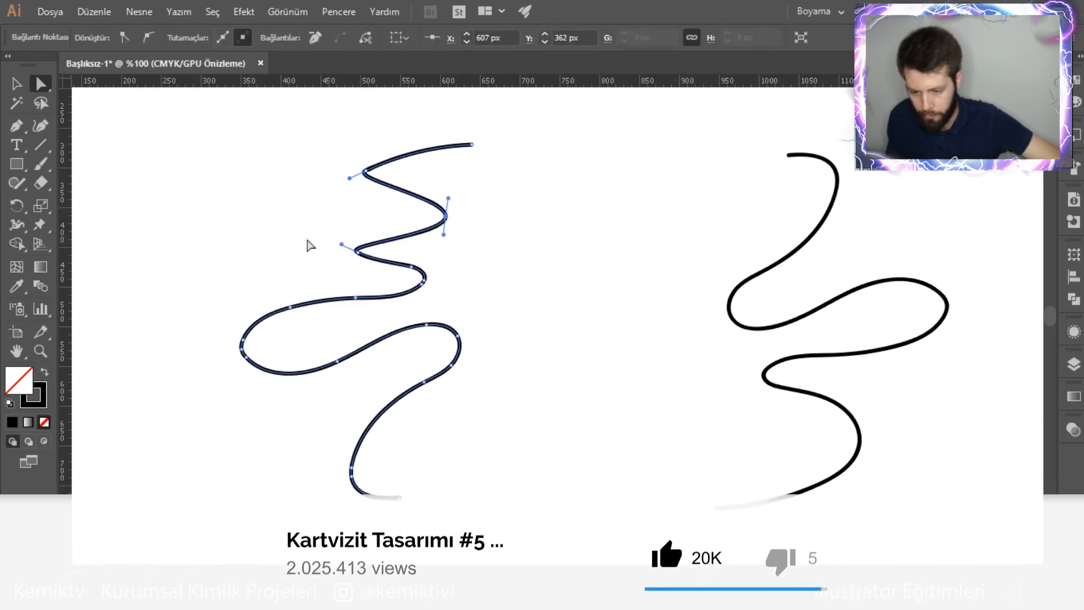
{"action": "left_click", "coordinate": [309, 245]}
- Move the anchor at the left end of the left line's wide loop inward to X 478 px, Y 501 px
{"action": "left_click", "coordinate": [242, 351]}
{"action": "left_click_drag", "start_coordinate": [242, 351], "coordinate": [343, 330]}
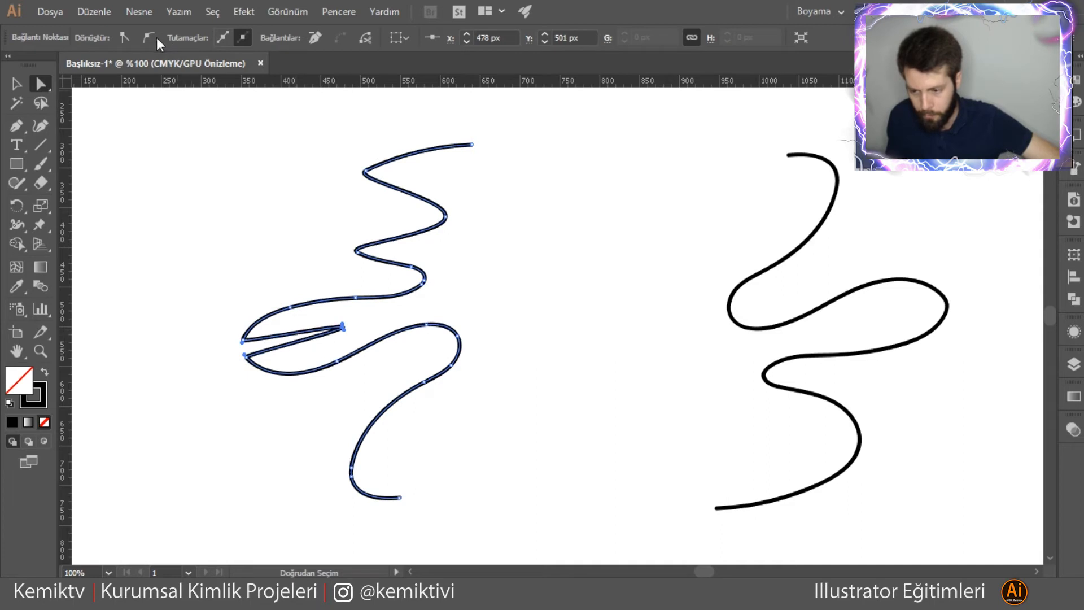
{"action": "left_click", "coordinate": [218, 214]}
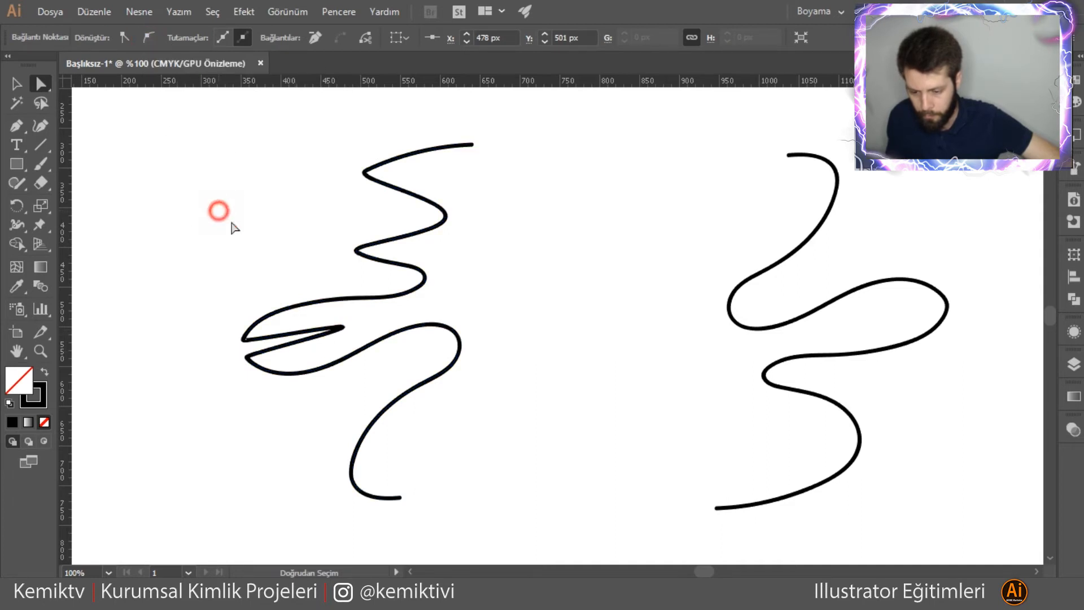
- Convert the upper-left anchor of the wide loop to smooth and move it to X 403 px, Y 493.725 px
{"action": "left_click", "coordinate": [344, 326]}
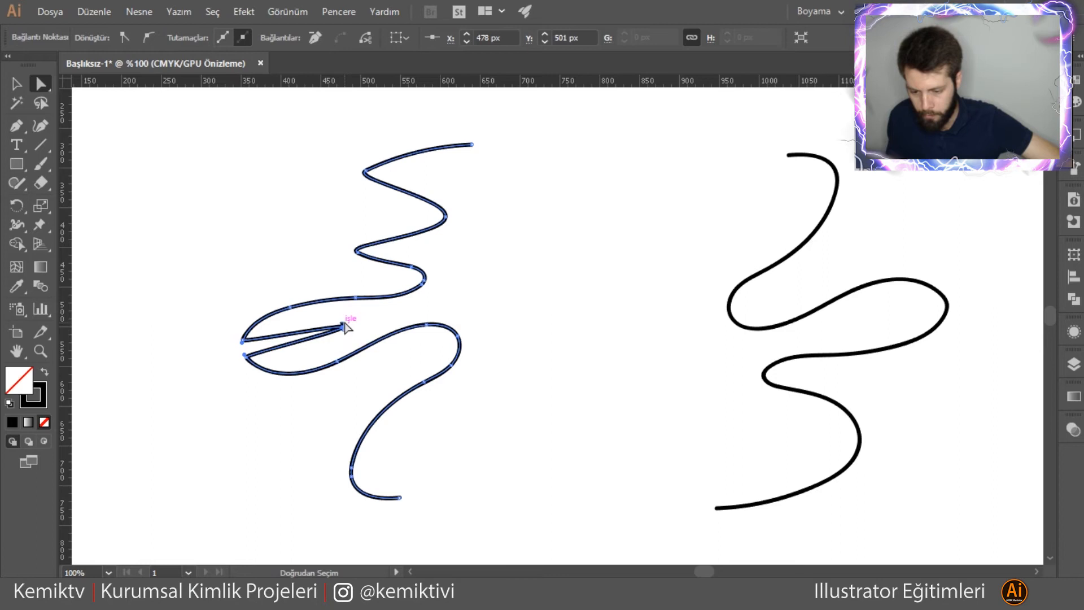
{"action": "left_click", "coordinate": [243, 340]}
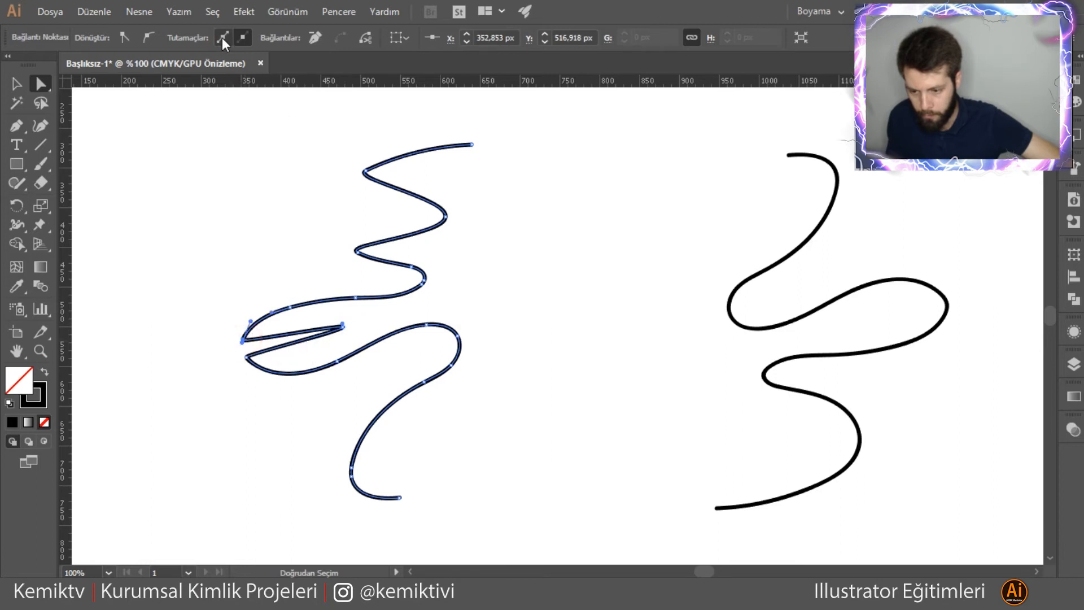
{"action": "left_click", "coordinate": [146, 37]}
{"action": "left_click_drag", "start_coordinate": [243, 340], "coordinate": [284, 322]}
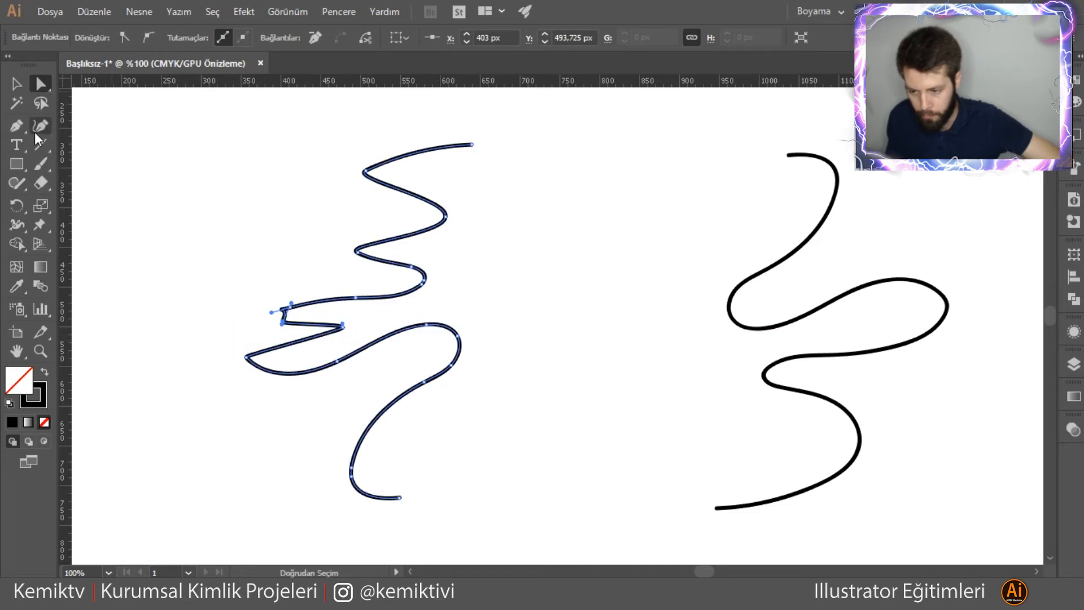
- Remove the anchors forming the notch in the left line's wide loop with the Delete Anchor Point tool
{"action": "left_click_drag", "start_coordinate": [22, 124], "coordinate": [67, 159]}
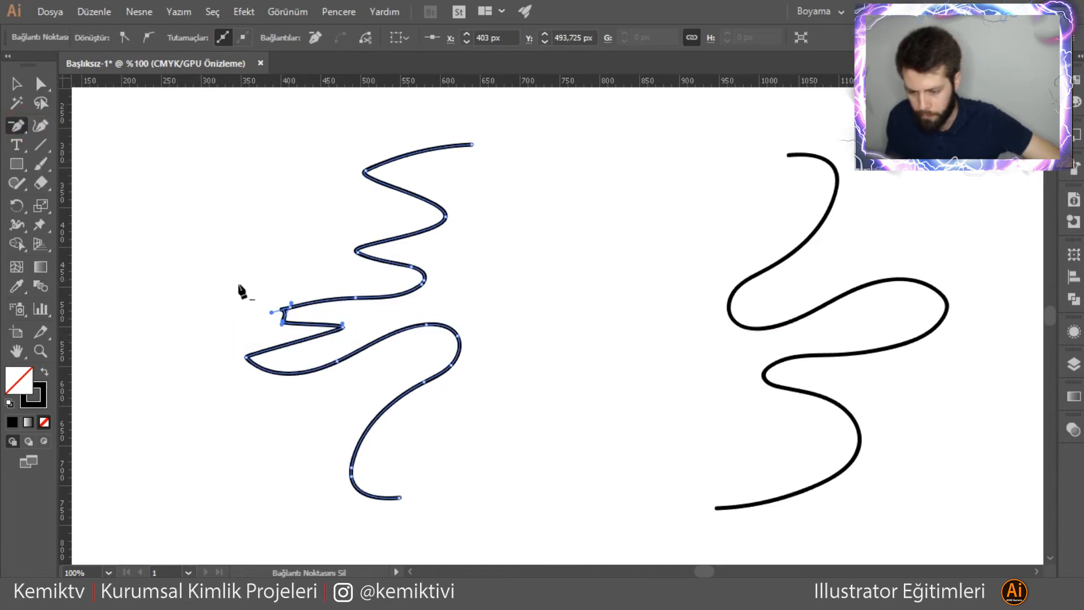
{"action": "left_click", "coordinate": [286, 306]}
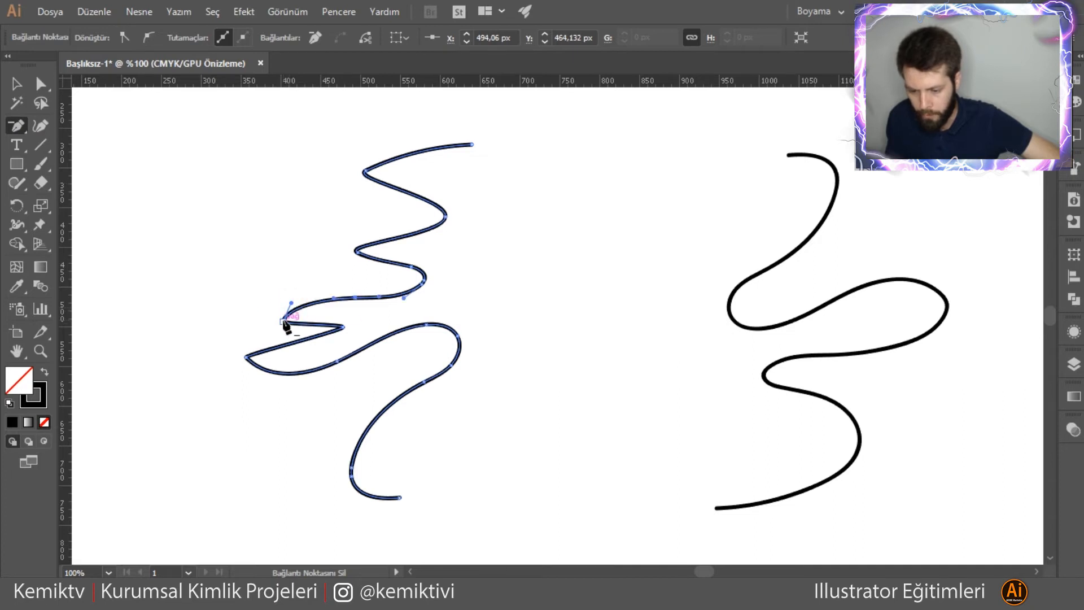
{"action": "left_click", "coordinate": [282, 317]}
{"action": "left_click", "coordinate": [342, 327]}
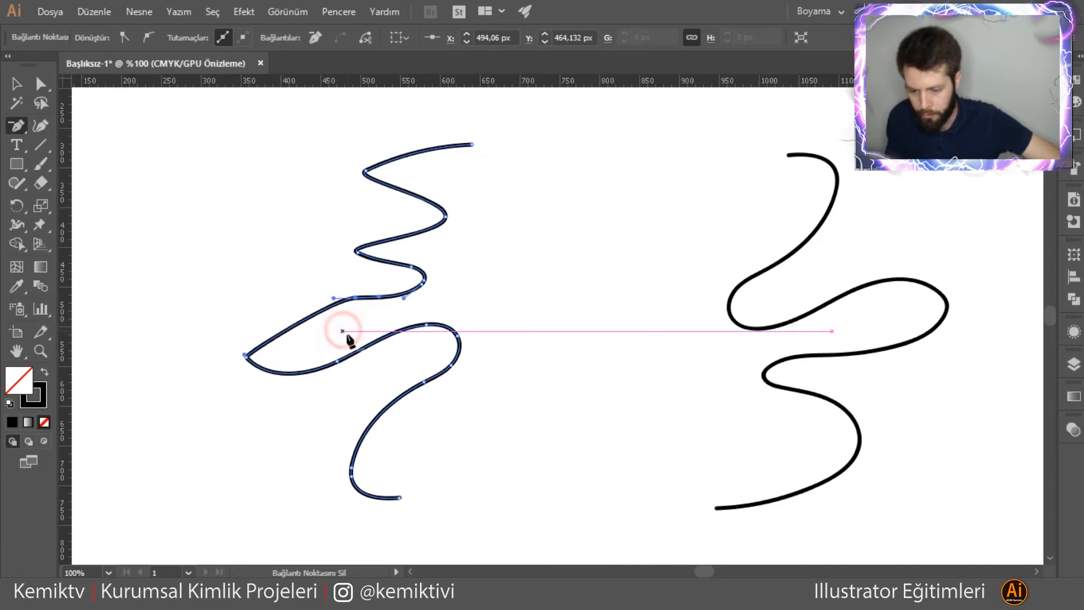
{"action": "left_click", "coordinate": [249, 358]}
- Undo the anchor removals and anchor moves on the left line's wide loop, and deselect the line
{"action": "key", "text": "v"}
{"action": "left_click", "coordinate": [204, 236]}
{"action": "key", "text": "ctrl+z"}
{"action": "key", "text": "ctrl+z"}
{"action": "key", "text": "ctrl+z"}
{"action": "key", "text": "ctrl+z"}
{"action": "key", "text": "ctrl+z"}
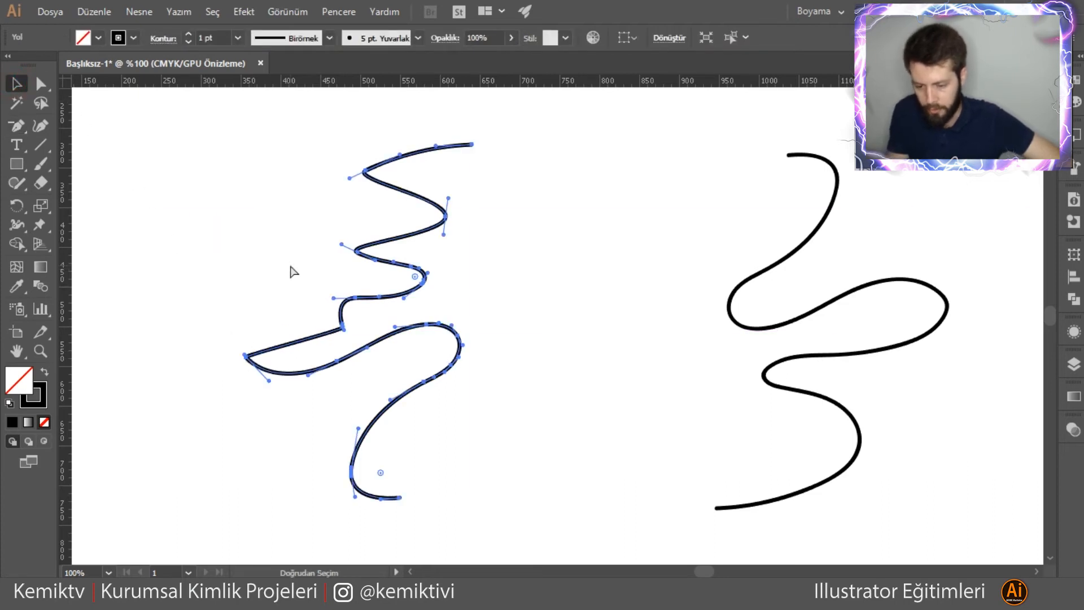
{"action": "key", "text": "ctrl+shift+z"}
{"action": "key", "text": "ctrl+shift+z"}
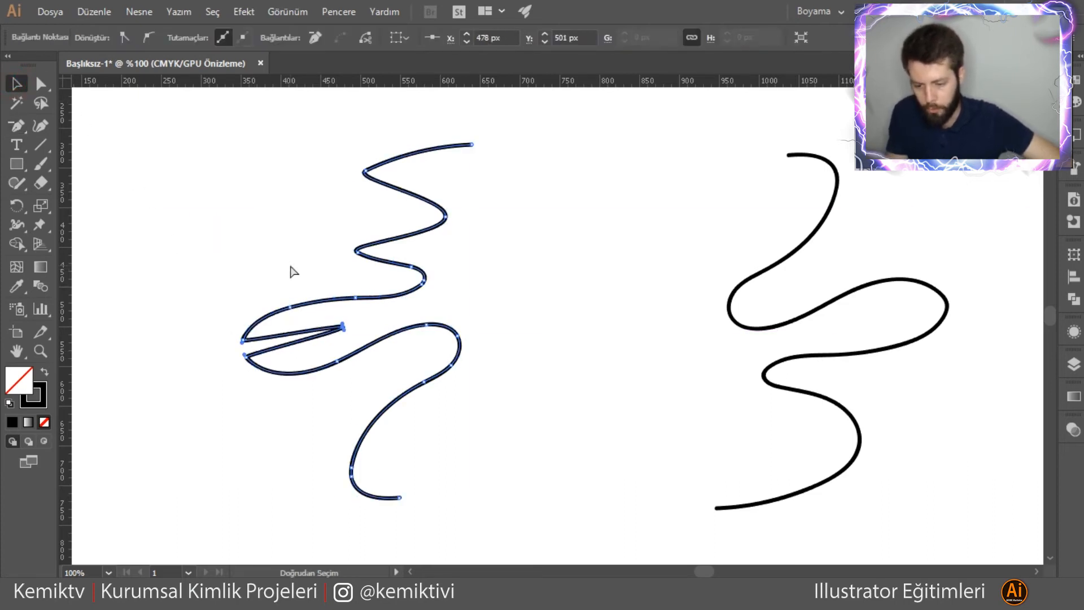
{"action": "left_click", "coordinate": [267, 256]}
{"action": "scroll", "coordinate": [292, 276], "scroll_direction": "down", "scroll_amount": 3}
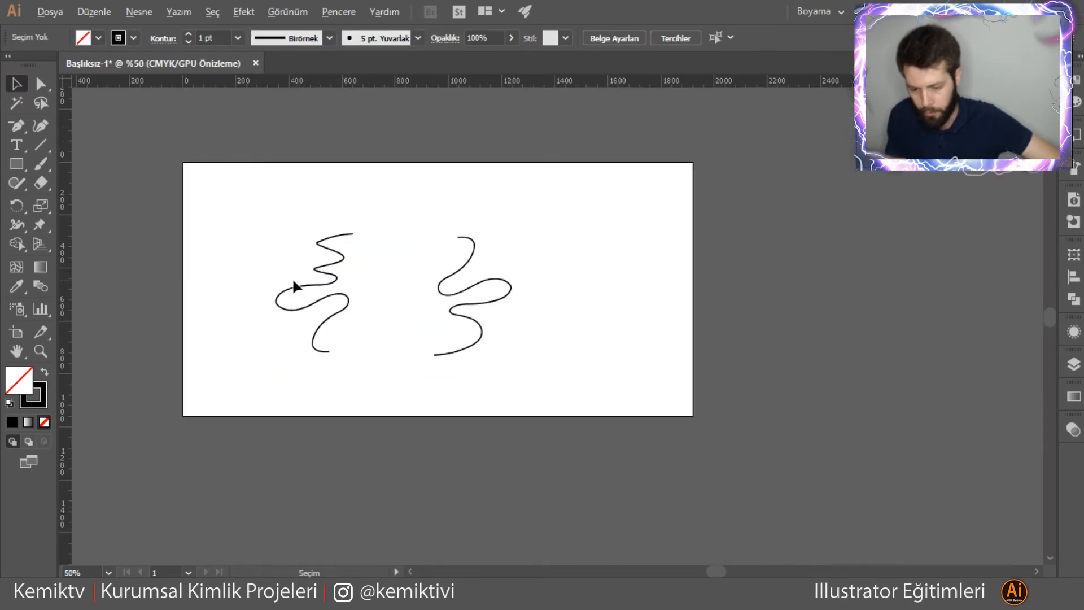
- Select the stray white scribble beside the right wavy line, exclude the line from the selection, and delete the scribble
{"action": "left_click_drag", "start_coordinate": [255, 223], "coordinate": [531, 345]}
{"action": "left_click", "coordinate": [564, 341]}
{"action": "left_click_drag", "start_coordinate": [570, 192], "coordinate": [504, 305]}
{"action": "left_click", "coordinate": [495, 280], "text": "shift"}
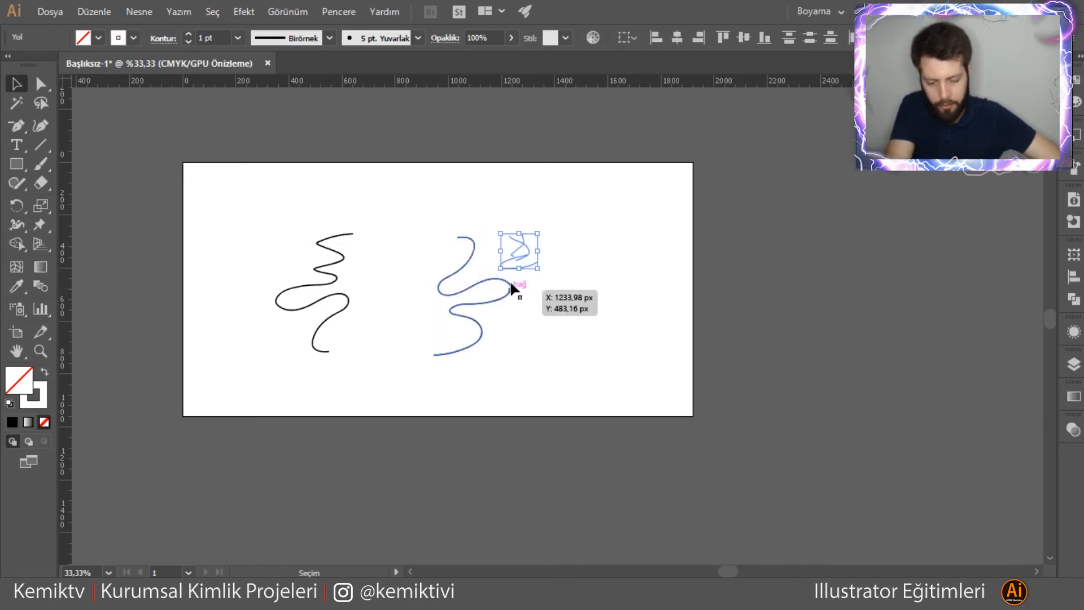
{"action": "key", "text": "Delete"}
- Select both wavy lines and convert their strokes into filled shapes with Outline Stroke
{"action": "left_click_drag", "start_coordinate": [254, 213], "coordinate": [511, 340]}
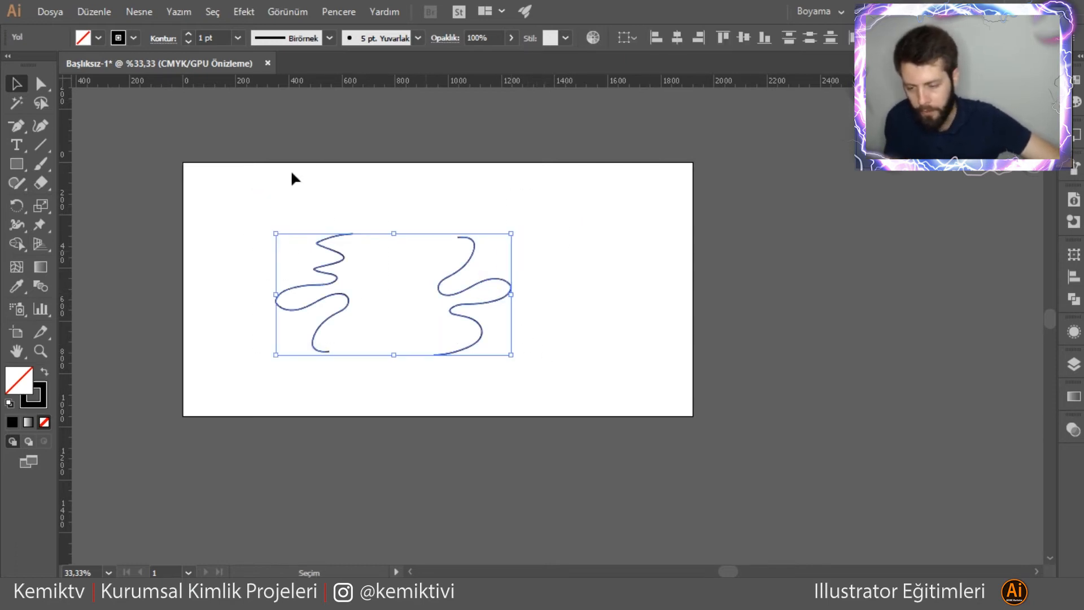
{"action": "left_click", "coordinate": [142, 4]}
{"action": "left_click", "coordinate": [260, 177]}
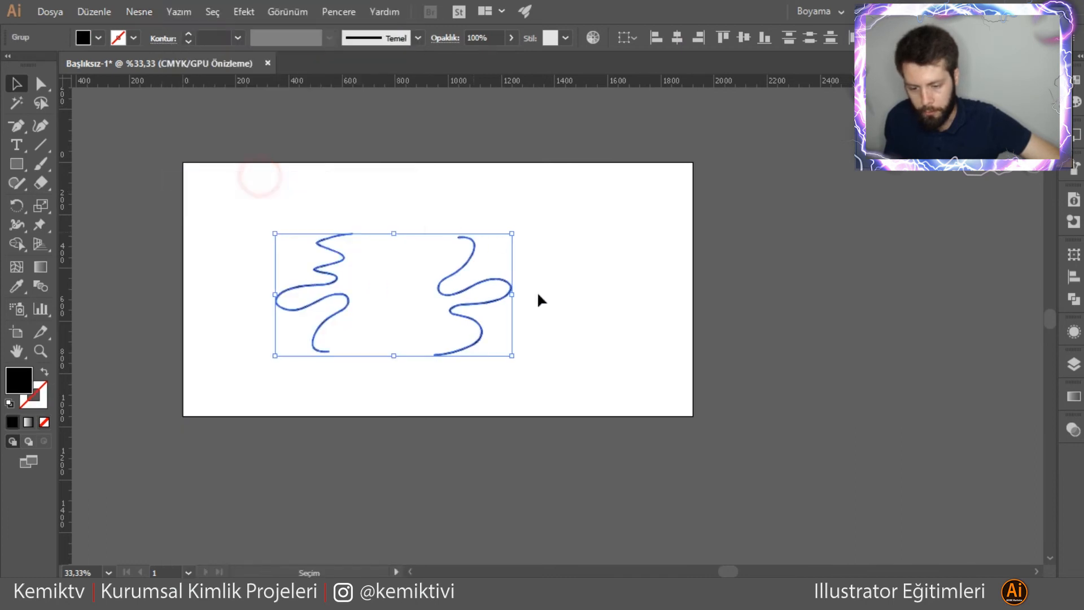
- Paste the gradient square, place it just outside the artboard's upper-left corner, and leave everything deselected
{"action": "left_click", "coordinate": [218, 184]}
{"action": "key", "text": "ctrl+v"}
{"action": "left_click_drag", "start_coordinate": [540, 328], "coordinate": [124, 190]}
{"action": "left_click_drag", "start_coordinate": [266, 223], "coordinate": [473, 328]}
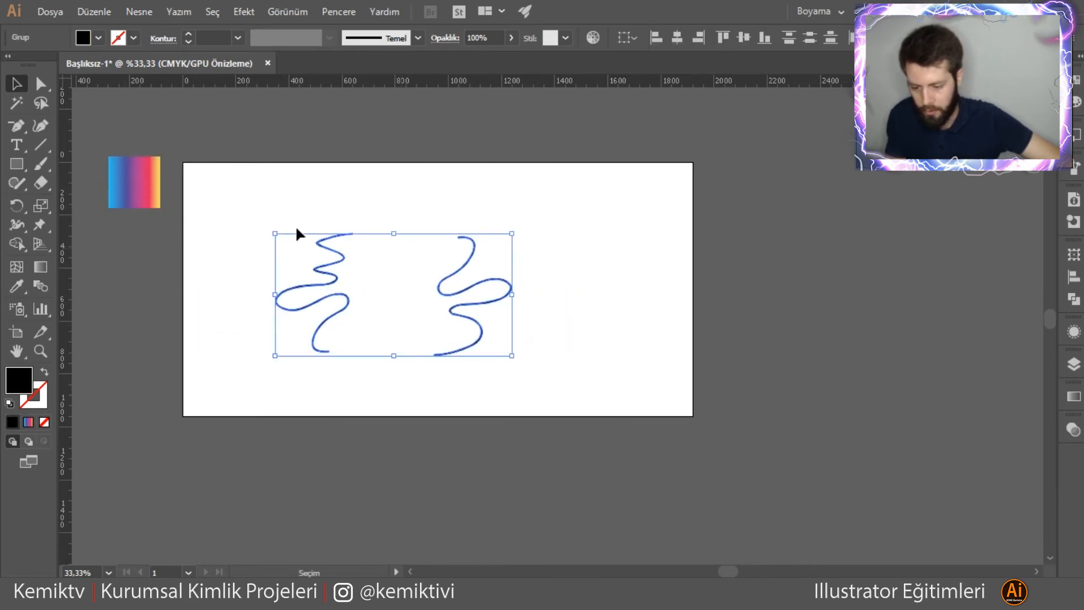
{"action": "left_click", "coordinate": [188, 265]}
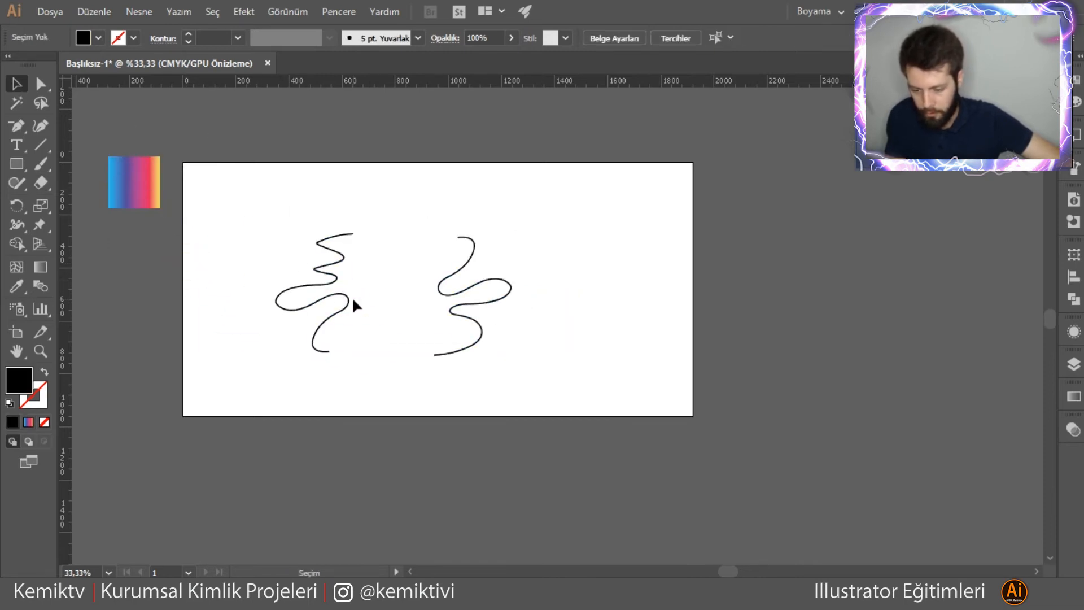
- Undo the gradient square's paste and the Outline Stroke conversion so both wavy lines are stroked paths again
{"action": "scroll", "coordinate": [352, 296], "scroll_direction": "up", "scroll_amount": 3}
{"action": "scroll", "coordinate": [337, 307], "scroll_direction": "down", "scroll_amount": 5}
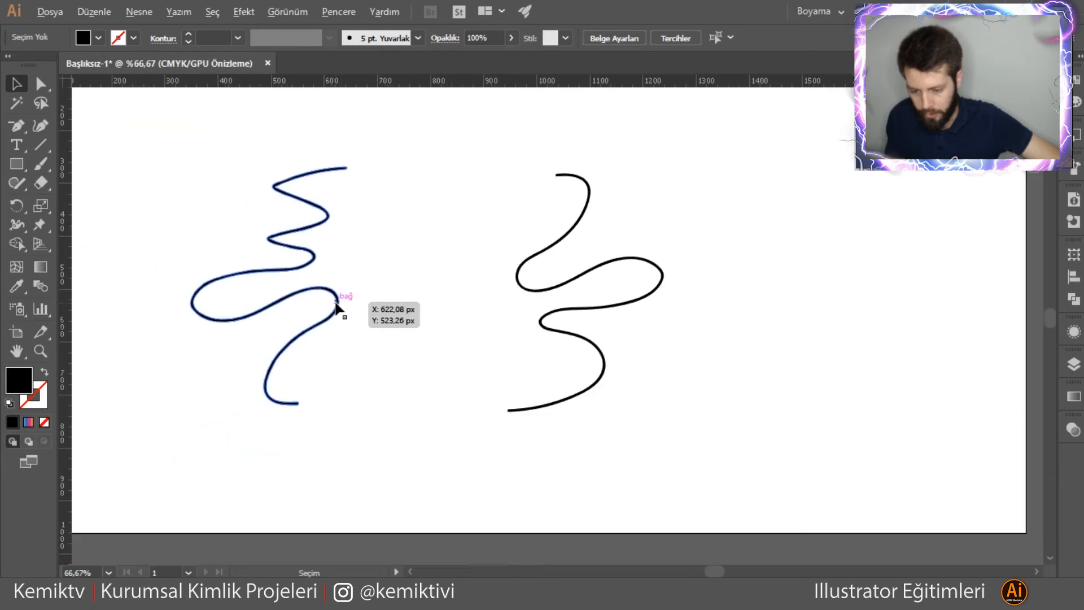
{"action": "key", "text": "ctrl+z"}
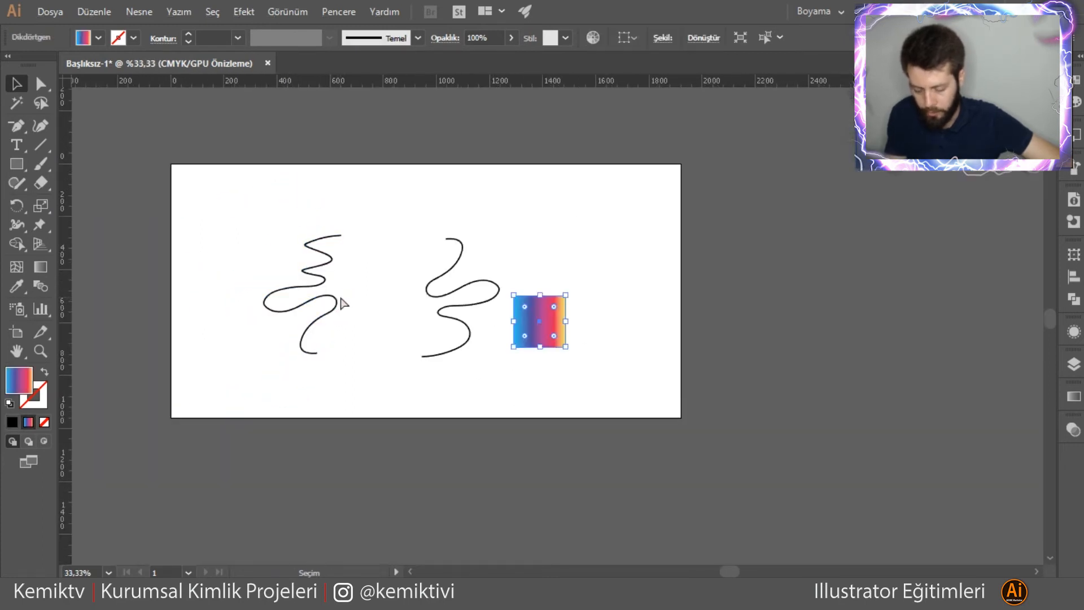
{"action": "key", "text": "ctrl+z"}
{"action": "key", "text": "ctrl+shift+z"}
{"action": "key", "text": "ctrl+z"}
- Select both wavy lines, set their stroke weight to 4 pt, and deselect them
{"action": "key", "text": "ctrl+a"}
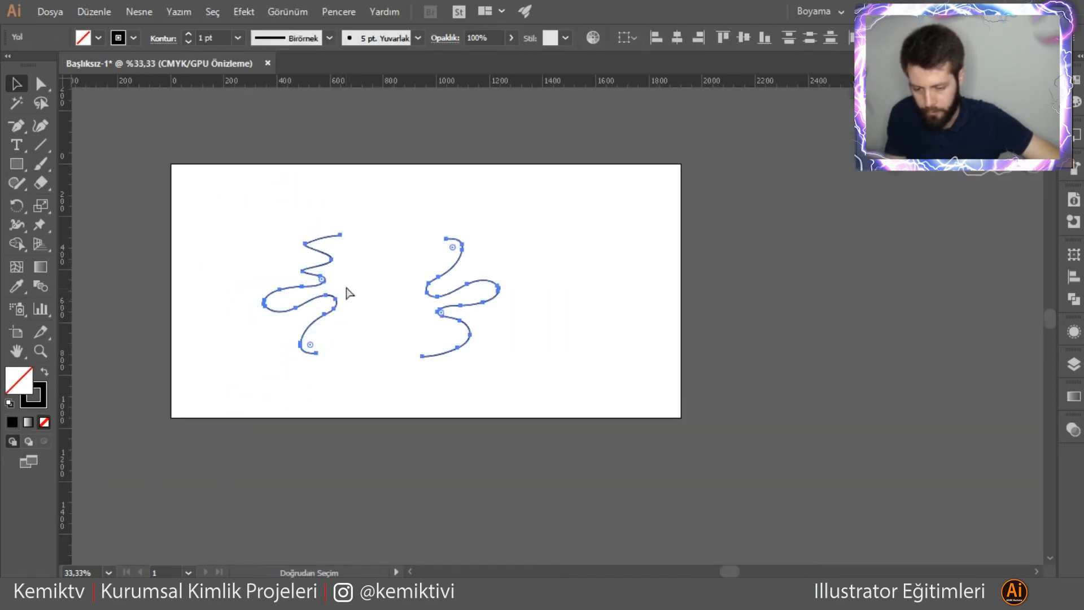
{"action": "left_click", "coordinate": [220, 37]}
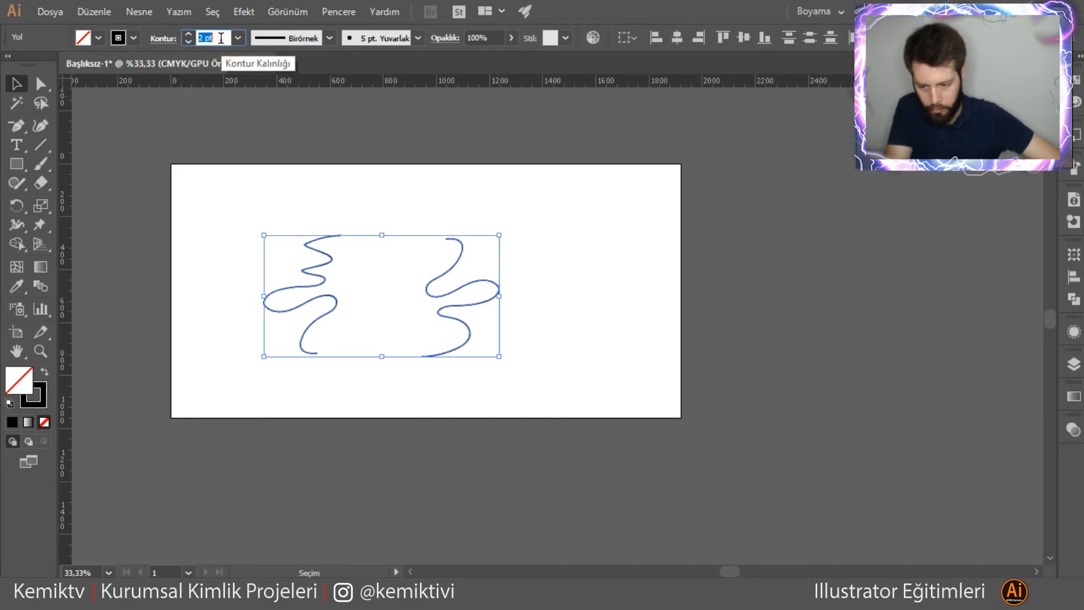
{"action": "key", "text": "Up"}
{"action": "key", "text": "Up"}
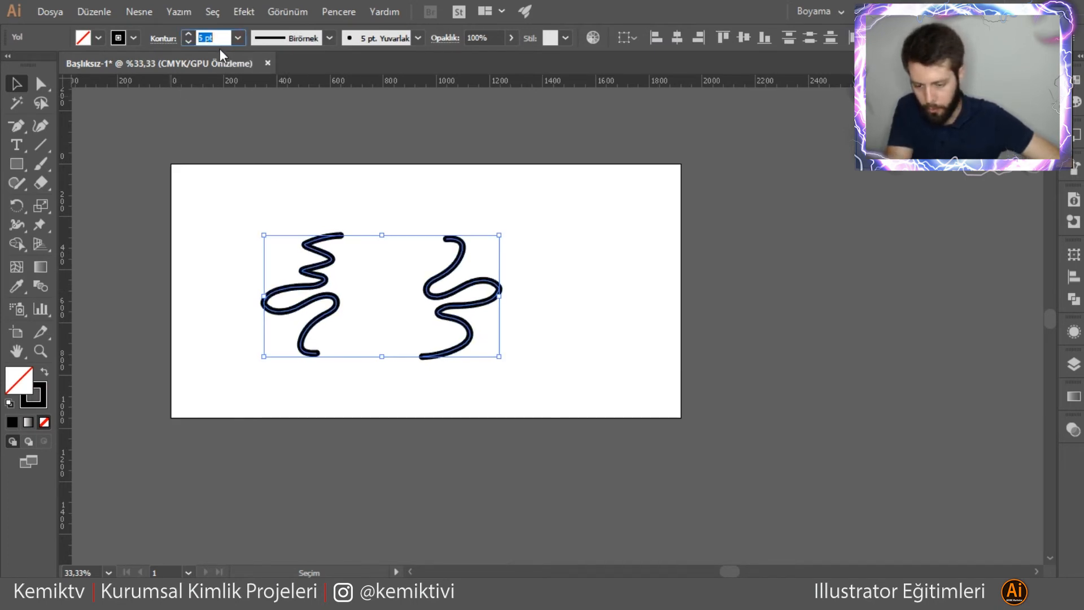
{"action": "key", "text": "Down"}
{"action": "left_click", "coordinate": [252, 187]}
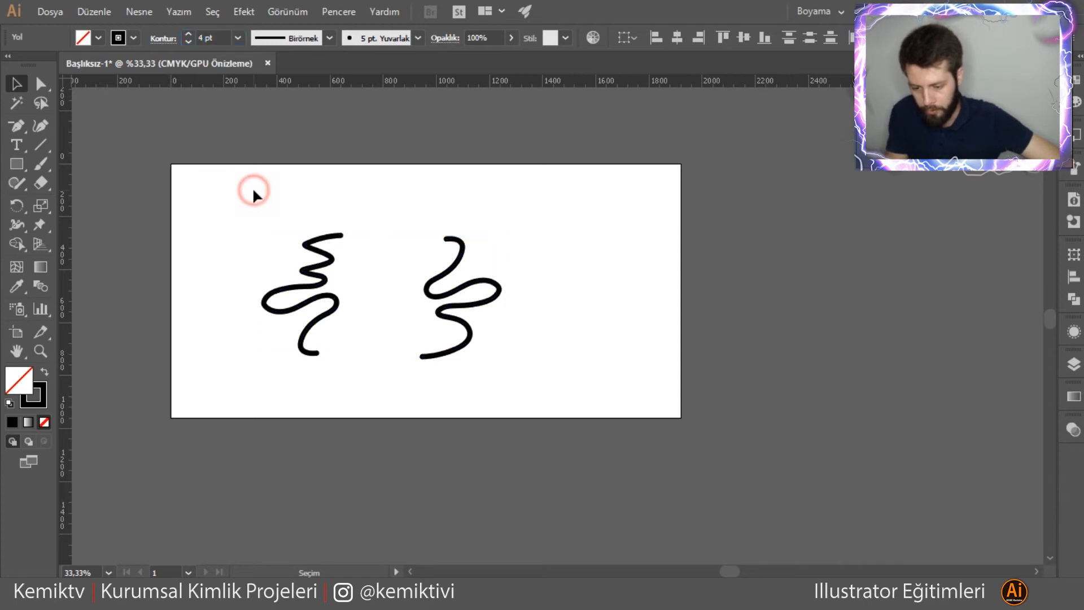
- Paste the gradient square, place it just below the artboard, and deselect it
{"action": "key", "text": "ctrl+v"}
{"action": "left_click_drag", "start_coordinate": [545, 330], "coordinate": [466, 370]}
{"action": "left_click", "coordinate": [257, 236]}
- Select both thickened wavy lines, convert their strokes into filled shapes with Outline Stroke, and deselect them
{"action": "mouse_move", "coordinate": [245, 208]}
{"action": "left_mouse_down"}
{"action": "mouse_move", "coordinate": [453, 290]}
{"action": "mouse_move", "coordinate": [502, 285]}
{"action": "left_mouse_up"}
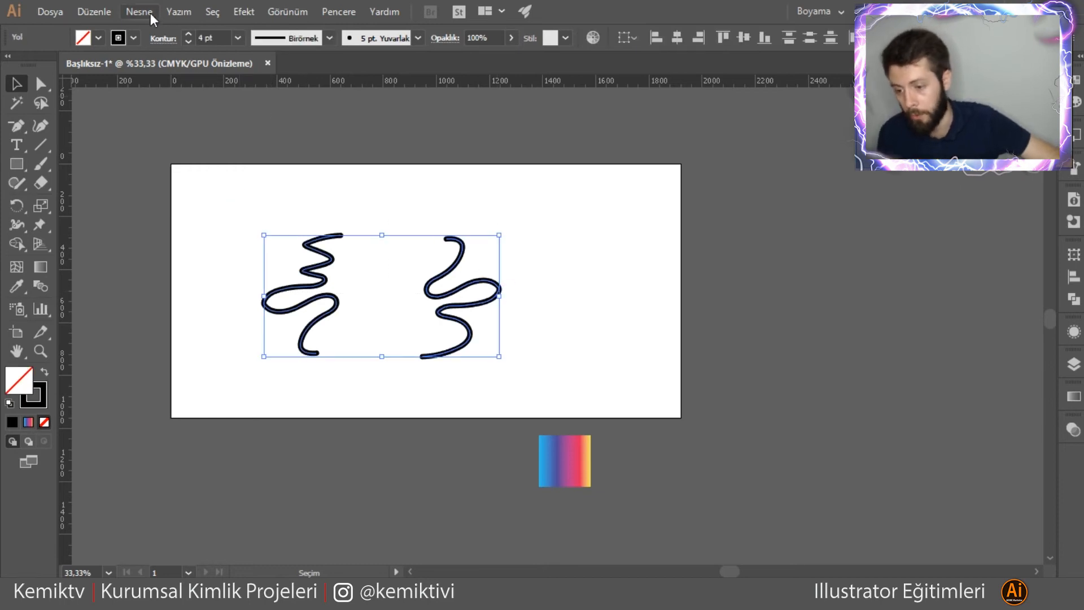
{"action": "left_click", "coordinate": [150, 12]}
{"action": "left_click", "coordinate": [242, 174]}
{"action": "left_click", "coordinate": [565, 270]}
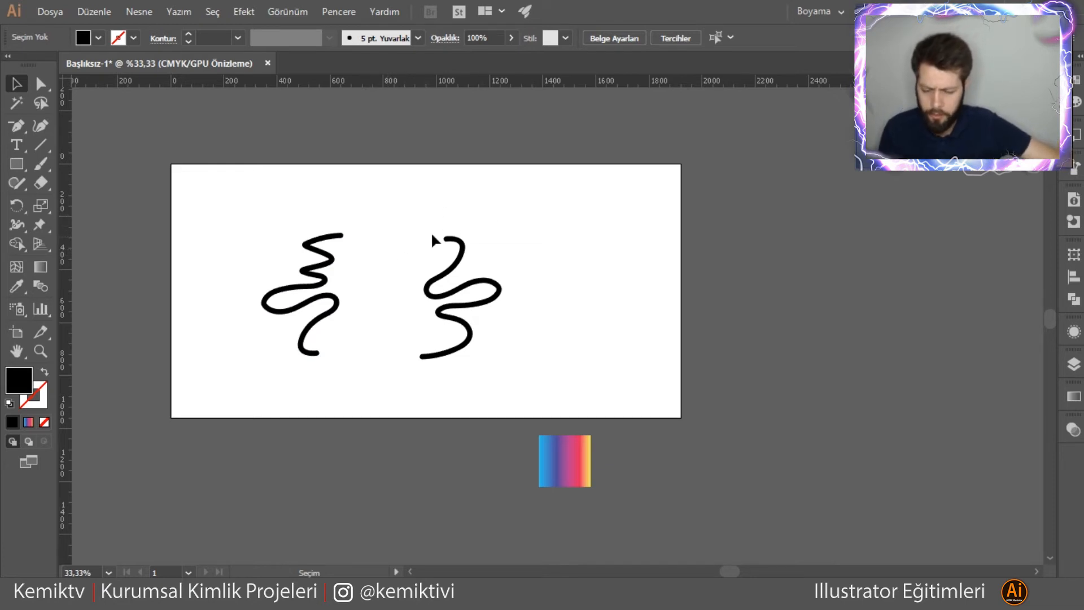
{"action": "left_click_drag", "start_coordinate": [284, 227], "coordinate": [486, 319]}
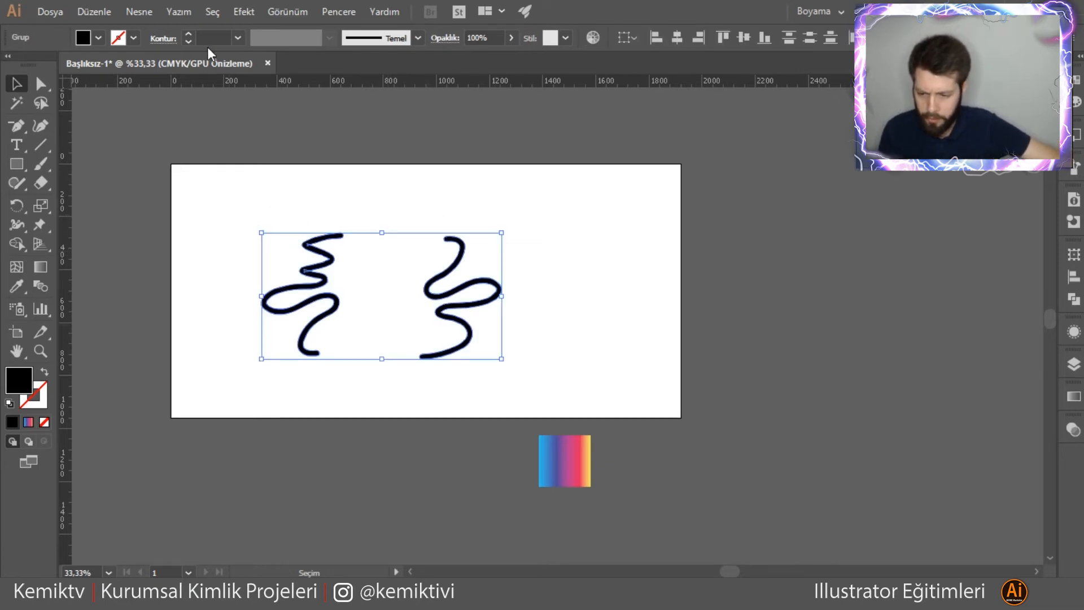
{"action": "left_click", "coordinate": [178, 12]}
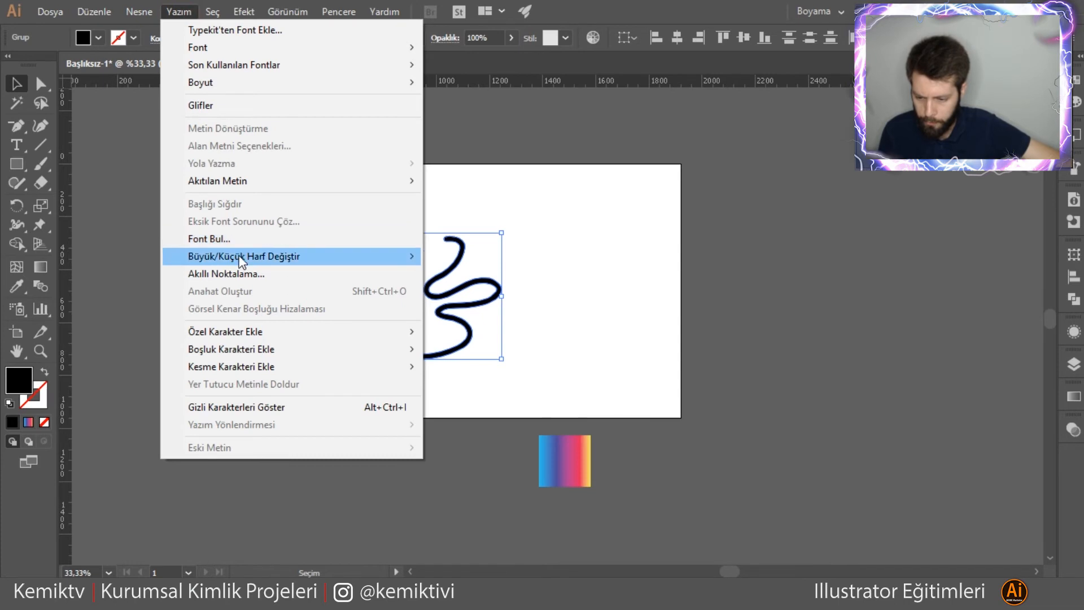
{"action": "mouse_move", "coordinate": [139, 12]}
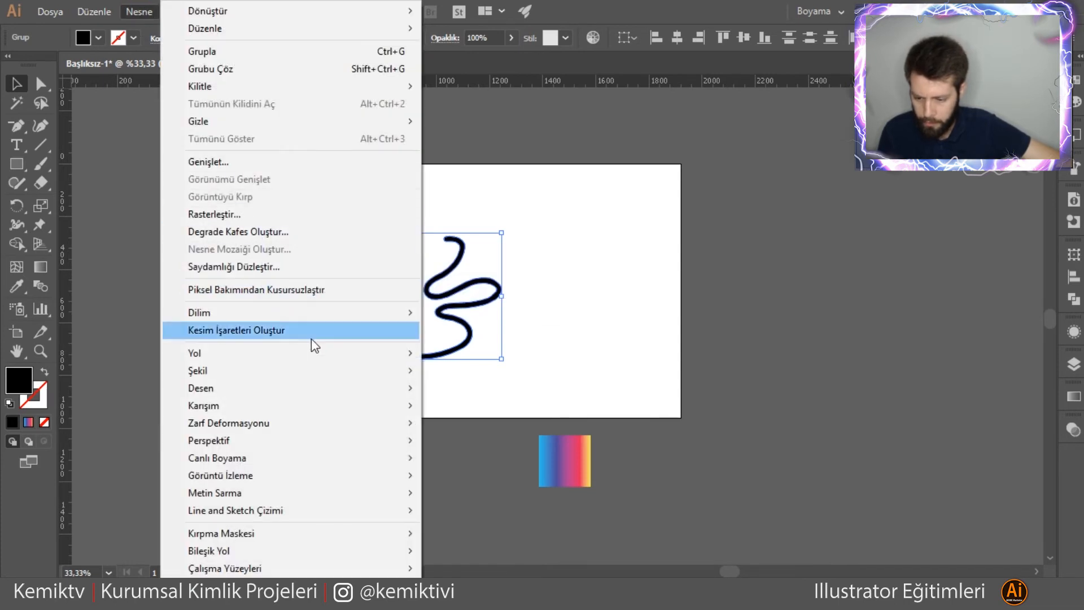
{"action": "left_click", "coordinate": [527, 278]}
- Fill both wavy shapes with the square's multicolour gradient by sampling it with the Eyedropper, and deselect them
{"action": "left_click_drag", "start_coordinate": [256, 218], "coordinate": [523, 307]}
{"action": "left_click", "coordinate": [16, 286]}
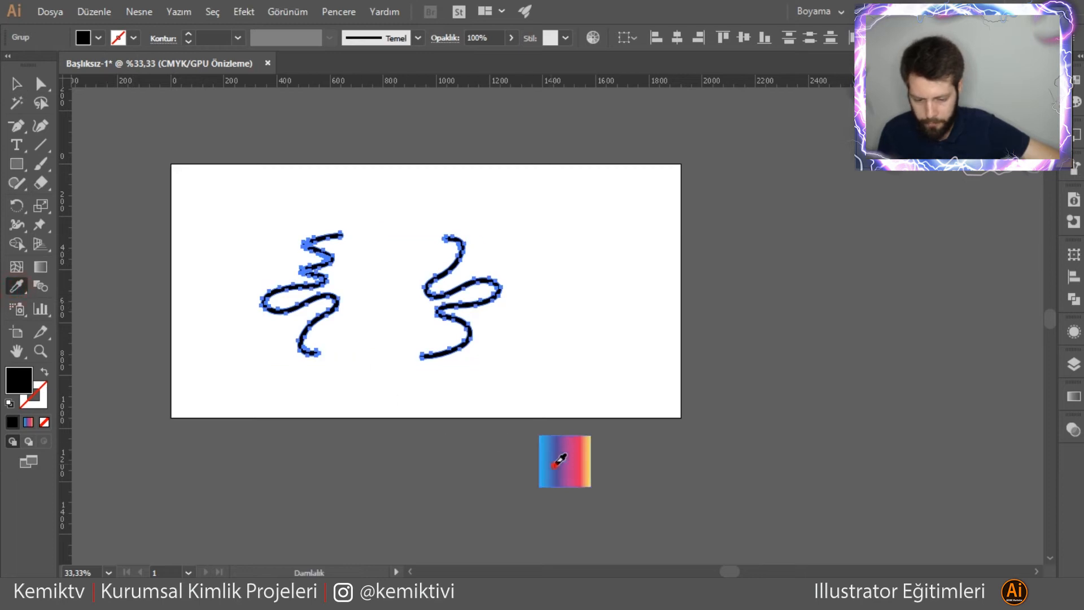
{"action": "left_click", "coordinate": [559, 459]}
{"action": "left_click", "coordinate": [16, 84]}
{"action": "left_click", "coordinate": [155, 166]}
- Create a blend between the two gradient-filled wavy shapes and move it above the artboard
{"action": "left_click_drag", "start_coordinate": [225, 195], "coordinate": [559, 353]}
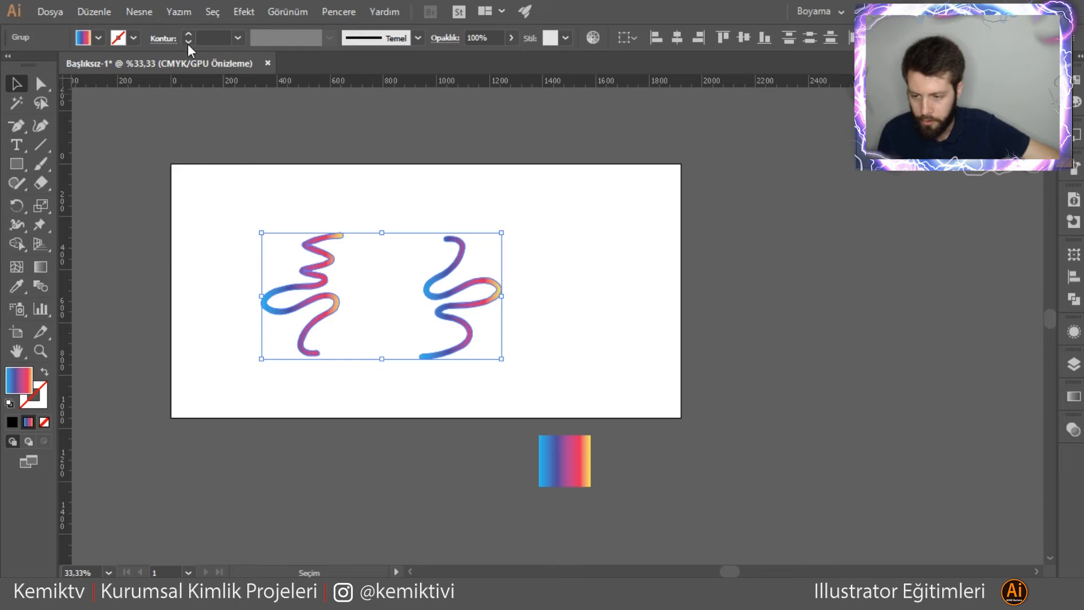
{"action": "left_click", "coordinate": [139, 12]}
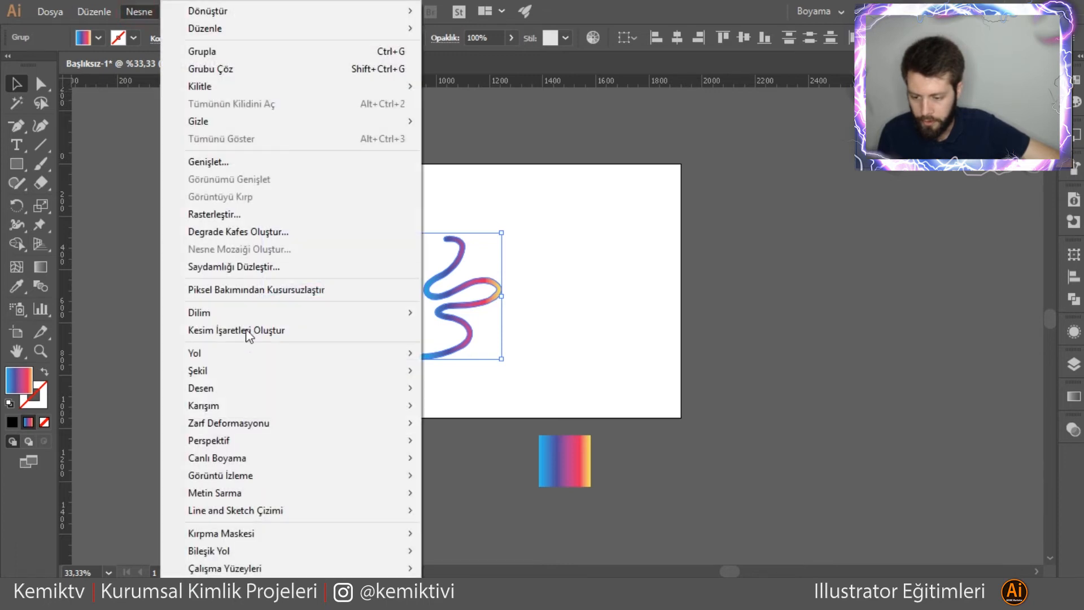
{"action": "mouse_move", "coordinate": [259, 407]}
{"action": "left_click", "coordinate": [473, 405]}
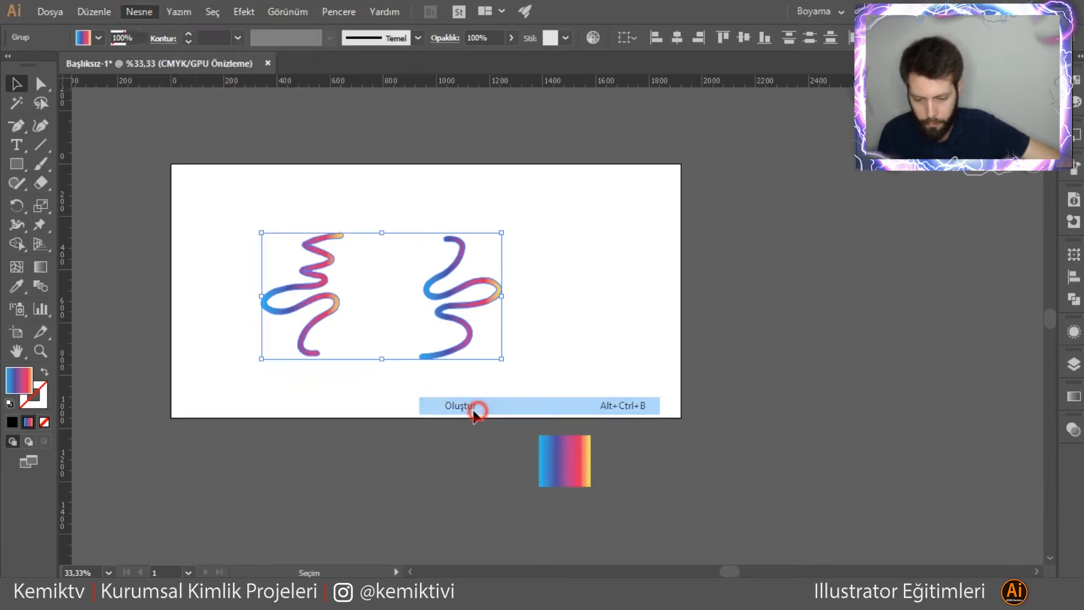
{"action": "left_click_drag", "start_coordinate": [452, 298], "coordinate": [434, 131]}
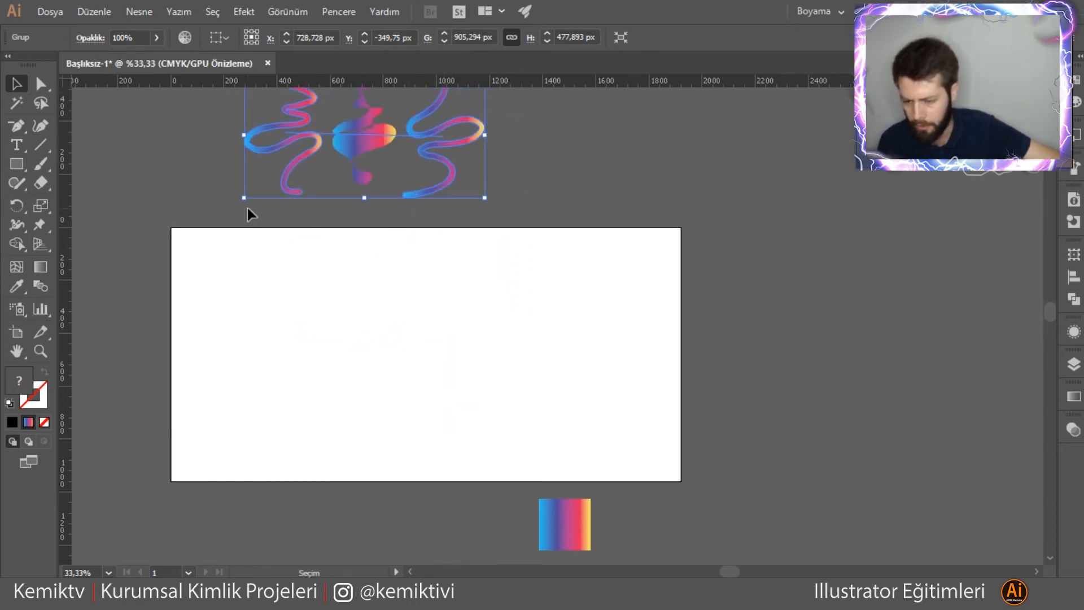
- Set the blend's spacing to a specified distance of 1 px with preview enabled, apply it, and deselect the blend
{"action": "double_click", "coordinate": [41, 286]}
{"action": "left_click", "coordinate": [428, 354]}
{"action": "left_click", "coordinate": [427, 400]}
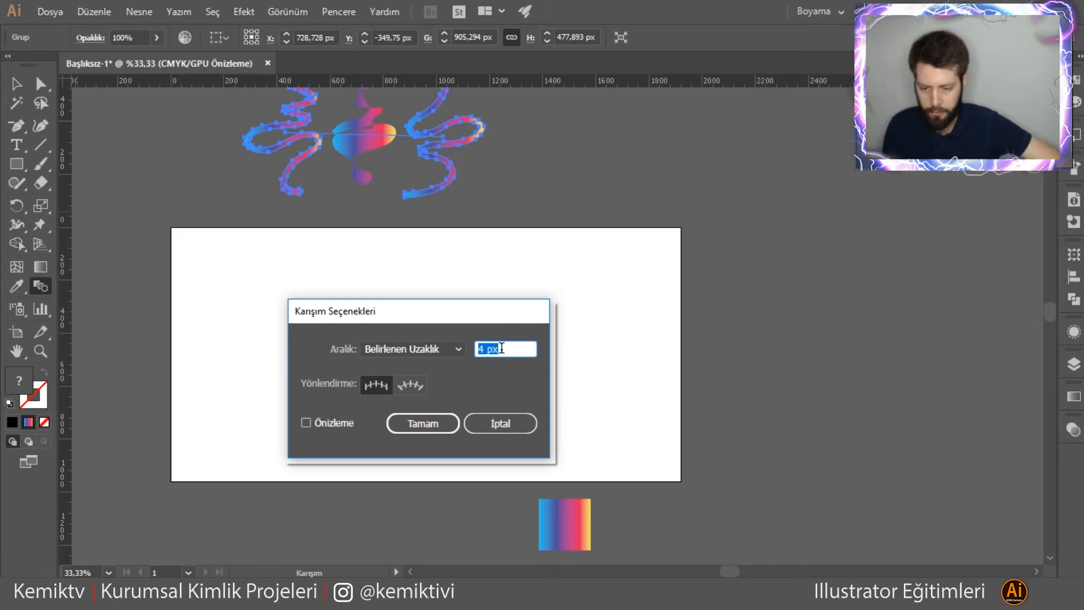
{"action": "left_click", "coordinate": [335, 424]}
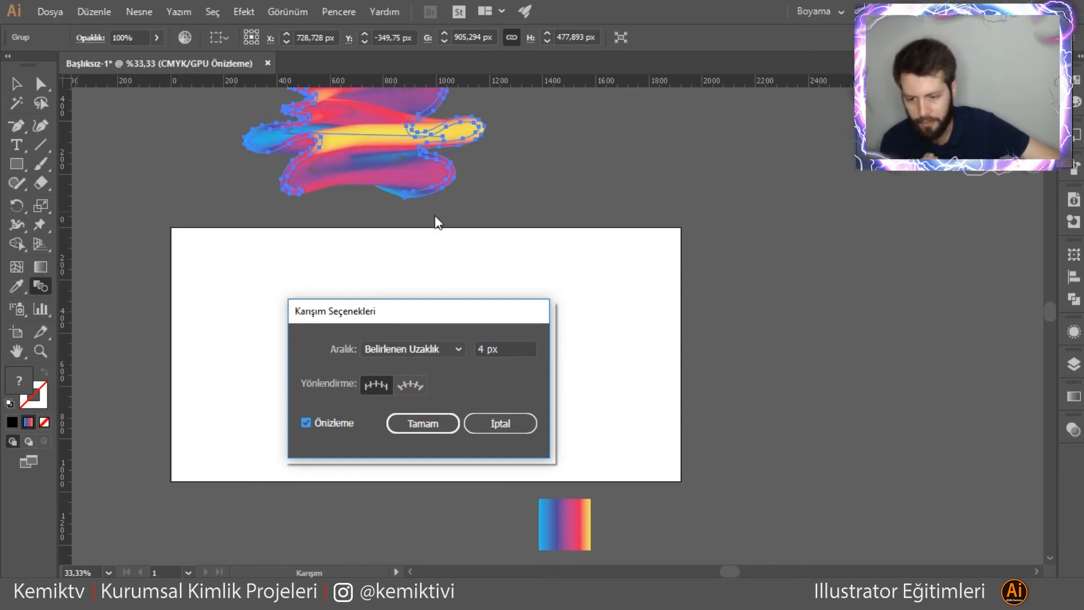
{"action": "left_click", "coordinate": [504, 350]}
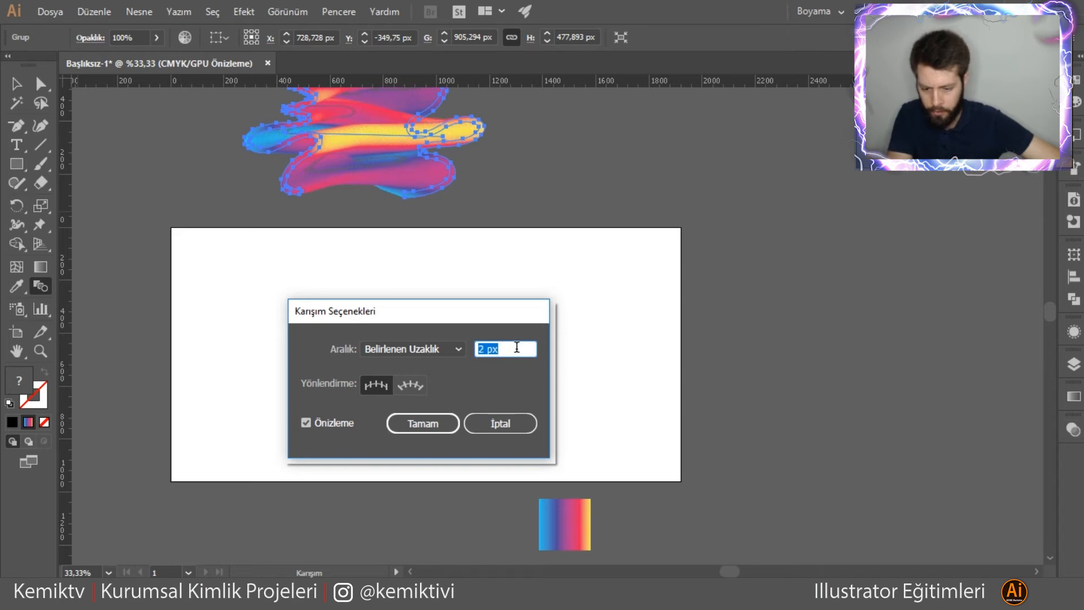
{"action": "left_click", "coordinate": [424, 423]}
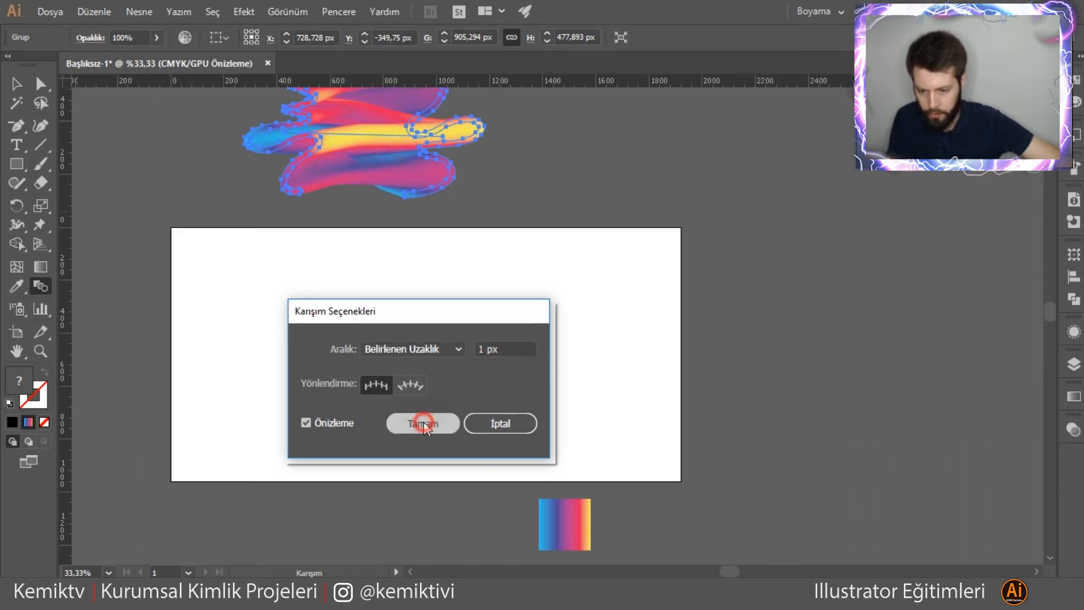
{"action": "key", "text": "v"}
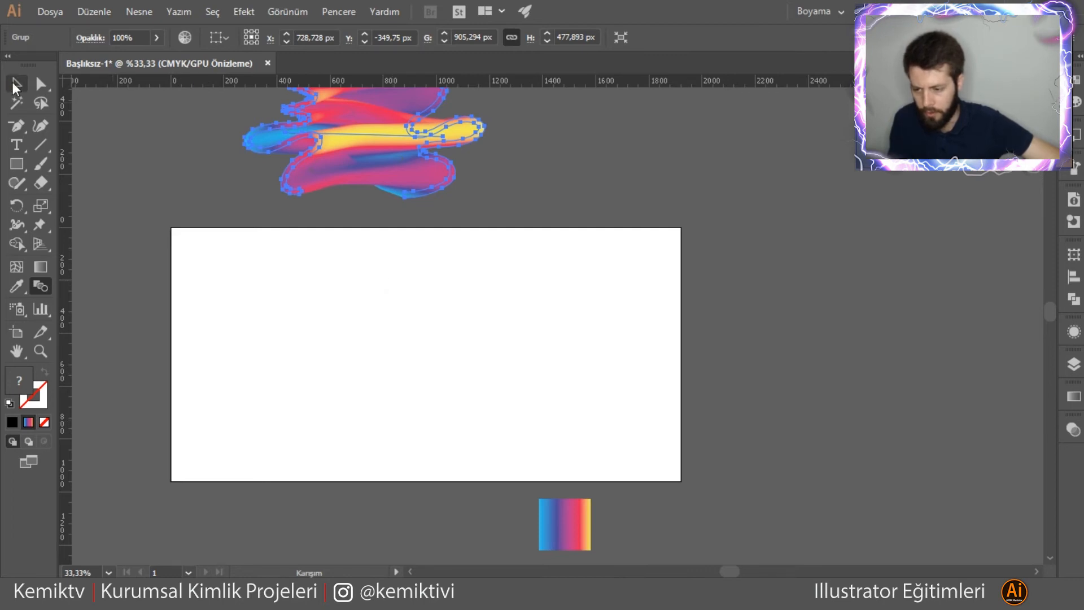
{"action": "left_click", "coordinate": [349, 229]}
- Isolate the blend inside its group and select the wavy shape at its right end
{"action": "left_click_drag", "start_coordinate": [370, 190], "coordinate": [379, 314]}
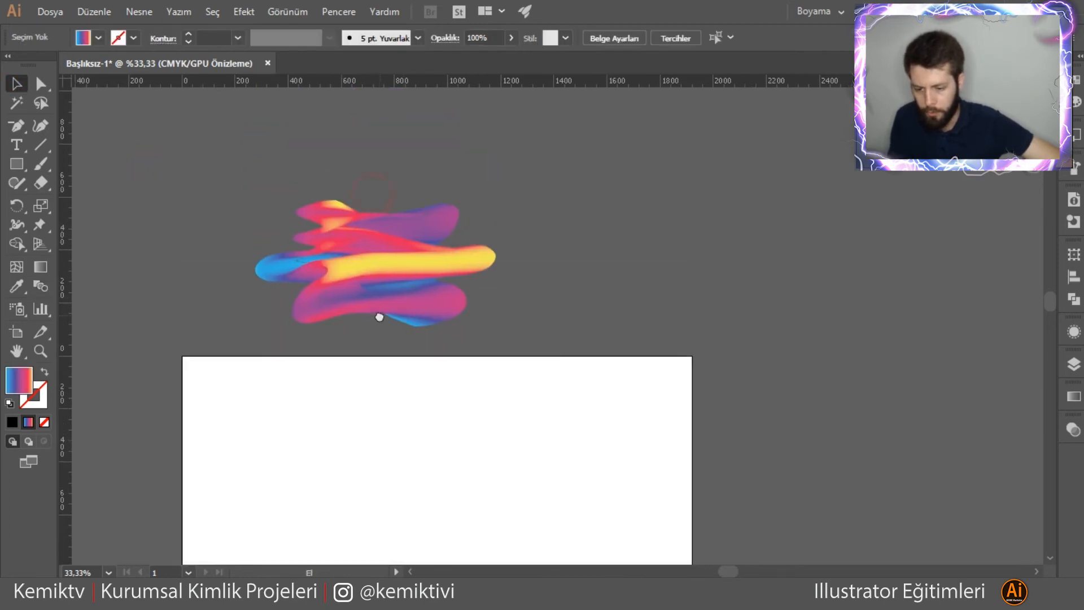
{"action": "scroll", "coordinate": [353, 237], "scroll_direction": "up", "scroll_amount": 1}
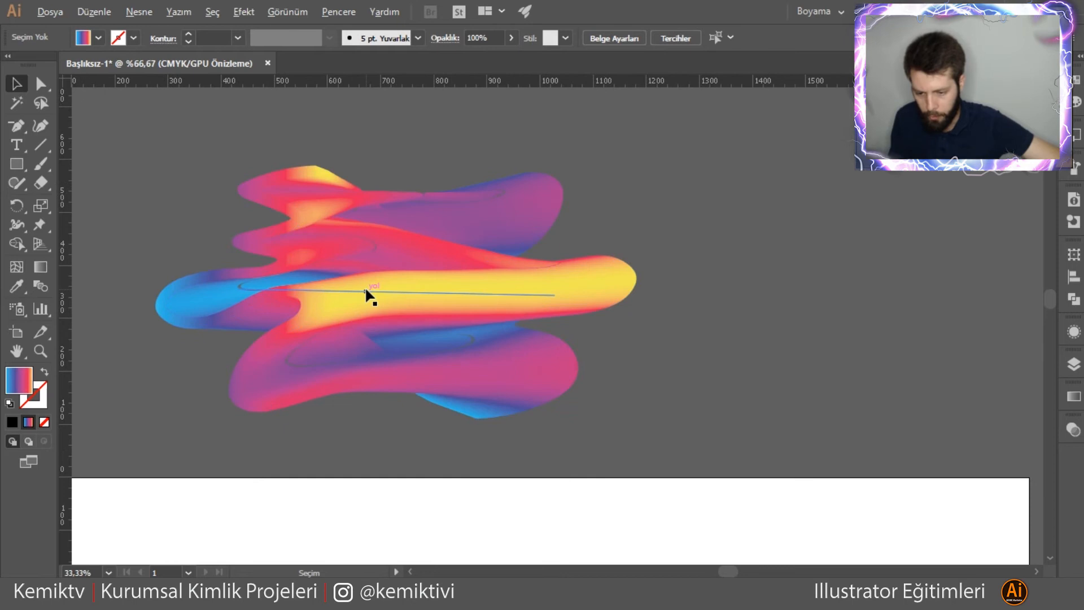
{"action": "scroll", "coordinate": [365, 286], "scroll_direction": "up", "scroll_amount": 4}
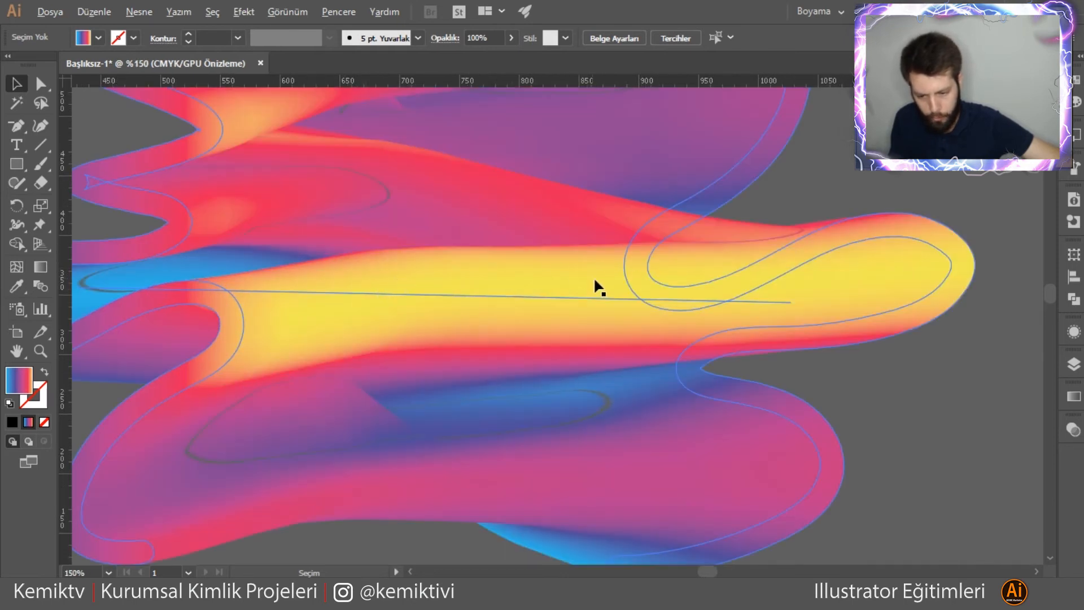
{"action": "scroll", "coordinate": [601, 282], "scroll_direction": "down", "scroll_amount": 2}
{"action": "left_click", "coordinate": [752, 275]}
{"action": "double_click", "coordinate": [747, 266]}
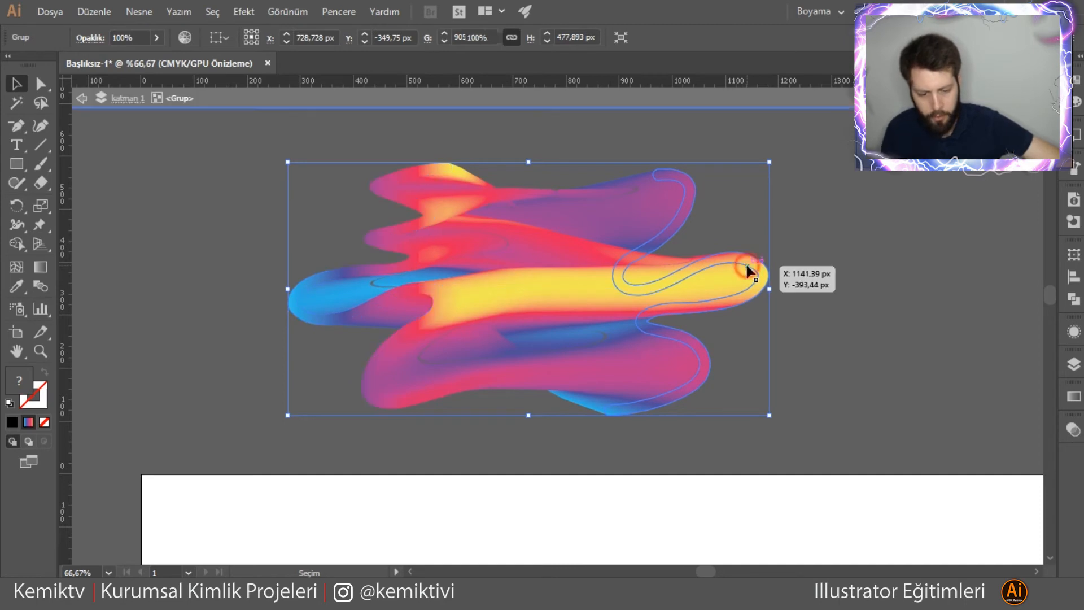
{"action": "left_click", "coordinate": [749, 259]}
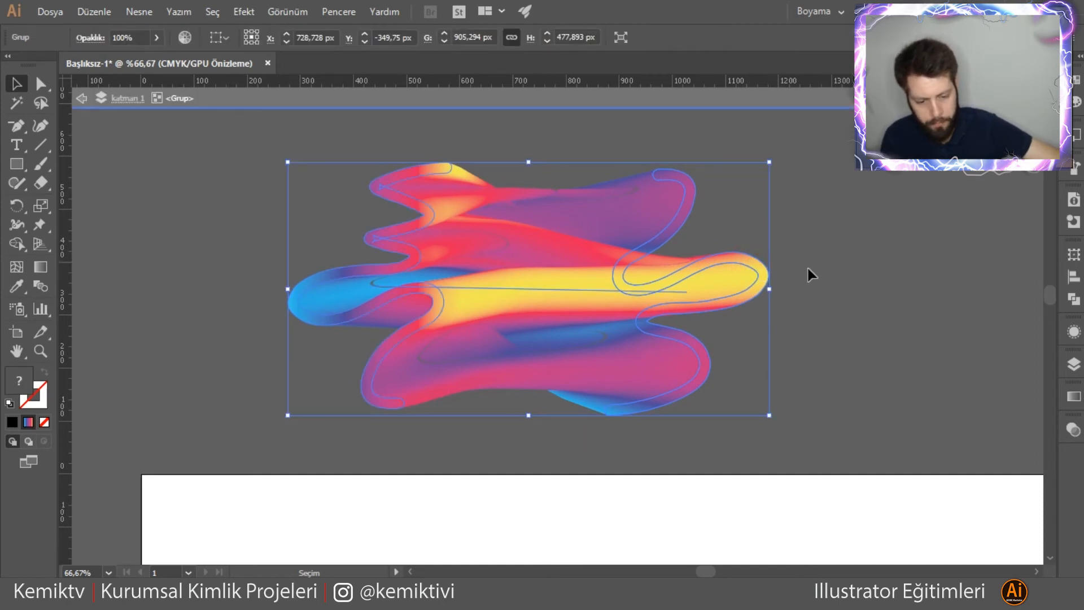
{"action": "double_click", "coordinate": [743, 258]}
{"action": "left_click", "coordinate": [746, 257]}
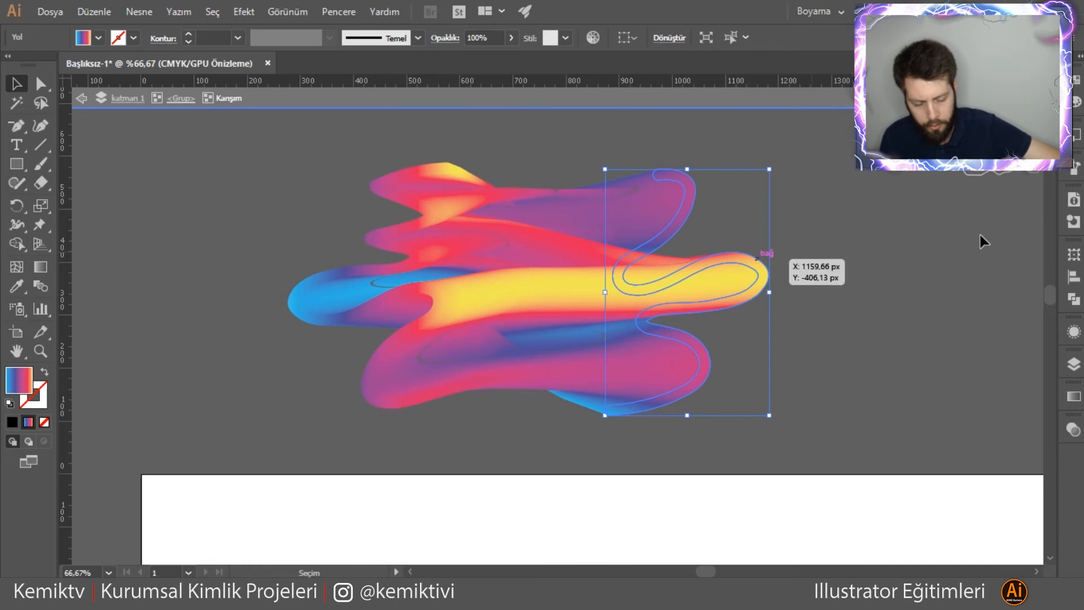
- Shift the purple, magenta and red stops of the right shape's gradient toward blue, with red at 56.15%, and deselect the shape
{"action": "left_click", "coordinate": [1073, 396]}
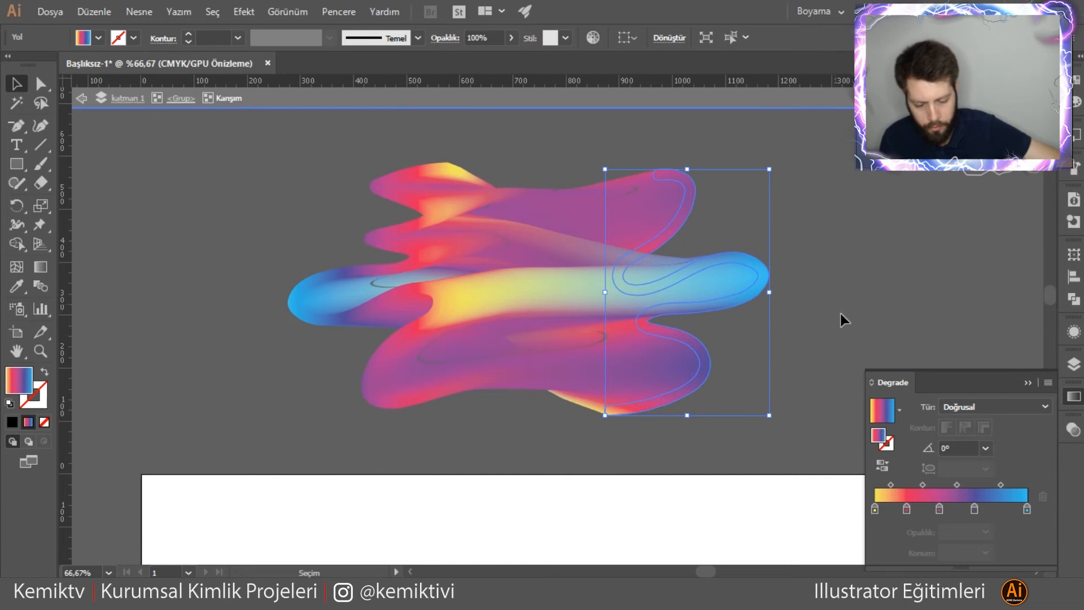
{"action": "left_click", "coordinate": [883, 466]}
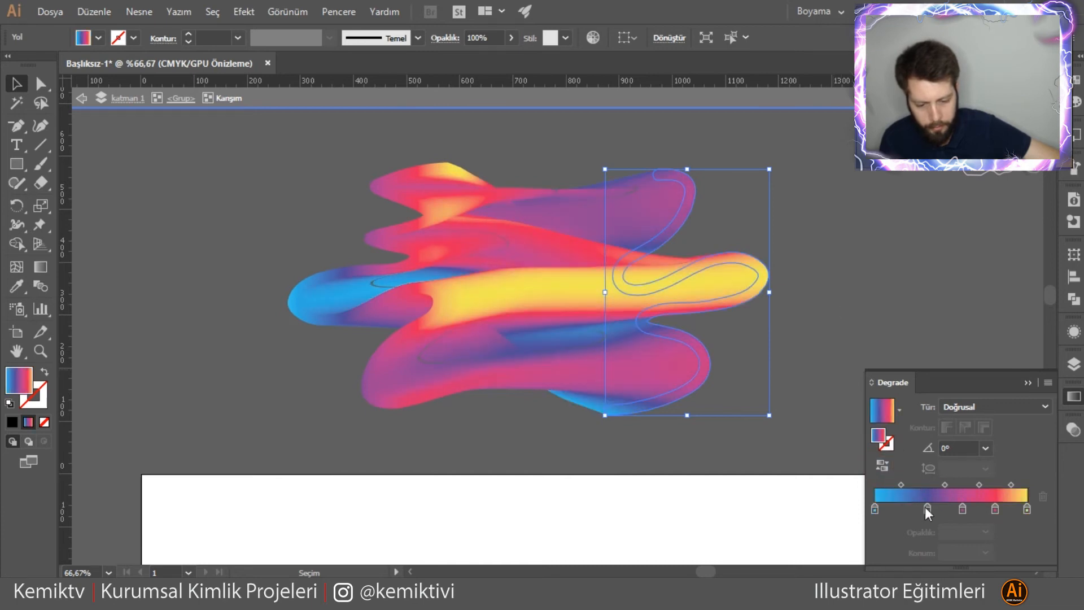
{"action": "left_click", "coordinate": [1027, 510]}
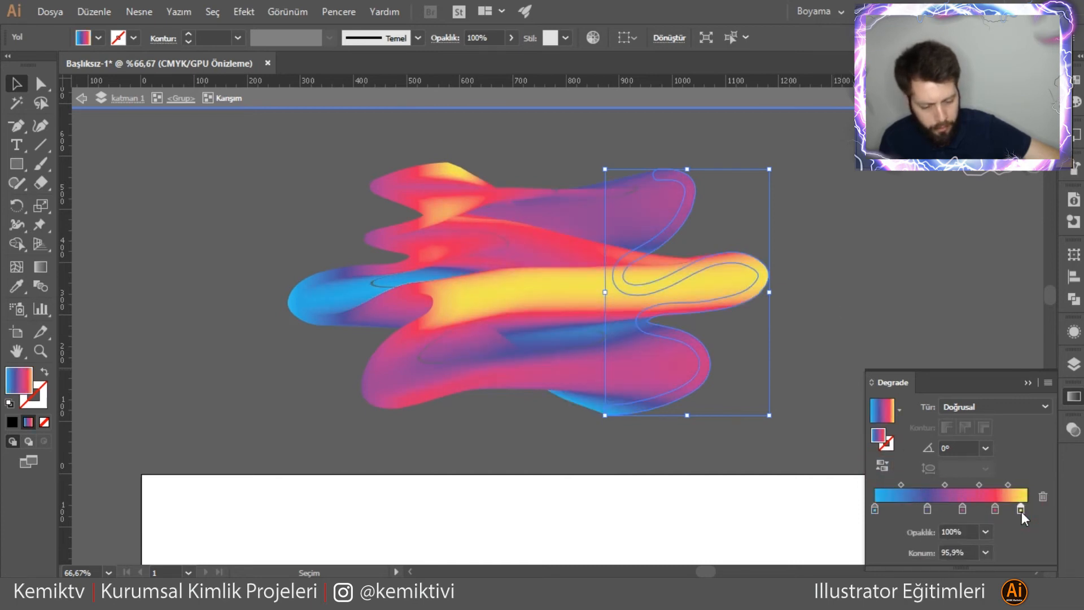
{"action": "left_click_drag", "start_coordinate": [993, 507], "coordinate": [949, 509]}
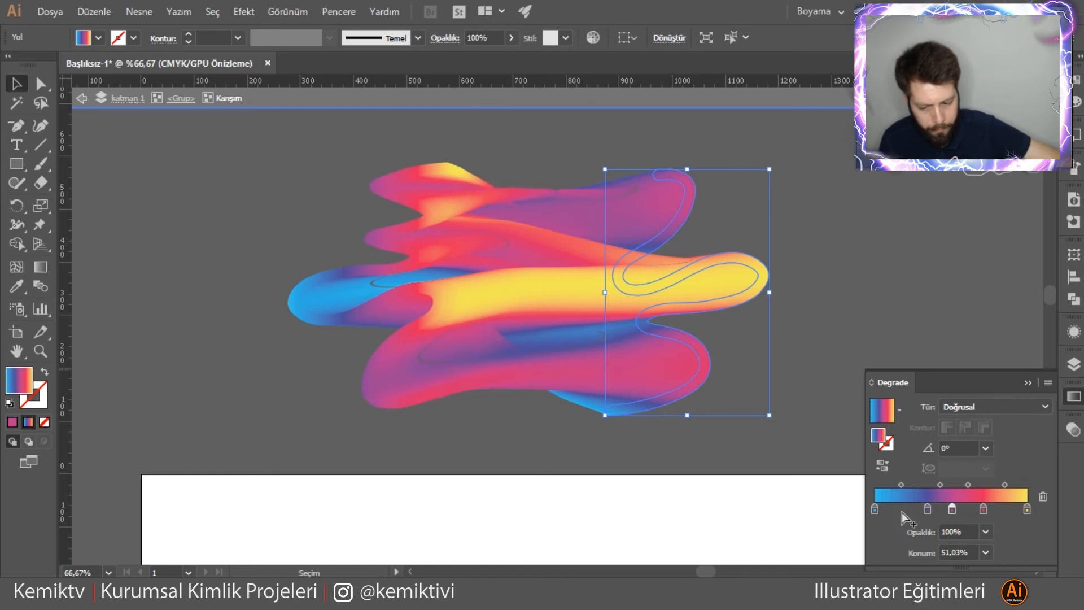
{"action": "left_click_drag", "start_coordinate": [927, 507], "coordinate": [961, 509]}
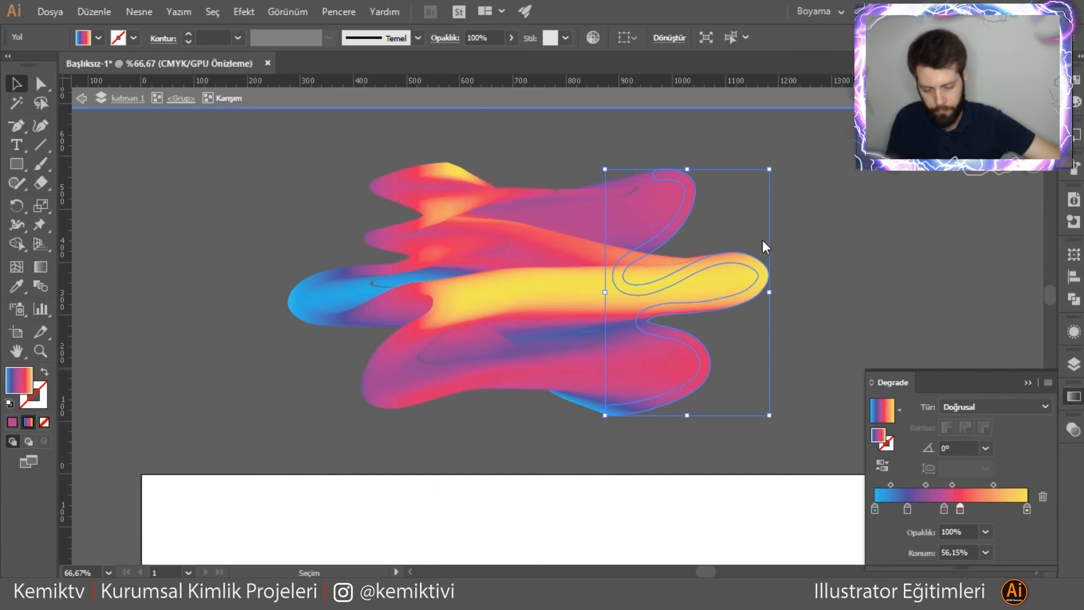
{"action": "left_click", "coordinate": [705, 237]}
{"action": "scroll", "coordinate": [543, 300], "scroll_direction": "down", "scroll_amount": 2}
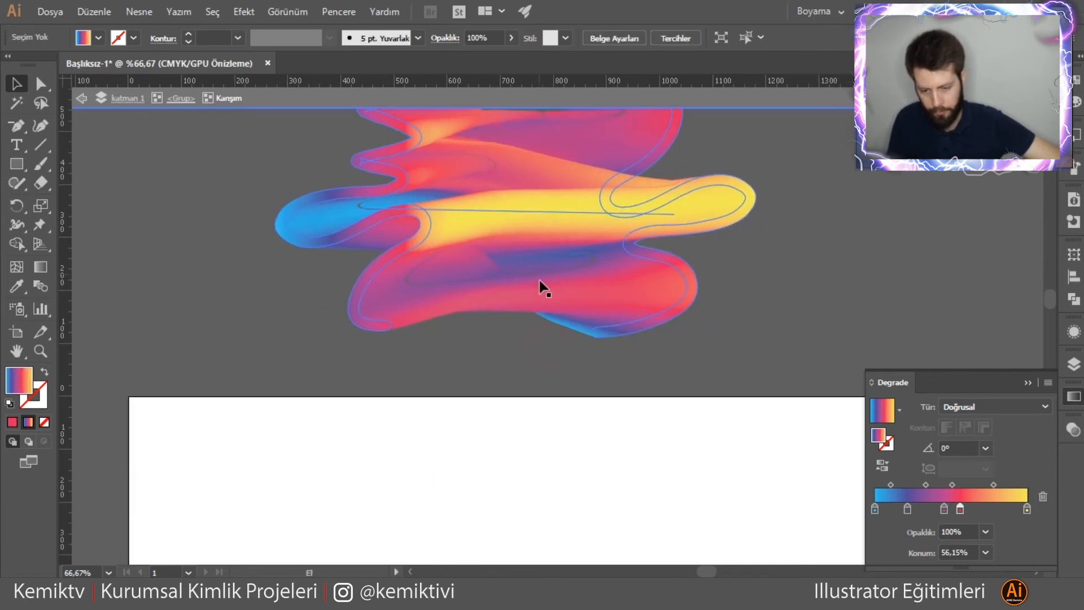
{"action": "scroll", "coordinate": [603, 310], "scroll_direction": "down", "scroll_amount": 2}
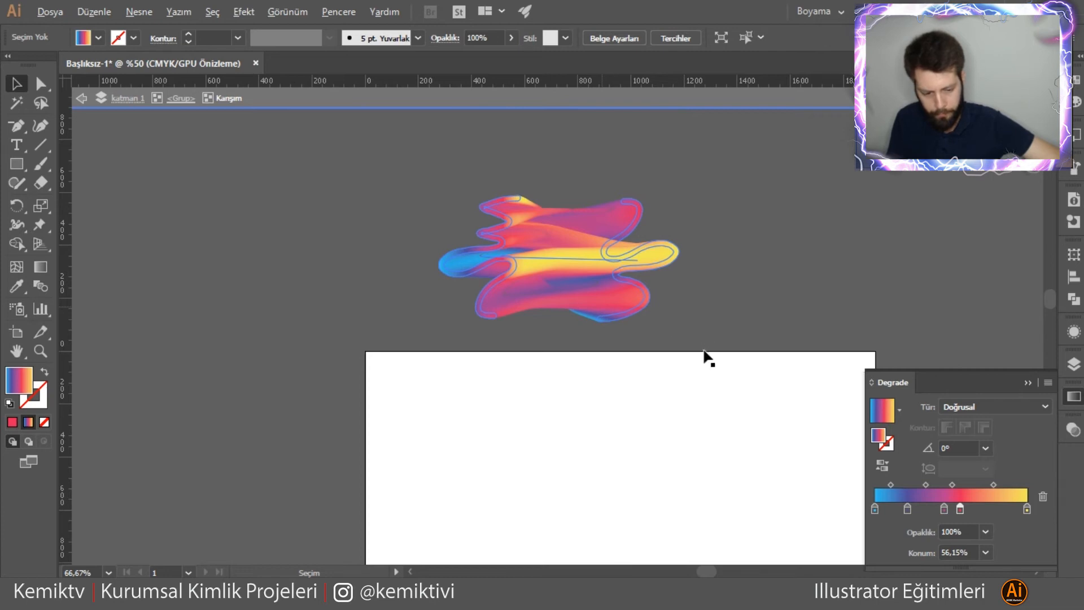
{"action": "scroll", "coordinate": [601, 307], "scroll_direction": "down", "scroll_amount": 1}
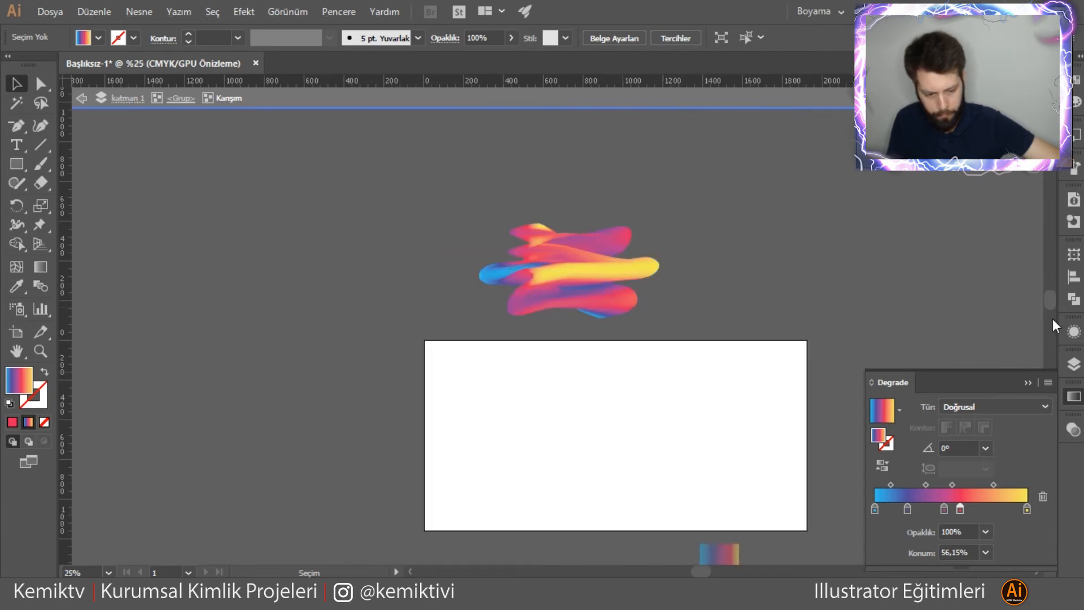
- Exit isolation mode and move the whole blend over the upper-right edge of the artboard
{"action": "left_click", "coordinate": [1027, 382]}
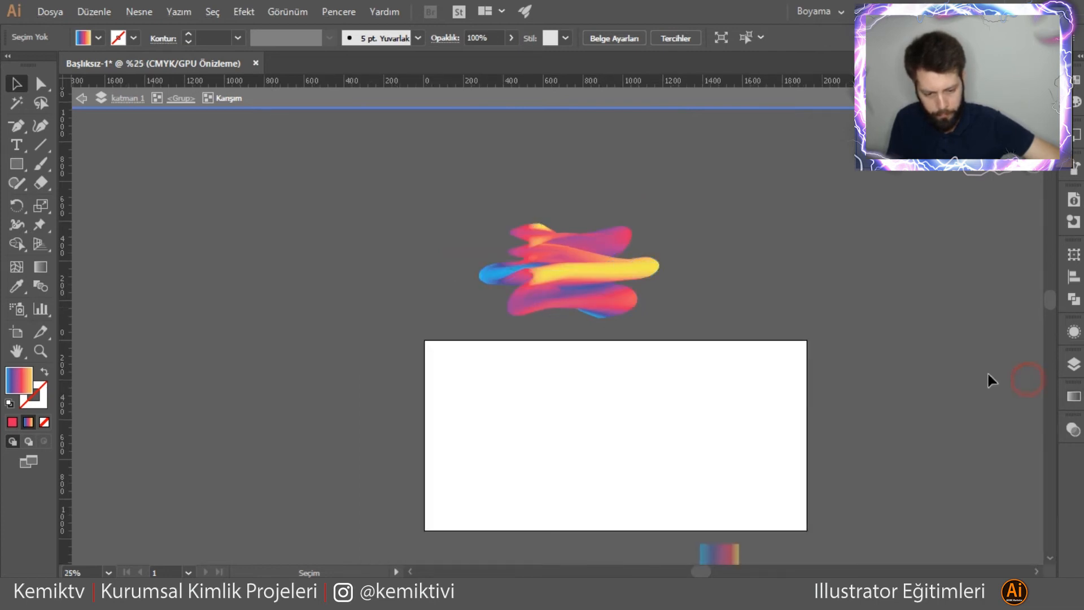
{"action": "left_click", "coordinate": [577, 275]}
{"action": "double_click", "coordinate": [349, 219]}
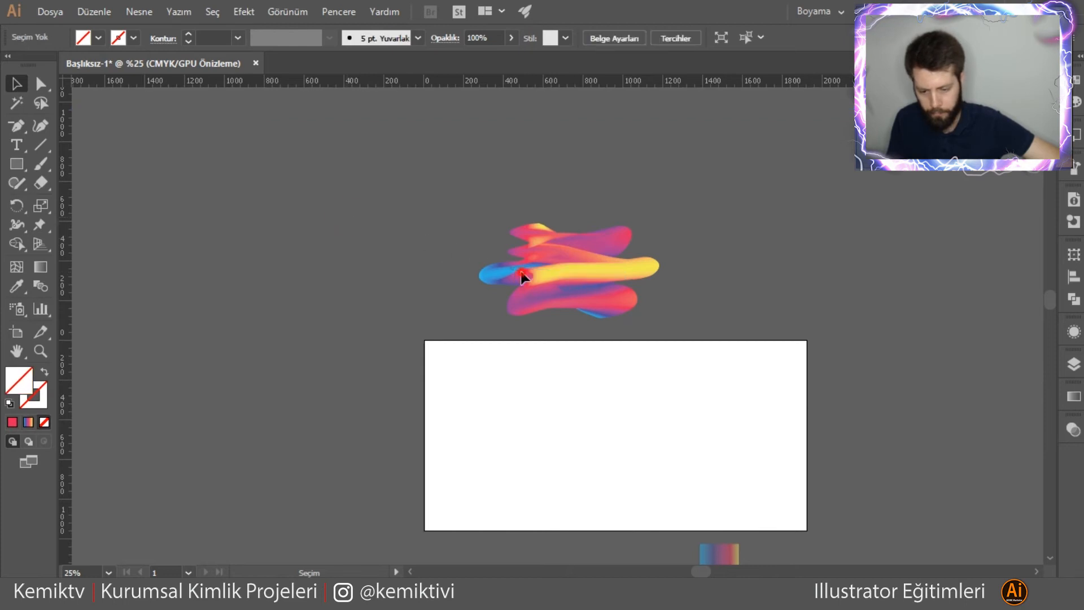
{"action": "left_click_drag", "start_coordinate": [638, 314], "coordinate": [659, 320]}
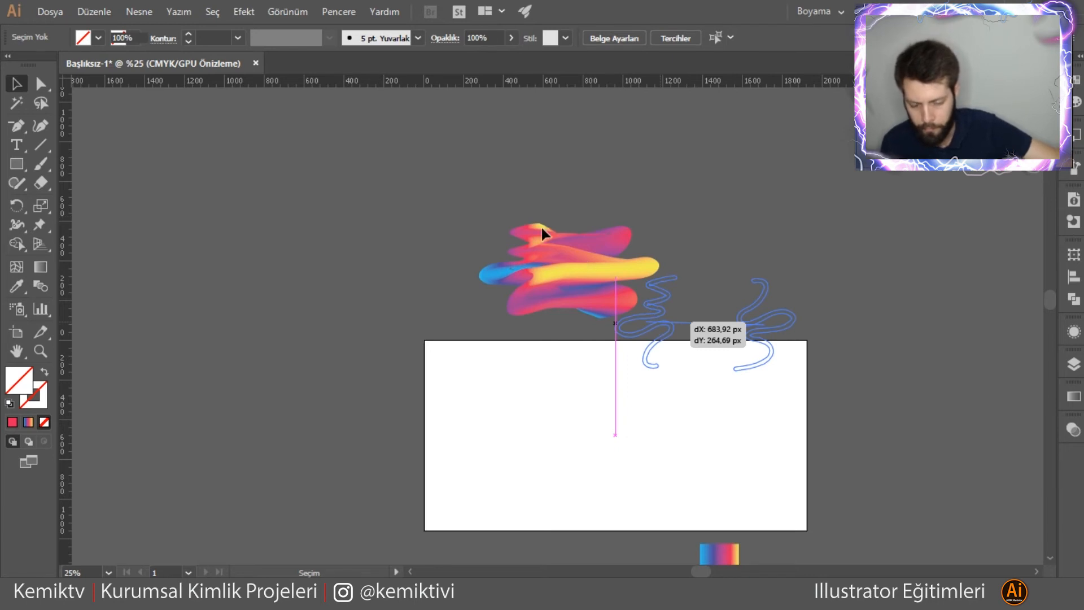
{"action": "left_click_drag", "start_coordinate": [615, 323], "coordinate": [615, 323]}
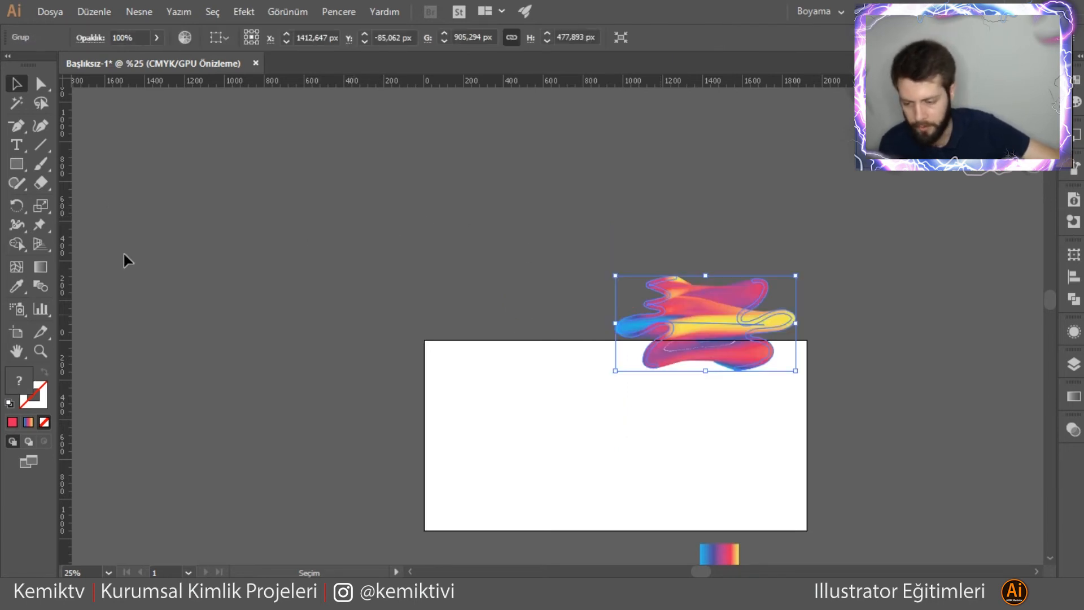
- Set the blend's spacing to 500 specified steps
{"action": "double_click", "coordinate": [44, 286]}
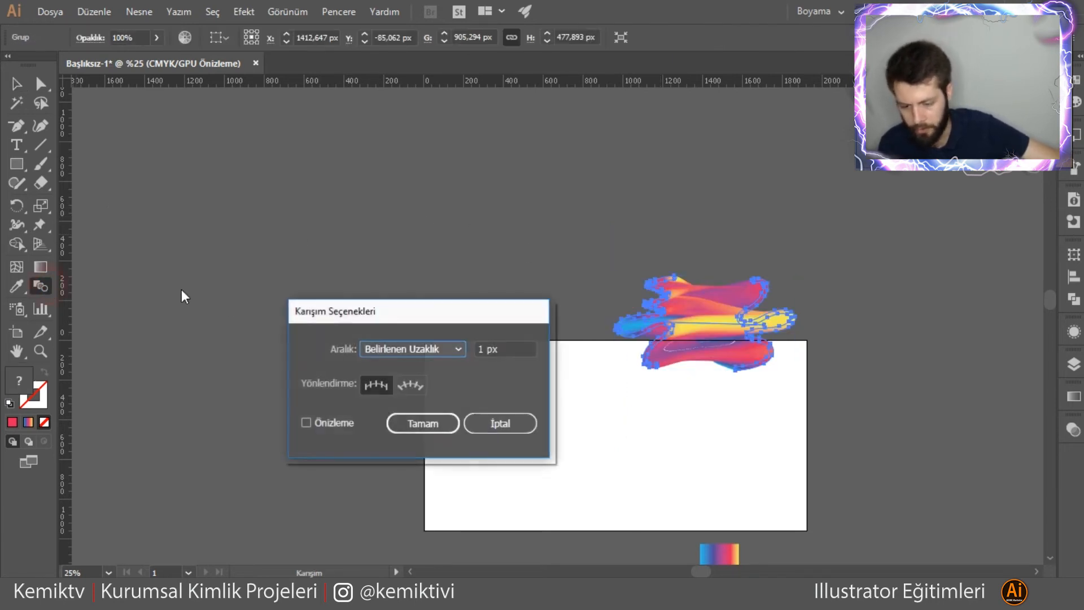
{"action": "left_click", "coordinate": [452, 349]}
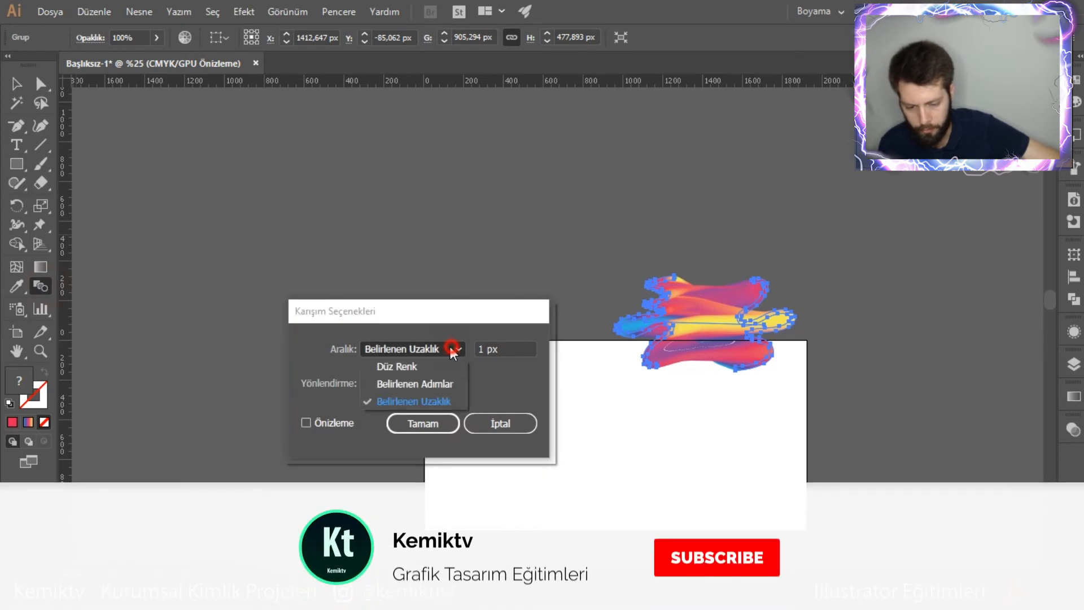
{"action": "left_click", "coordinate": [423, 383]}
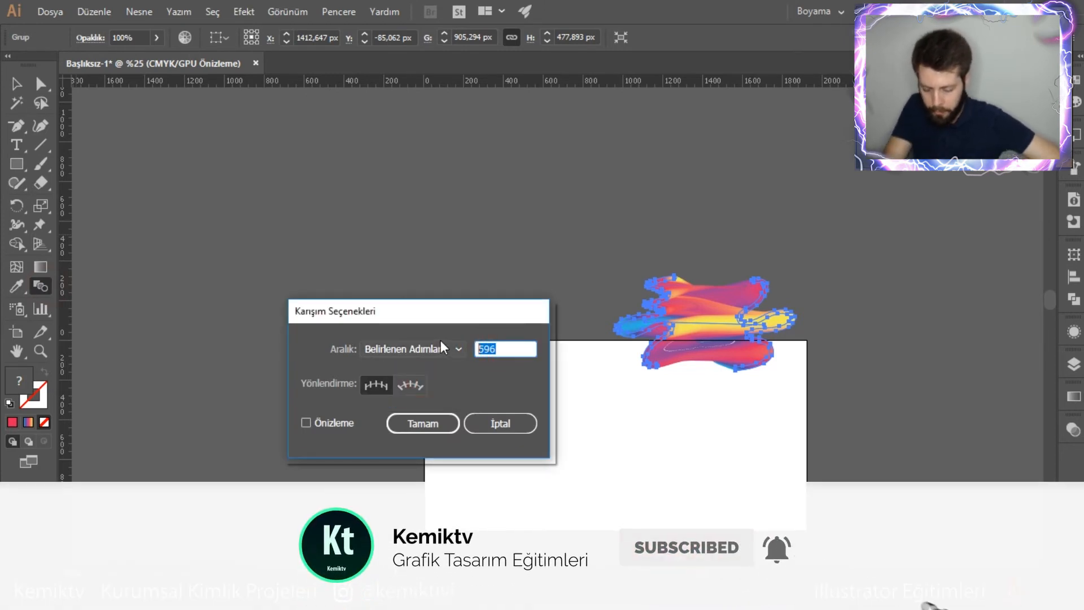
{"action": "type", "text": "500"}
{"action": "left_click", "coordinate": [446, 422]}
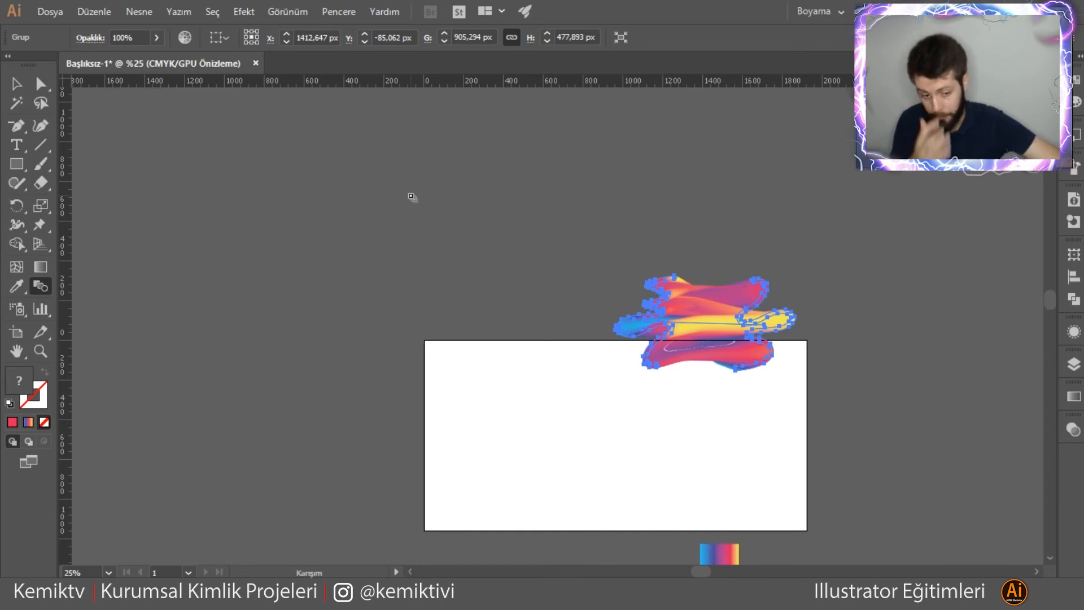
- Move the blend back to the empty area above the artboard
{"action": "left_click", "coordinate": [16, 83]}
{"action": "left_click", "coordinate": [363, 218]}
{"action": "left_click_drag", "start_coordinate": [699, 340], "coordinate": [502, 224]}
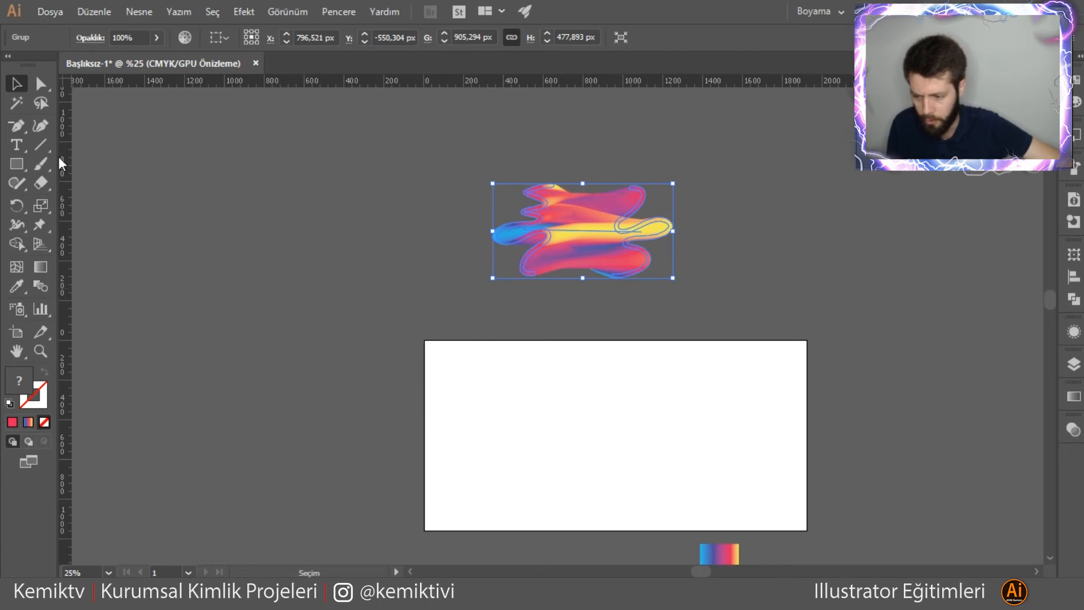
- Draw a looping open curve with the Curvature tool from below the artboard's lower-left corner to near its upper-right corner
{"action": "left_click", "coordinate": [41, 125]}
{"action": "left_click_drag", "start_coordinate": [446, 518], "coordinate": [445, 515]}
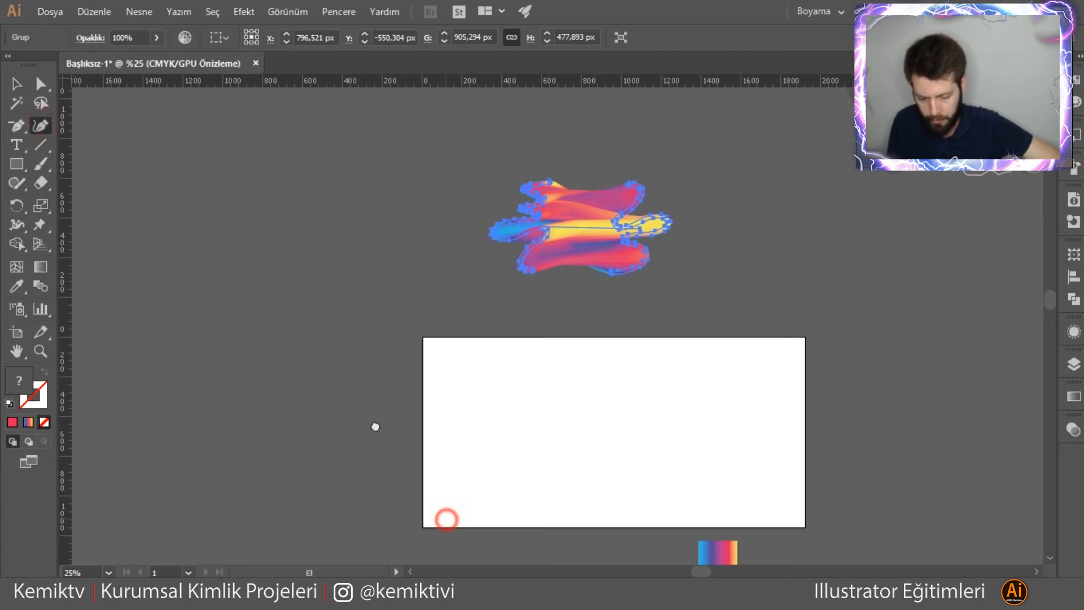
{"action": "left_click_drag", "start_coordinate": [375, 426], "coordinate": [327, 426]}
{"action": "left_click", "coordinate": [296, 433]}
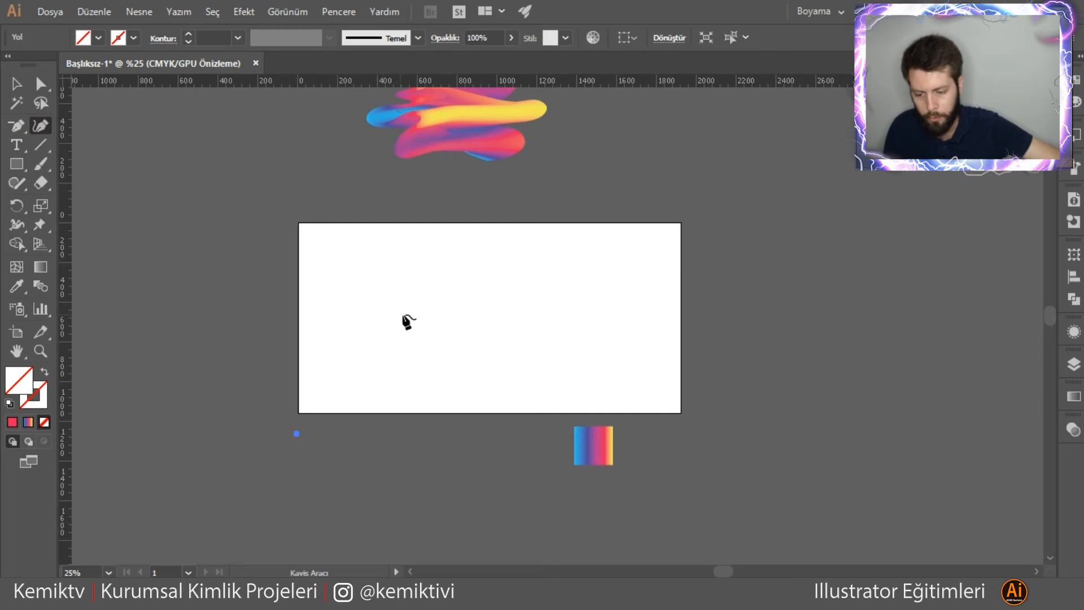
{"action": "left_click", "coordinate": [463, 277]}
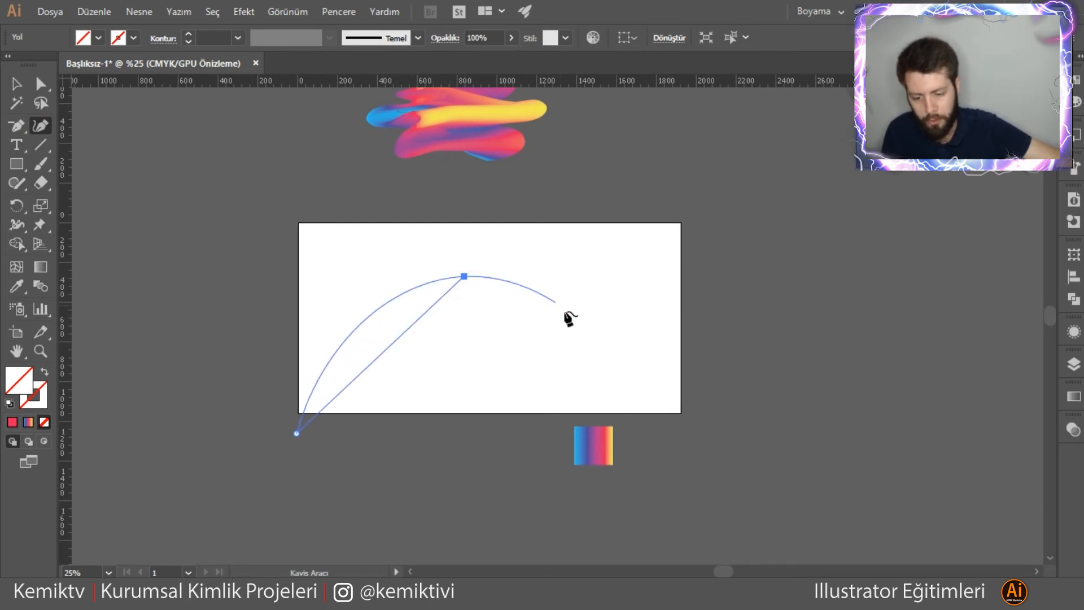
{"action": "left_click", "coordinate": [600, 336]}
{"action": "left_click", "coordinate": [448, 356]}
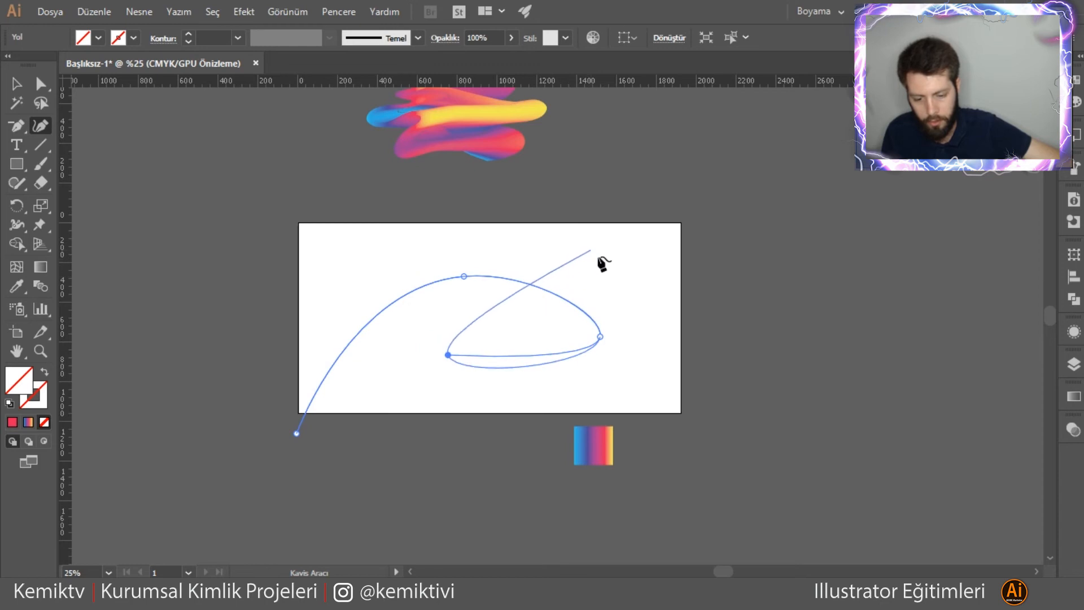
{"action": "left_click", "coordinate": [622, 254]}
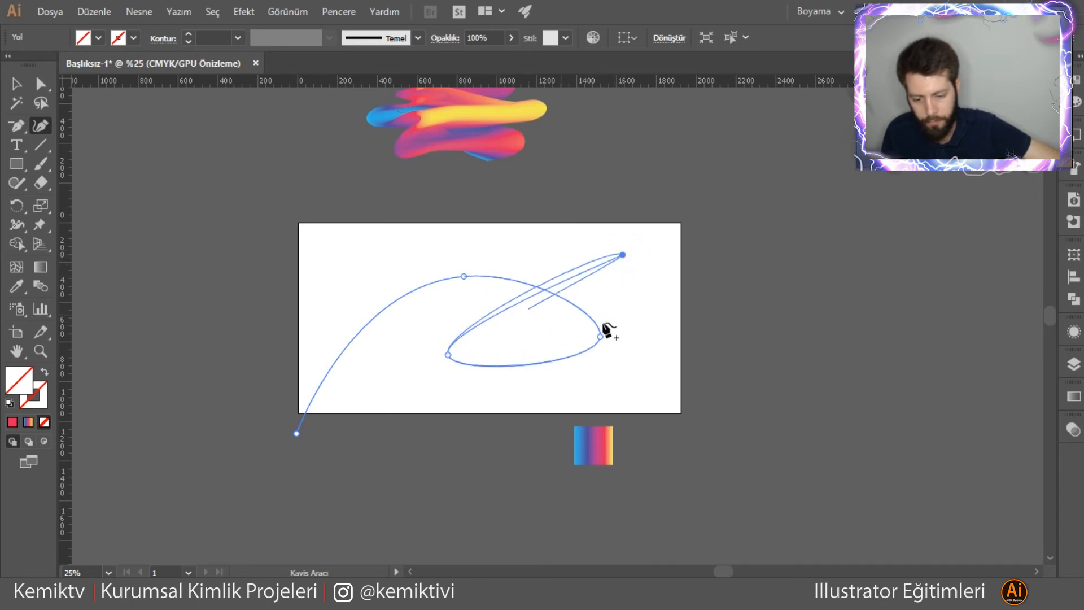
{"action": "left_click", "coordinate": [653, 286]}
- Round out the curve's loop by moving its two lower anchor points inward and lengthening their direction handles
{"action": "key", "text": "a"}
{"action": "left_click_drag", "start_coordinate": [449, 356], "coordinate": [478, 351]}
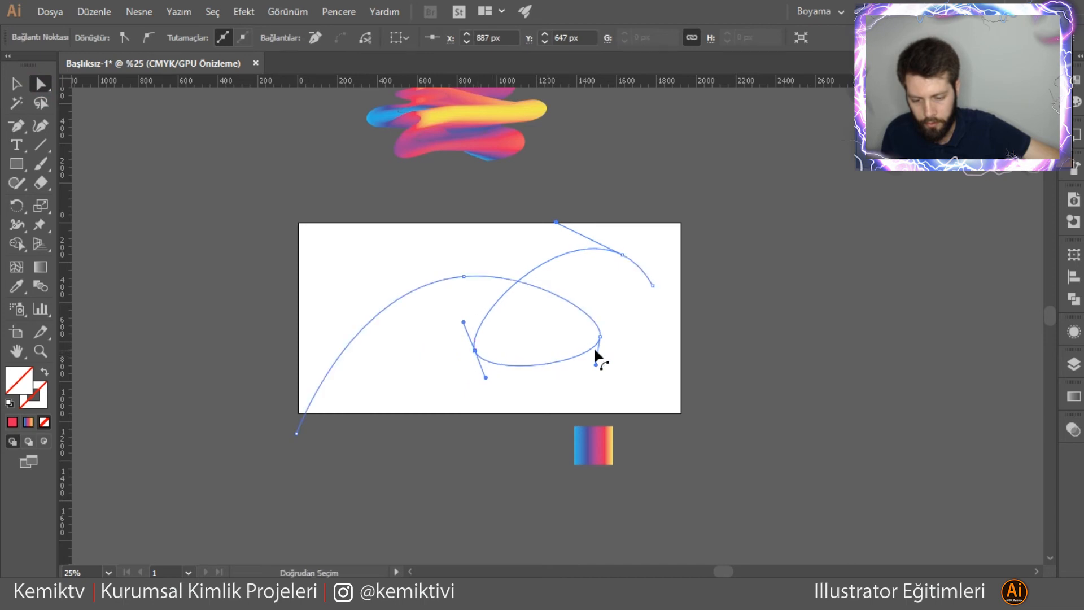
{"action": "left_click_drag", "start_coordinate": [600, 337], "coordinate": [557, 403]}
{"action": "left_click", "coordinate": [474, 350]}
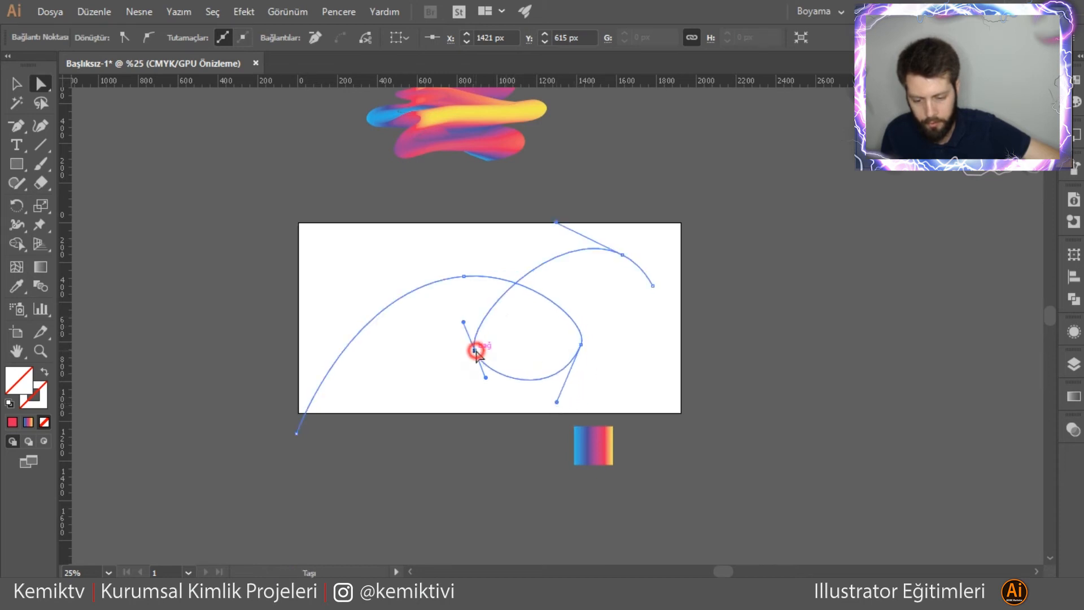
{"action": "left_click_drag", "start_coordinate": [464, 322], "coordinate": [448, 274]}
{"action": "left_click", "coordinate": [580, 345]}
{"action": "left_click_drag", "start_coordinate": [590, 322], "coordinate": [601, 300]}
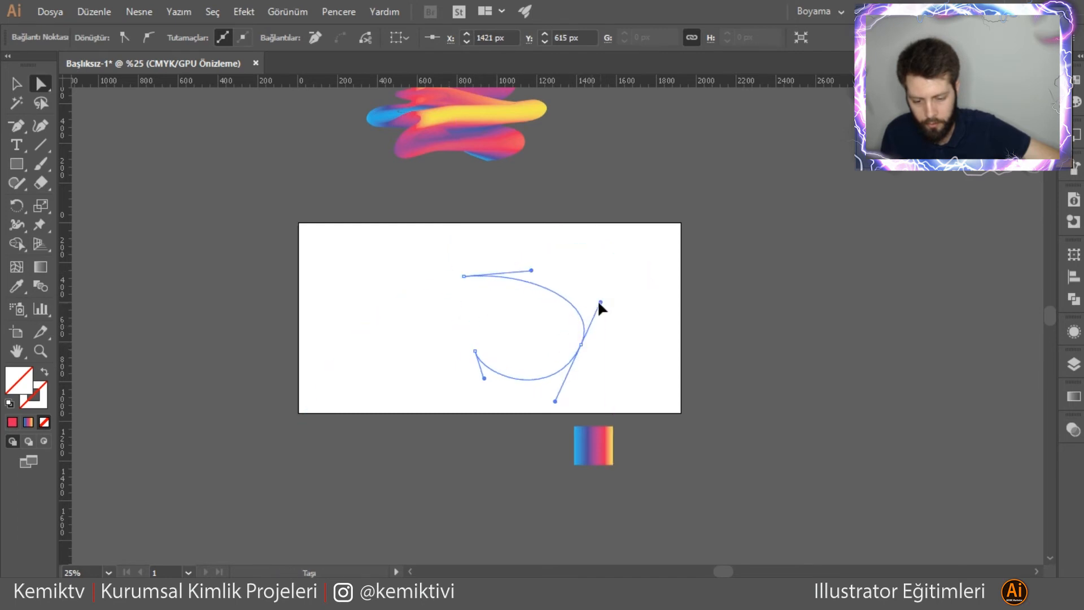
{"action": "key", "text": "v"}
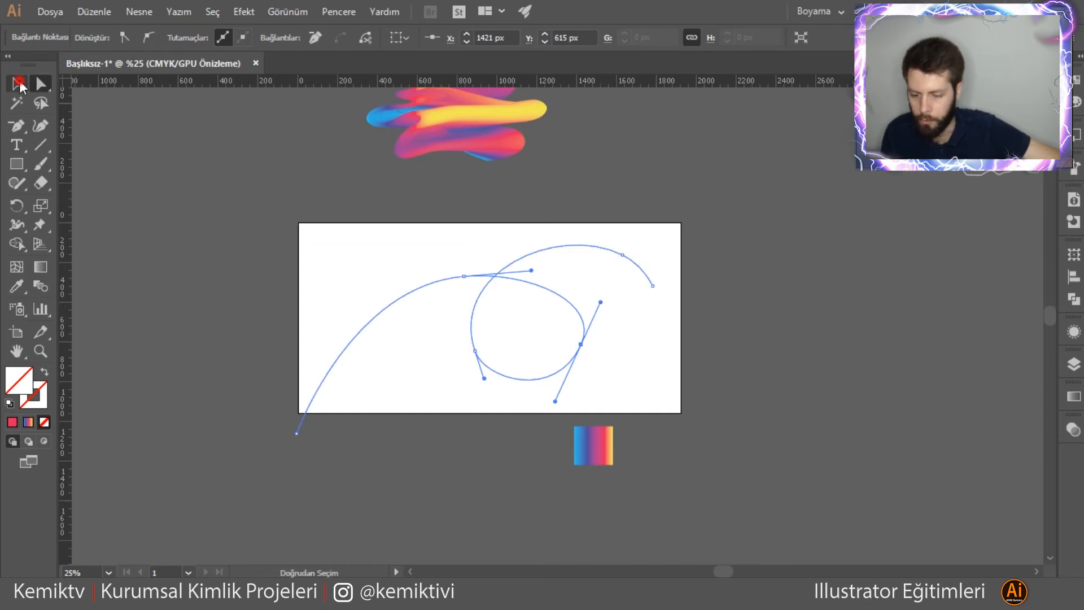
- Replace the blend's spine with the looping curve and deselect the result
{"action": "left_click_drag", "start_coordinate": [333, 113], "coordinate": [598, 324]}
{"action": "left_click", "coordinate": [151, 17]}
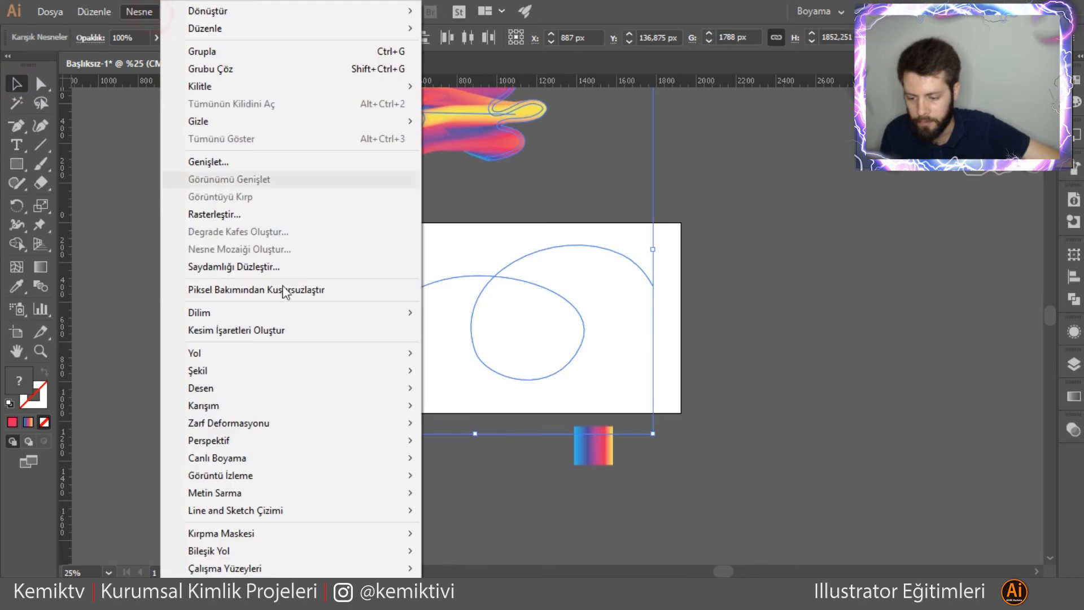
{"action": "mouse_move", "coordinate": [294, 406]}
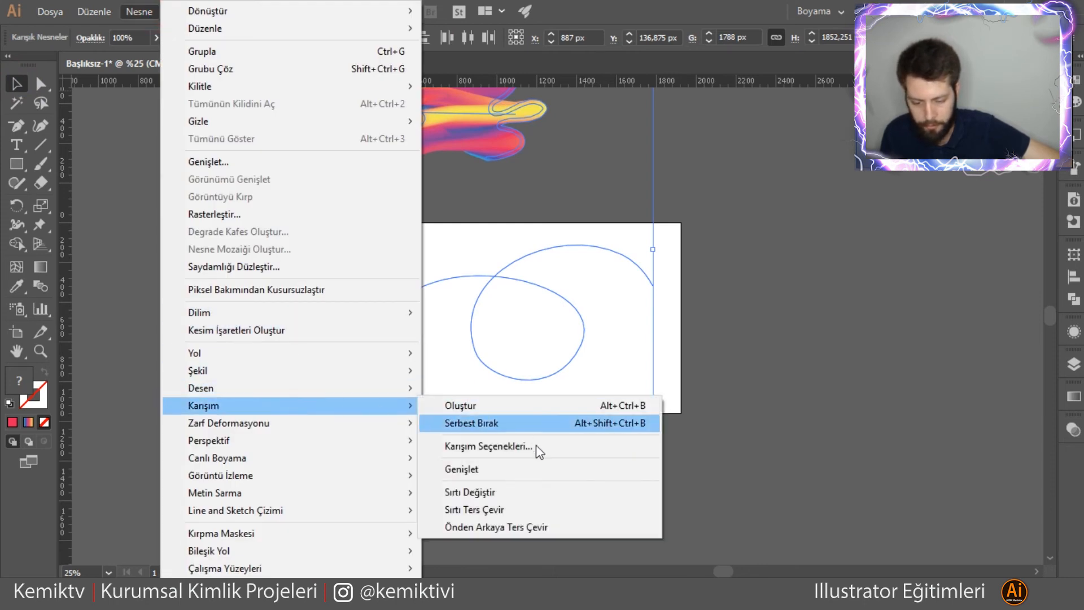
{"action": "left_click", "coordinate": [499, 494]}
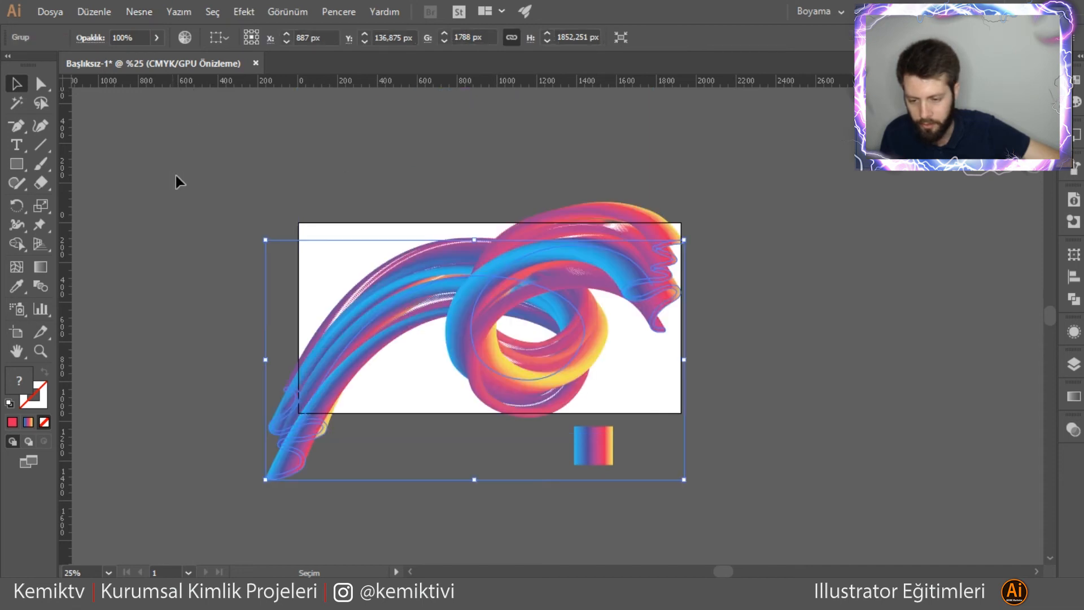
{"action": "left_click", "coordinate": [782, 278]}
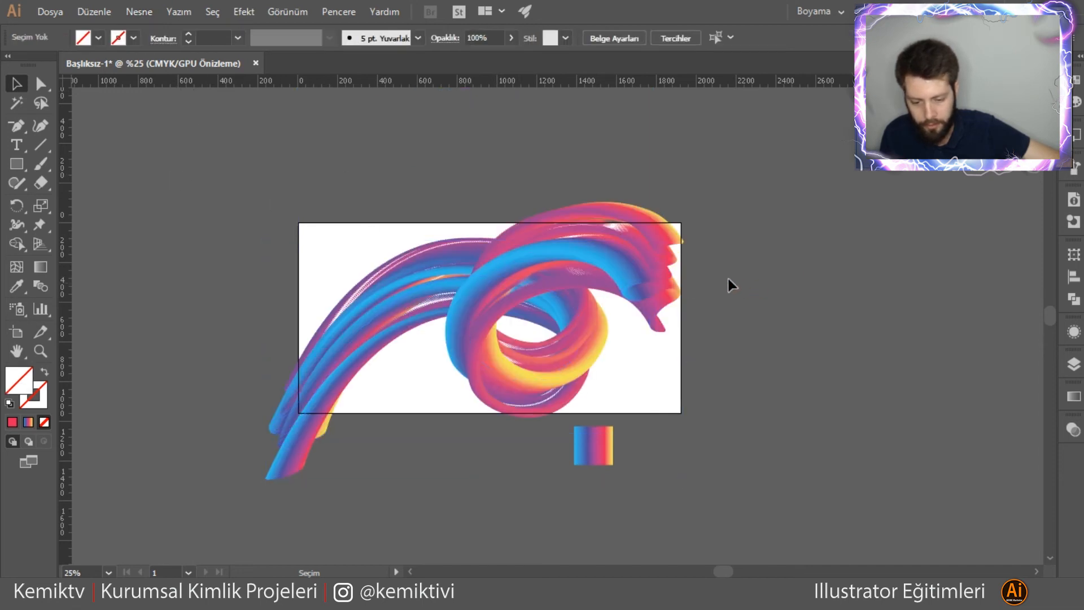
- Scale the looping blend down proportionally to about 1885 × 1087 px and deselect it
{"action": "left_click", "coordinate": [491, 277]}
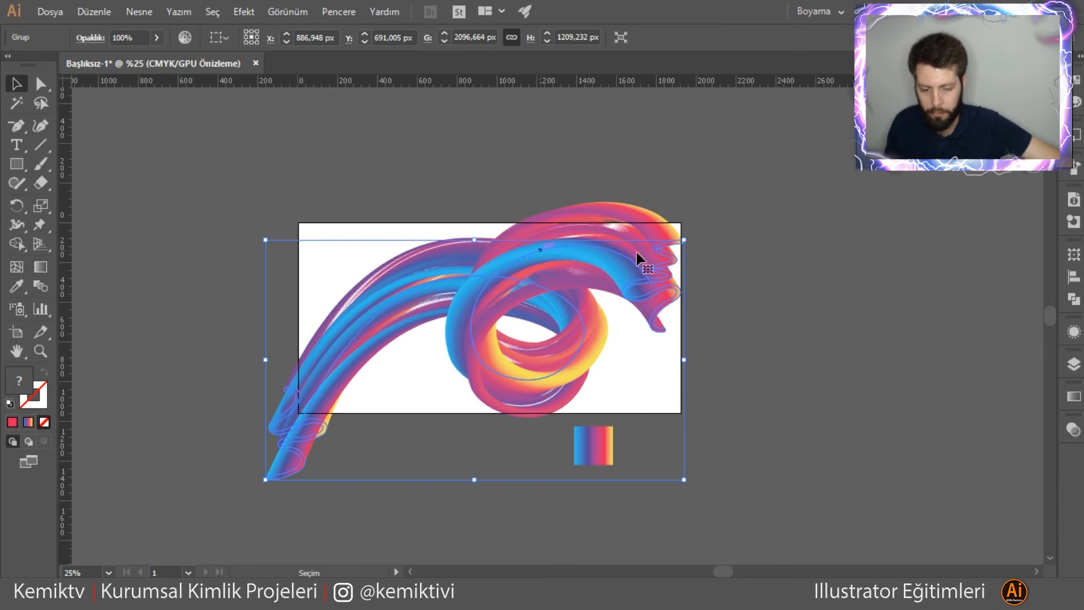
{"action": "left_click_drag", "start_coordinate": [686, 240], "coordinate": [663, 264]}
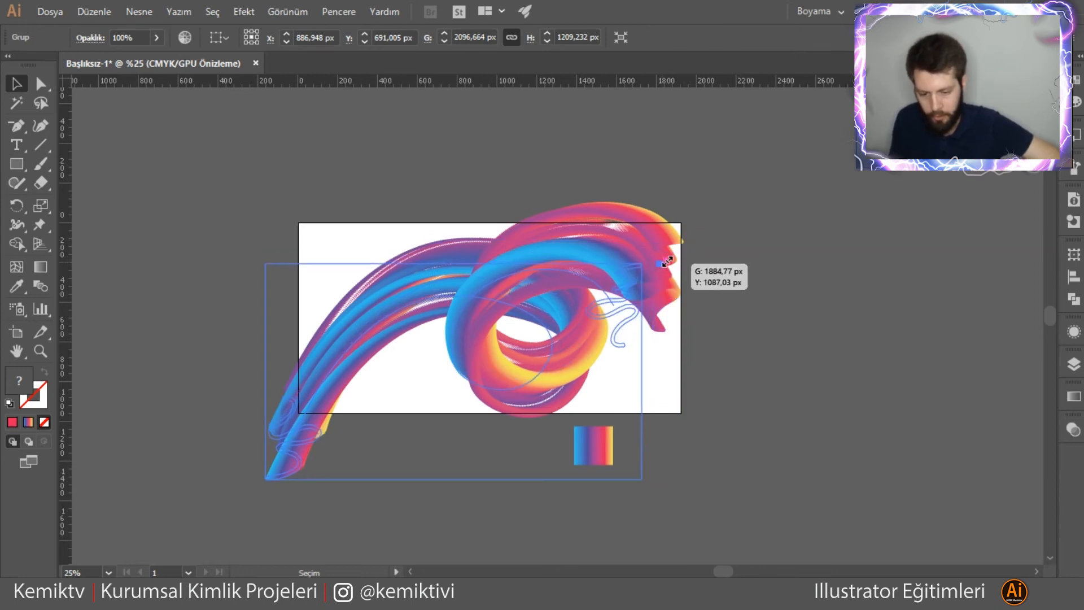
{"action": "left_click_drag", "start_coordinate": [743, 252], "coordinate": [742, 254]}
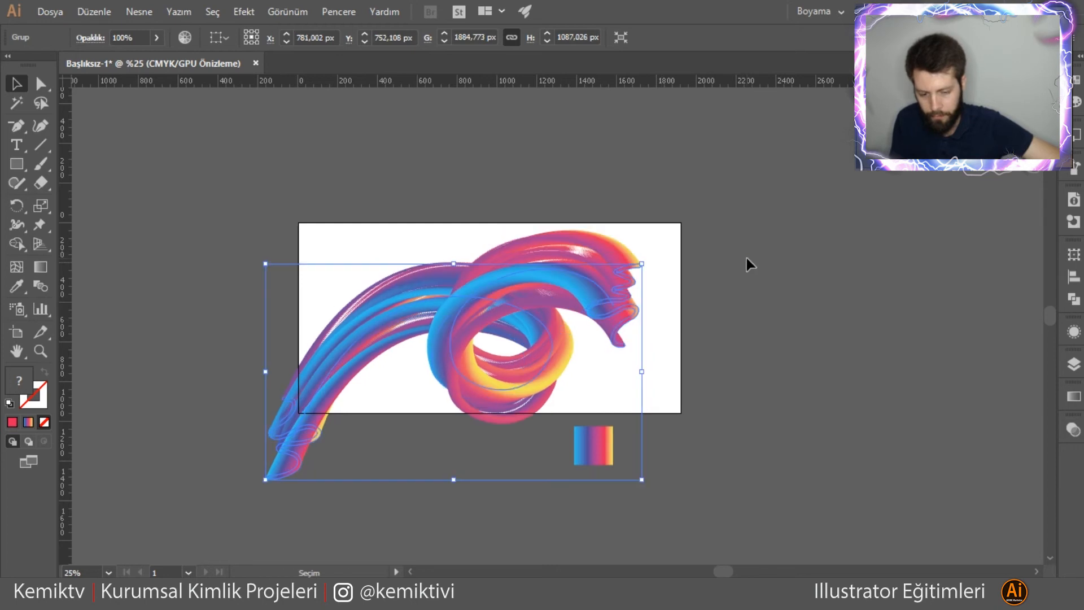
{"action": "left_click", "coordinate": [746, 258]}
- Scale the looping blend down to about 1638 × 945 px, move it up and to the right, and deselect it
{"action": "scroll", "coordinate": [632, 326], "scroll_direction": "up", "scroll_amount": 1}
{"action": "key", "text": "super"}
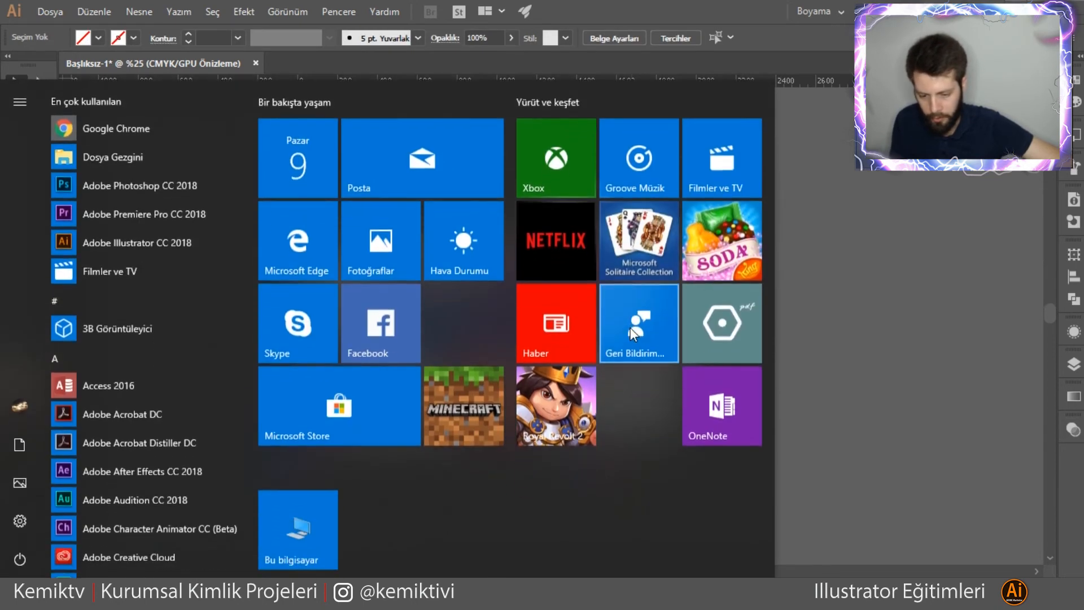
{"action": "key", "text": "super"}
{"action": "scroll", "coordinate": [603, 337], "scroll_direction": "up", "scroll_amount": 2}
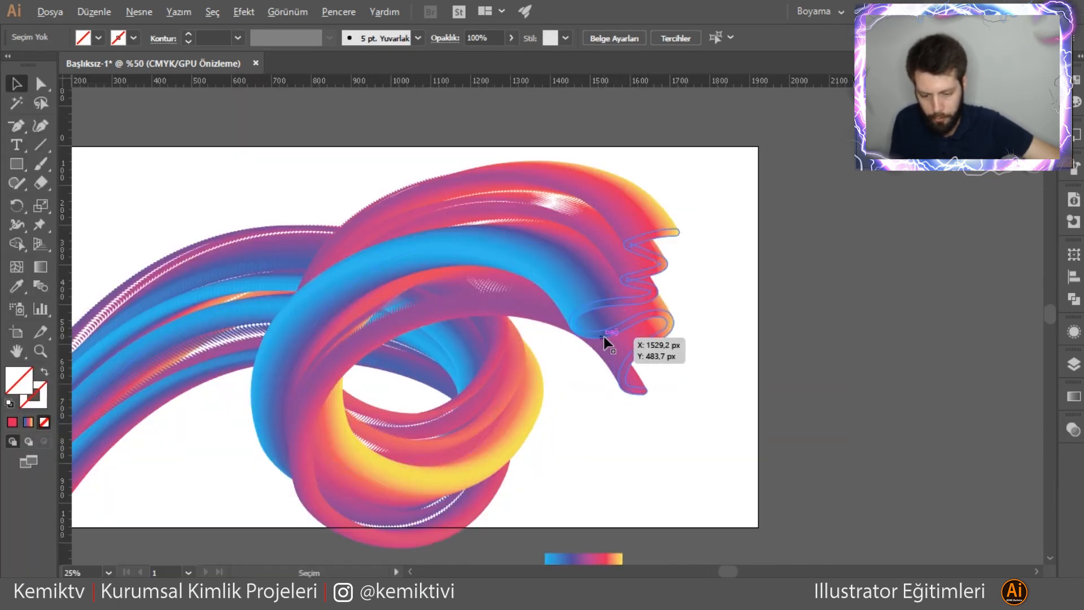
{"action": "left_click", "coordinate": [619, 289]}
{"action": "left_click_drag", "start_coordinate": [681, 231], "coordinate": [596, 287]}
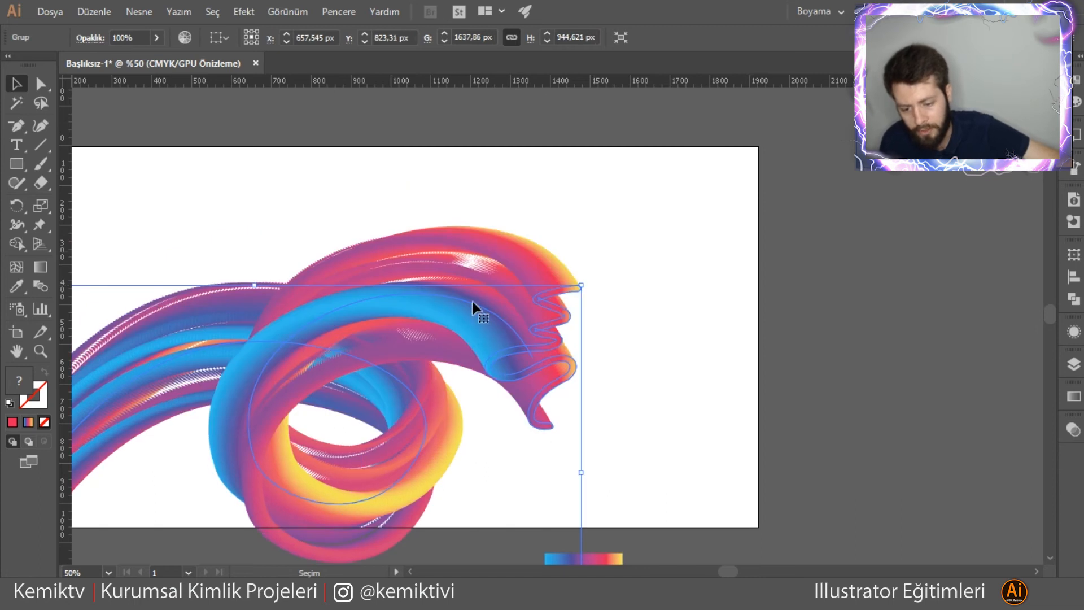
{"action": "left_click_drag", "start_coordinate": [469, 329], "coordinate": [546, 276]}
{"action": "scroll", "coordinate": [552, 286], "scroll_direction": "down", "scroll_amount": 1}
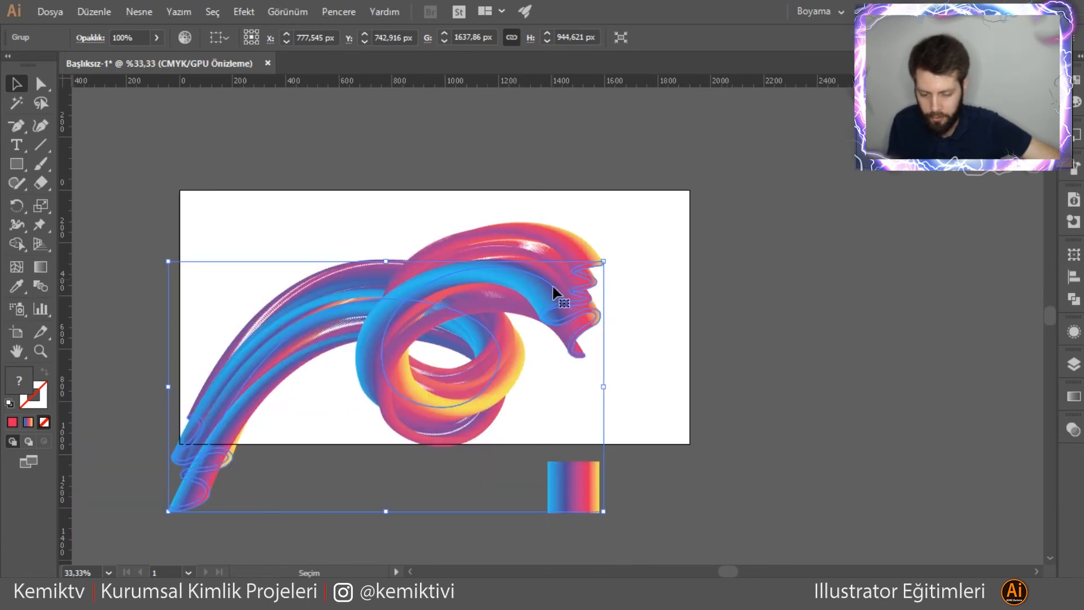
{"action": "left_click", "coordinate": [622, 359]}
- Scale the looping blend down to about 1518 × 876 px, shift it toward the artboard's upper right, and deselect it
{"action": "scroll", "coordinate": [559, 372], "scroll_direction": "up", "scroll_amount": 1}
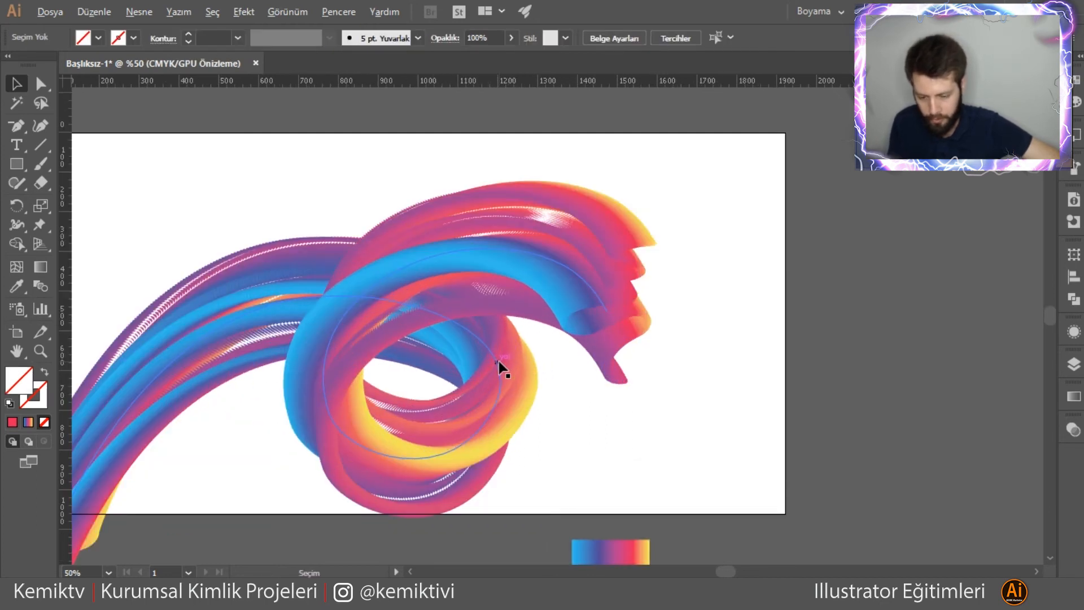
{"action": "scroll", "coordinate": [510, 369], "scroll_direction": "up", "scroll_amount": 1}
{"action": "left_click", "coordinate": [564, 301]}
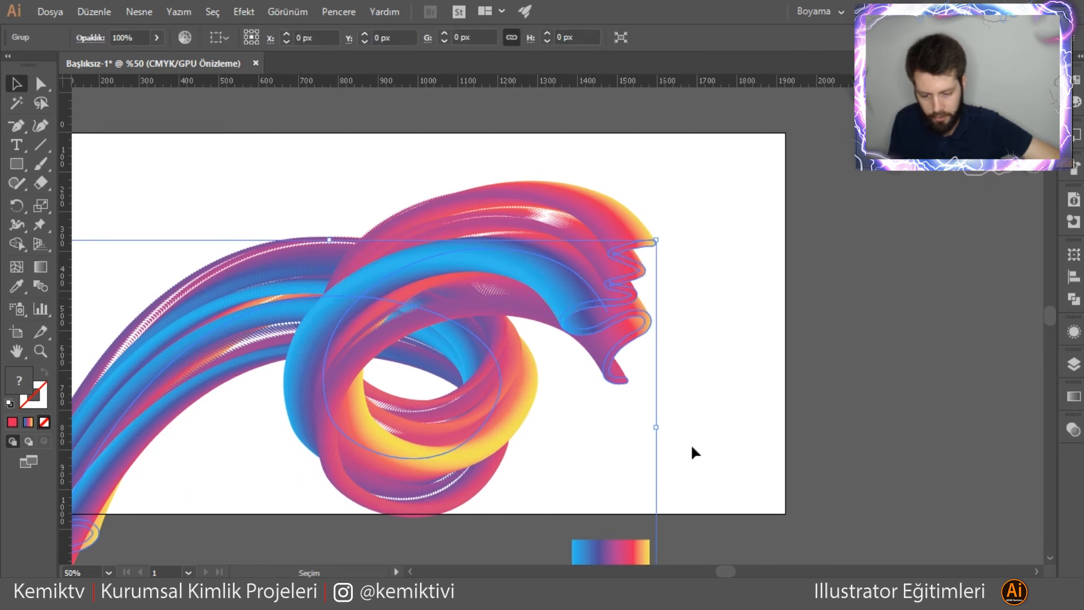
{"action": "left_click_drag", "start_coordinate": [656, 241], "coordinate": [637, 268]}
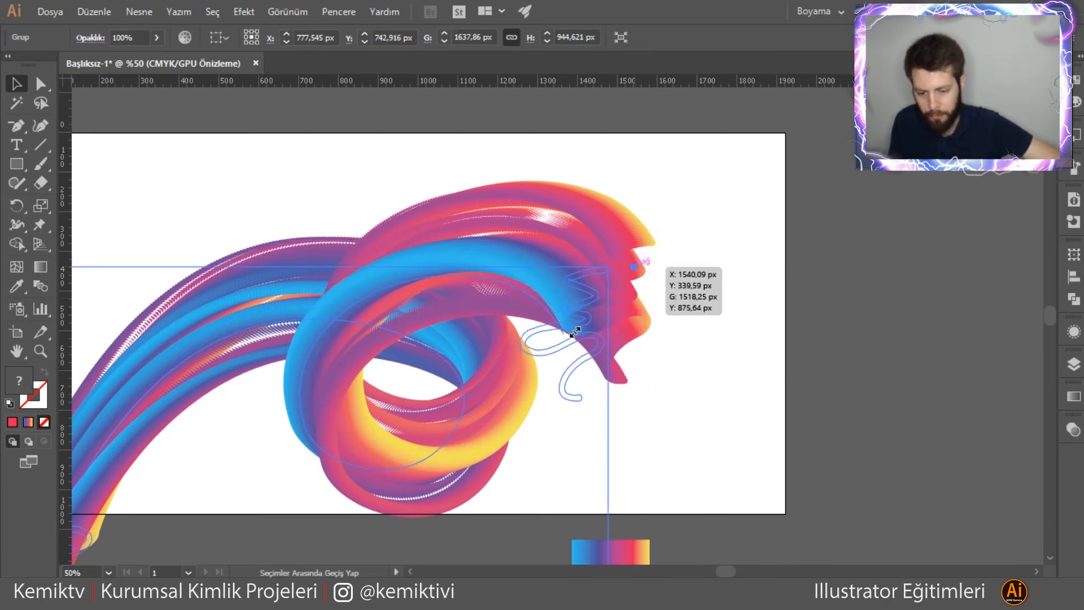
{"action": "left_click_drag", "start_coordinate": [543, 329], "coordinate": [232, 374]}
{"action": "left_click_drag", "start_coordinate": [157, 397], "coordinate": [274, 350]}
{"action": "left_click", "coordinate": [116, 346]}
{"action": "left_click_drag", "start_coordinate": [127, 338], "coordinate": [185, 376]}
{"action": "key", "text": "alt"}
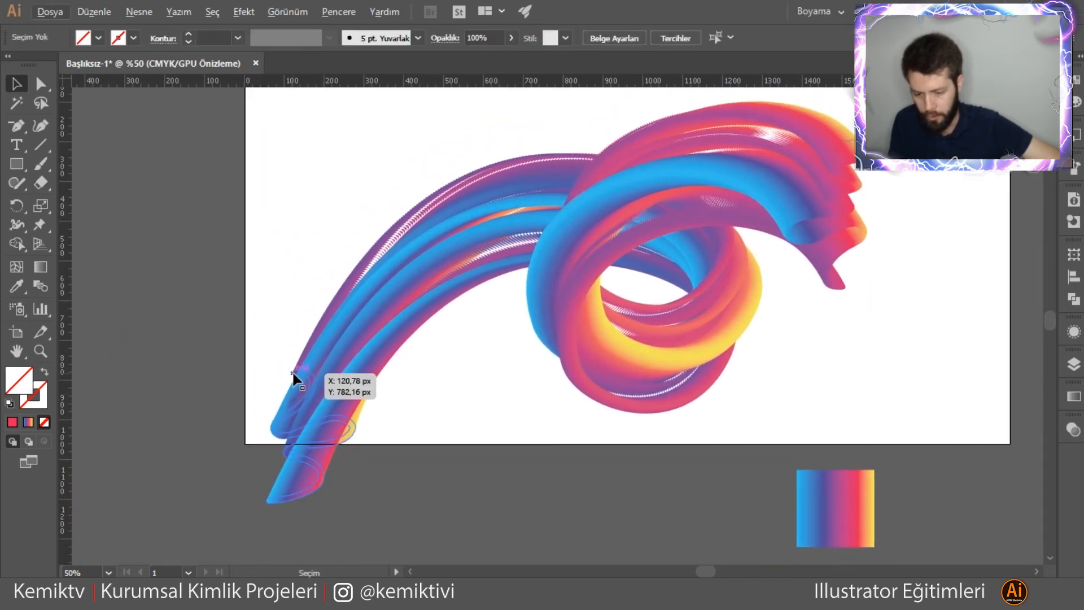
{"action": "scroll", "coordinate": [292, 377], "scroll_direction": "down", "scroll_amount": 1, "text": "alt"}
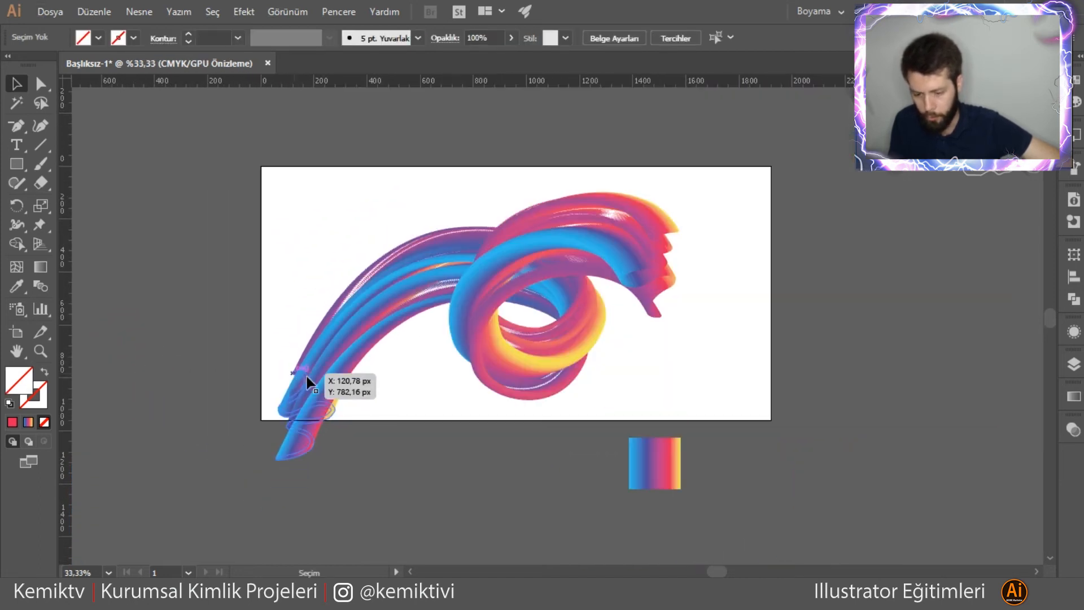
- Isolate the blend inside its group and shift its lower-left end shape slightly down and to the right
{"action": "left_click", "coordinate": [41, 83]}
{"action": "left_click", "coordinate": [12, 84]}
{"action": "left_click", "coordinate": [321, 407]}
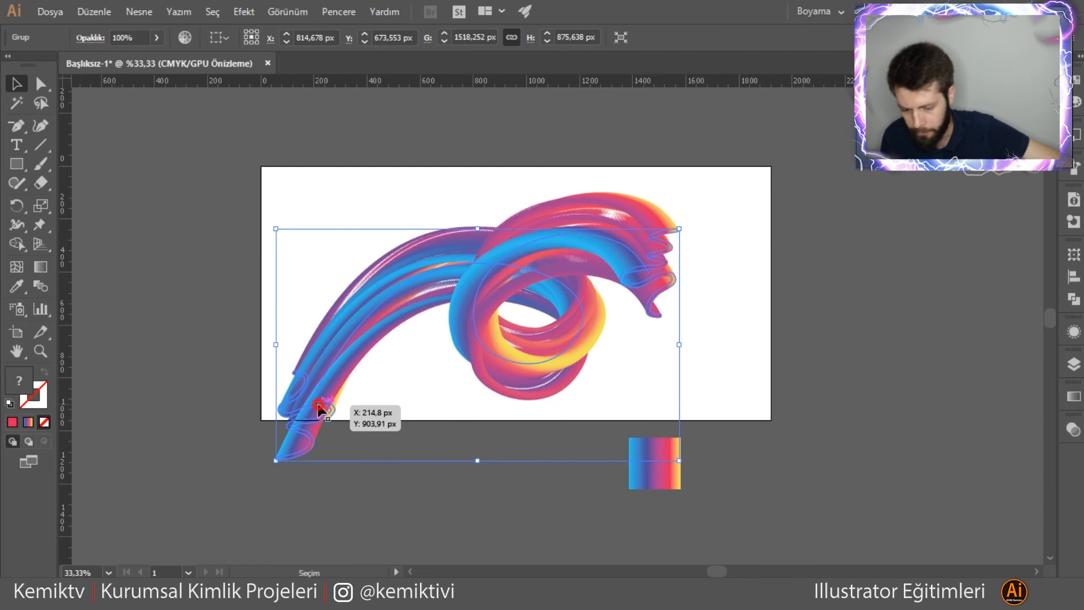
{"action": "double_click", "coordinate": [320, 408]}
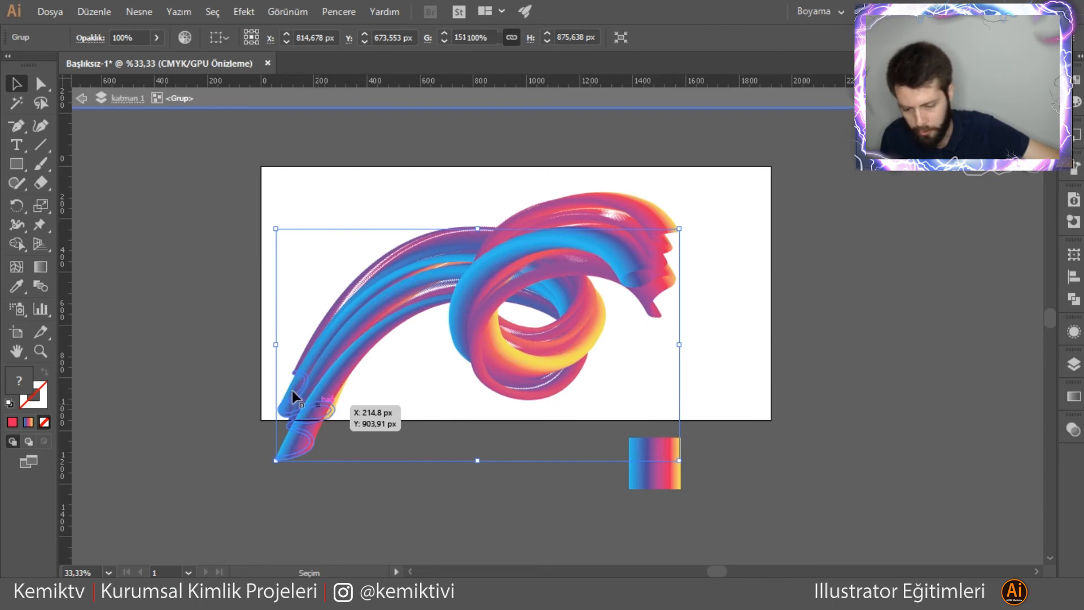
{"action": "left_click", "coordinate": [331, 407]}
{"action": "double_click", "coordinate": [332, 411]}
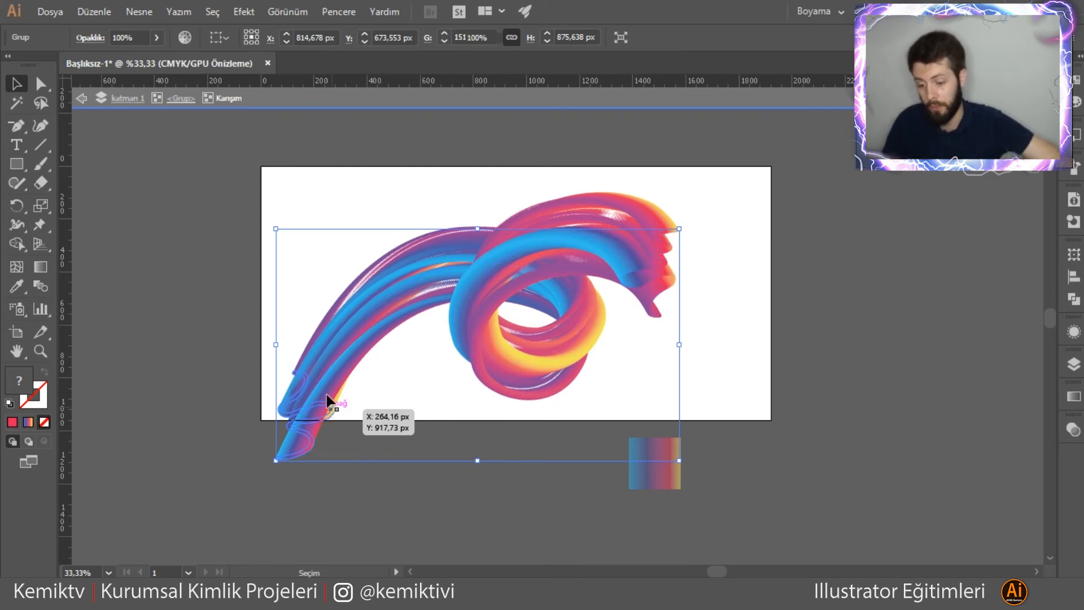
{"action": "left_click", "coordinate": [327, 409]}
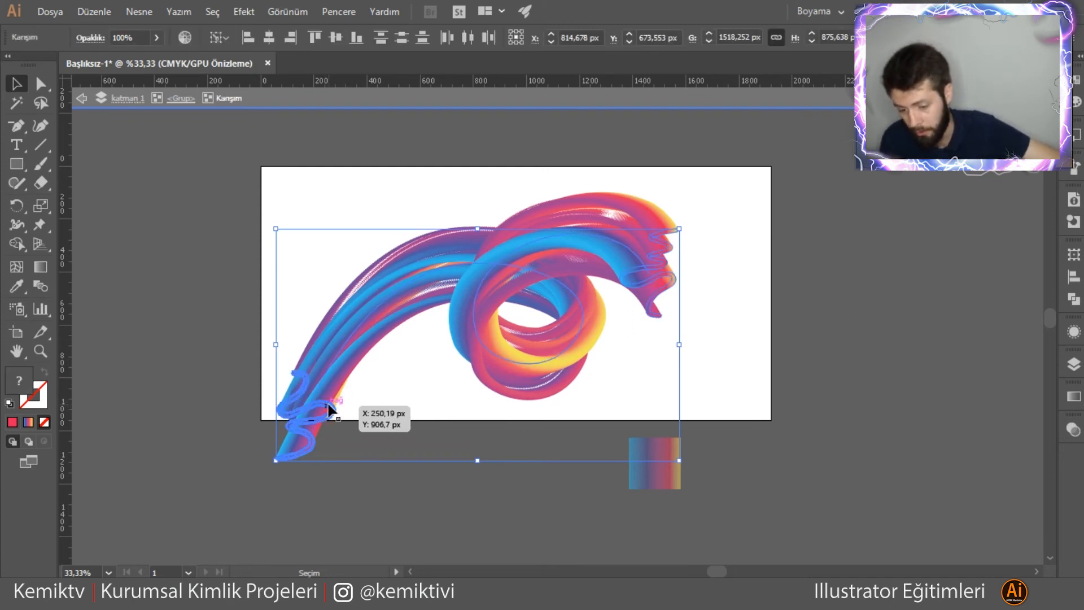
{"action": "left_click_drag", "start_coordinate": [329, 409], "coordinate": [347, 429]}
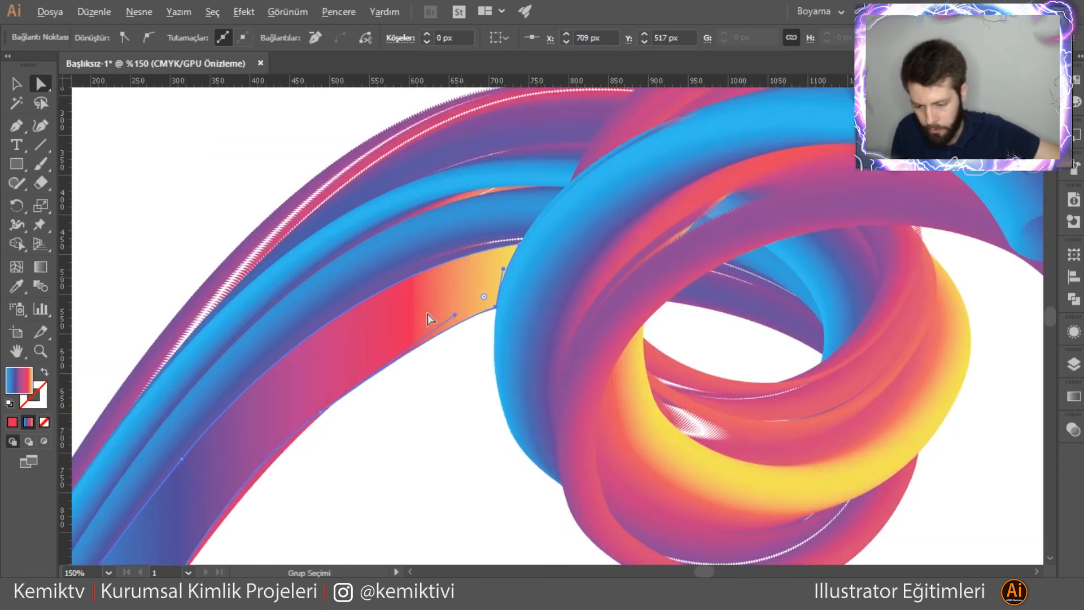
- Adjust the curve handles of the anchor point midway along the new path's lower edge to follow the tube, and deselect the path
{"action": "key", "text": "ctrl+minus"}
{"action": "key", "text": "ctrl+minus"}
{"action": "left_click", "coordinate": [367, 311]}
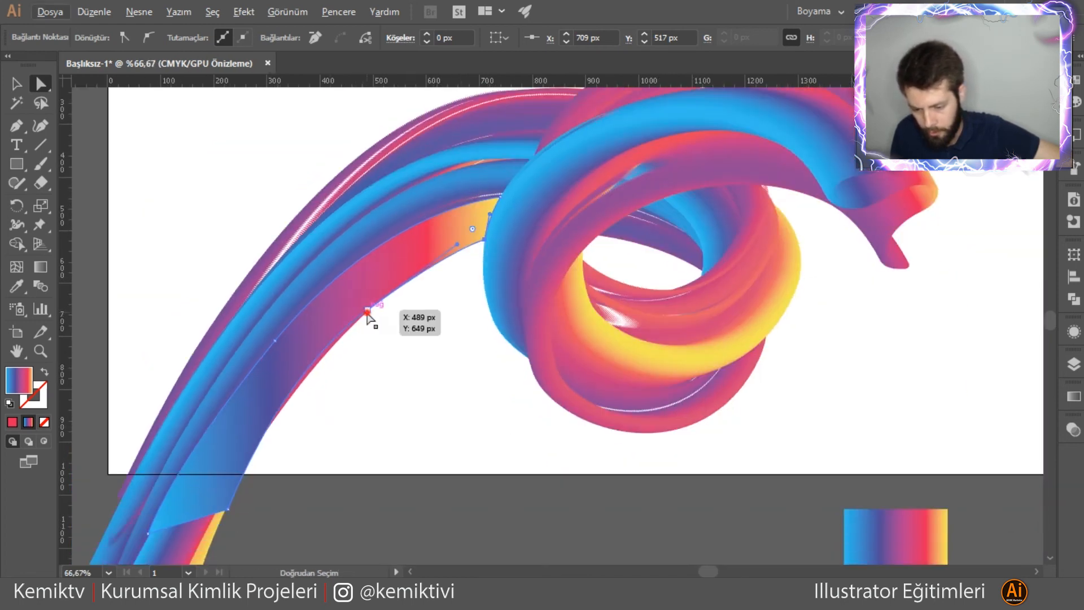
{"action": "left_click", "coordinate": [278, 374]}
{"action": "left_click_drag", "start_coordinate": [280, 380], "coordinate": [259, 407]}
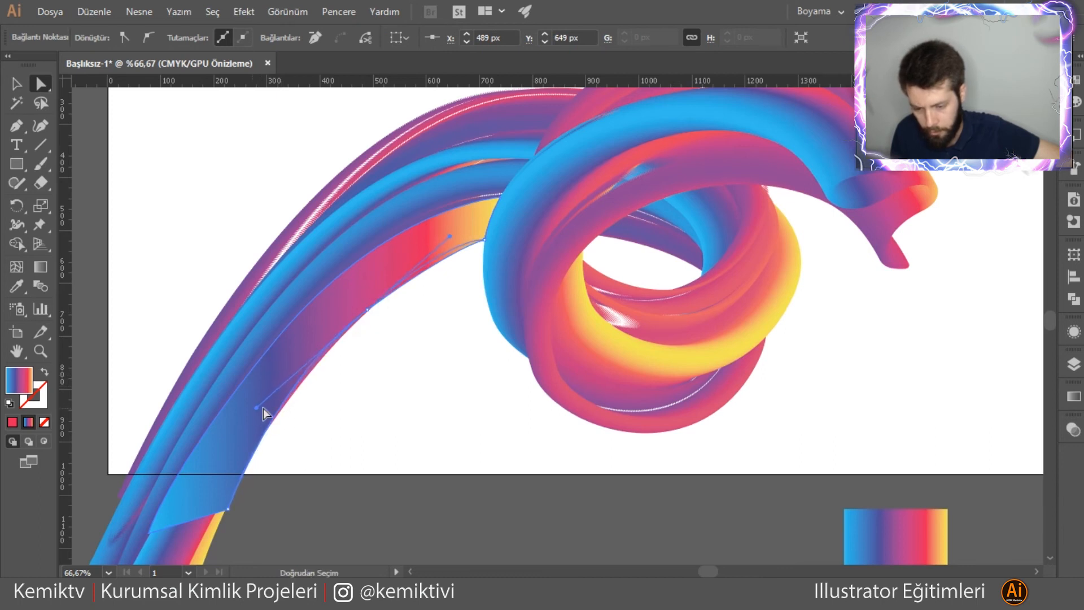
{"action": "left_click", "coordinate": [16, 83]}
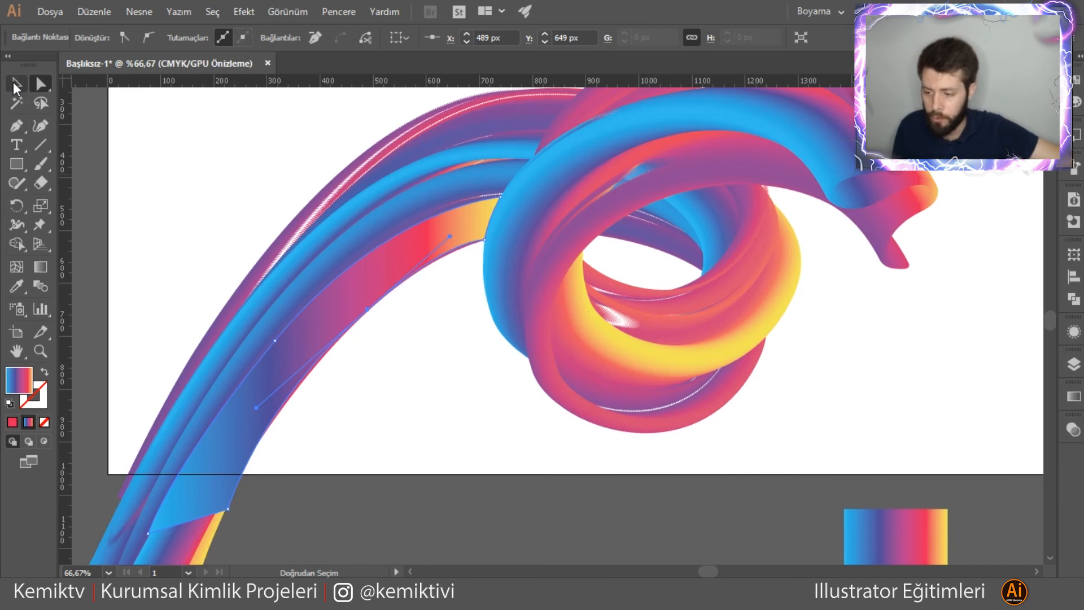
{"action": "left_click", "coordinate": [566, 466]}
- Remove the three middle colour stops from the strip path's linear gradient and change its first stop from blue to white
{"action": "left_click", "coordinate": [343, 338]}
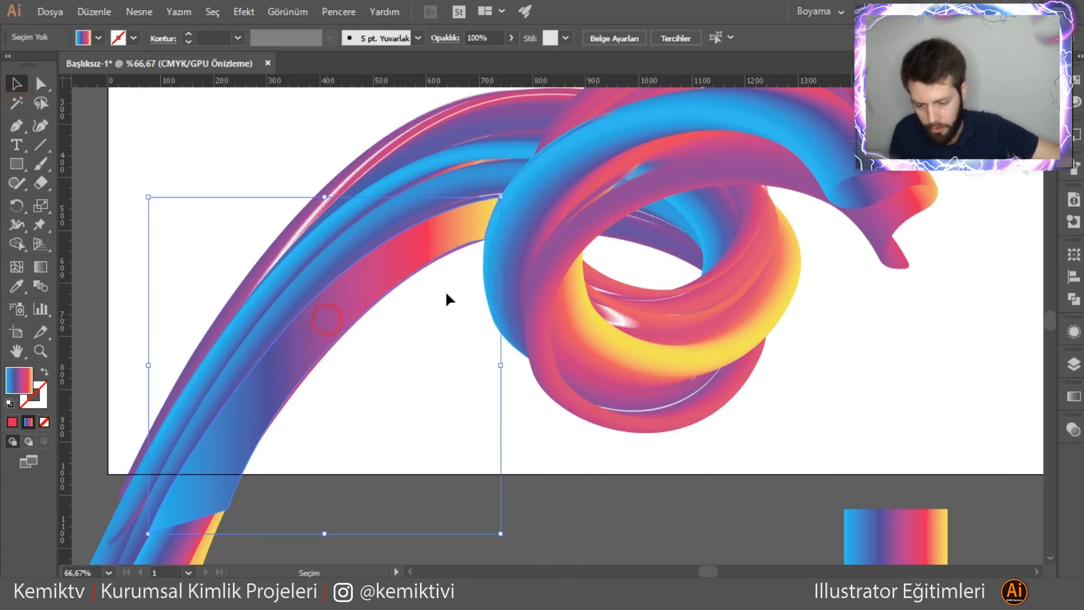
{"action": "left_click", "coordinate": [1074, 402]}
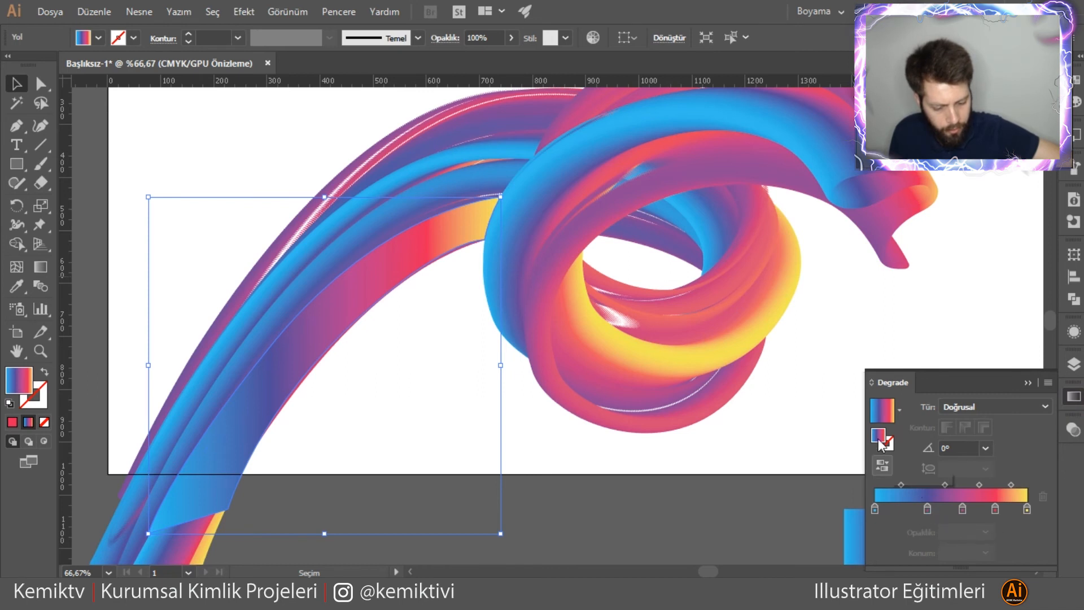
{"action": "left_click_drag", "start_coordinate": [927, 509], "coordinate": [929, 544]}
{"action": "left_click_drag", "start_coordinate": [962, 509], "coordinate": [999, 547]}
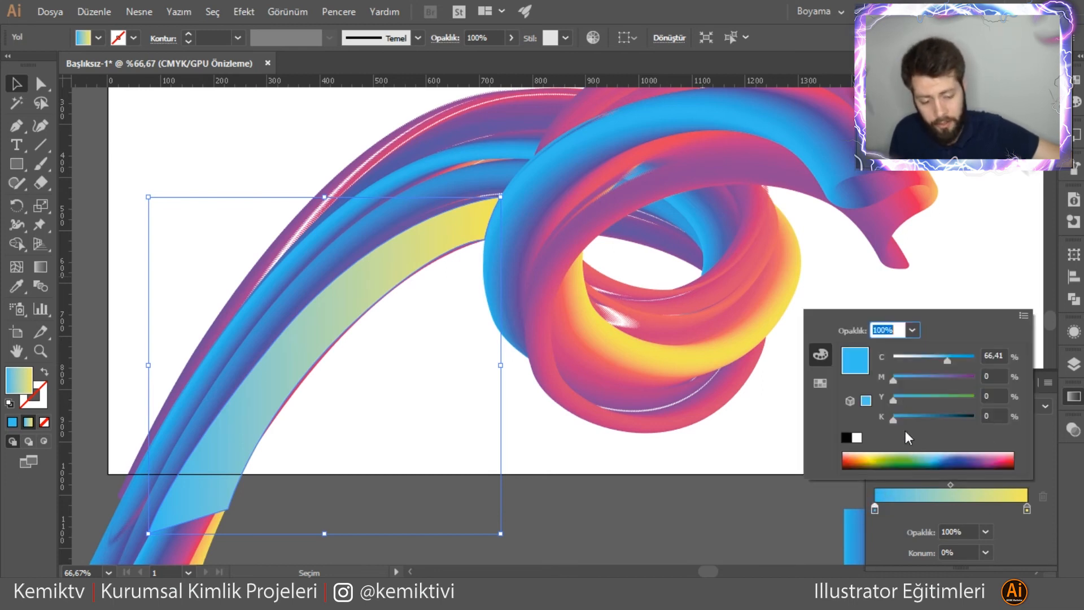
{"action": "left_click_drag", "start_coordinate": [934, 358], "coordinate": [880, 369]}
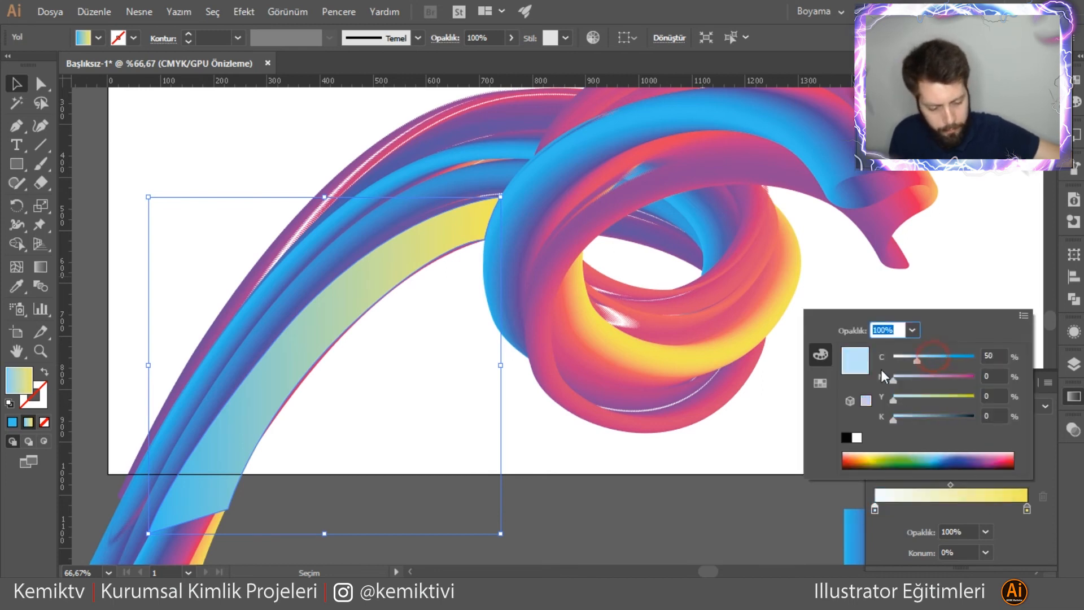
- Set the last stop of the strip's gradient to black with C, M, Y and K all at 100%
{"action": "left_click", "coordinate": [1028, 511]}
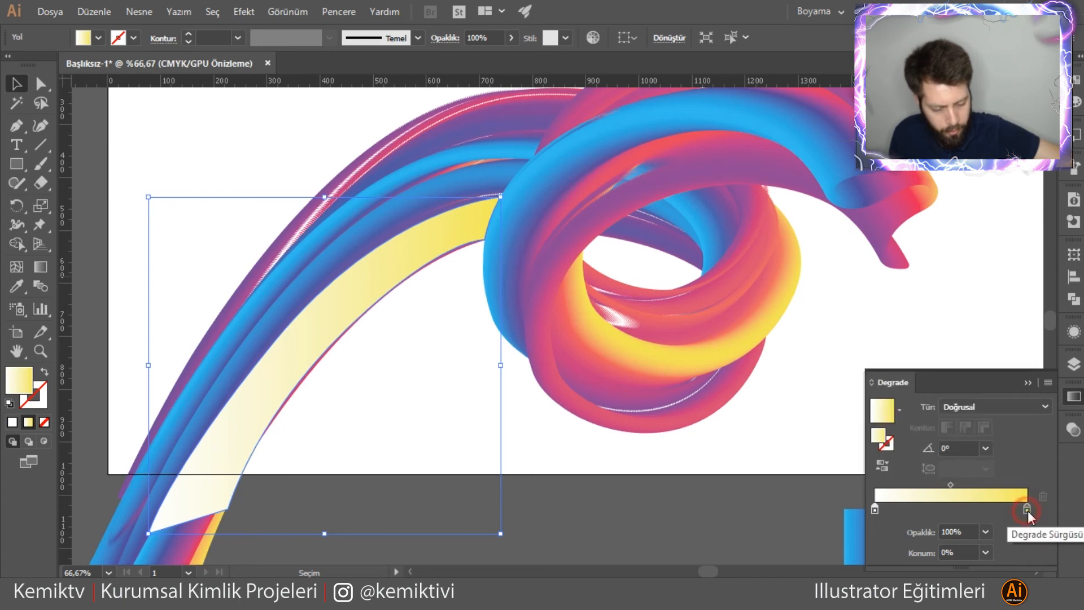
{"action": "double_click", "coordinate": [1027, 511]}
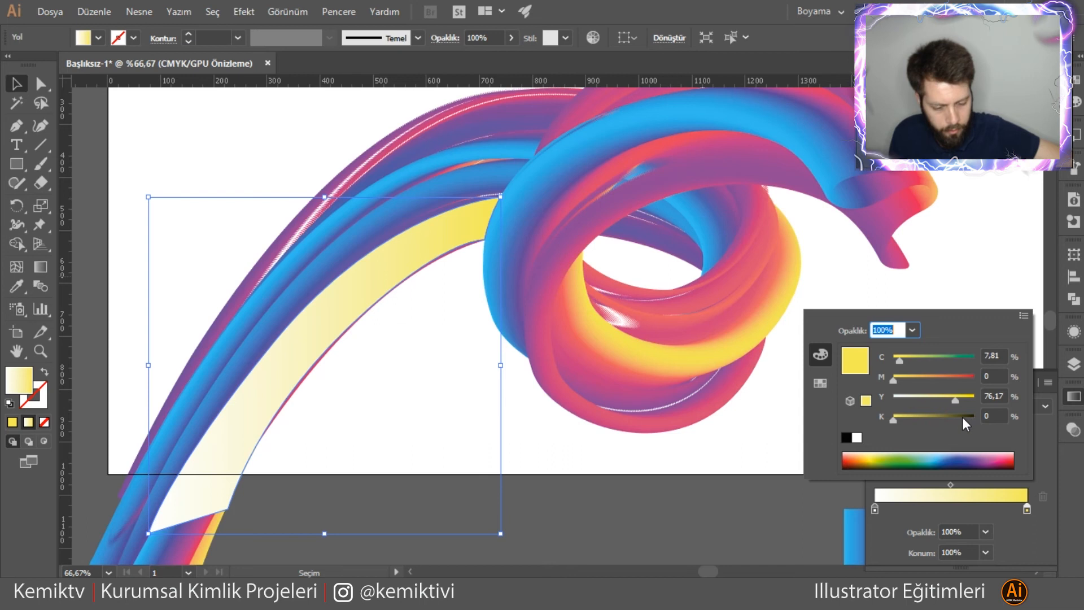
{"action": "left_click_drag", "start_coordinate": [927, 421], "coordinate": [989, 416]}
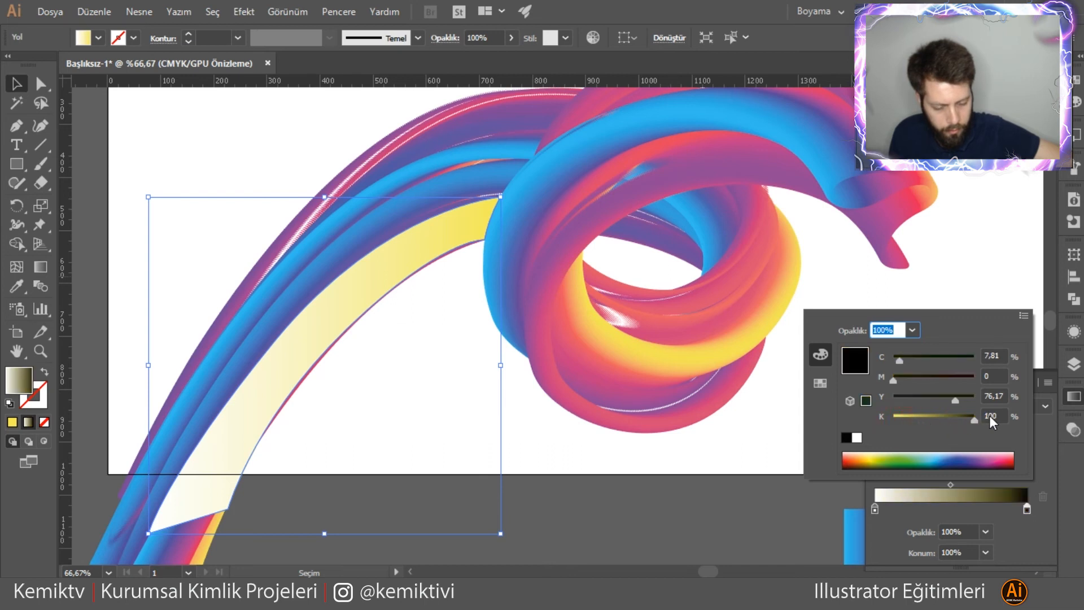
{"action": "left_click_drag", "start_coordinate": [893, 377], "coordinate": [984, 372]}
{"action": "left_click_drag", "start_coordinate": [900, 358], "coordinate": [994, 346]}
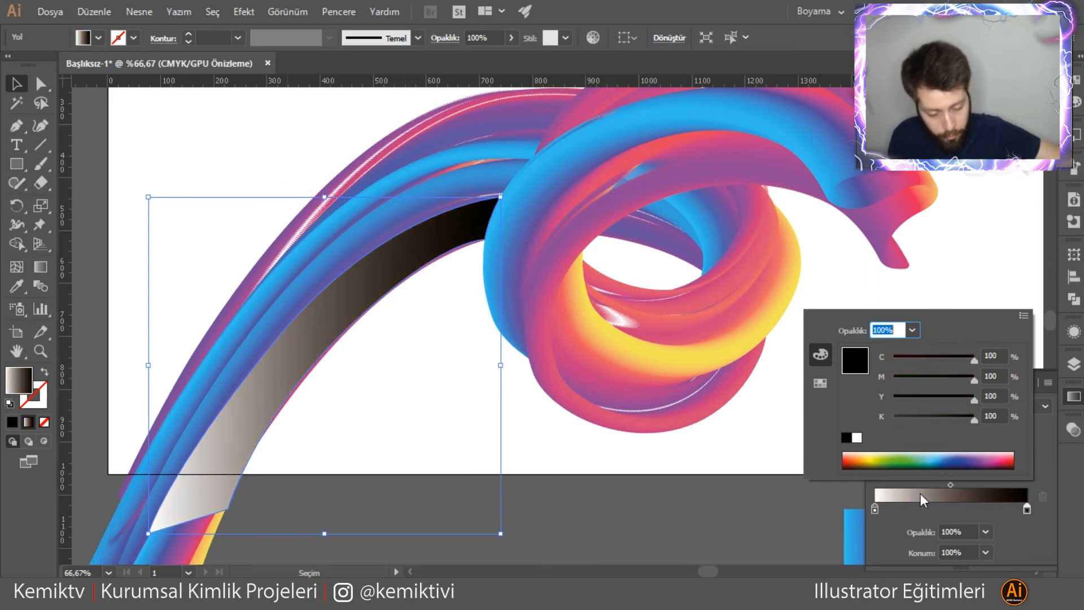
{"action": "left_click", "coordinate": [1050, 501]}
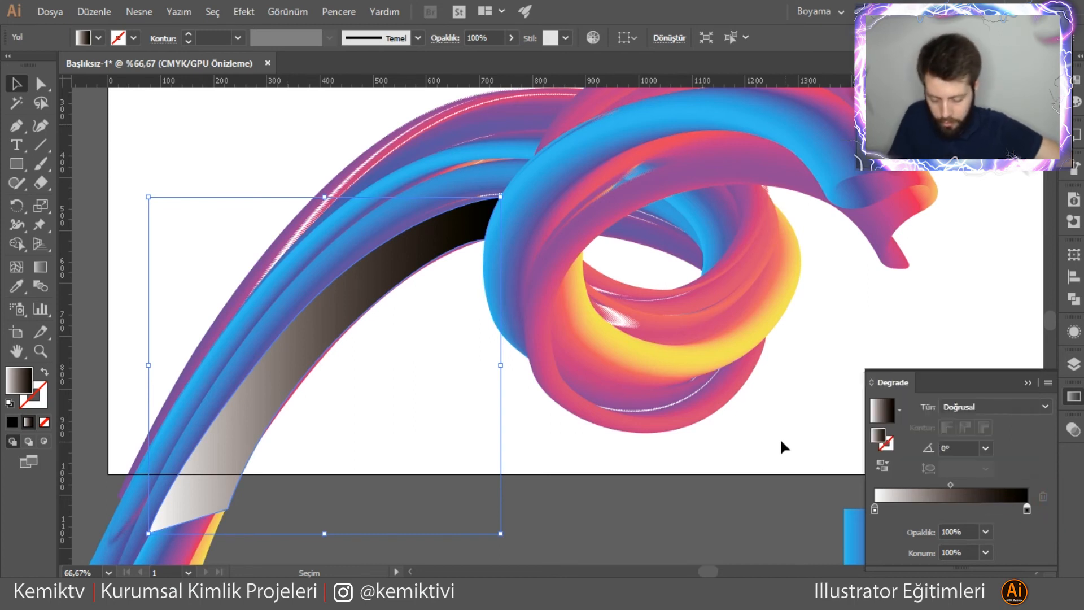
- Redirect the white-to-black gradient across the strip to an angle of about 111.8°, leaving its lower end white
{"action": "key", "text": "g"}
{"action": "left_click_drag", "start_coordinate": [321, 294], "coordinate": [444, 427]}
{"action": "left_click_drag", "start_coordinate": [397, 372], "coordinate": [269, 273]}
{"action": "left_click_drag", "start_coordinate": [382, 330], "coordinate": [414, 250]}
{"action": "left_click_drag", "start_coordinate": [293, 506], "coordinate": [348, 256]}
{"action": "left_click_drag", "start_coordinate": [462, 517], "coordinate": [395, 245]}
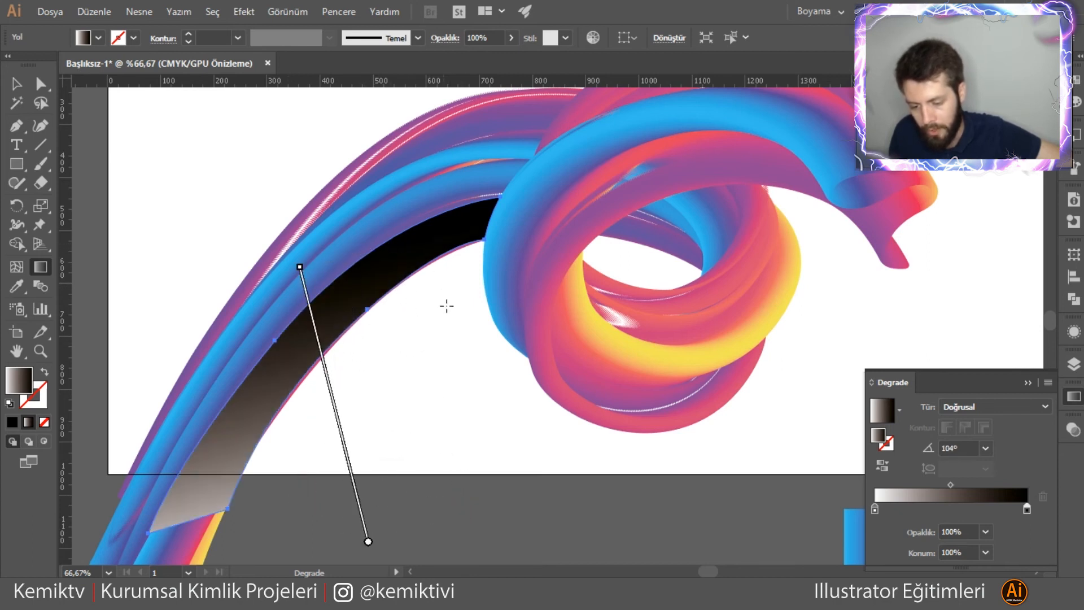
{"action": "left_click_drag", "start_coordinate": [453, 397], "coordinate": [374, 198]}
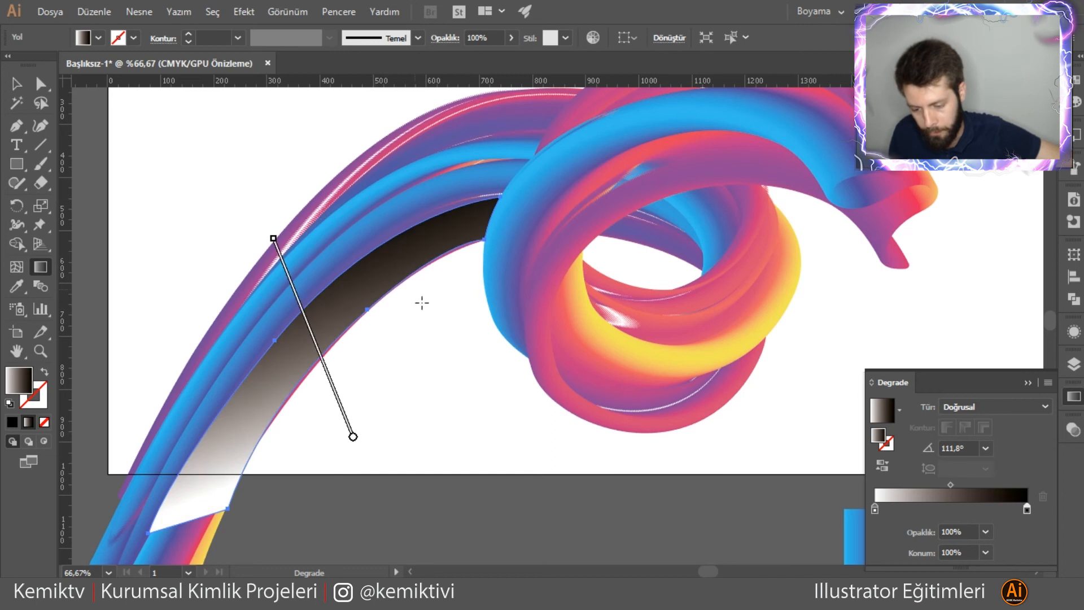
{"action": "left_click", "coordinate": [16, 84]}
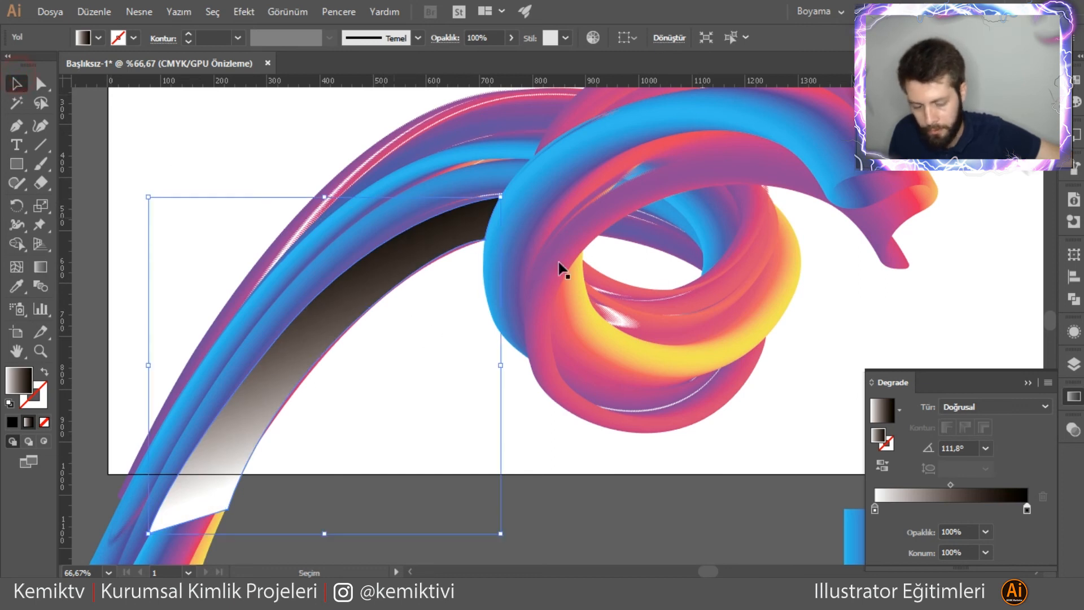
- Try the Koyulaştır and Renk Yanması blending modes on the gradient strip, and set its mode to Çoğalt (Multiply)
{"action": "left_click", "coordinate": [1074, 434]}
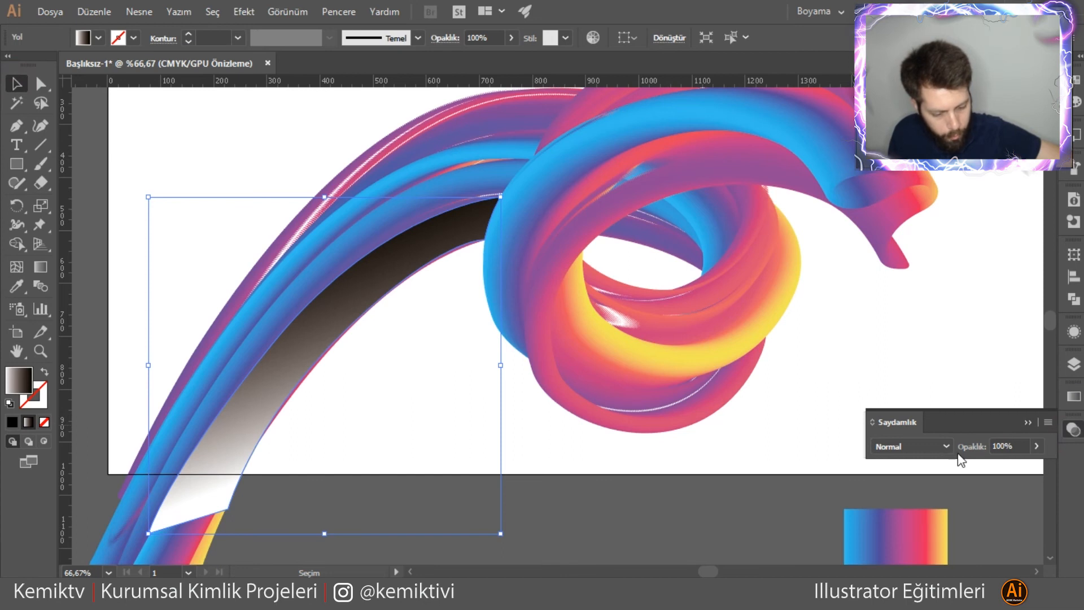
{"action": "left_click", "coordinate": [929, 447]}
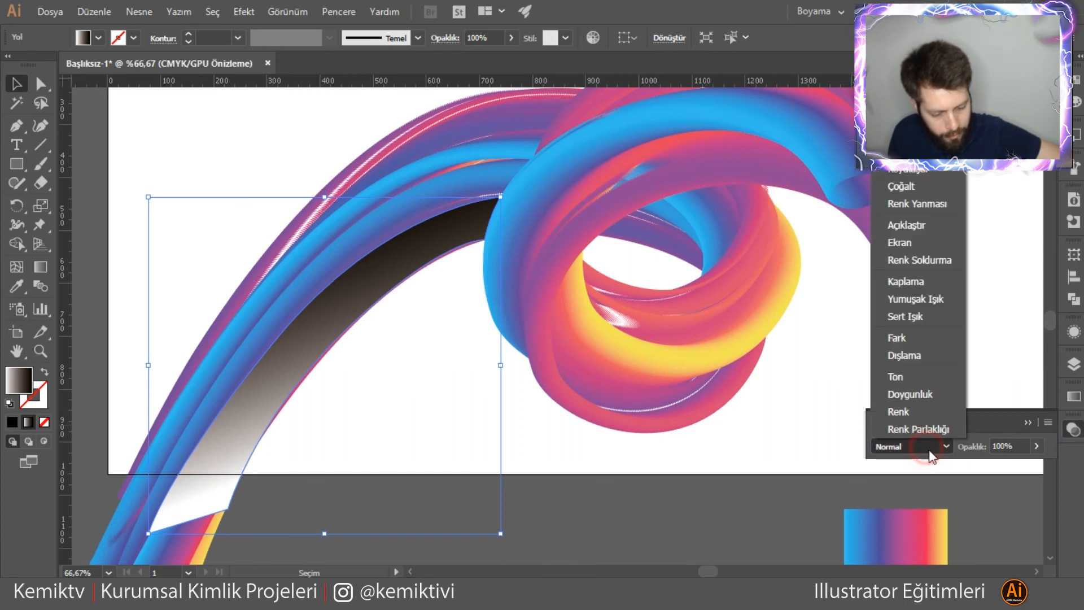
{"action": "left_click", "coordinate": [915, 169]}
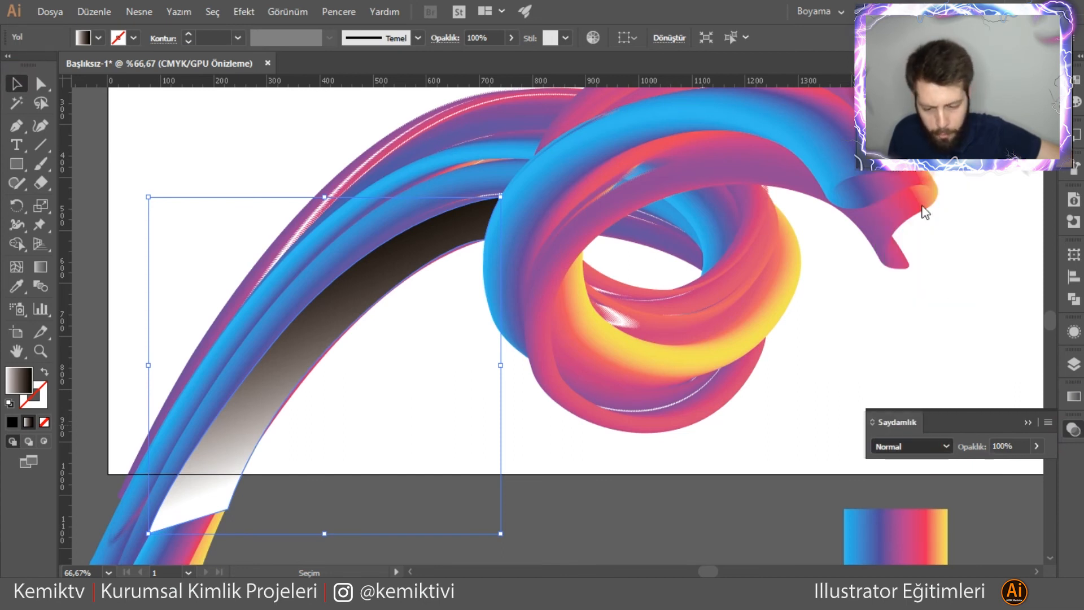
{"action": "left_click", "coordinate": [925, 446]}
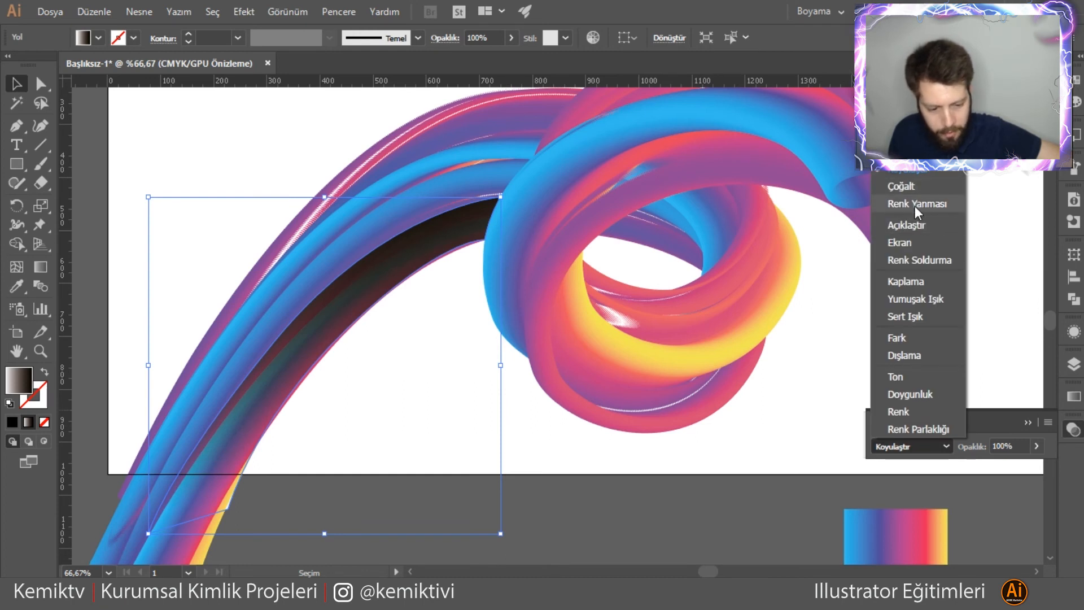
{"action": "left_click", "coordinate": [914, 206]}
{"action": "left_click", "coordinate": [923, 446]}
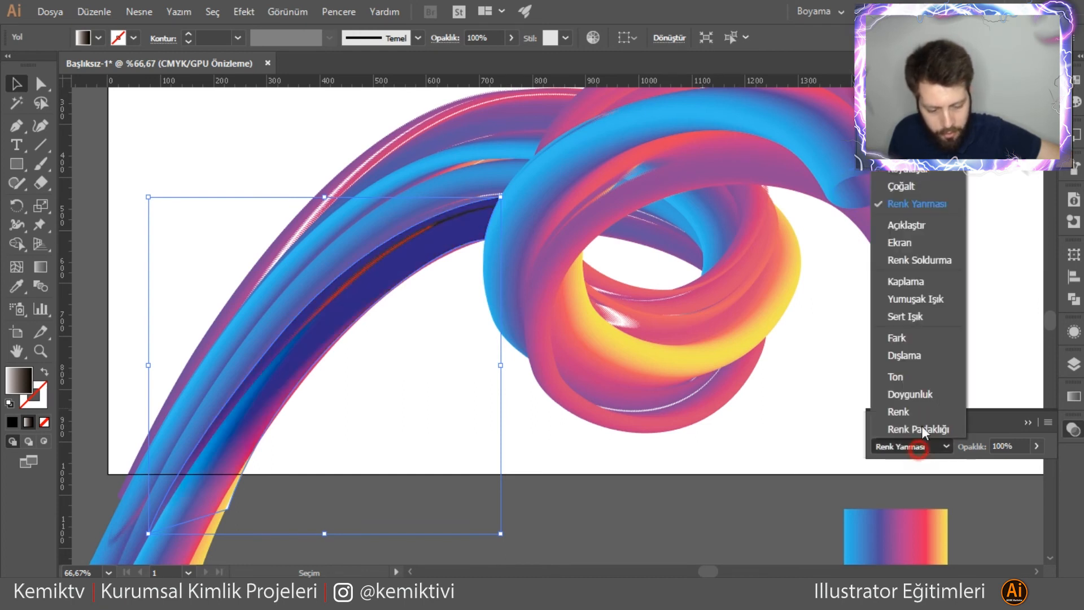
{"action": "left_click", "coordinate": [903, 186]}
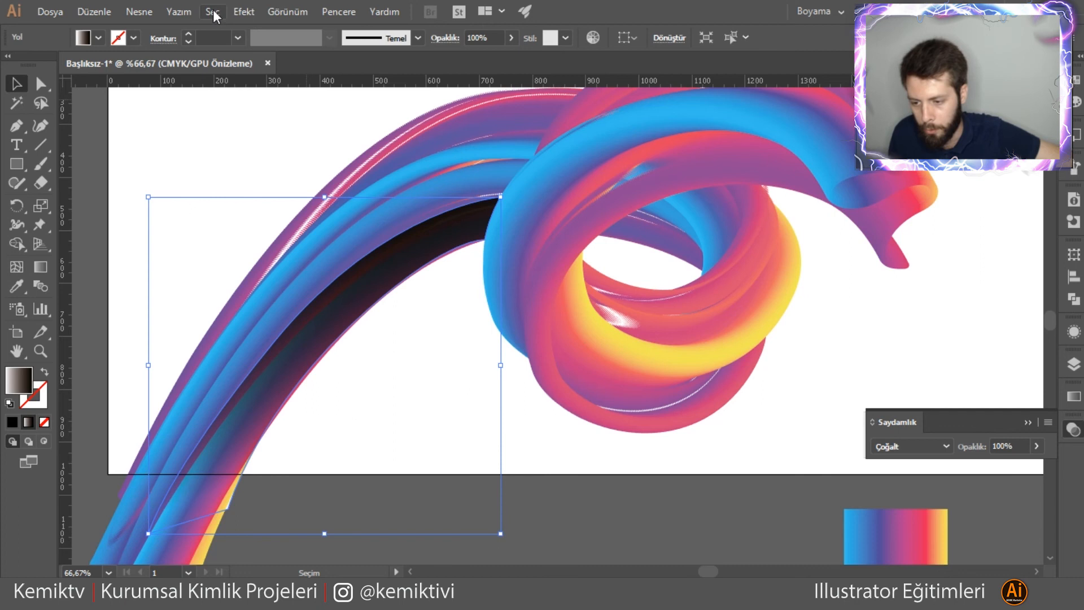
- Lower the opacity of the shadow strip to 58%
{"action": "left_click", "coordinate": [141, 12]}
{"action": "left_click", "coordinate": [149, 14]}
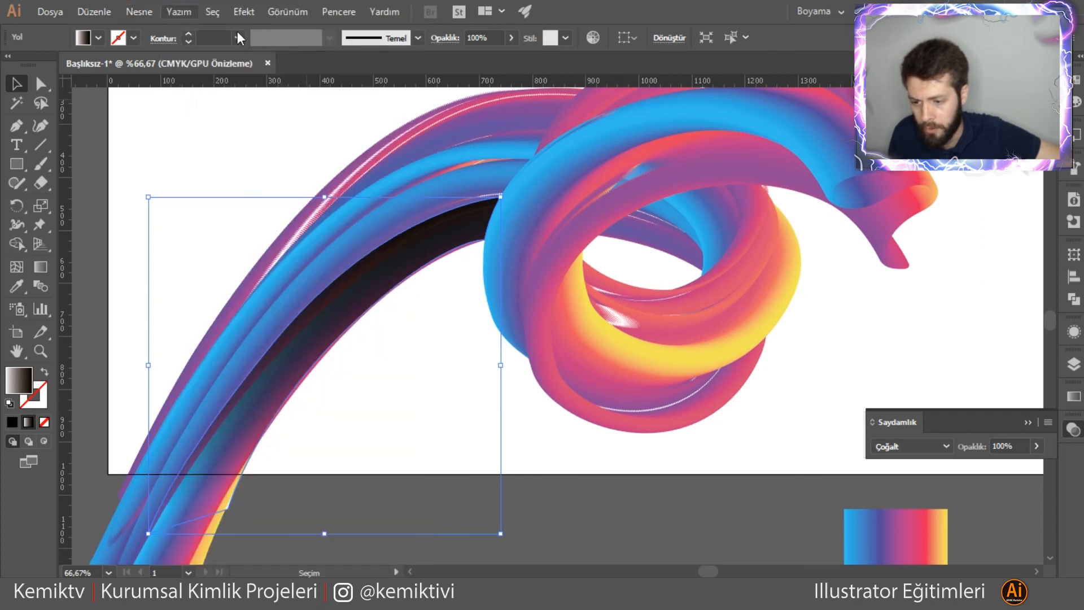
{"action": "left_click", "coordinate": [1035, 446]}
{"action": "left_click_drag", "start_coordinate": [1004, 466], "coordinate": [1011, 466]}
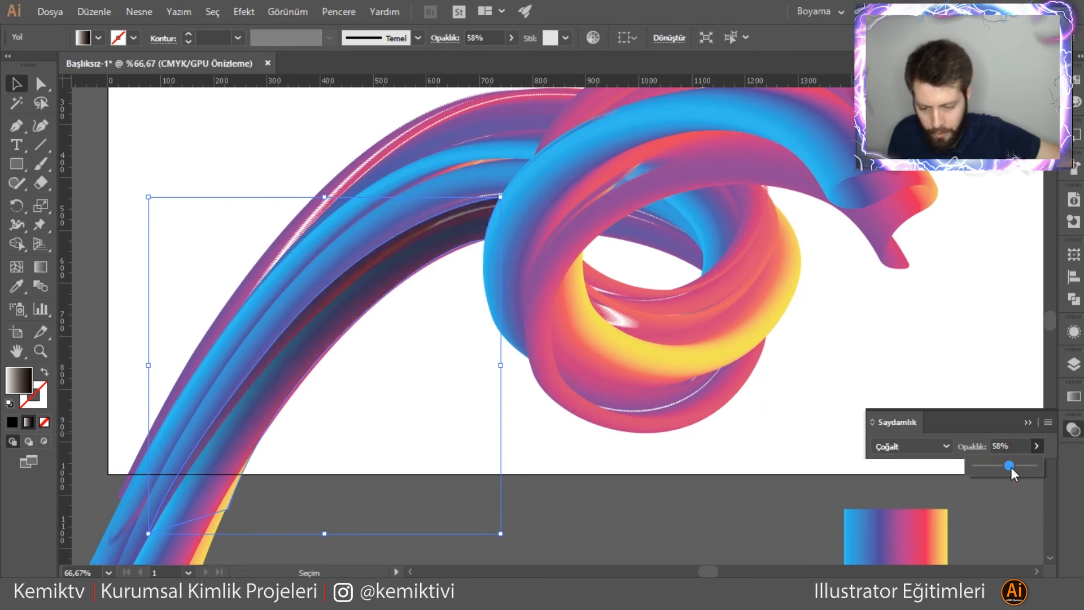
{"action": "left_click", "coordinate": [748, 411]}
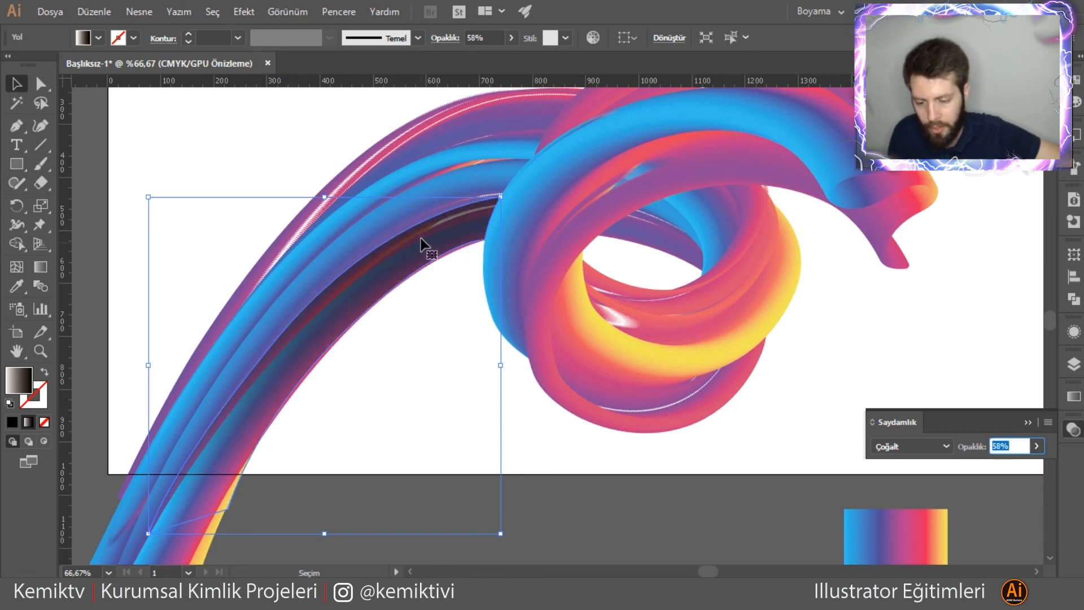
{"action": "left_click", "coordinate": [244, 9]}
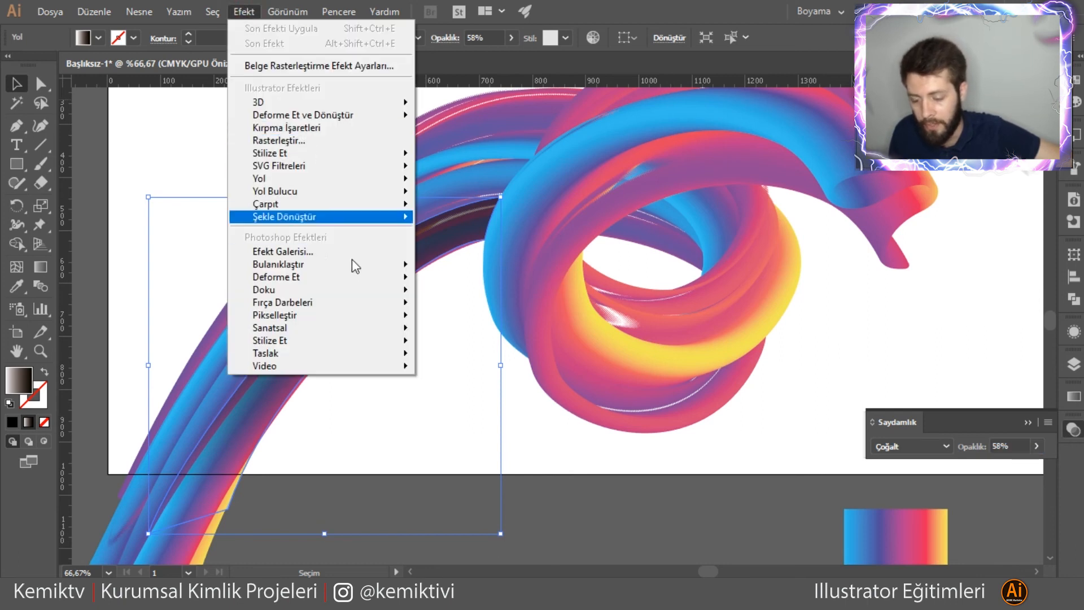
{"action": "mouse_move", "coordinate": [333, 292]}
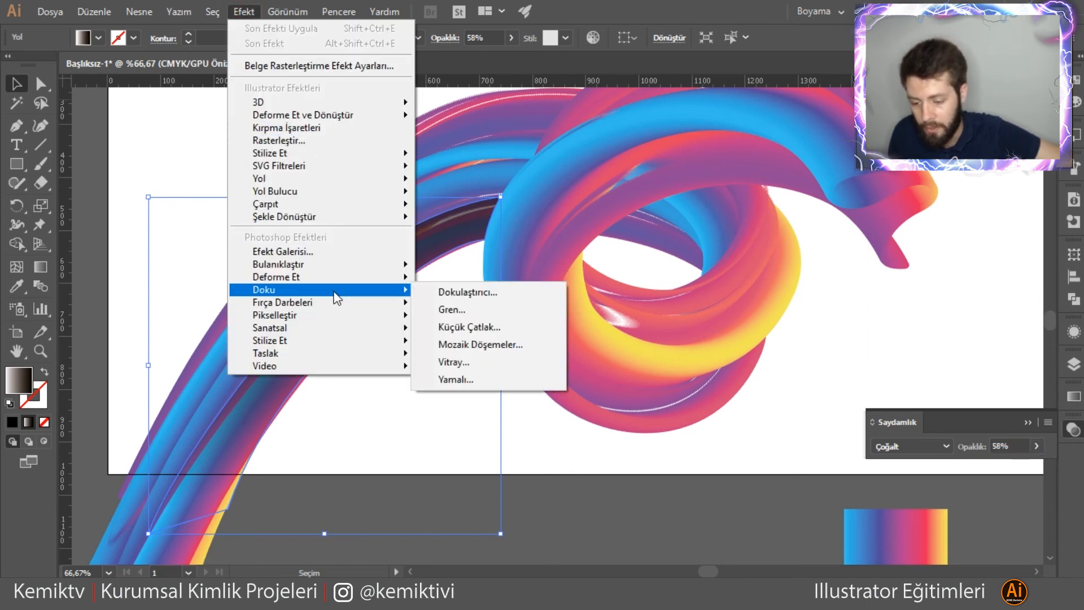
{"action": "left_click", "coordinate": [303, 265]}
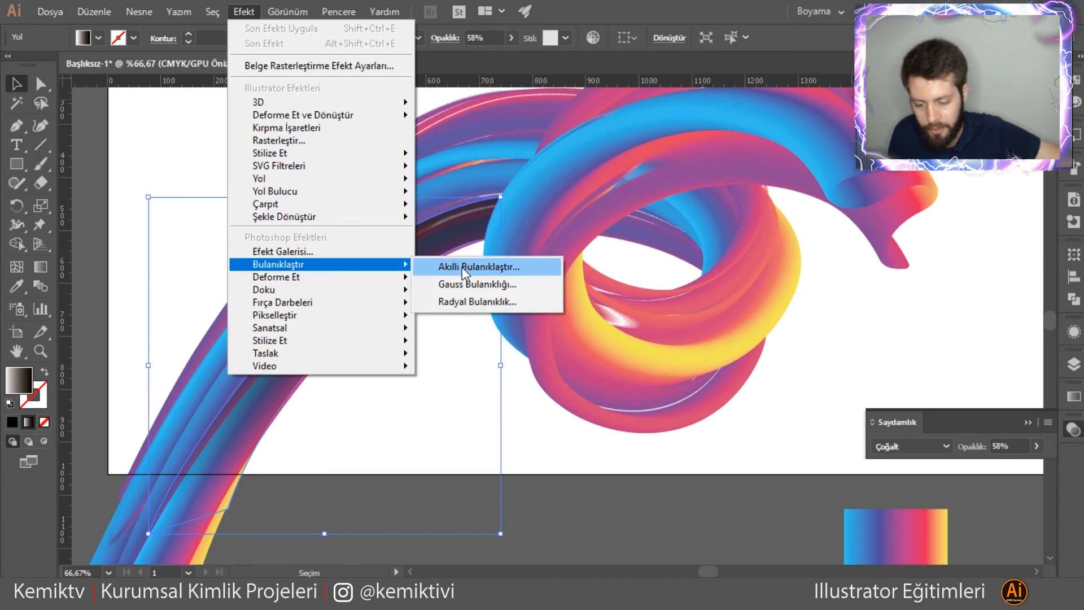
{"action": "left_click", "coordinate": [458, 268]}
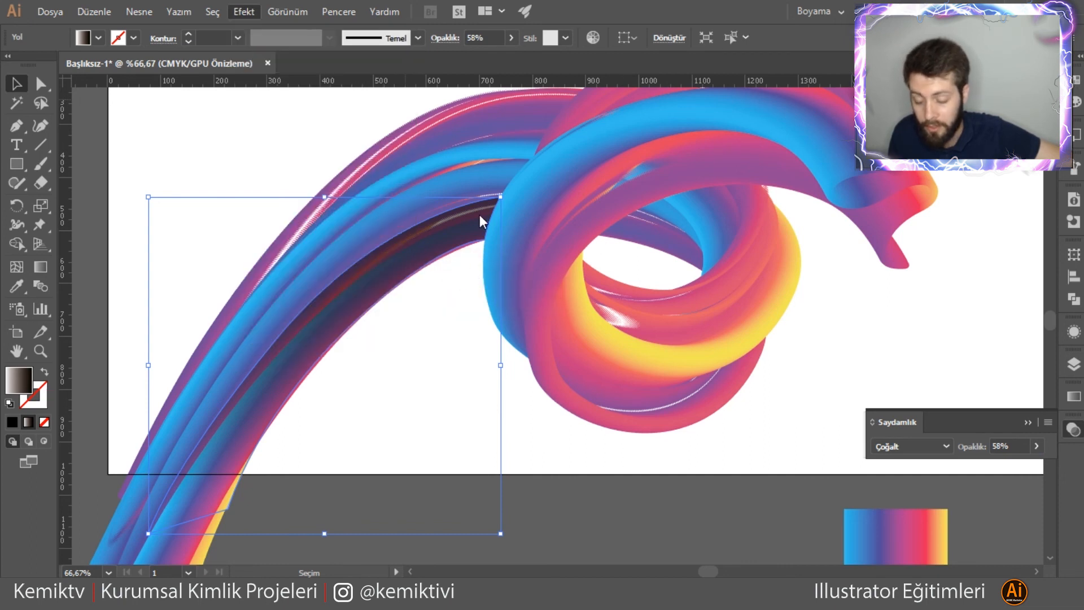
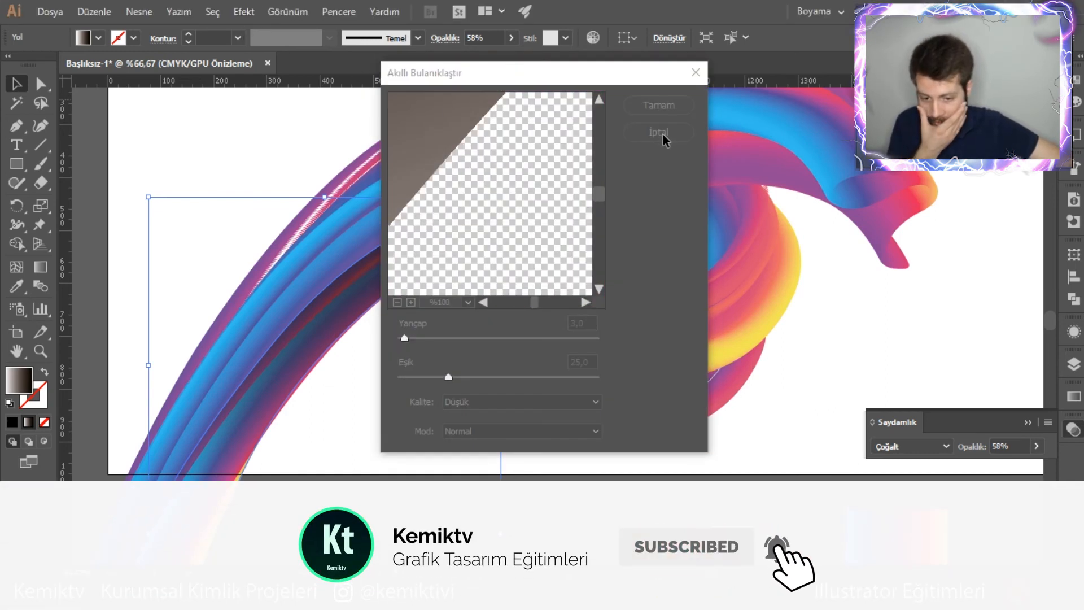
{"action": "left_click", "coordinate": [695, 73]}
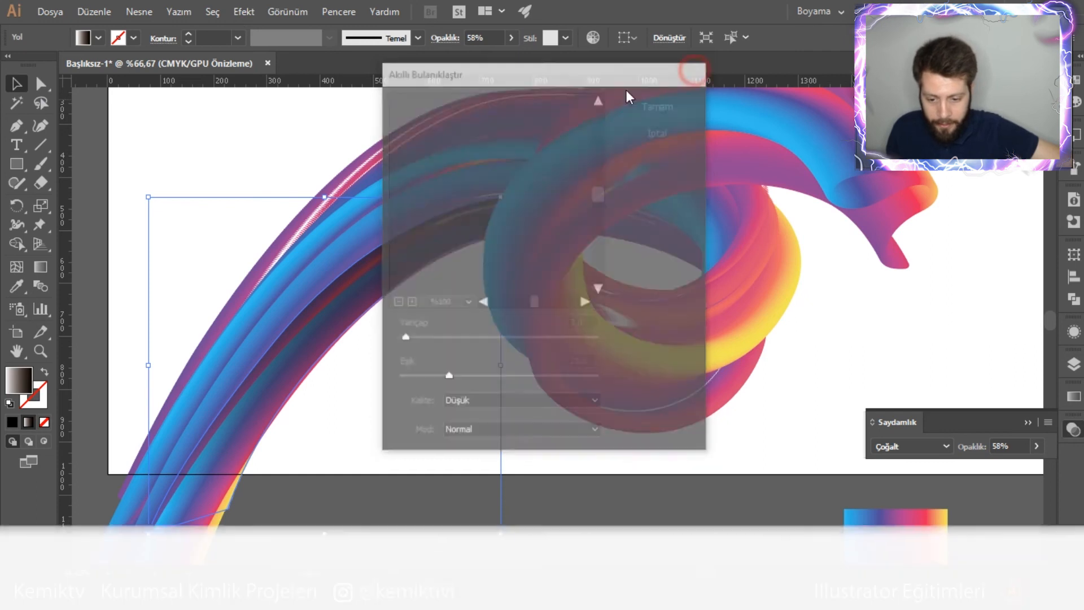
- Apply a Gaussian Blur (Gauss Bulanıklığı) with a 36,5 pixel radius to the shadow strip and deselect it
{"action": "left_click", "coordinate": [243, 11]}
{"action": "mouse_move", "coordinate": [415, 267]}
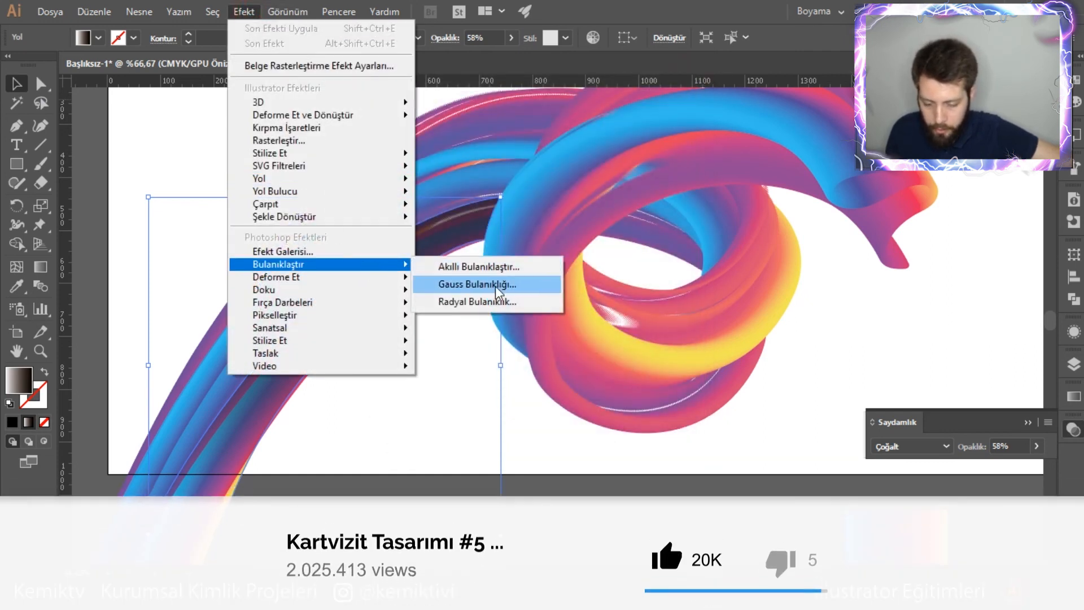
{"action": "left_click", "coordinate": [477, 284]}
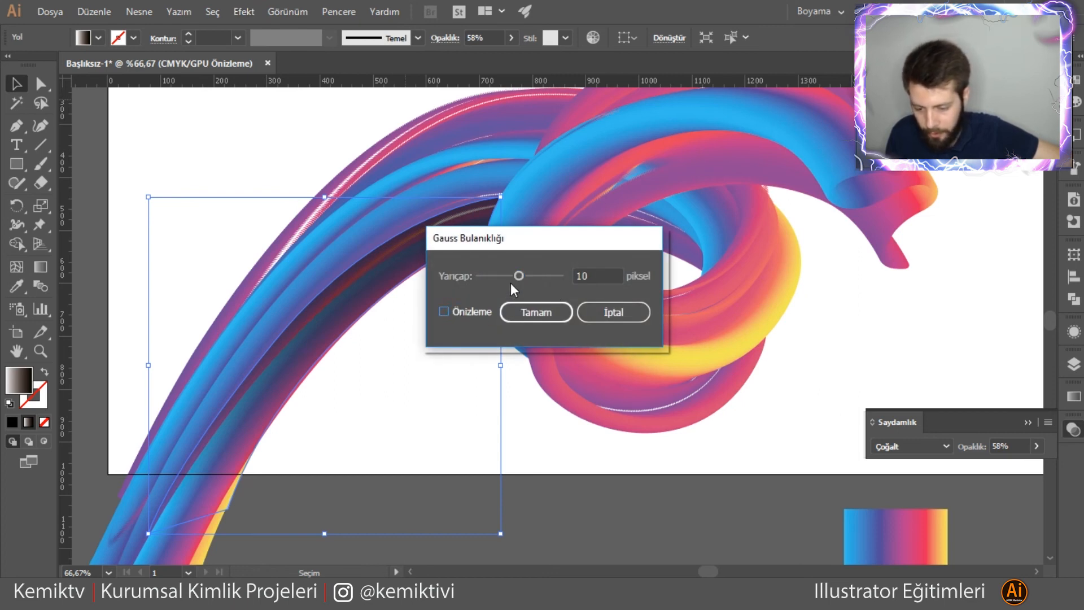
{"action": "left_click", "coordinate": [463, 308]}
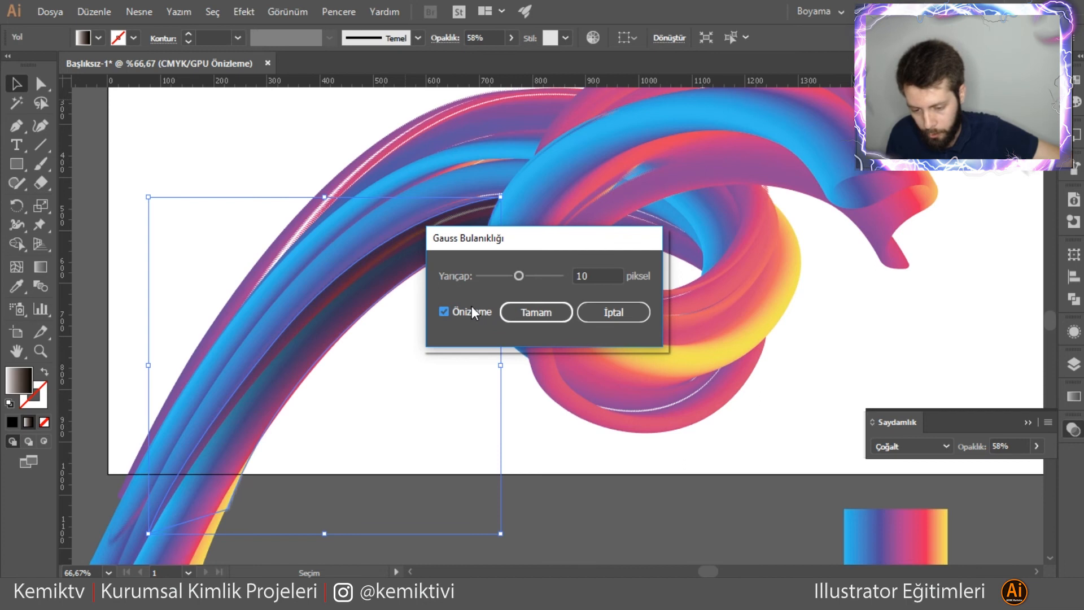
{"action": "left_click_drag", "start_coordinate": [519, 275], "coordinate": [529, 274]}
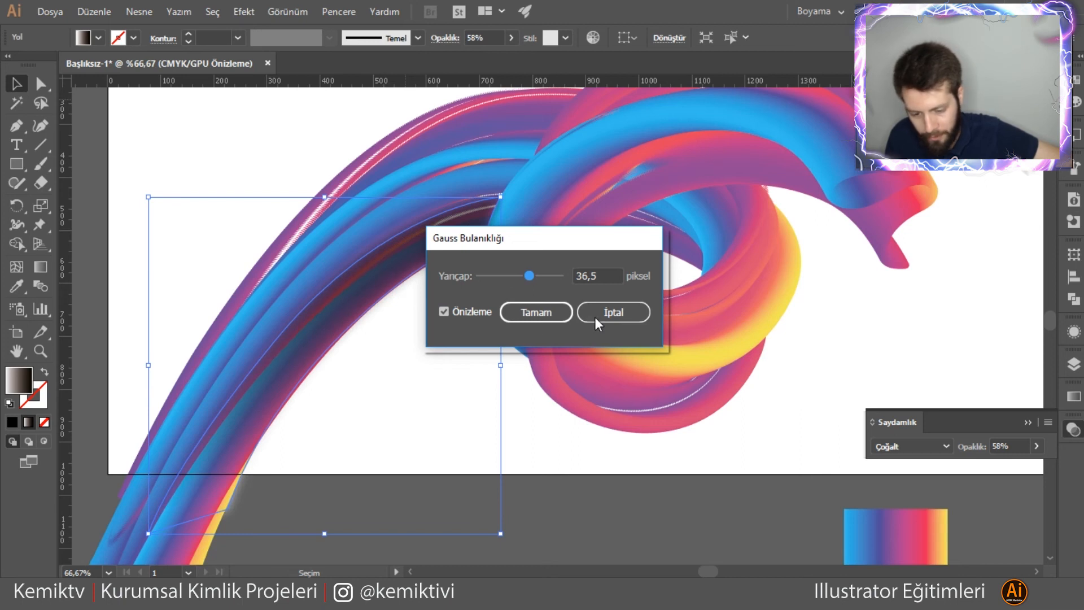
{"action": "left_click", "coordinate": [539, 315]}
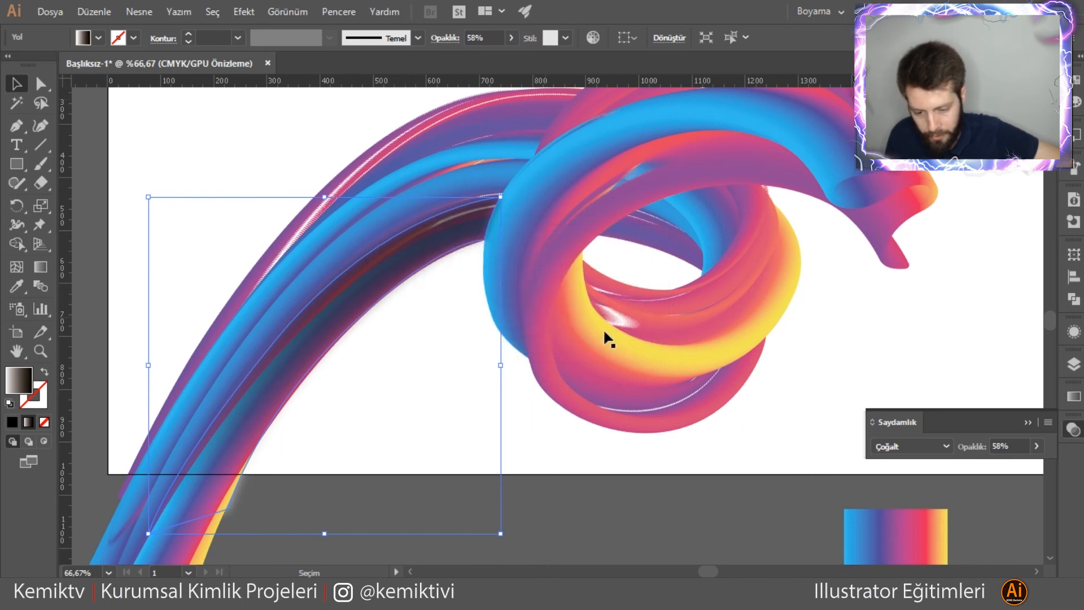
{"action": "left_click", "coordinate": [854, 306]}
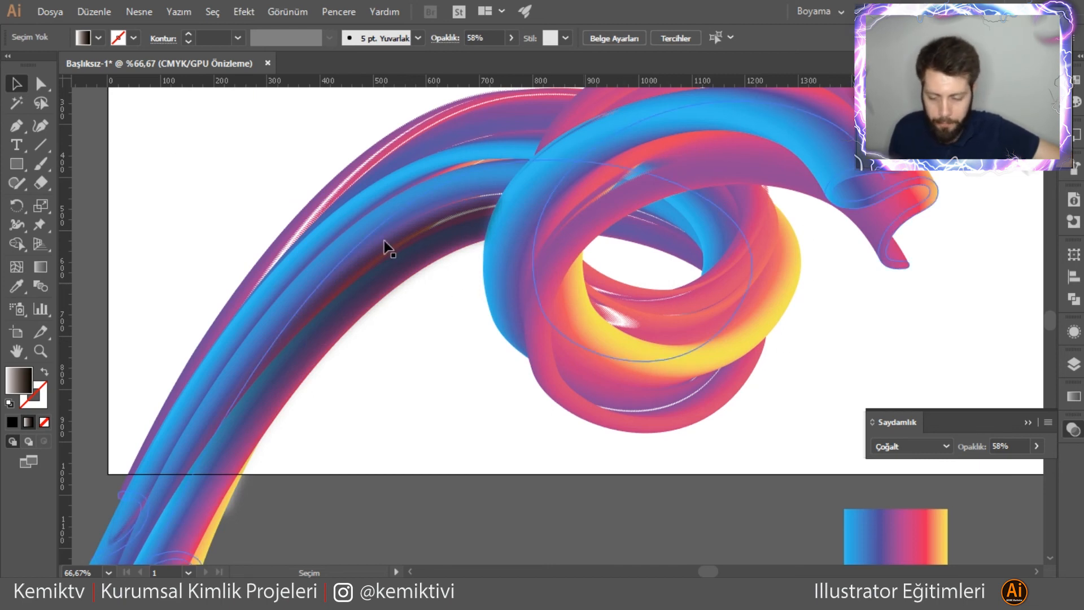
- Draw a closed crescent with the Pen tool over the inner surface of the loop, along the yellow tube's inner edge
{"action": "left_click", "coordinate": [17, 126]}
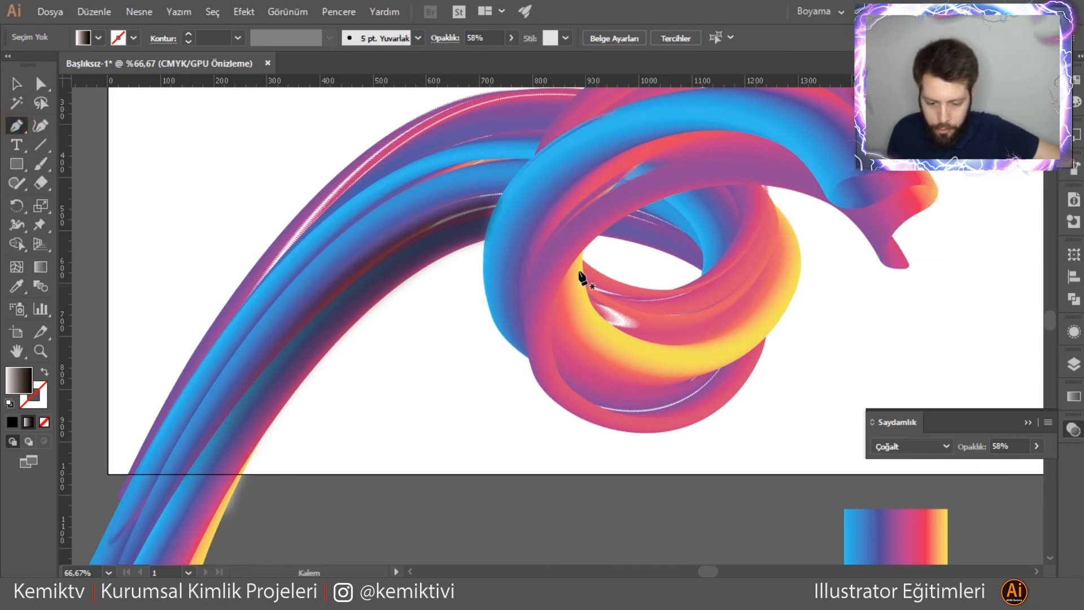
{"action": "left_click_drag", "start_coordinate": [641, 340], "coordinate": [709, 369]}
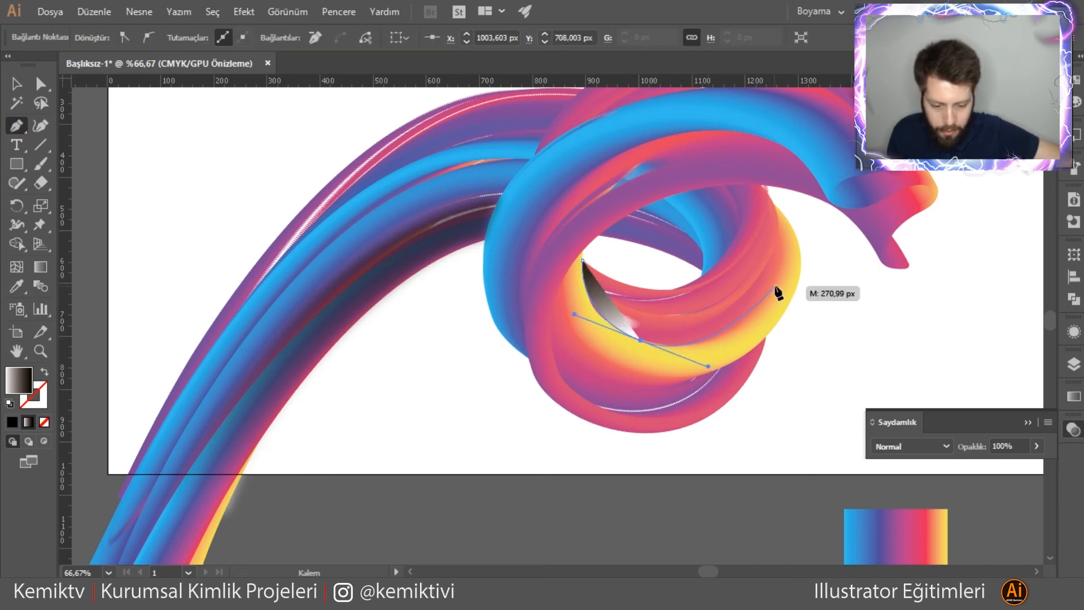
{"action": "mouse_move", "coordinate": [769, 294]}
{"action": "left_mouse_down"}
{"action": "mouse_move", "coordinate": [785, 269]}
{"action": "mouse_move", "coordinate": [782, 281]}
{"action": "left_mouse_up"}
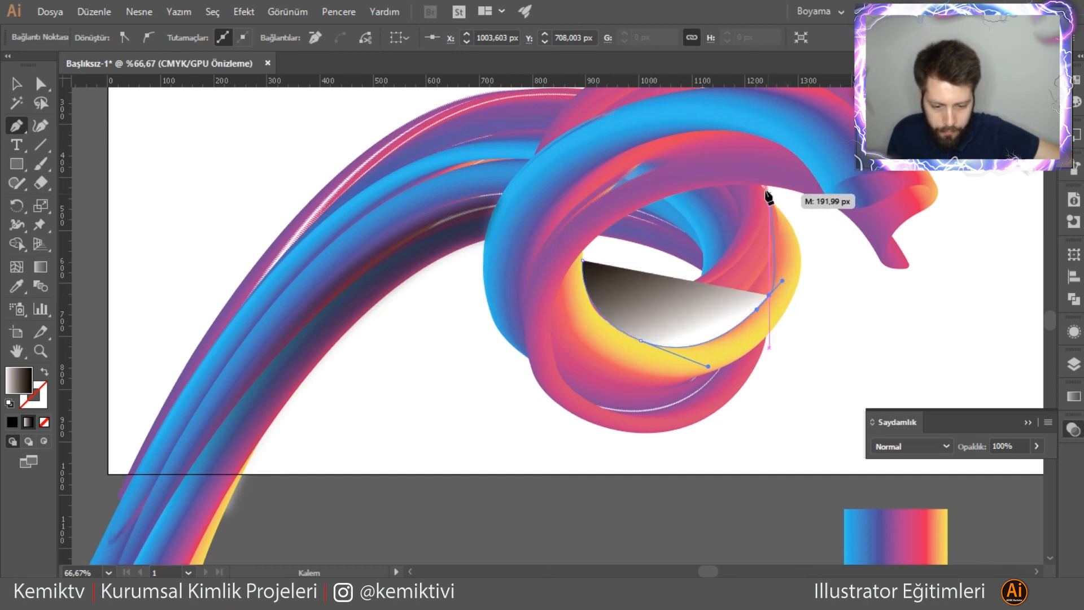
{"action": "left_click_drag", "start_coordinate": [737, 176], "coordinate": [721, 170]}
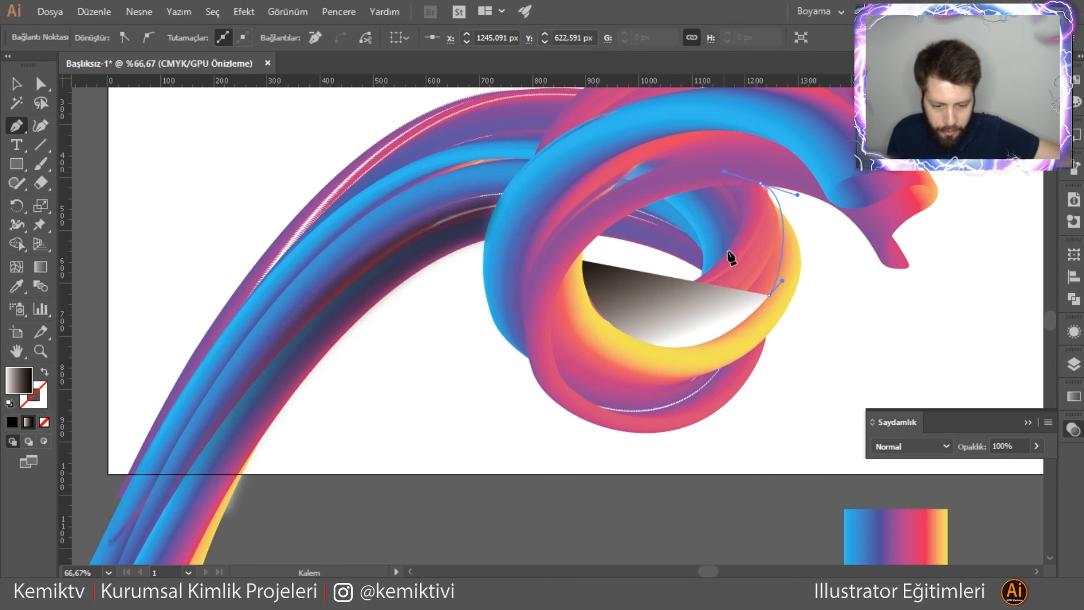
{"action": "left_click", "coordinate": [760, 185]}
{"action": "left_click_drag", "start_coordinate": [691, 275], "coordinate": [626, 302]}
{"action": "left_click", "coordinate": [583, 262]}
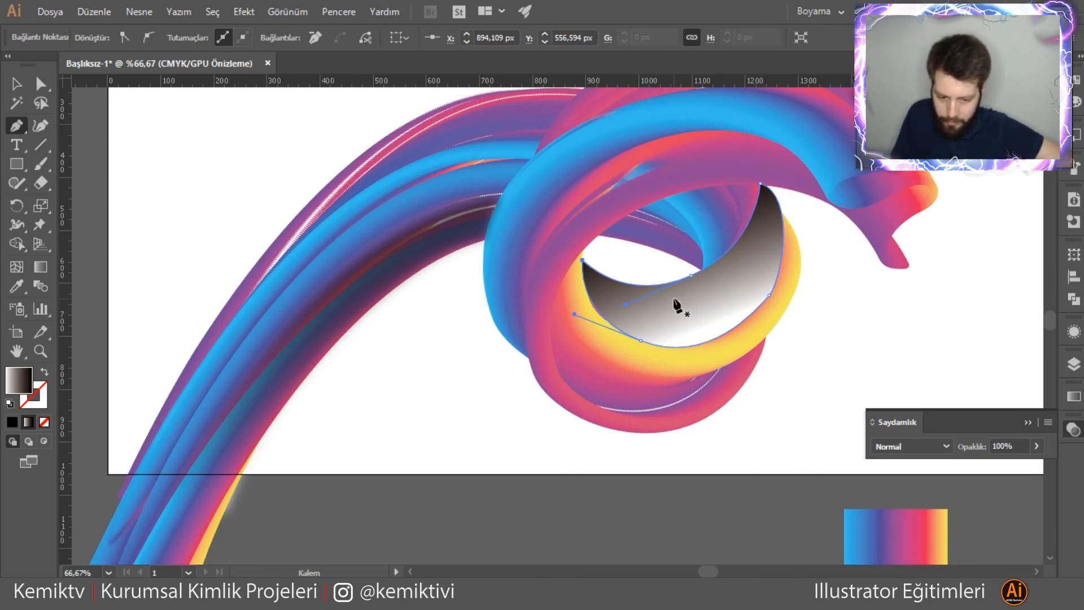
- Redirect the crescent's gradient diagonally so it runs from black at its lower-left end to white at its upper-right end
{"action": "key", "text": "g"}
{"action": "left_click", "coordinate": [19, 84]}
{"action": "key", "text": "g"}
{"action": "left_click_drag", "start_coordinate": [624, 244], "coordinate": [682, 317]}
{"action": "left_click_drag", "start_coordinate": [605, 274], "coordinate": [660, 285]}
{"action": "left_click_drag", "start_coordinate": [778, 228], "coordinate": [644, 321]}
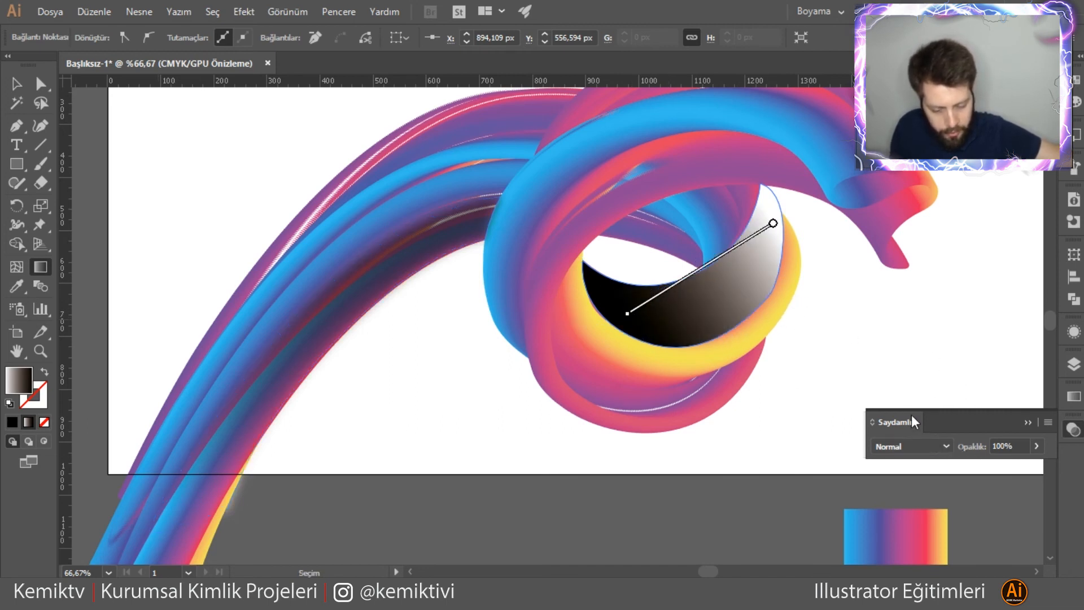
- Try the Açıklaştır, Ekran, Renk Soldurma and Renk Yanması blending modes on the crescent
{"action": "left_click", "coordinate": [942, 447]}
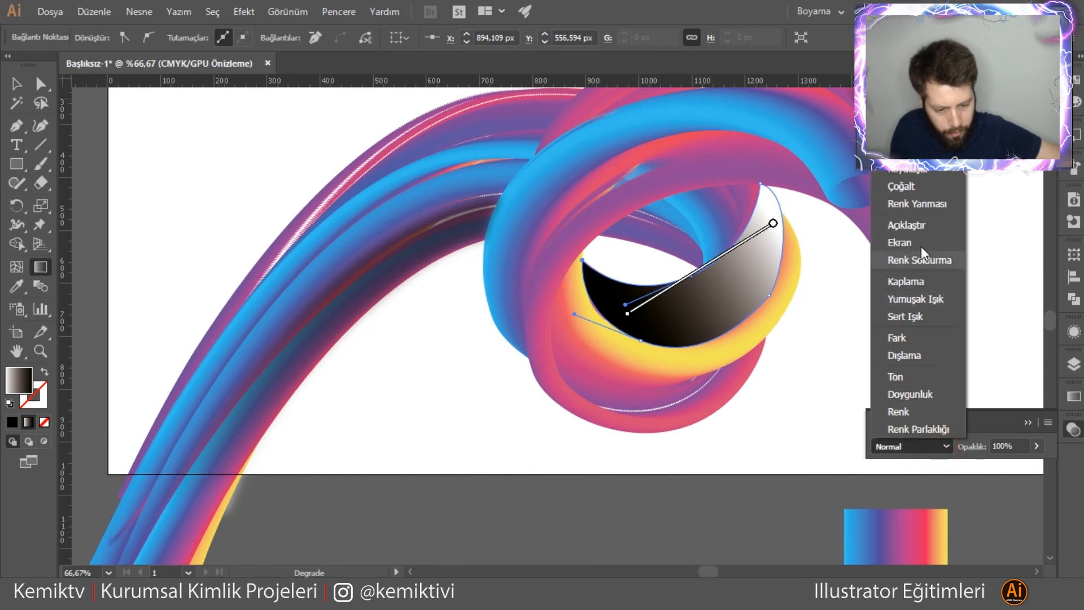
{"action": "left_click", "coordinate": [917, 225]}
{"action": "left_click", "coordinate": [919, 446]}
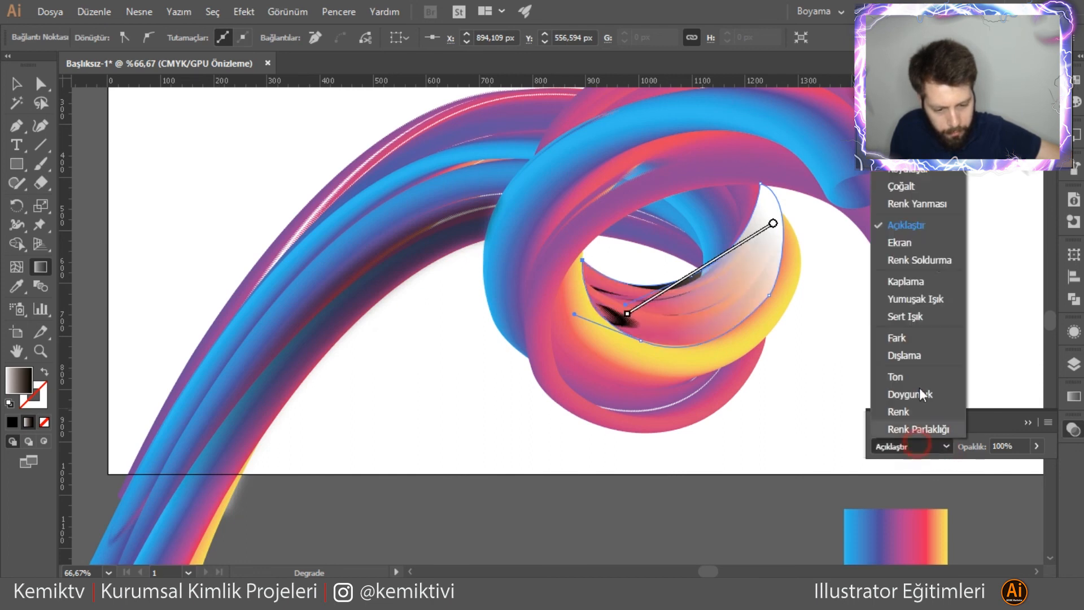
{"action": "left_click", "coordinate": [930, 248]}
{"action": "left_click", "coordinate": [907, 442]}
{"action": "left_click", "coordinate": [919, 260]}
{"action": "left_click", "coordinate": [903, 444]}
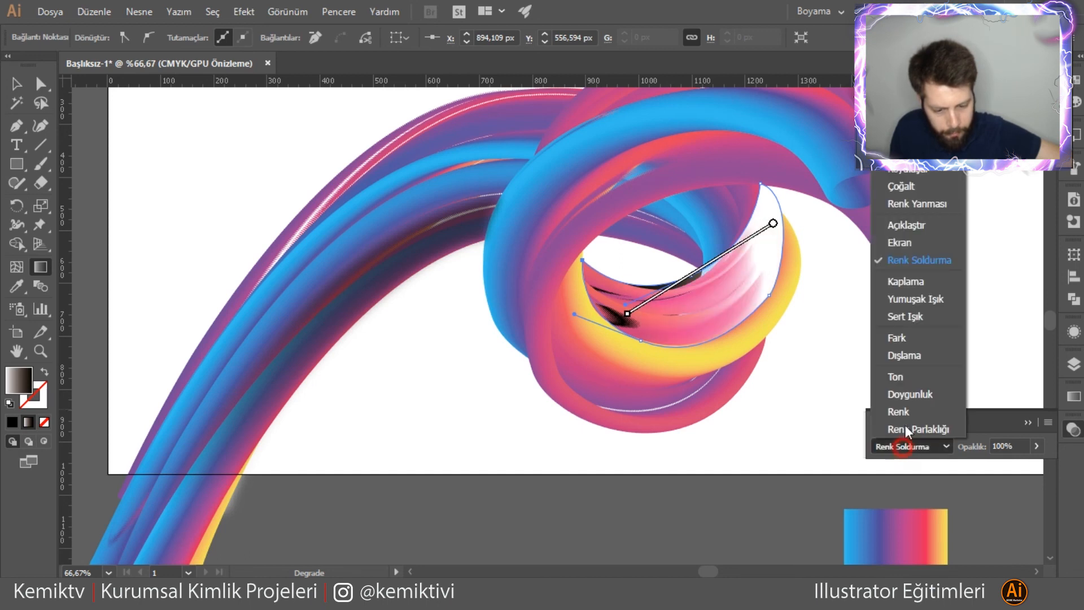
{"action": "left_click", "coordinate": [911, 207]}
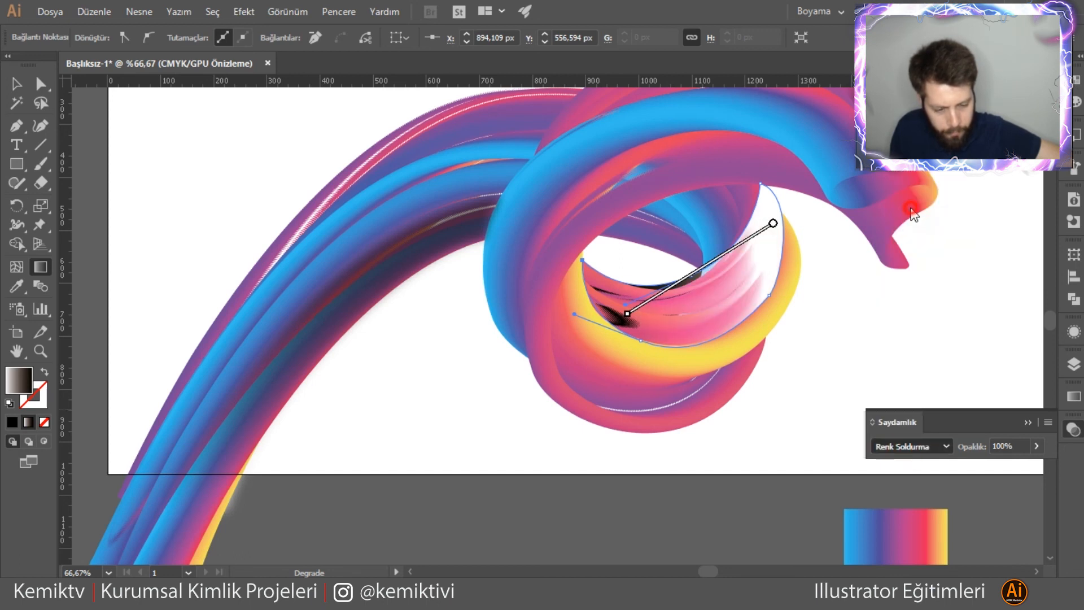
- Compare Çoğalt (Multiply) with Koyulaştır on the crescent, set its blending mode to Çoğalt and lower its opacity to 61%
{"action": "left_click", "coordinate": [909, 446]}
{"action": "left_click", "coordinate": [905, 184]}
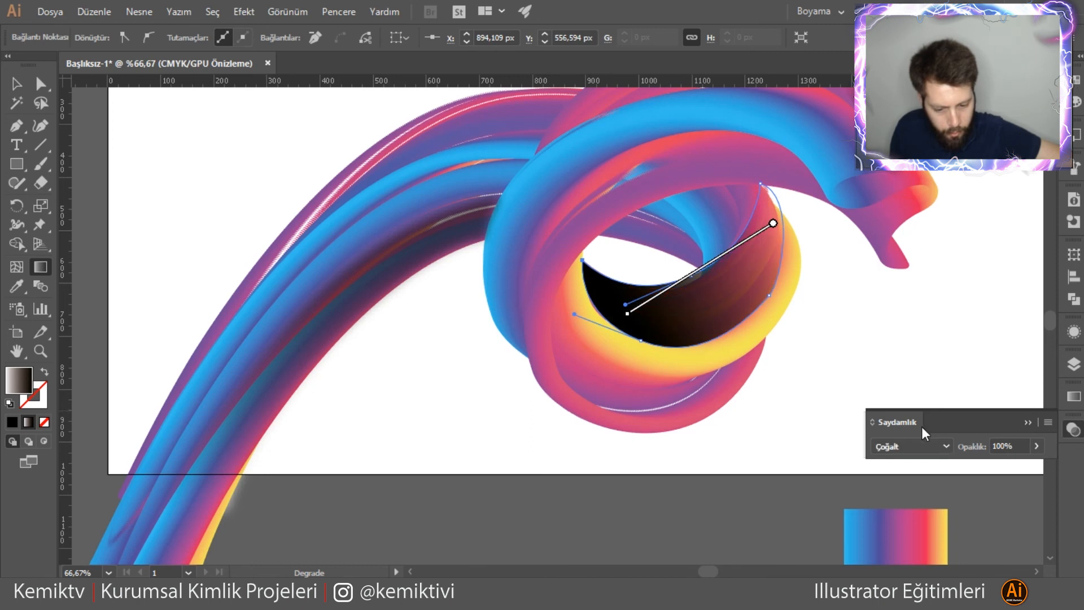
{"action": "left_click", "coordinate": [916, 447]}
{"action": "left_click", "coordinate": [909, 173]}
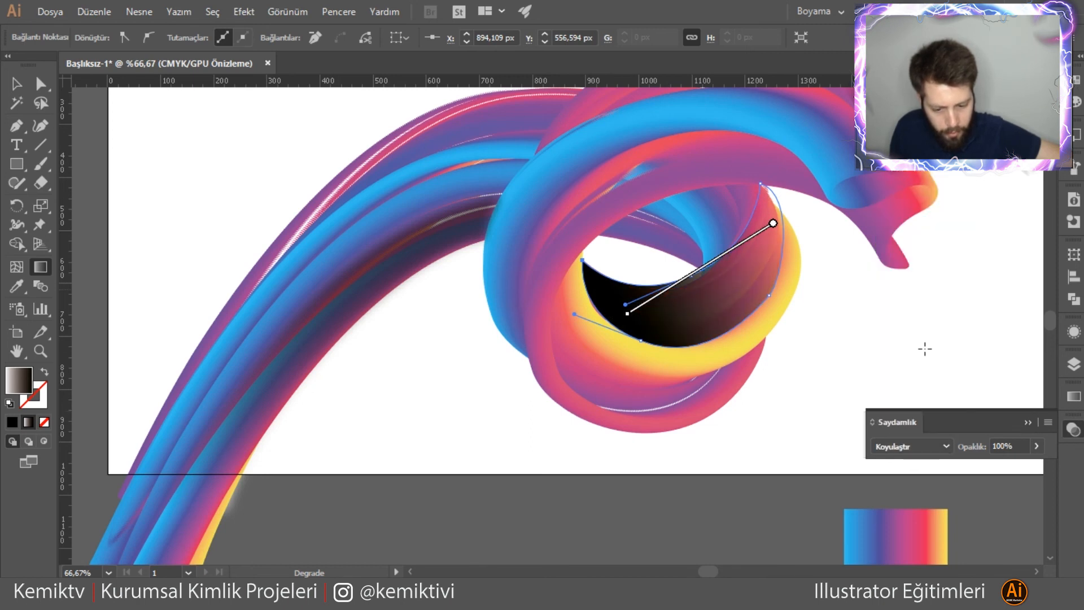
{"action": "left_click", "coordinate": [931, 449]}
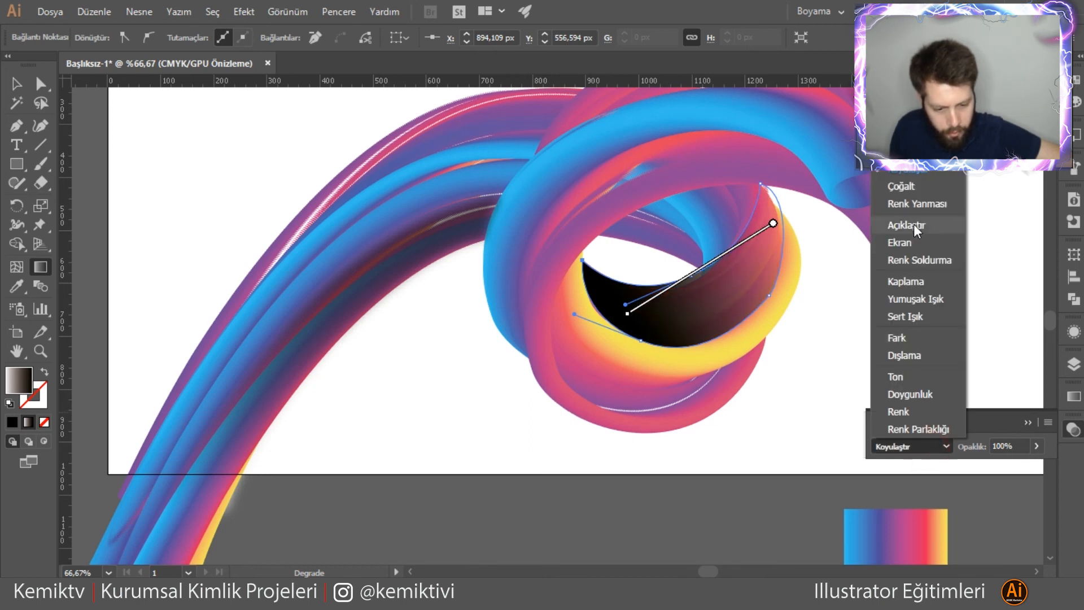
{"action": "left_click", "coordinate": [909, 185]}
{"action": "left_click", "coordinate": [1036, 446]}
{"action": "left_click_drag", "start_coordinate": [1037, 465], "coordinate": [999, 465]}
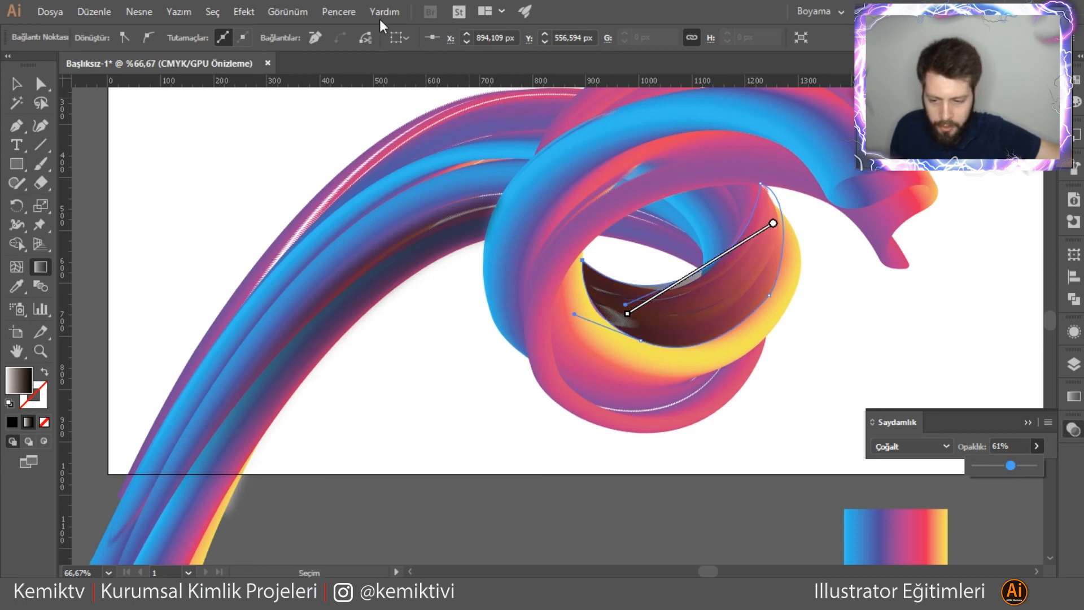
- Blur the crescent shadow with a Gaussian Blur of 36,5 pixels radius and deselect it
{"action": "left_click", "coordinate": [244, 11]}
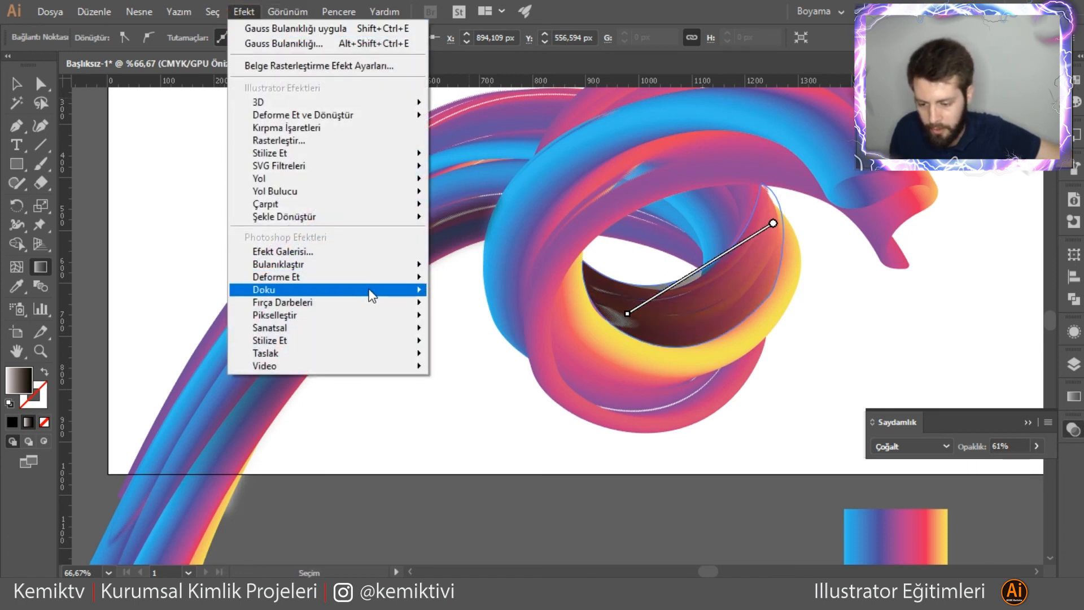
{"action": "mouse_move", "coordinate": [389, 265]}
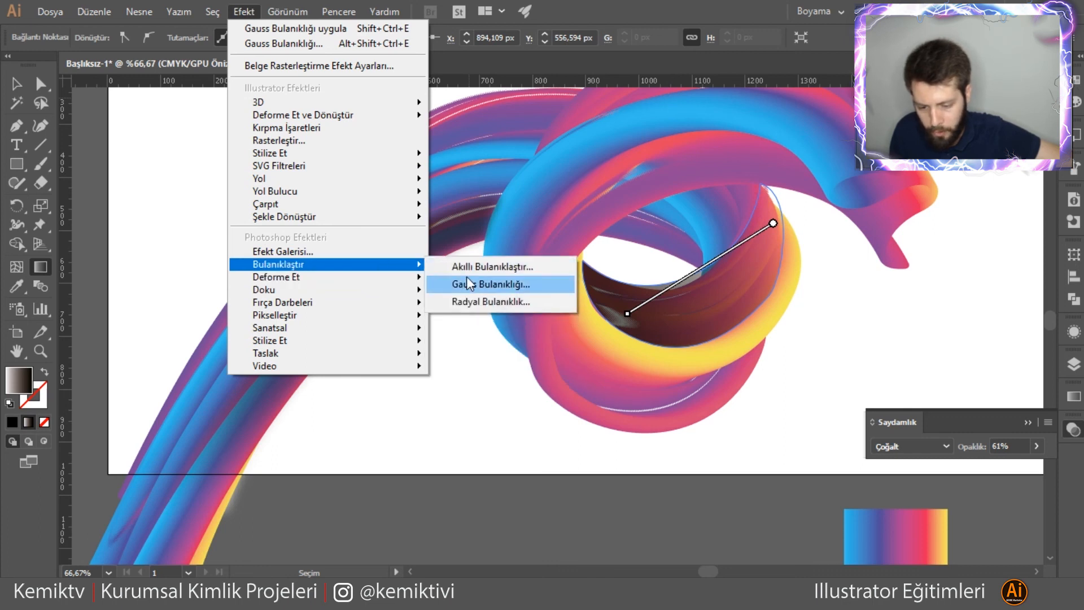
{"action": "left_click", "coordinate": [470, 281]}
{"action": "left_click", "coordinate": [472, 310]}
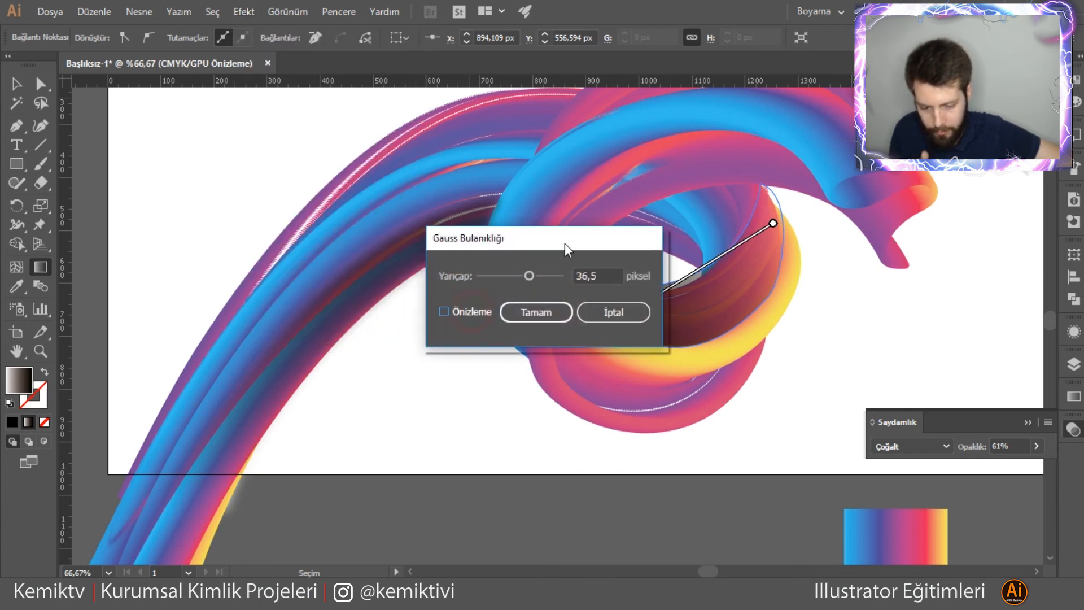
{"action": "left_click_drag", "start_coordinate": [564, 243], "coordinate": [445, 216]}
{"action": "left_click", "coordinate": [413, 287]}
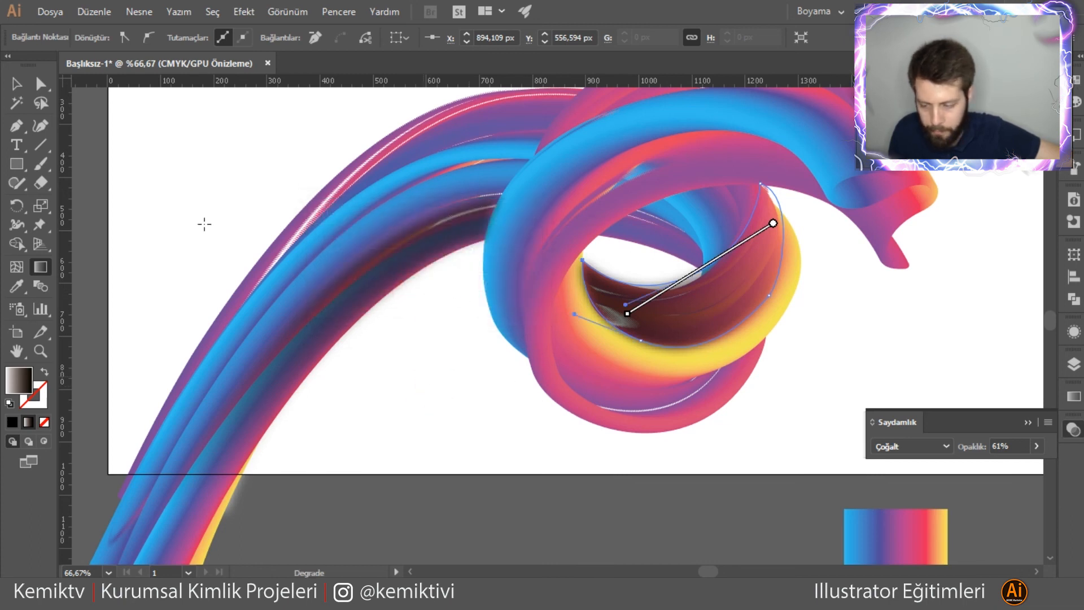
{"action": "left_click", "coordinate": [15, 83]}
{"action": "left_click", "coordinate": [359, 378]}
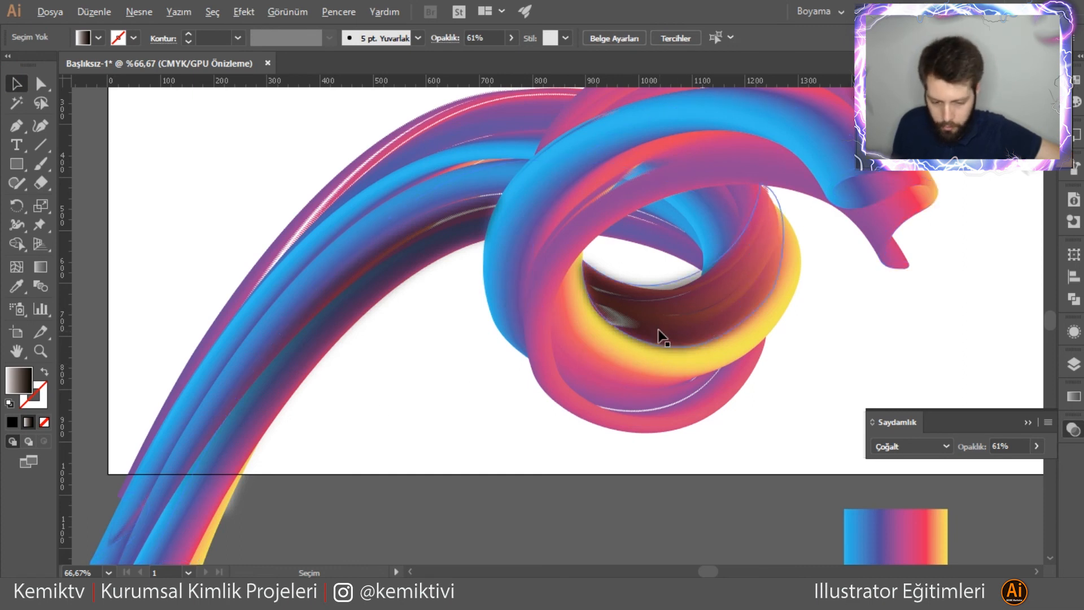
- Reduce the opacity of the crescent shadow inside the loop to 41%
{"action": "key", "text": "ctrl+minus"}
{"action": "left_click", "coordinate": [735, 291]}
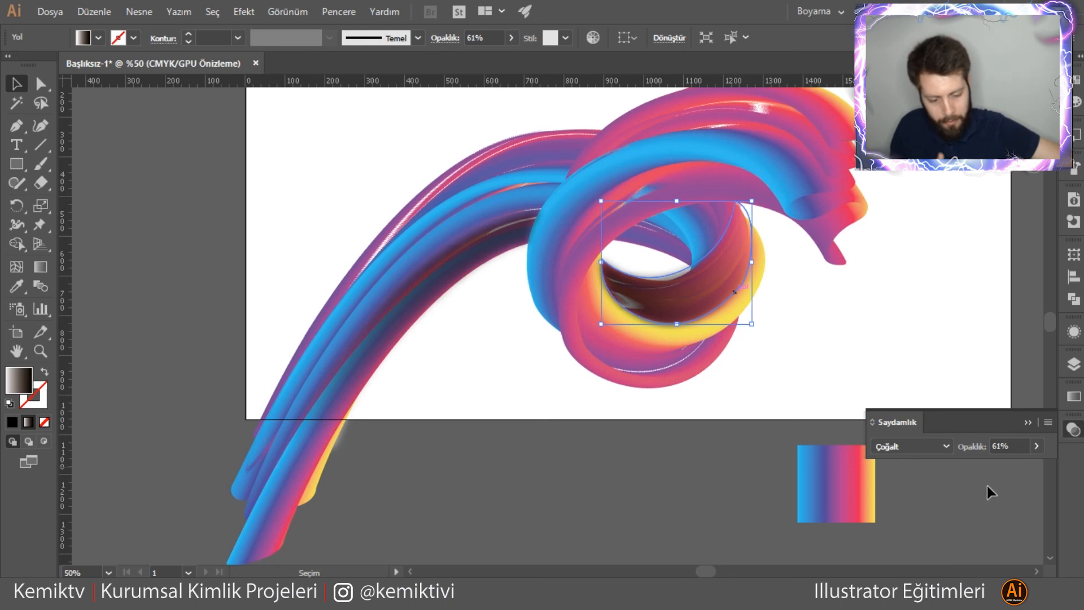
{"action": "left_click", "coordinate": [1037, 446]}
{"action": "left_click_drag", "start_coordinate": [1001, 467], "coordinate": [999, 464]}
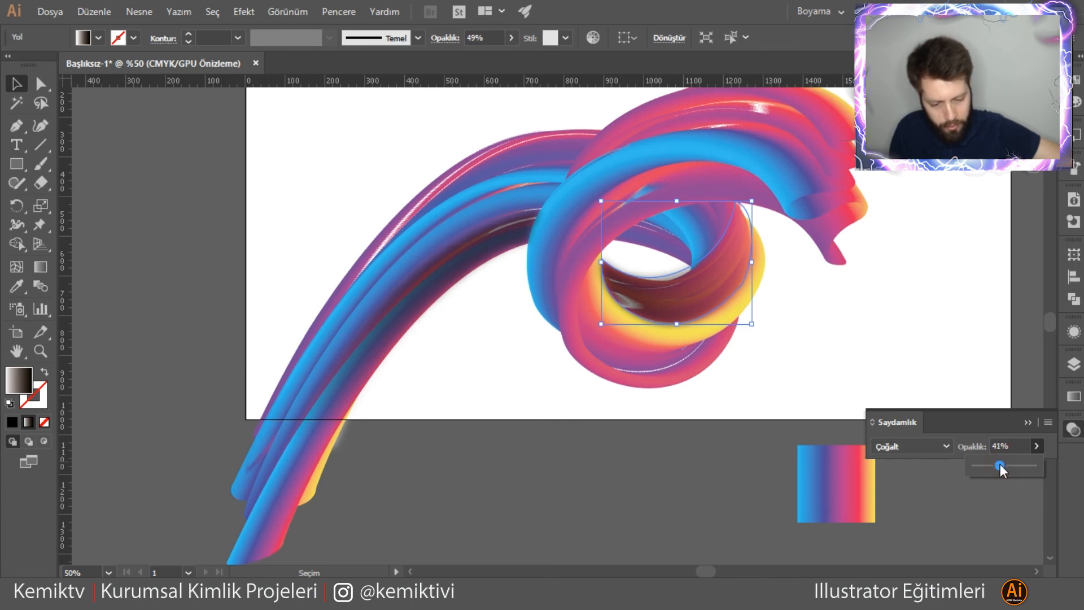
{"action": "left_click", "coordinate": [673, 452]}
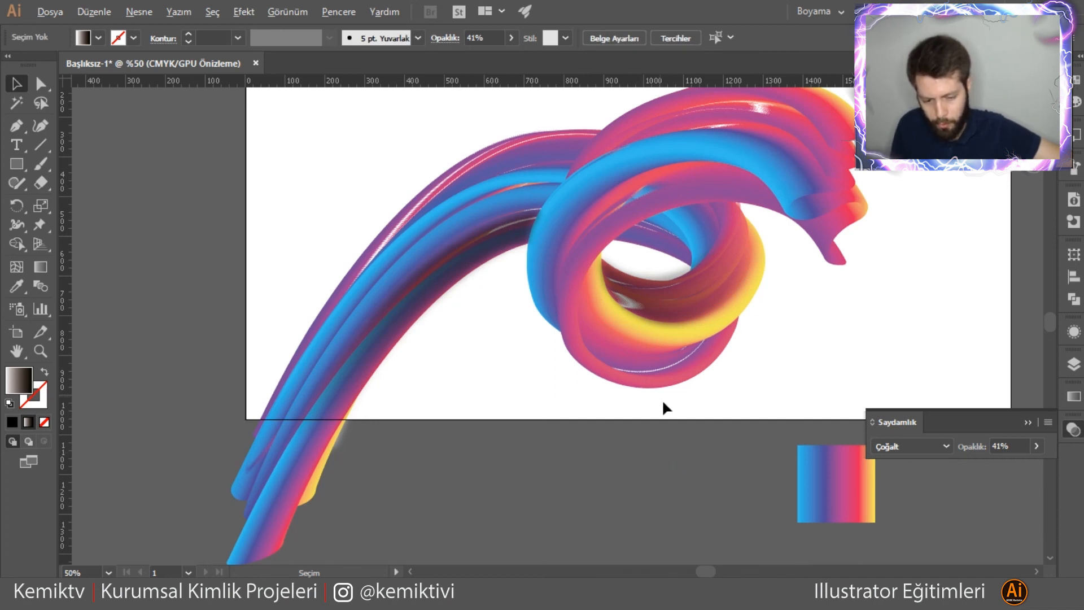
- Move the rainbow gradient square onto the artboard's upper-left corner and stretch it to cover the whole artboard exactly
{"action": "scroll", "coordinate": [661, 399], "scroll_direction": "down", "scroll_amount": 2}
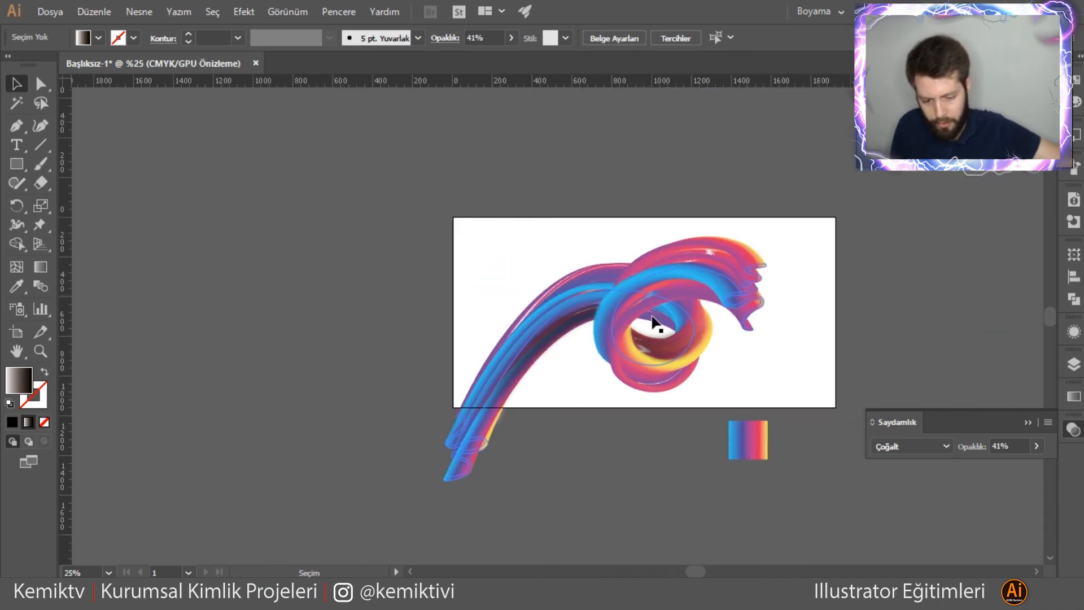
{"action": "left_click", "coordinate": [1029, 421]}
{"action": "left_click_drag", "start_coordinate": [747, 441], "coordinate": [473, 236]}
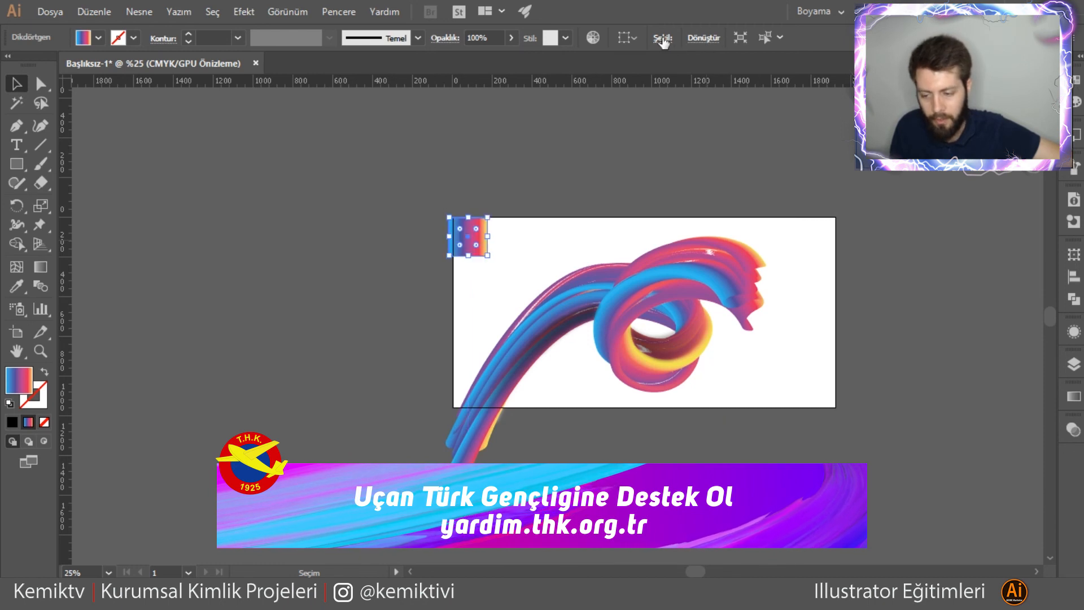
{"action": "left_click", "coordinate": [1076, 280]}
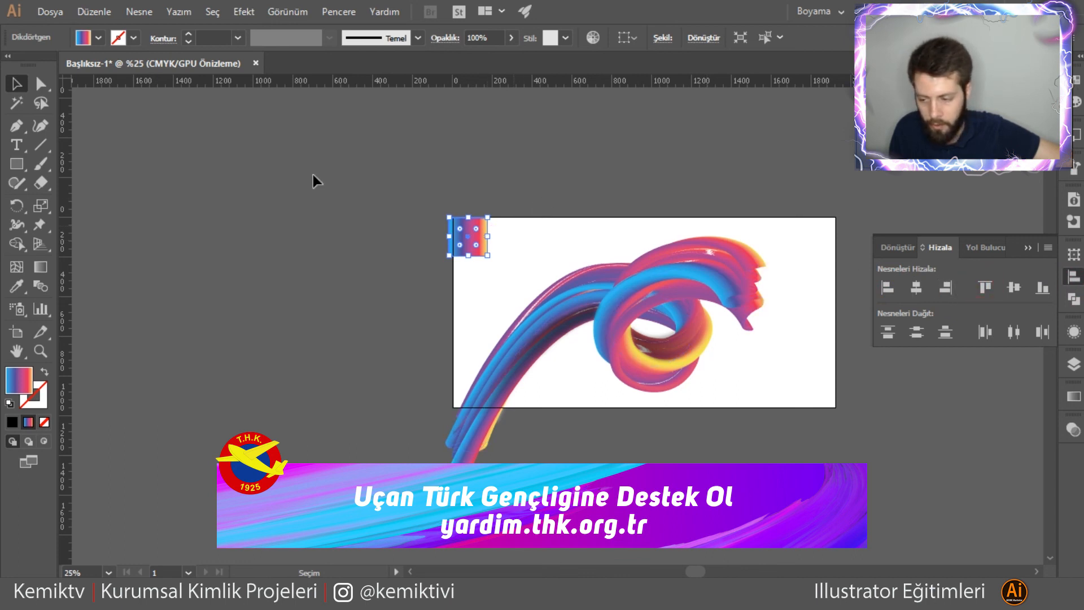
{"action": "left_click", "coordinate": [218, 200]}
{"action": "left_click", "coordinate": [477, 240]}
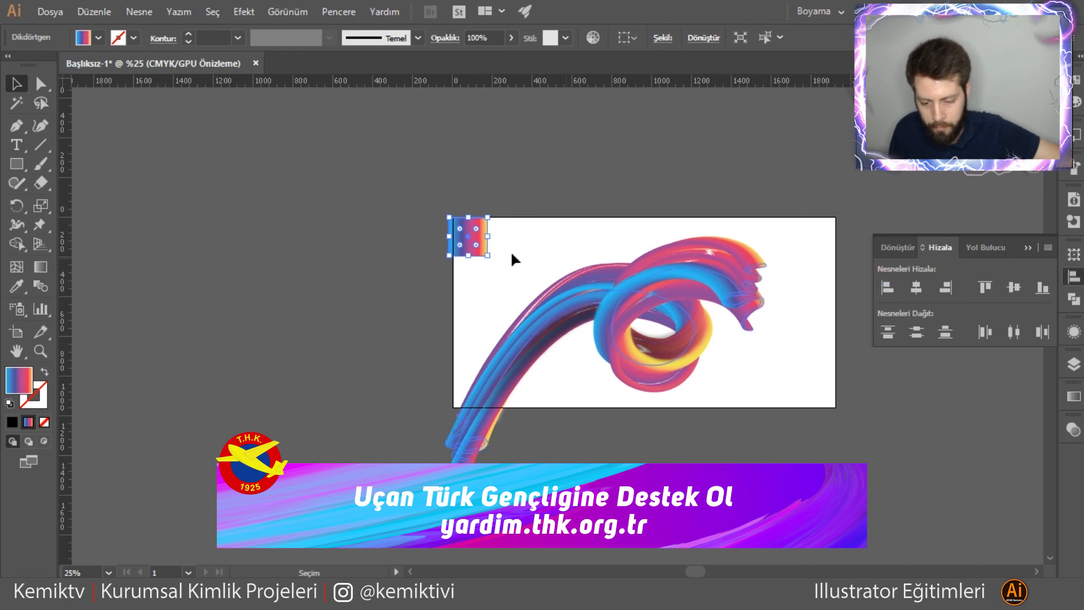
{"action": "left_click_drag", "start_coordinate": [488, 255], "coordinate": [836, 406]}
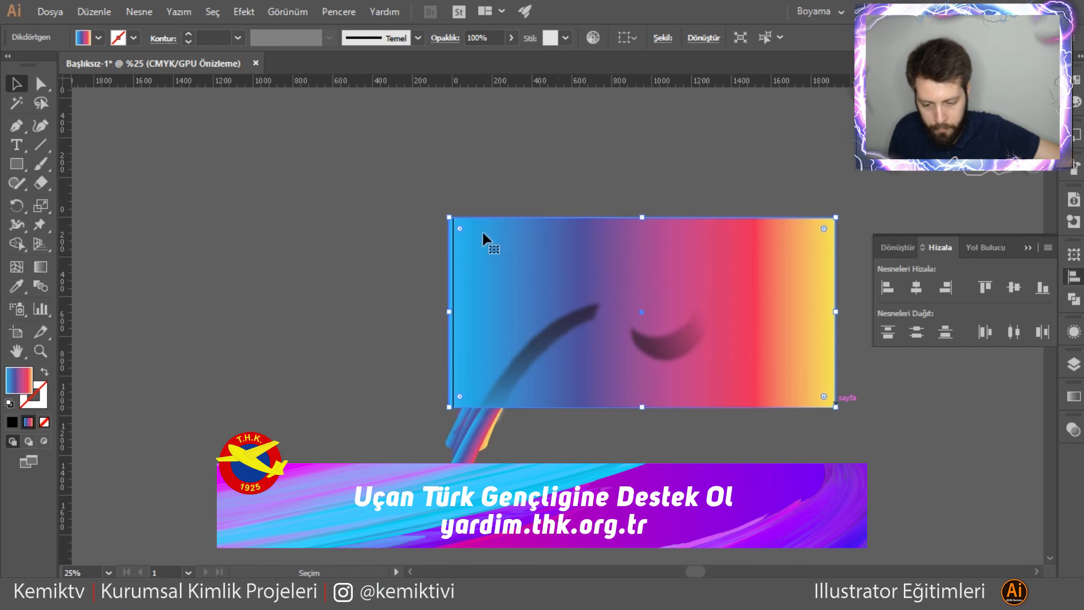
{"action": "mouse_move", "coordinate": [449, 218]}
{"action": "left_mouse_down"}
{"action": "mouse_move", "coordinate": [481, 239]}
{"action": "mouse_move", "coordinate": [453, 217]}
{"action": "left_mouse_up"}
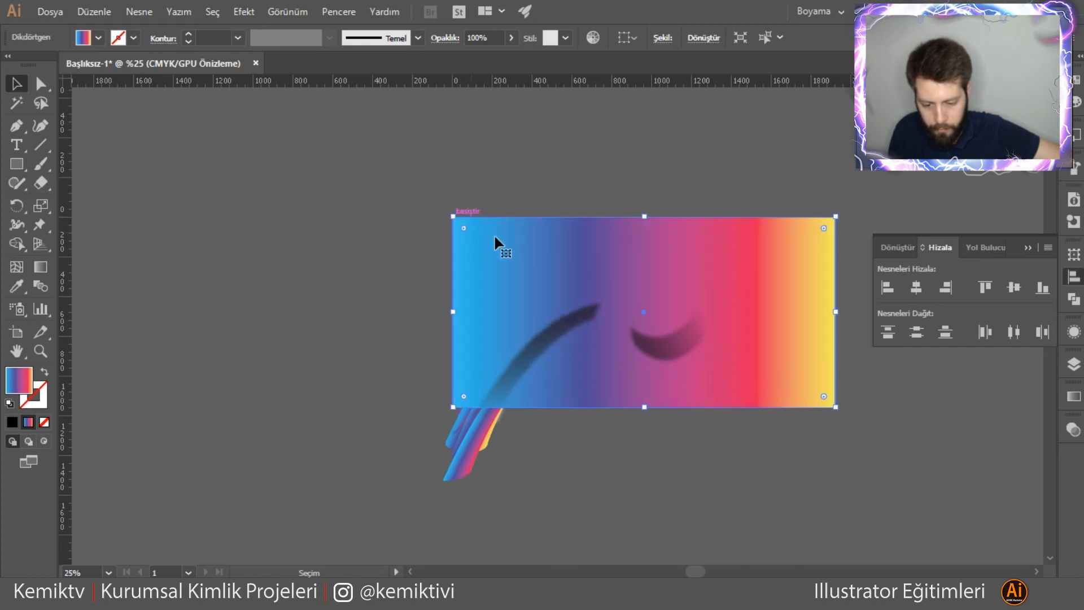
- Send the rainbow gradient backdrop behind the looping blend and its shadows, and deselect it
{"action": "right_click", "coordinate": [591, 246]}
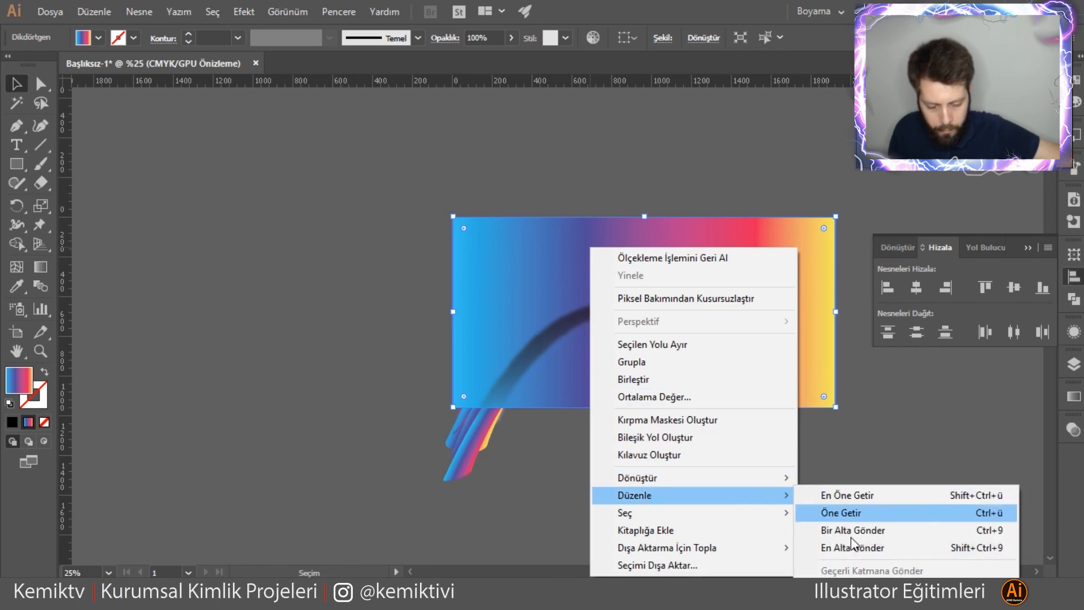
{"action": "left_click", "coordinate": [847, 550]}
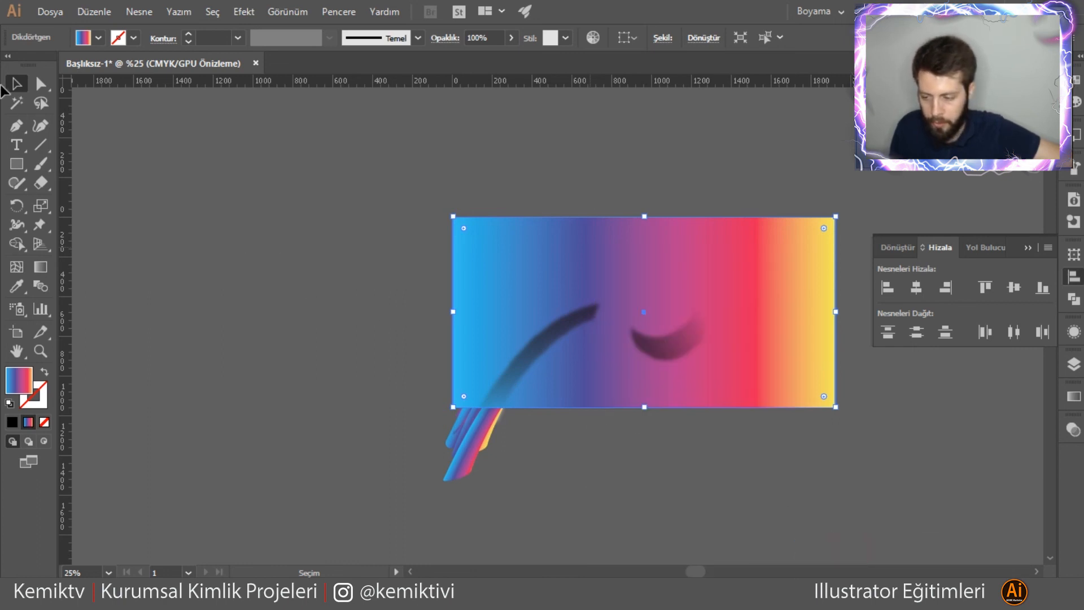
{"action": "left_click", "coordinate": [1028, 249]}
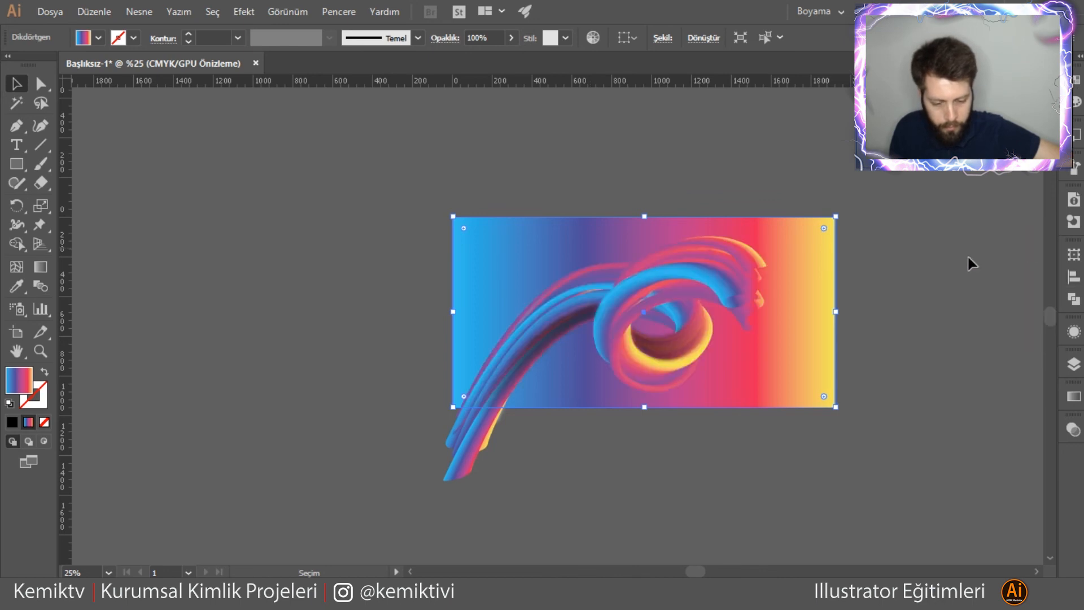
{"action": "left_click", "coordinate": [933, 278]}
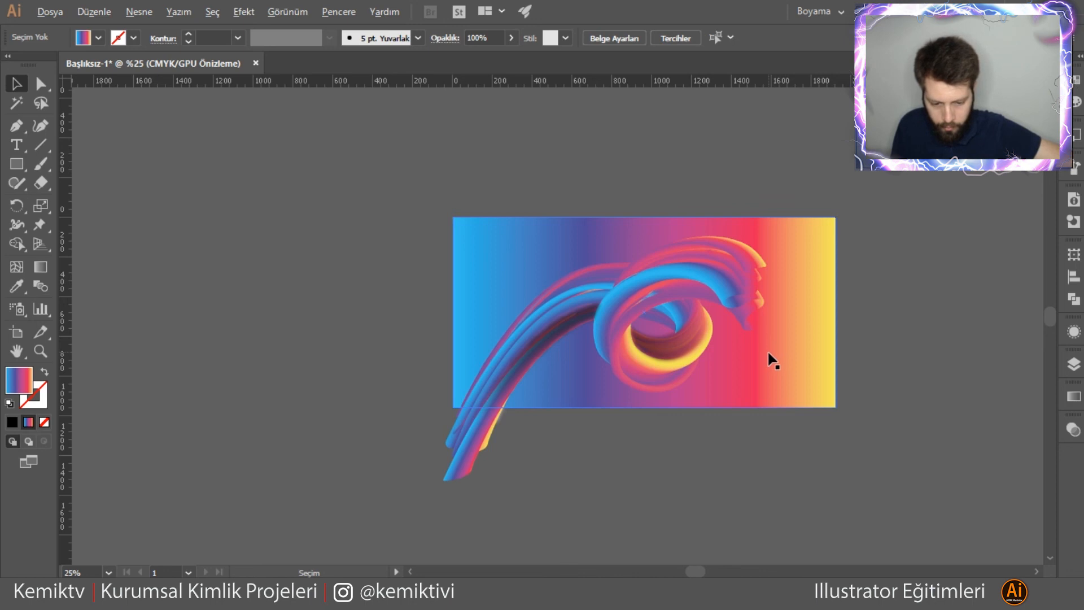
- Try reducing the backdrop's gradient to only blue and indigo by removing its red, magenta and yellow colour stops
{"action": "scroll", "coordinate": [774, 361], "scroll_direction": "up", "scroll_amount": 2}
{"action": "left_click", "coordinate": [754, 345]}
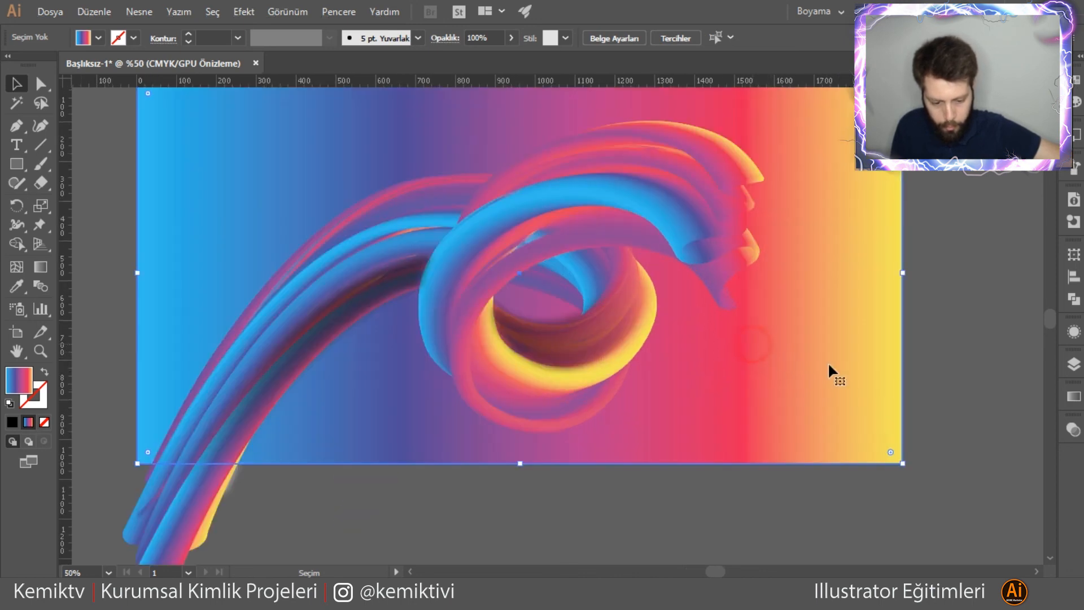
{"action": "left_click", "coordinate": [1073, 365]}
{"action": "left_click", "coordinate": [1076, 402]}
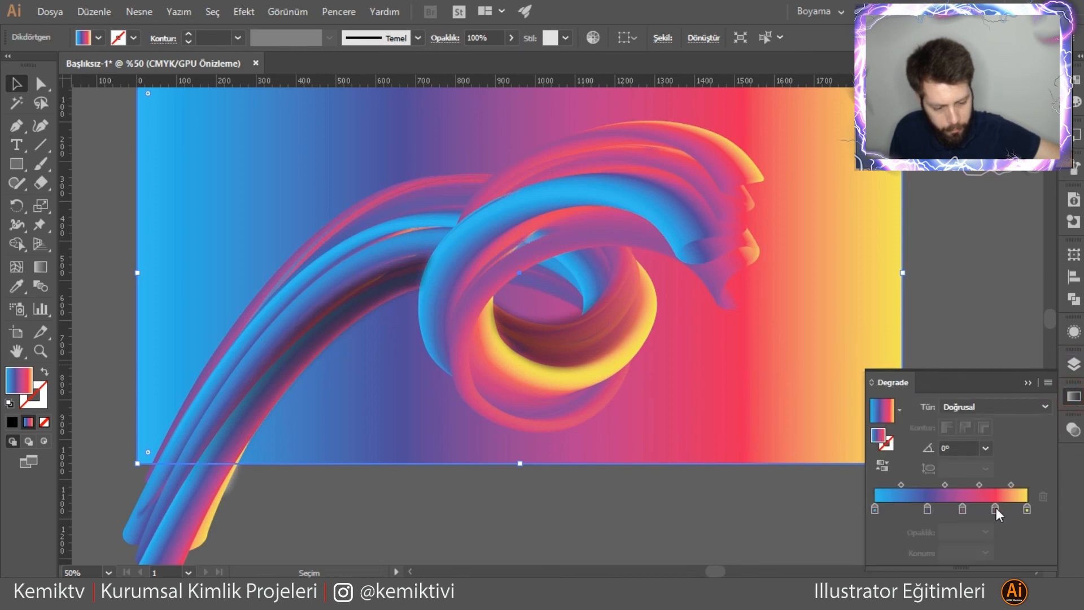
{"action": "left_click_drag", "start_coordinate": [995, 508], "coordinate": [1002, 547]}
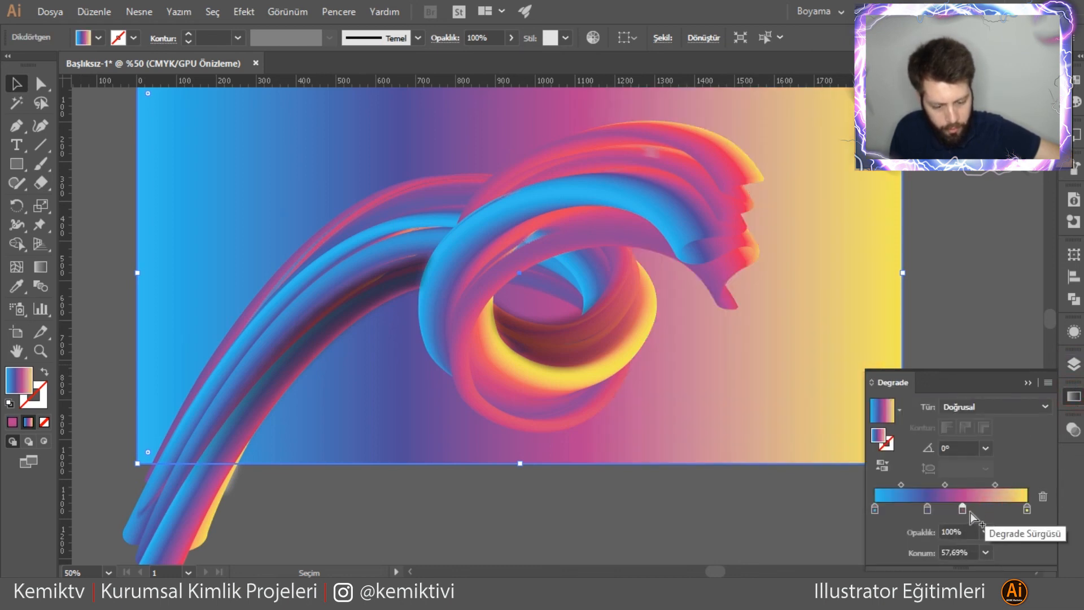
{"action": "left_click_drag", "start_coordinate": [1024, 510], "coordinate": [1037, 544]}
{"action": "left_click_drag", "start_coordinate": [964, 507], "coordinate": [1045, 500]}
{"action": "left_click_drag", "start_coordinate": [928, 507], "coordinate": [1068, 497]}
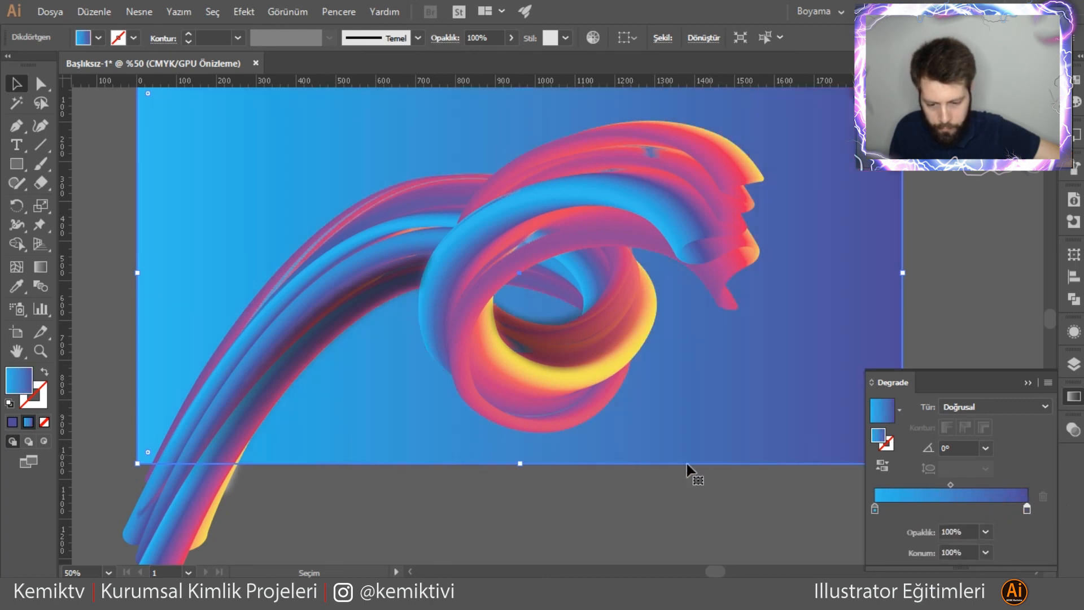
- Deselect the backdrop to check the blue-indigo version and move the indigo gradient stop towards the middle of the ramp
{"action": "left_click", "coordinate": [639, 496]}
{"action": "scroll", "coordinate": [520, 429], "scroll_direction": "down", "scroll_amount": 1}
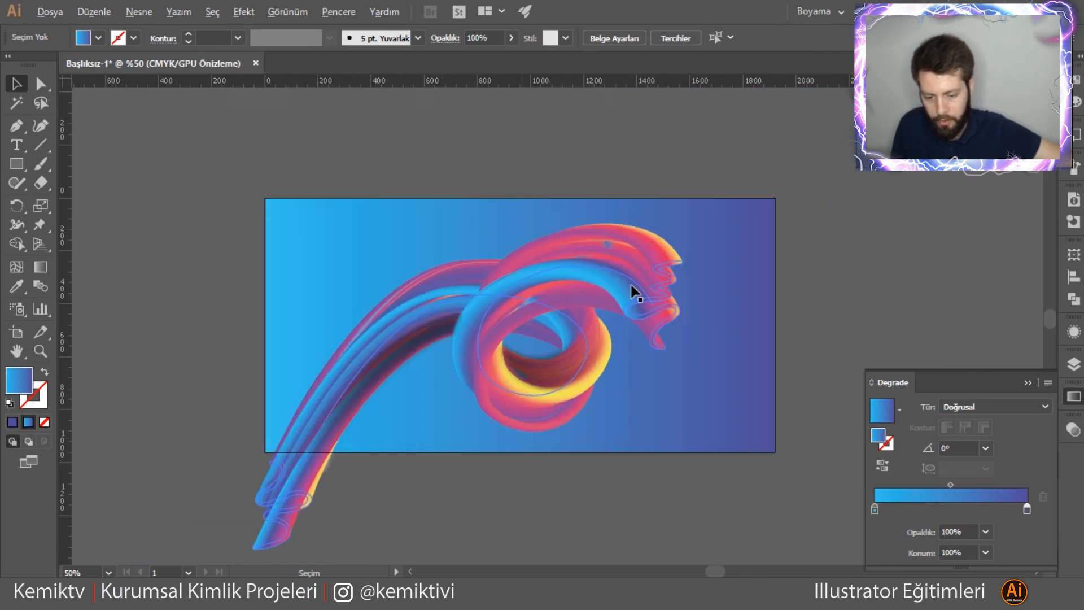
{"action": "left_click", "coordinate": [637, 151]}
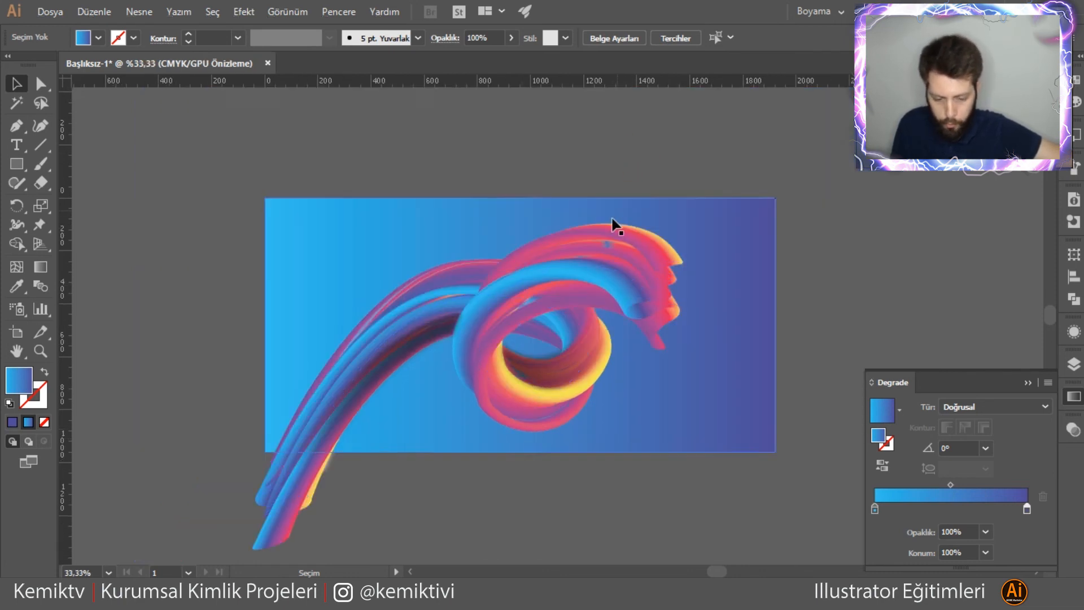
{"action": "left_click_drag", "start_coordinate": [1024, 509], "coordinate": [961, 502]}
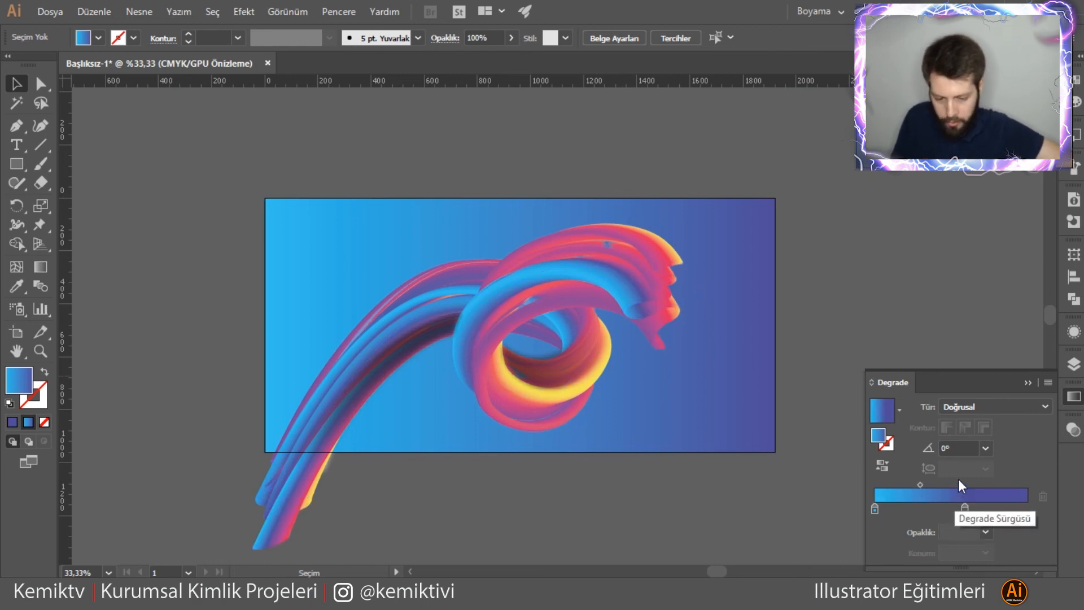
- Undo the colour stop removals to bring back the backdrop's five-colour rainbow gradient
{"action": "key", "text": "ctrl+z"}
{"action": "key", "text": "ctrl+z"}
{"action": "key", "text": "ctrl+z"}
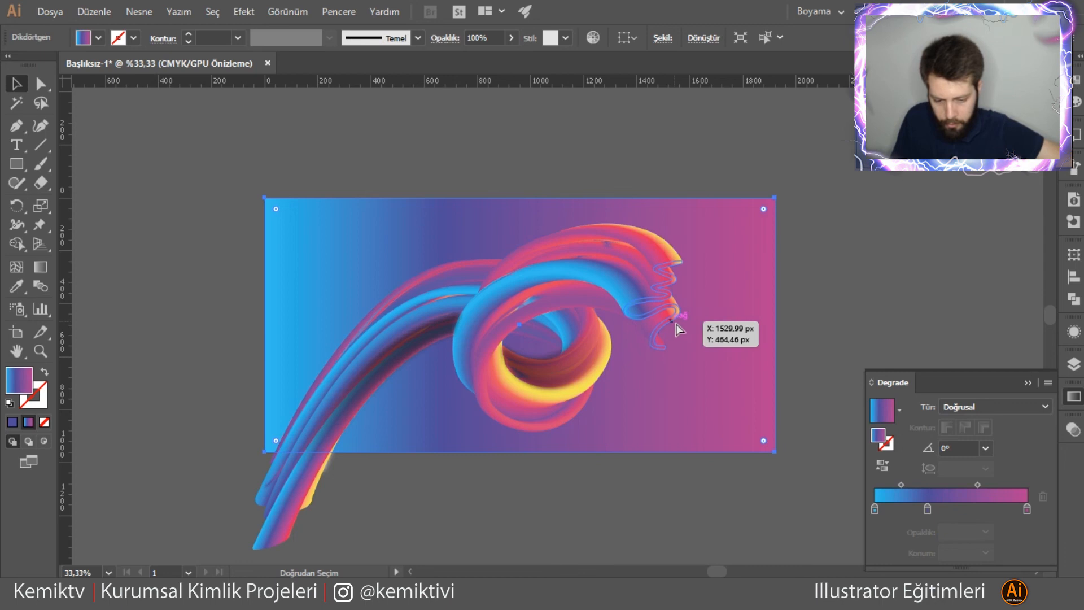
{"action": "key", "text": "ctrl+shift+z"}
{"action": "key", "text": "ctrl+shift+z"}
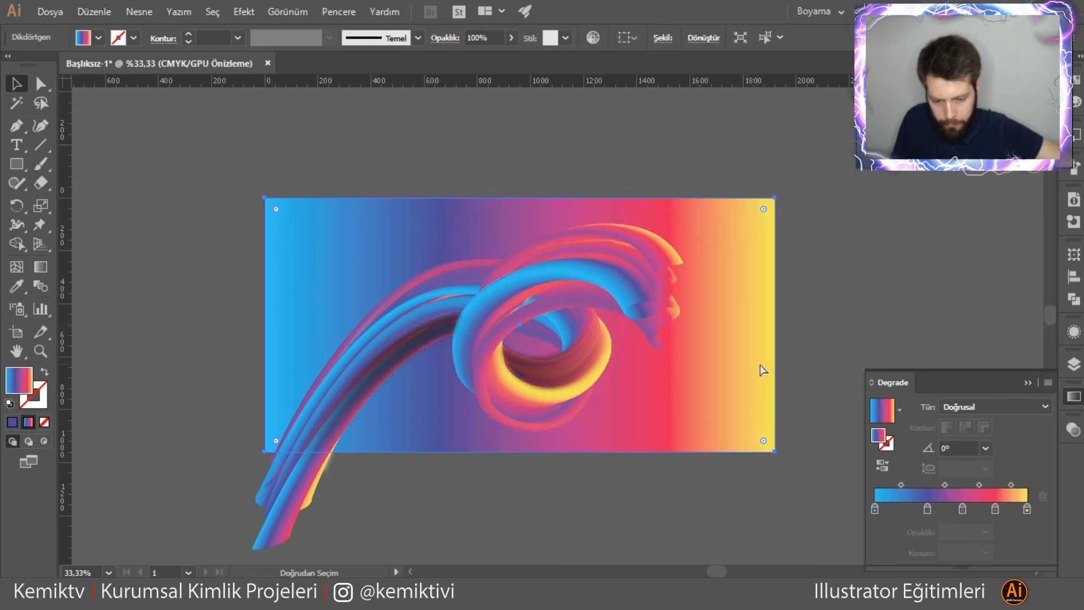
- Try different positions for the backdrop gradient's red stop, ending at about 70,51%, and deselect the backdrop
{"action": "left_click", "coordinate": [995, 510]}
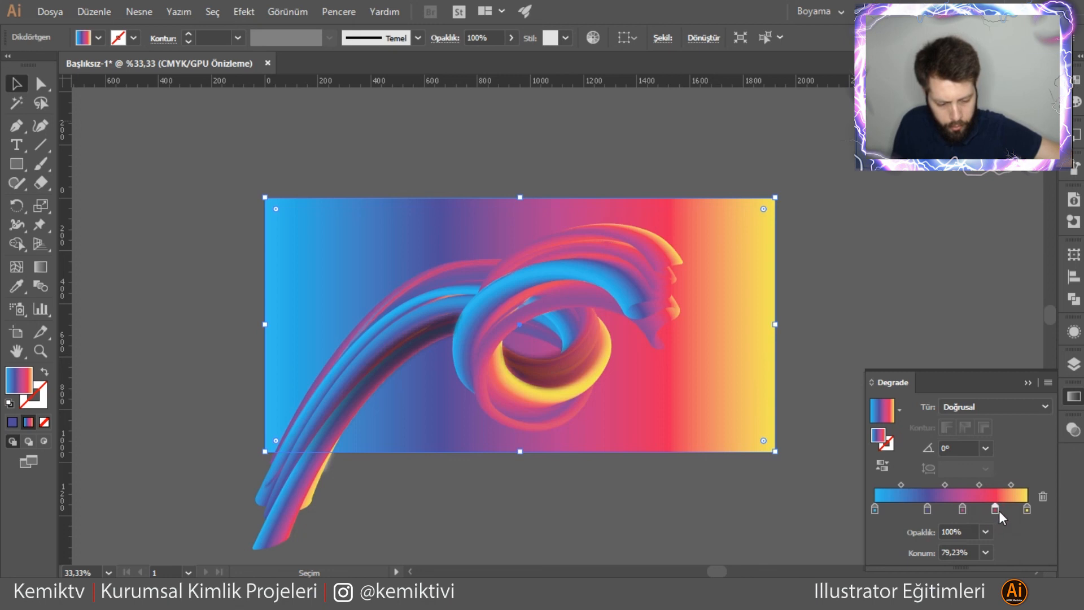
{"action": "double_click", "coordinate": [997, 510]}
{"action": "left_click", "coordinate": [1008, 535]}
{"action": "mouse_move", "coordinate": [996, 507]}
{"action": "left_mouse_down"}
{"action": "mouse_move", "coordinate": [1011, 506]}
{"action": "mouse_move", "coordinate": [999, 527]}
{"action": "mouse_move", "coordinate": [980, 506]}
{"action": "mouse_move", "coordinate": [993, 506]}
{"action": "left_mouse_up"}
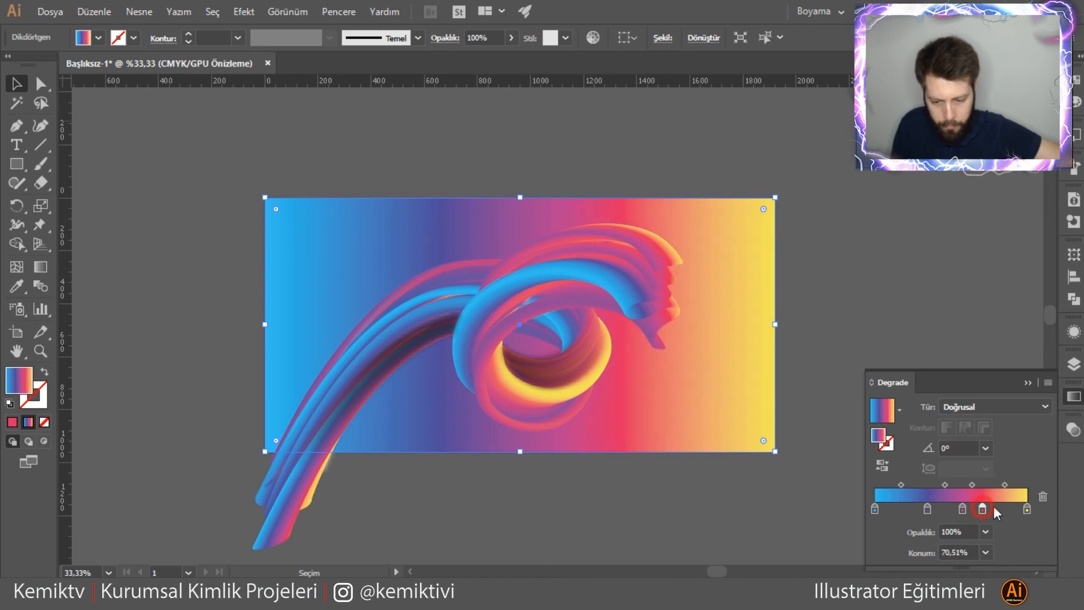
{"action": "left_click", "coordinate": [889, 289]}
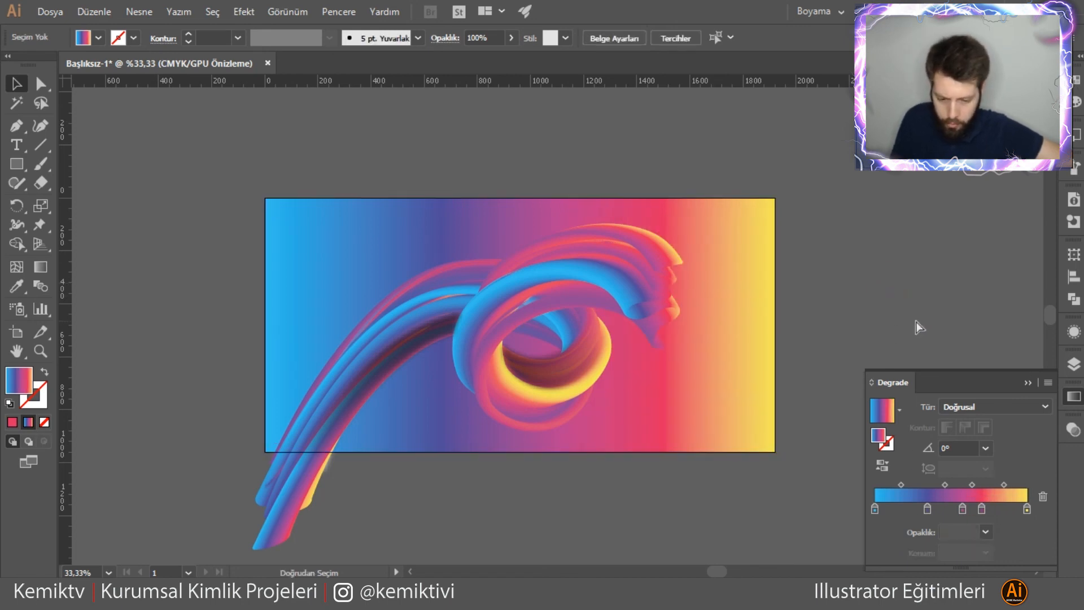
- Undo the repositioning of the red gradient stop and deselect the backdrop
{"action": "key", "text": "ctrl+z"}
{"action": "key", "text": "ctrl+z"}
{"action": "key", "text": "ctrl+z"}
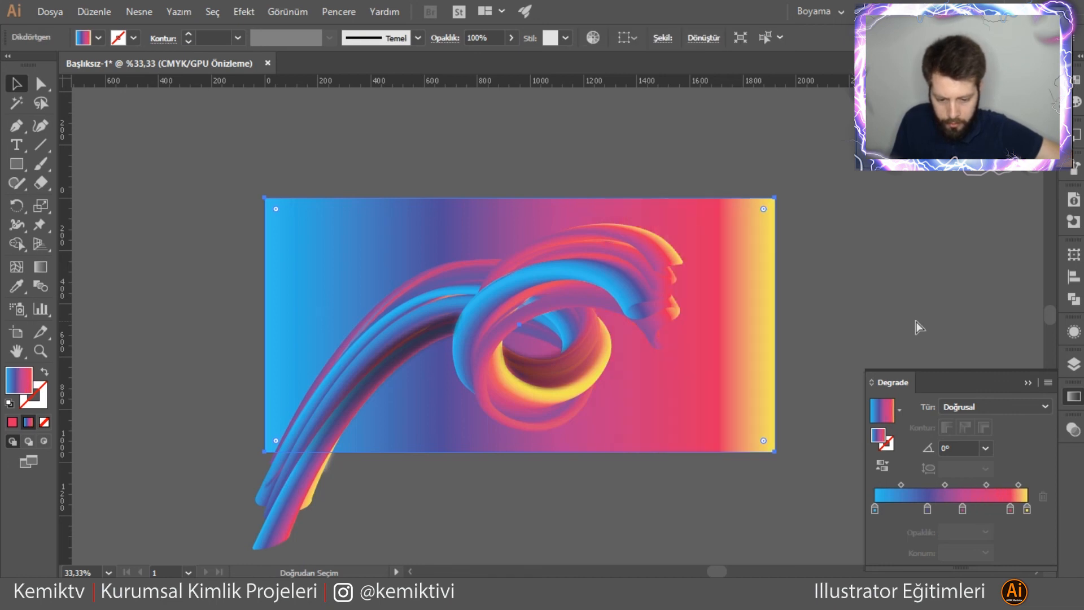
{"action": "key", "text": "ctrl+shift+z"}
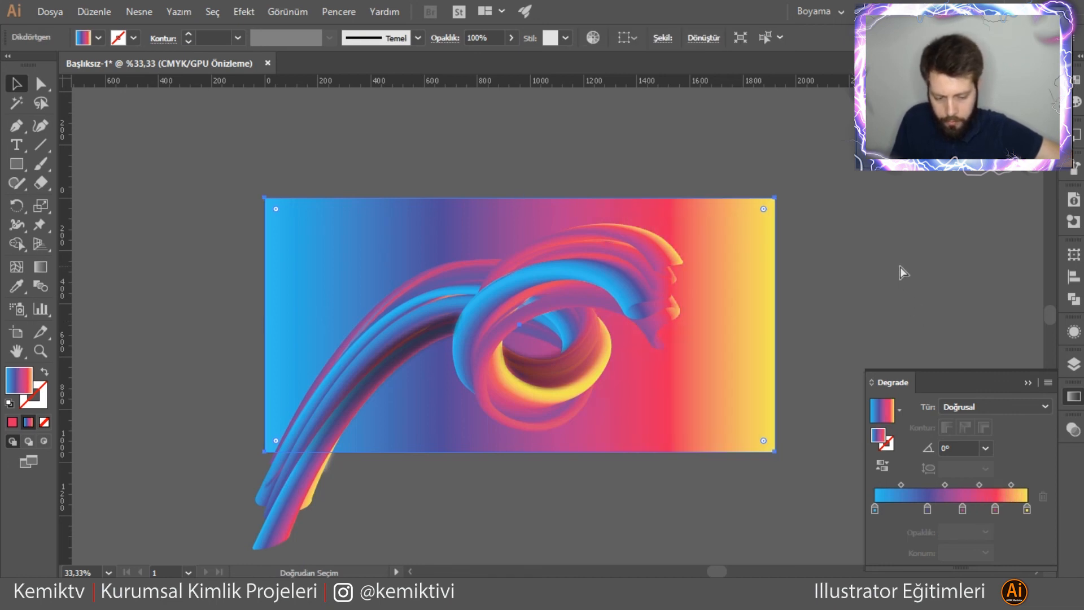
{"action": "left_click", "coordinate": [896, 256]}
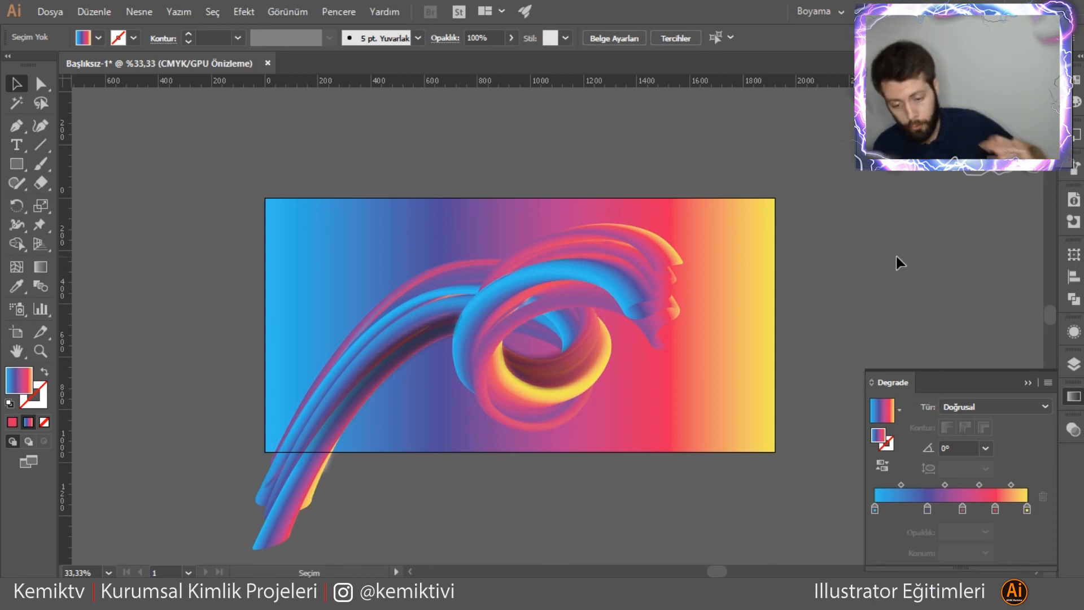
- Delete the gradient backdrop and draw a new 1920 × 960 px rectangle covering the whole artboard
{"action": "left_click", "coordinate": [733, 264]}
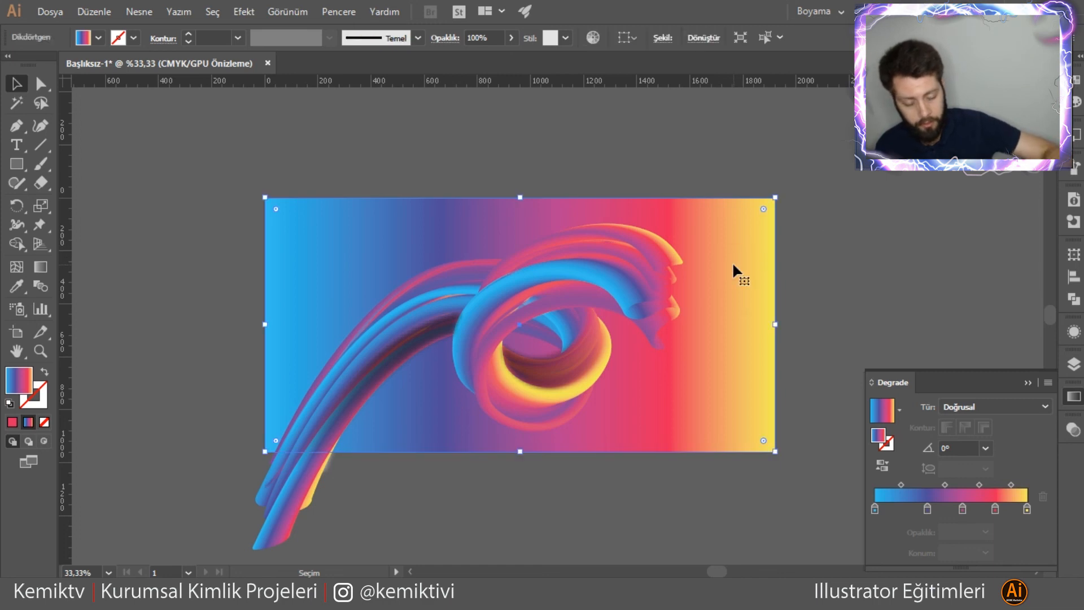
{"action": "key", "text": "Delete"}
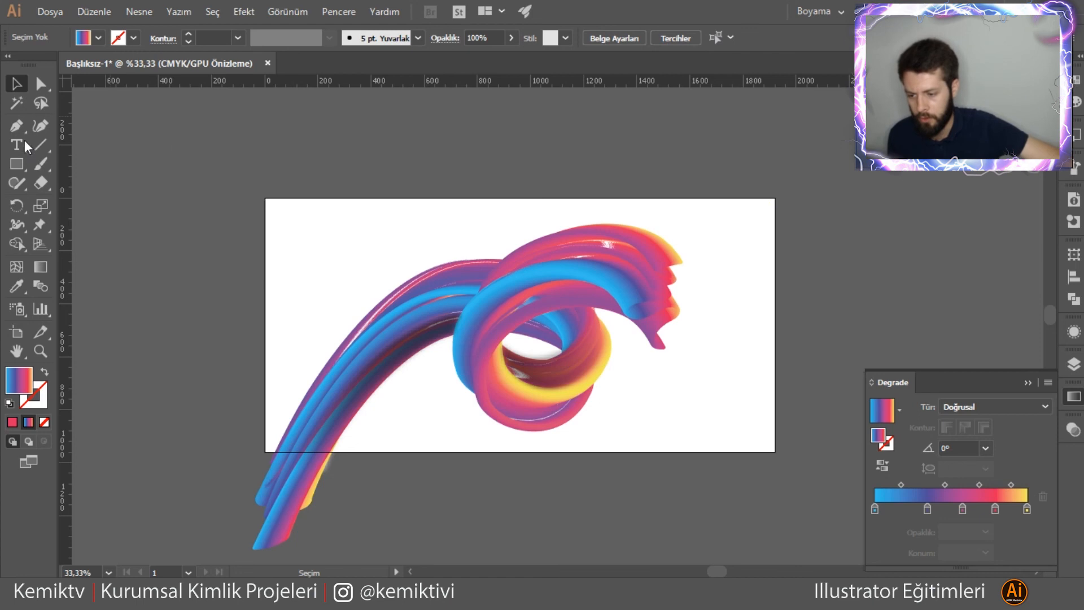
{"action": "left_click_drag", "start_coordinate": [265, 198], "coordinate": [775, 452]}
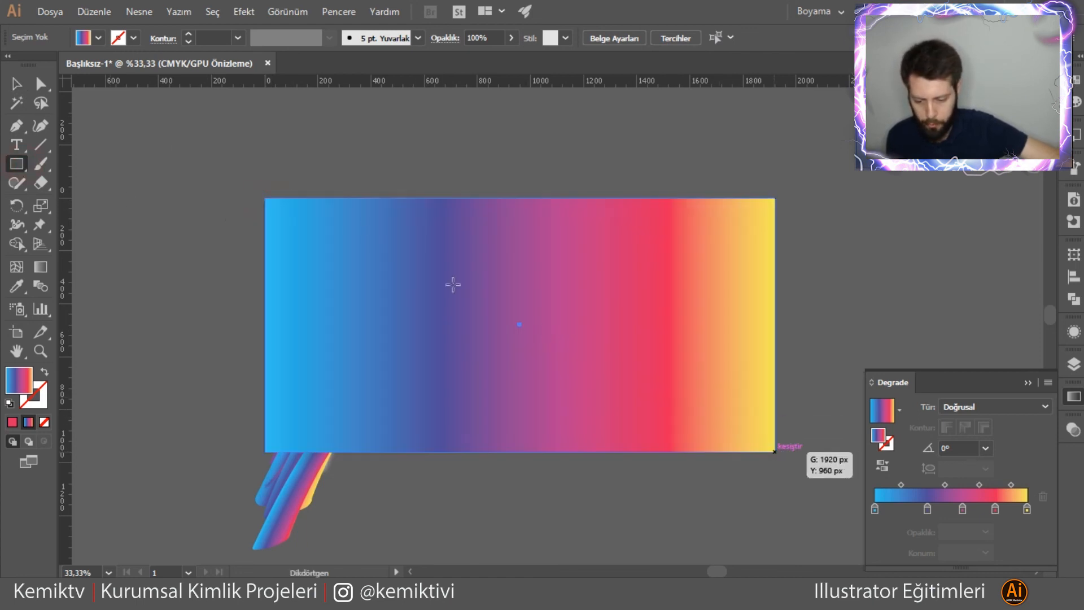
- Select the new rectangle together with the looping blend artwork and make a clipping mask (Kırpma Maskesi Oluştur) from them
{"action": "left_click", "coordinate": [16, 84]}
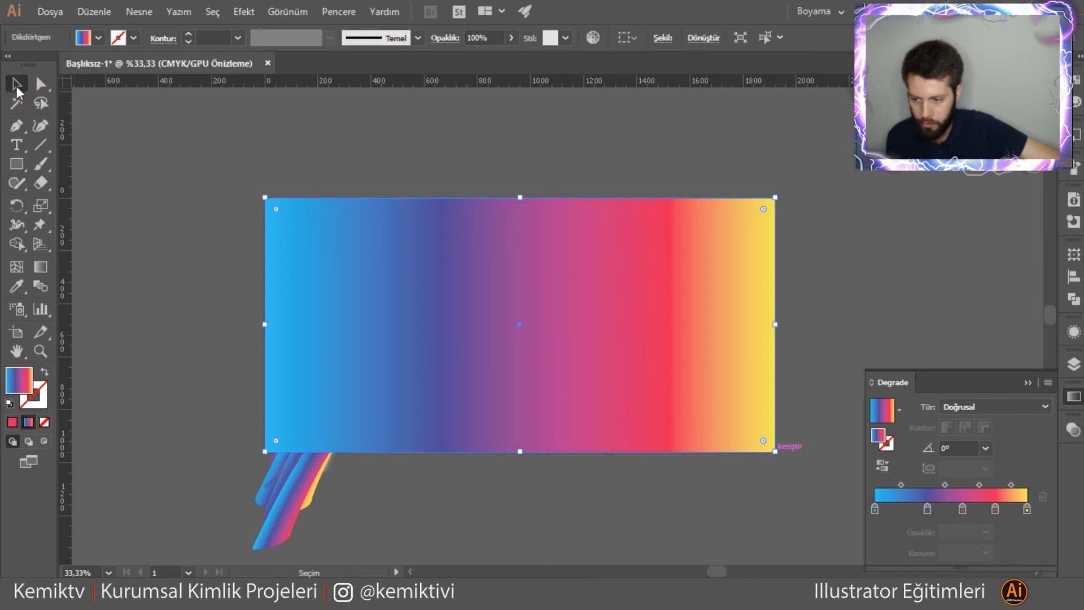
{"action": "left_click", "coordinate": [305, 497], "text": "shift"}
{"action": "right_click", "coordinate": [296, 463]}
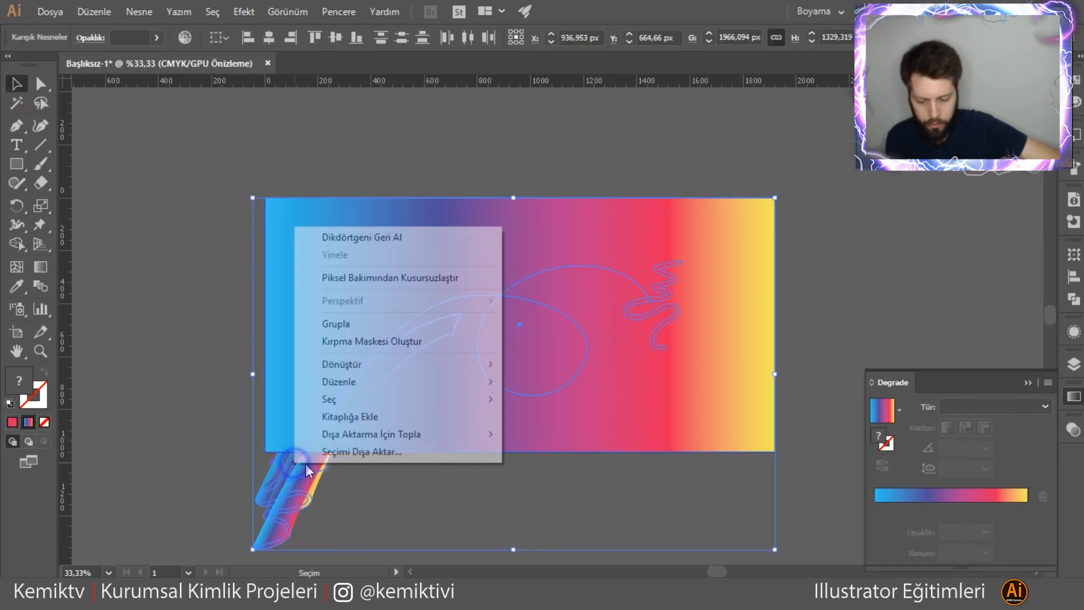
{"action": "left_click", "coordinate": [367, 341]}
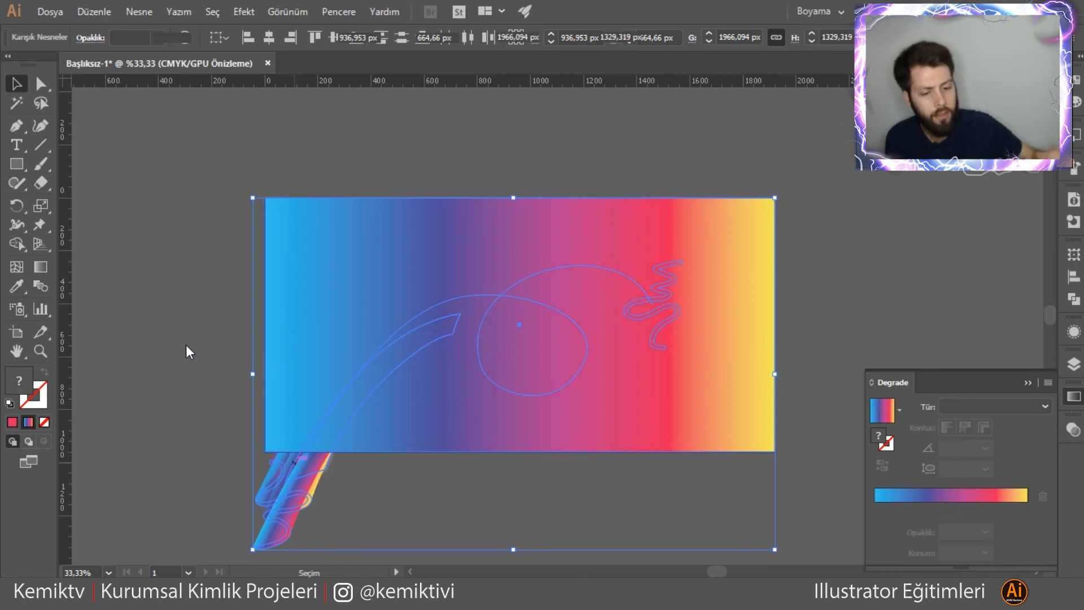